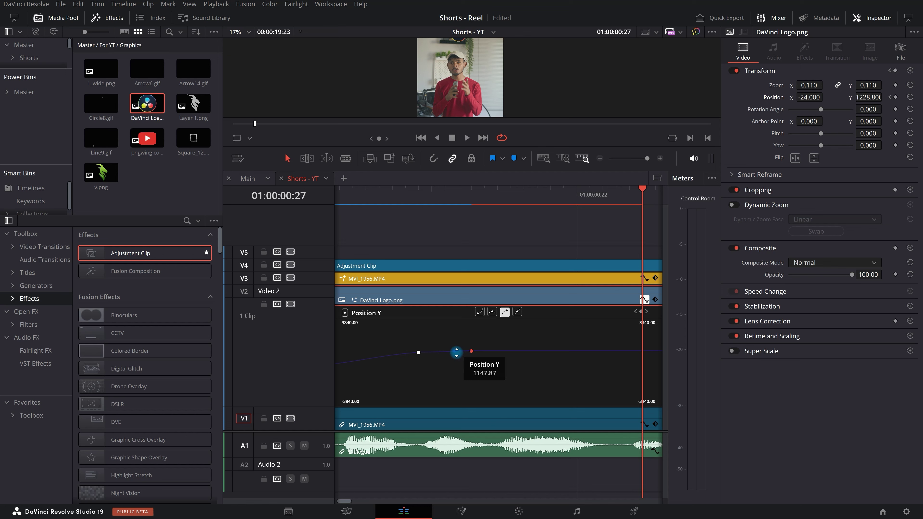
Play the opening section from near its start and send the video clean feed to the G24-20 display
scroll(496, 355, "down", 3)
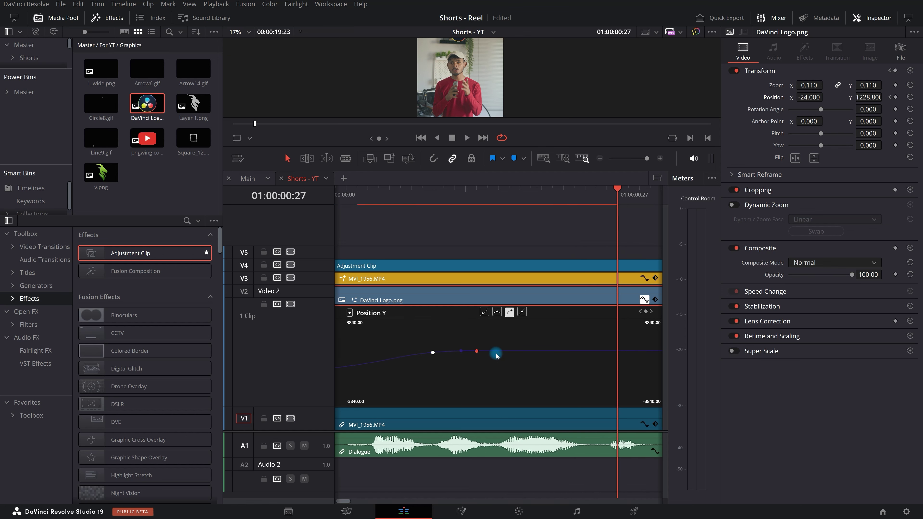
left_click_drag(426, 199, 374, 200)
key("space")
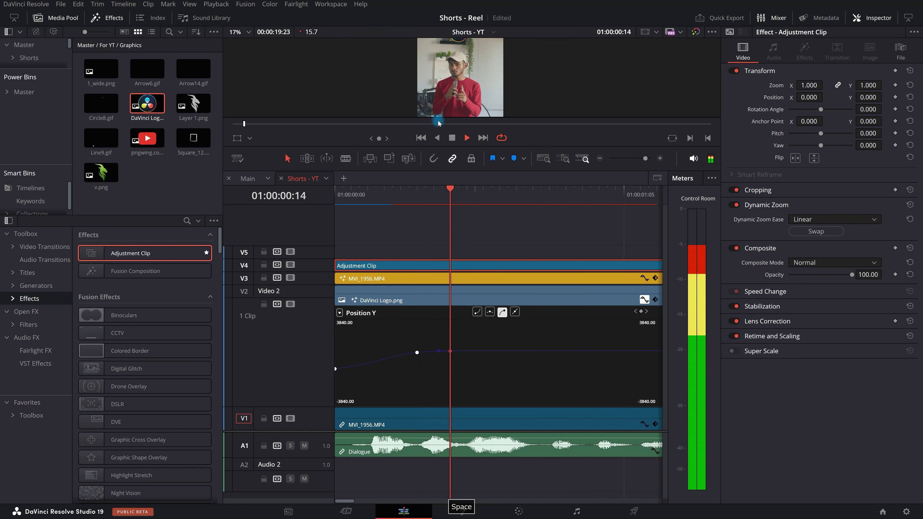
left_click(331, 4)
mouse_move(400, 99)
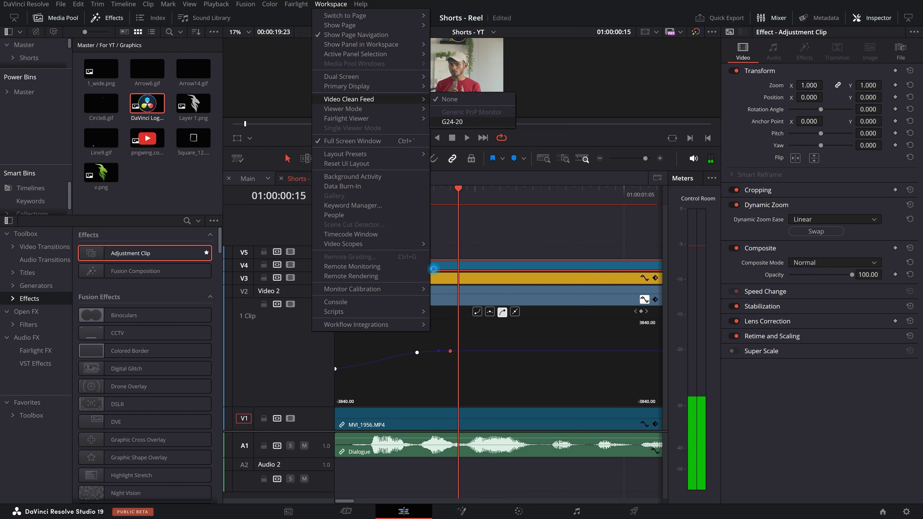
left_click(469, 122)
key("space")
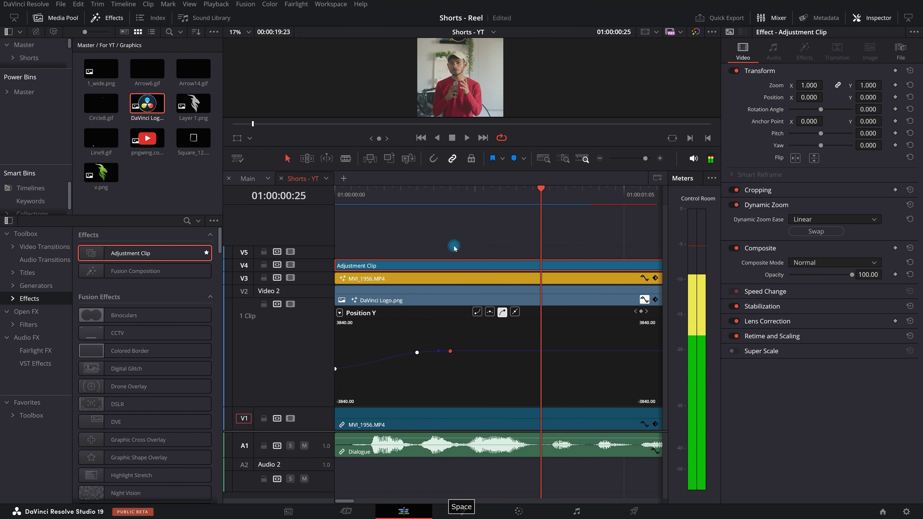
key("space")
scroll(480, 320, "down", 1)
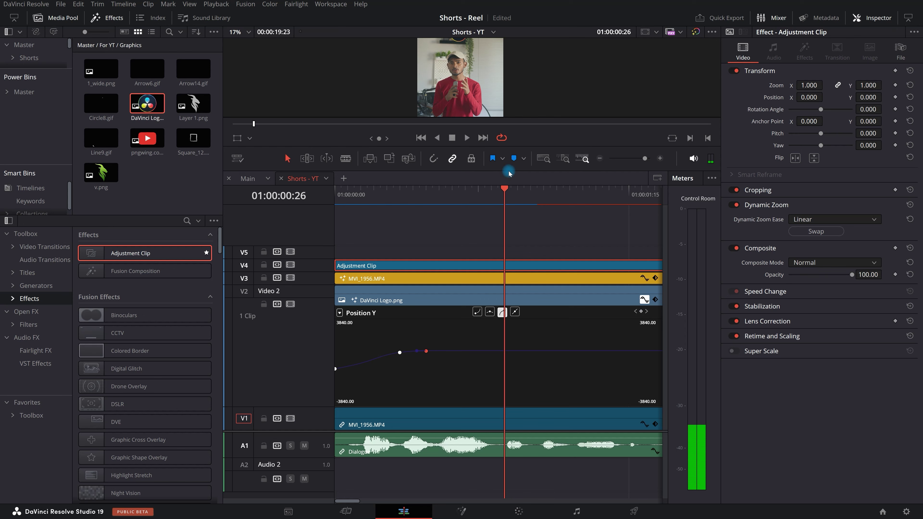
Enlarge the viewer and play the opening section in full screen to check the logo animation
left_click_drag(514, 169, 512, 339)
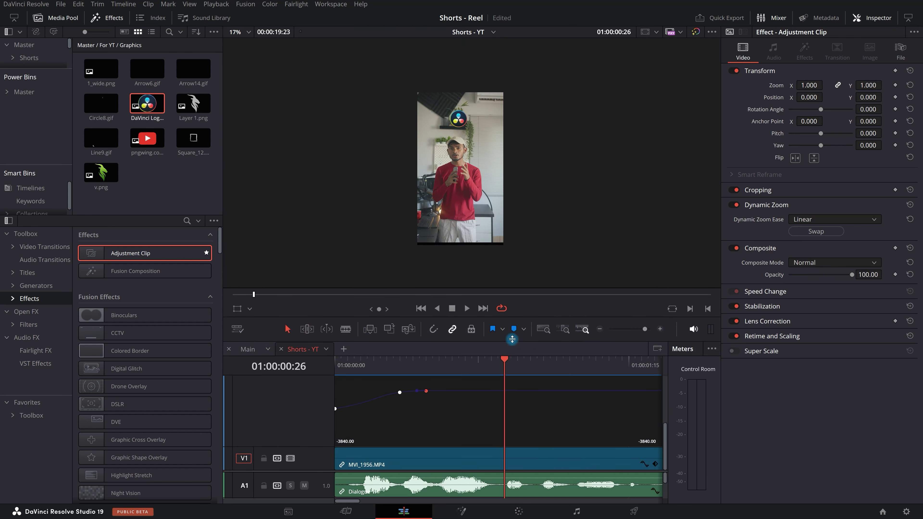
key("ctrl+f")
key("space")
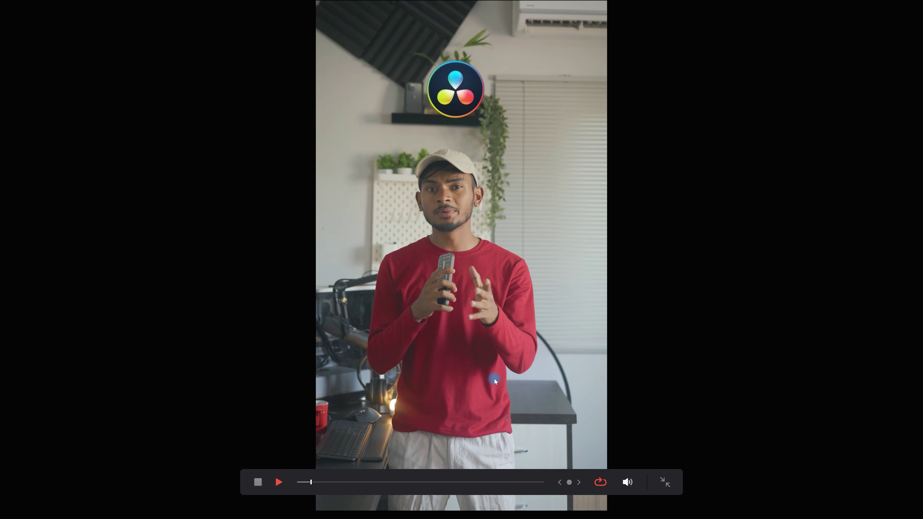
key("space")
key("Escape")
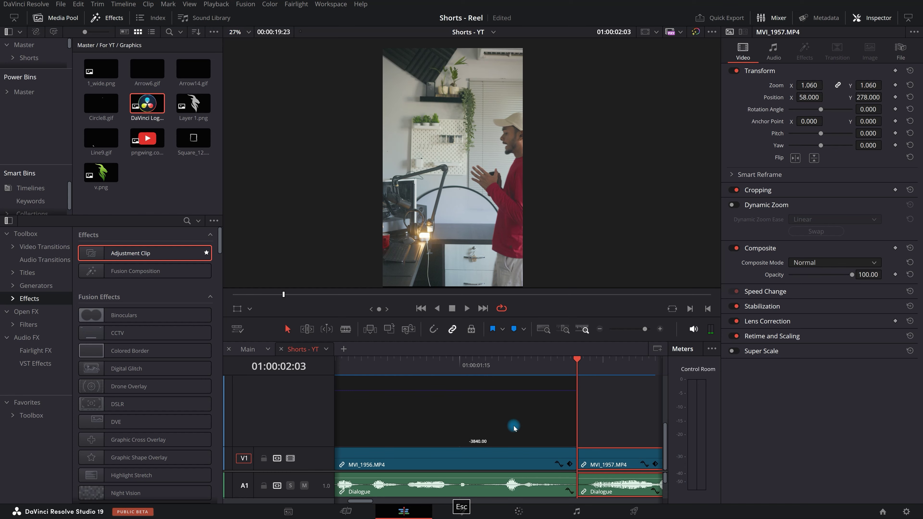
Shrink the viewer, fit the timeline and hide the Position Y curve of the DaVinci Logo.png clip
key("shift+z")
left_click_drag(622, 316, 623, 147)
scroll(247, 332, "up", 8)
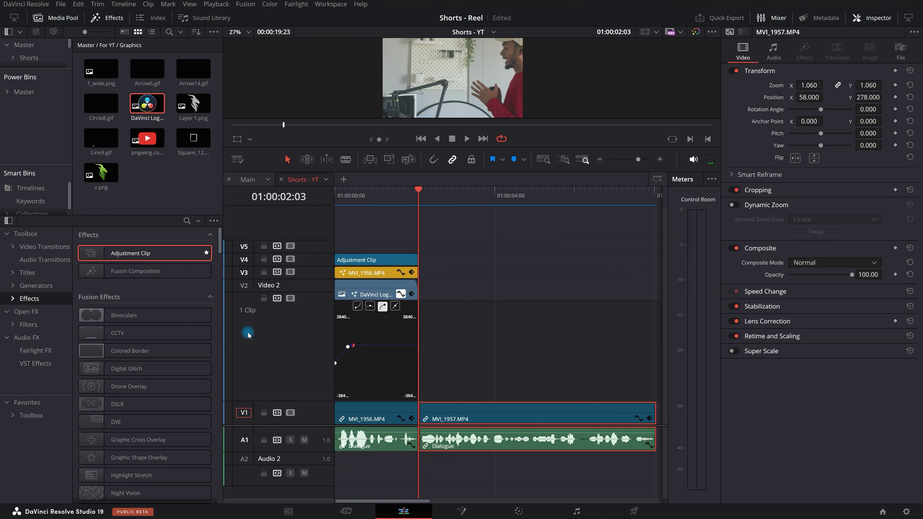
left_click(525, 293)
scroll(317, 424, "down", 1)
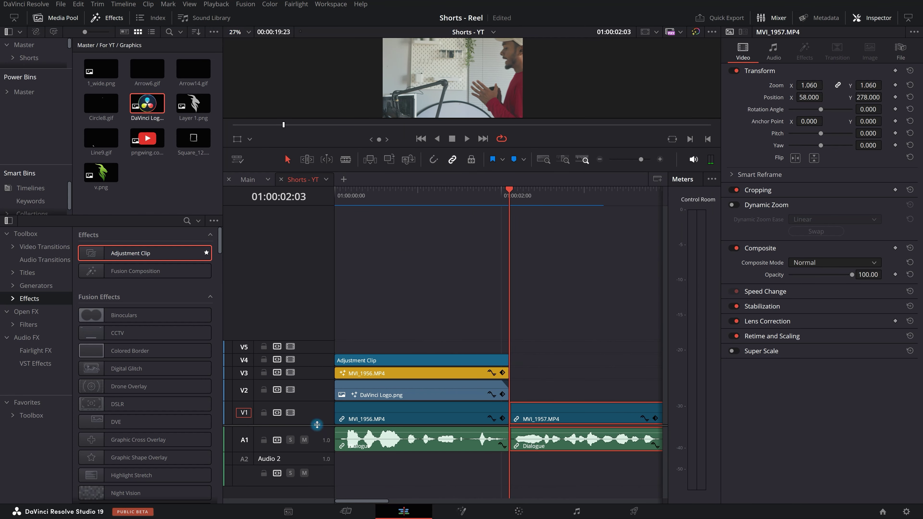
Raise the divider between the video and audio tracks, reduce the V2 track height and save the project
left_click_drag(325, 425, 326, 385)
scroll(651, 304, "down", 3)
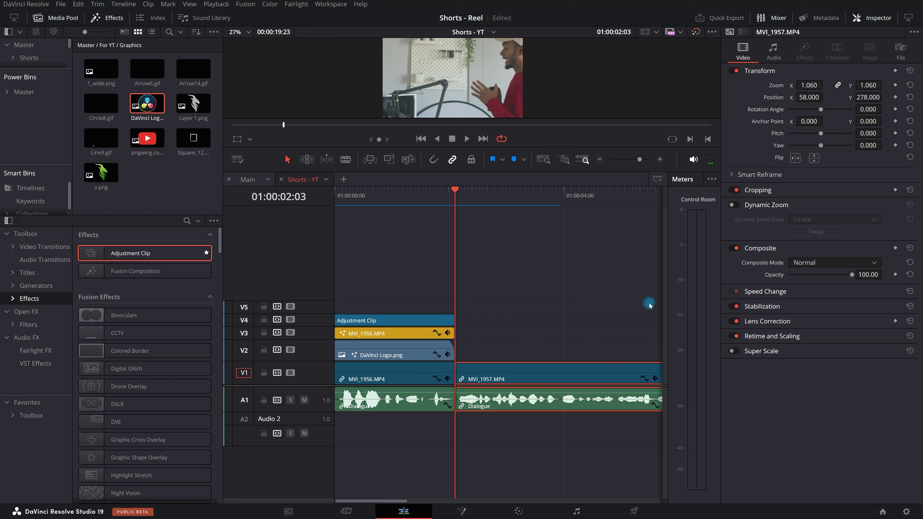
left_click(517, 320)
scroll(518, 325, "down", 2)
key("ctrl+s")
scroll(384, 362, "up", 5)
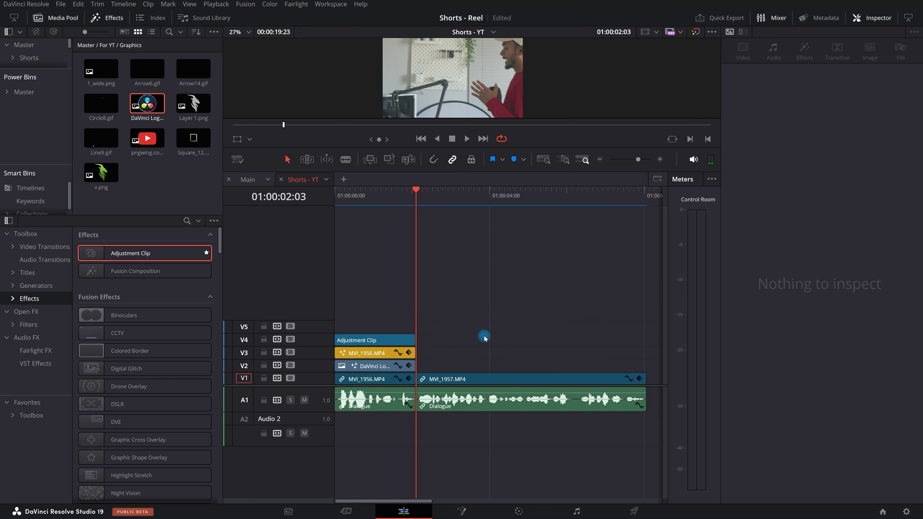
Play the following MVI_1957.MP4 clip and move all clips after the opening section farther along the timeline, leaving a gap
key("space")
left_click(503, 378)
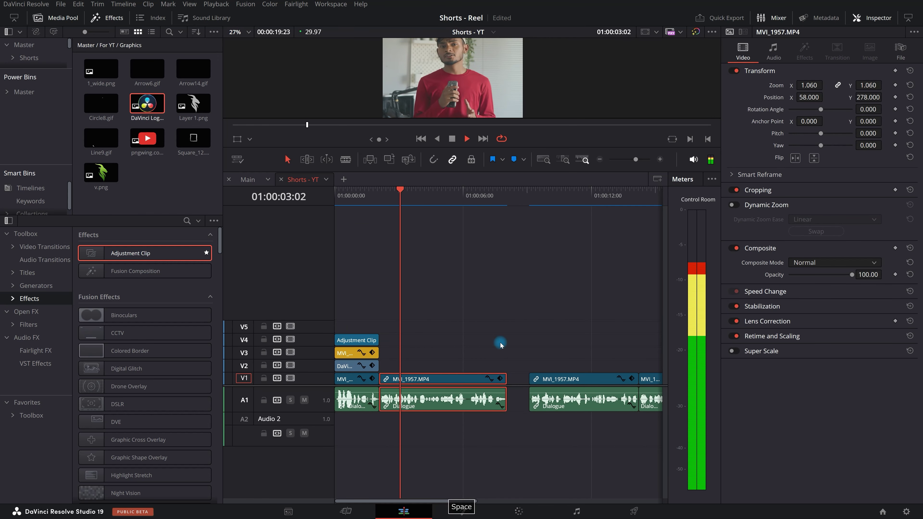
scroll(509, 340, "down", 4)
key("space")
left_click_drag(363, 356, 489, 460)
left_click_drag(361, 382, 537, 386)
scroll(277, 367, "up", 8)
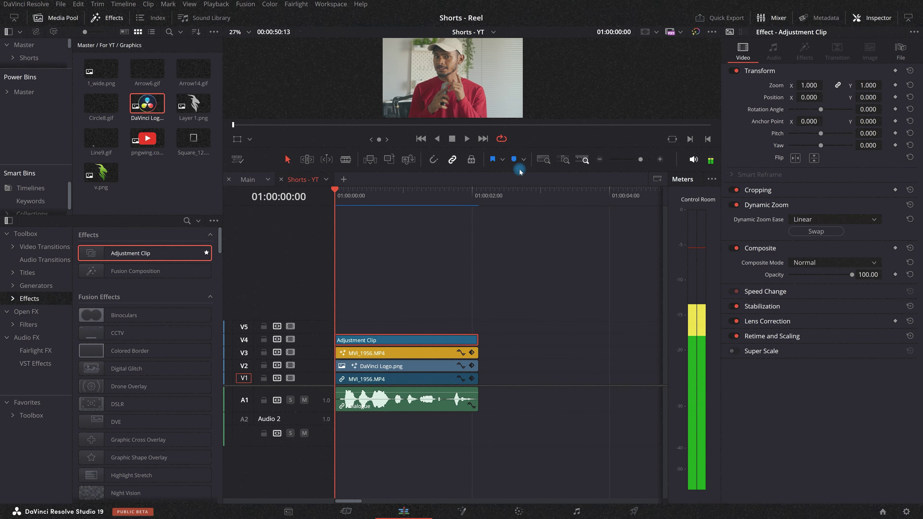
Enlarge the viewer and add a basic Text title on V5 above the Adjustment Clip
left_click_drag(545, 170, 544, 290)
scroll(518, 366, "down", 2)
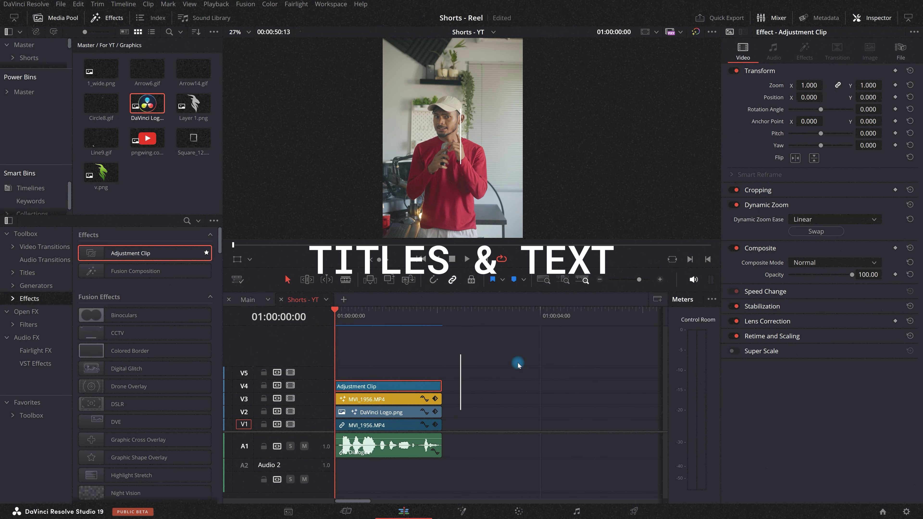
left_click(69, 19)
left_click(27, 83)
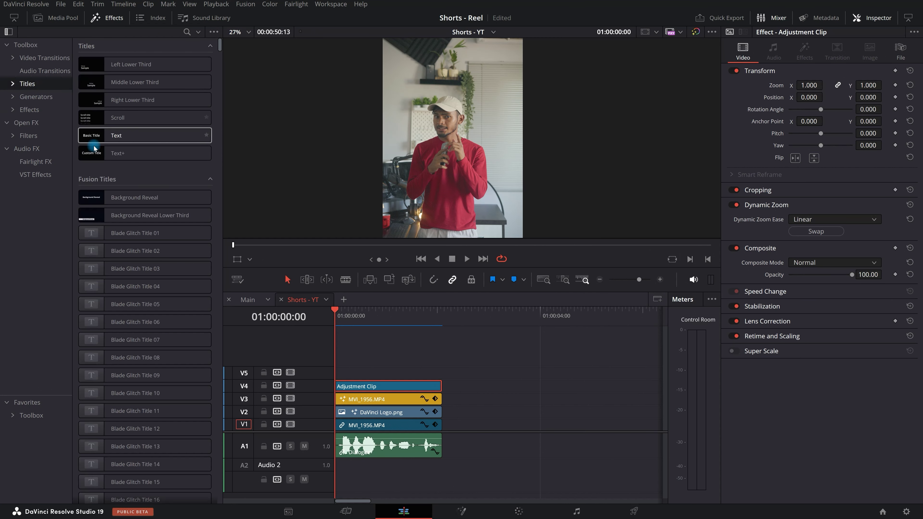
left_click_drag(95, 141, 368, 373)
left_click(389, 374)
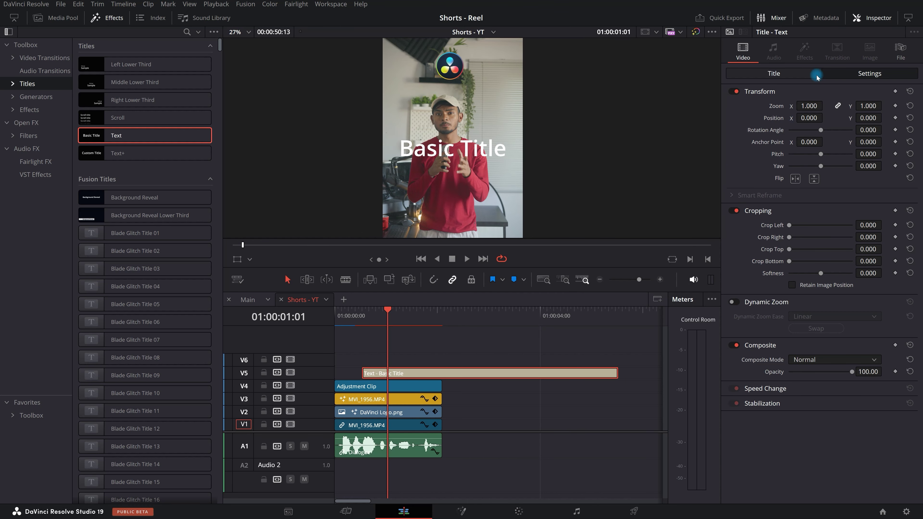
Replace the title's text with DAY
left_click(800, 74)
left_click_drag(829, 136, 704, 124)
key("Caps_Lock")
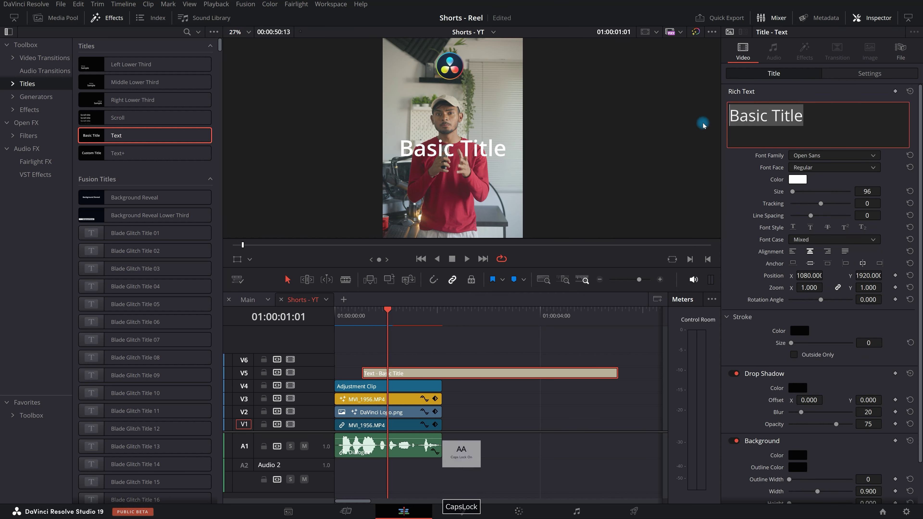
type("DAY")
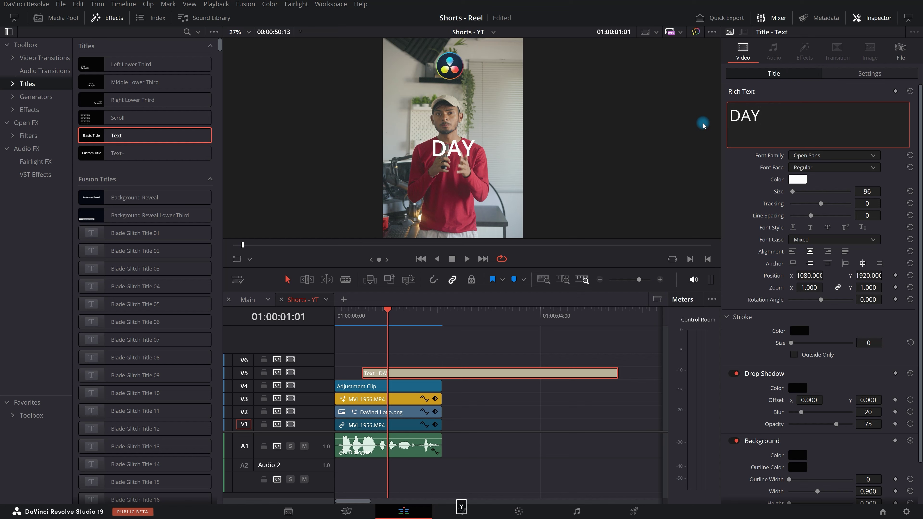
Set the DAY title's font family to Pilat Extended Black and its tracking to -34
left_click(819, 156)
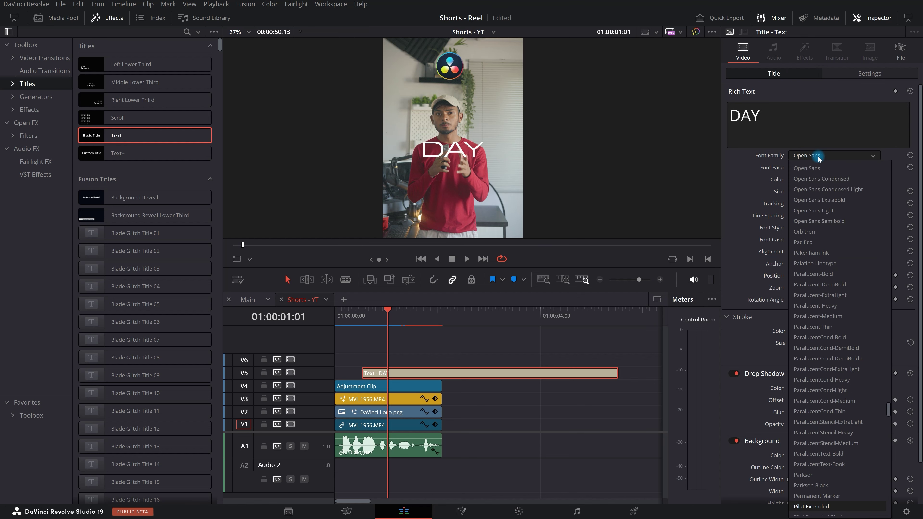
key("Down")
key("Up")
key("Down")
key("Down")
key("Up")
key("Return")
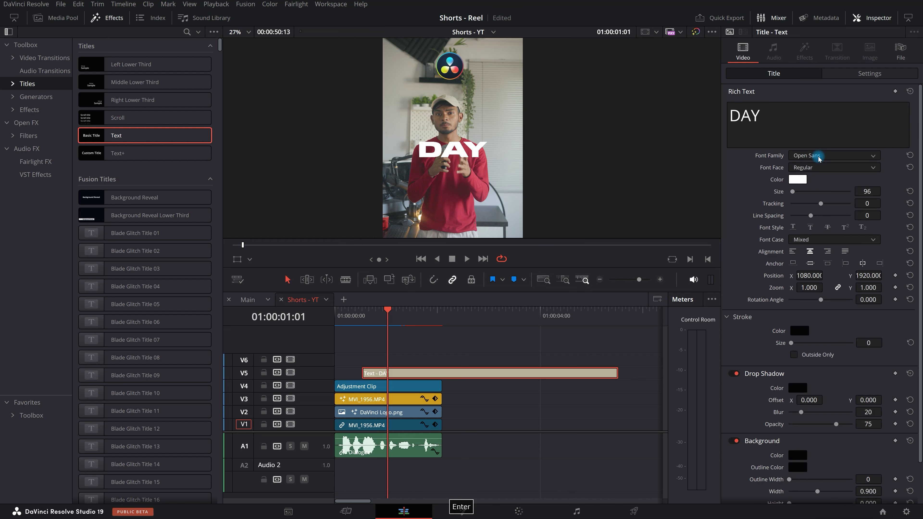
left_click_drag(868, 207, 843, 207)
scroll(456, 151, "down", 1)
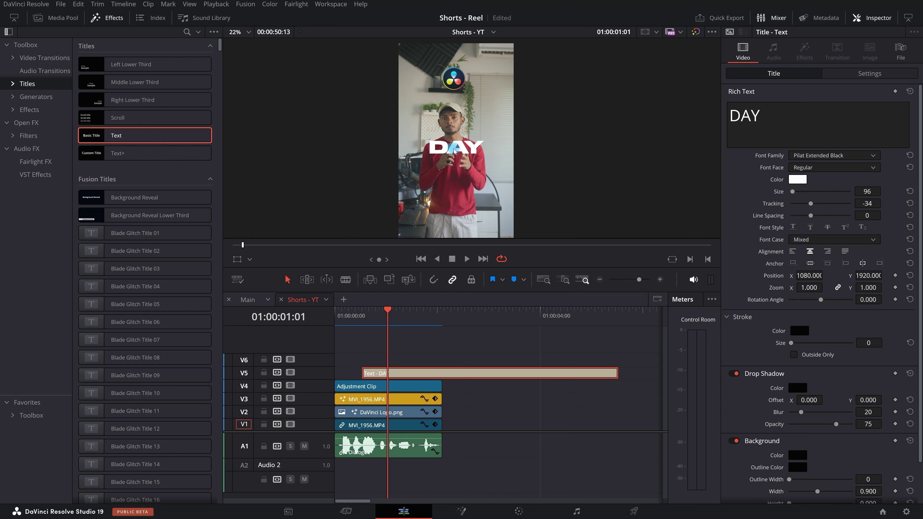
Set the DAY title's size to 156 and its Y position to 1869
scroll(468, 180, "down", 1)
left_click(402, 376)
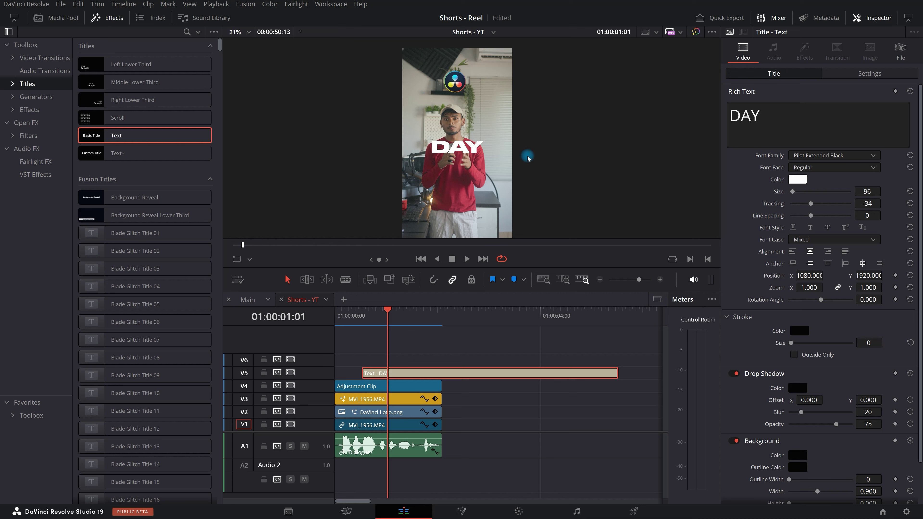
left_click_drag(876, 194, 884, 190)
left_click(892, 225)
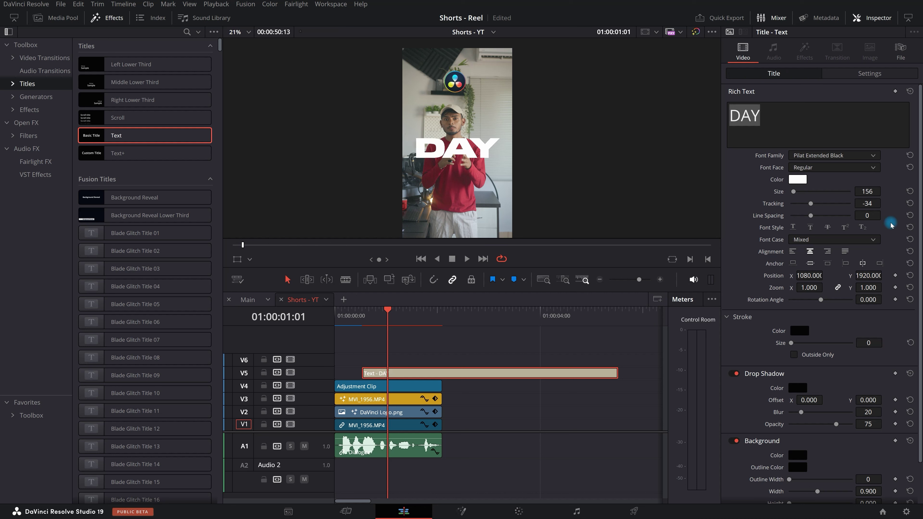
left_click_drag(879, 270, 884, 274)
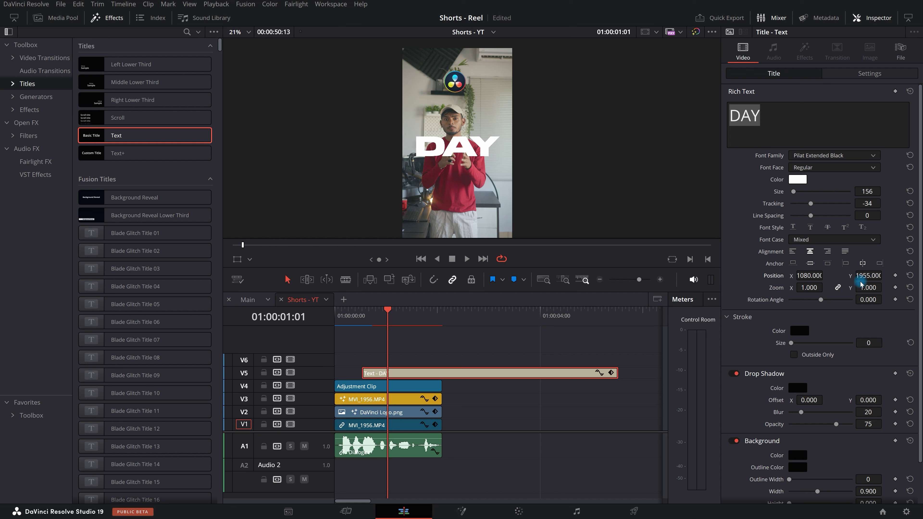
left_click_drag(813, 267, 363, 235)
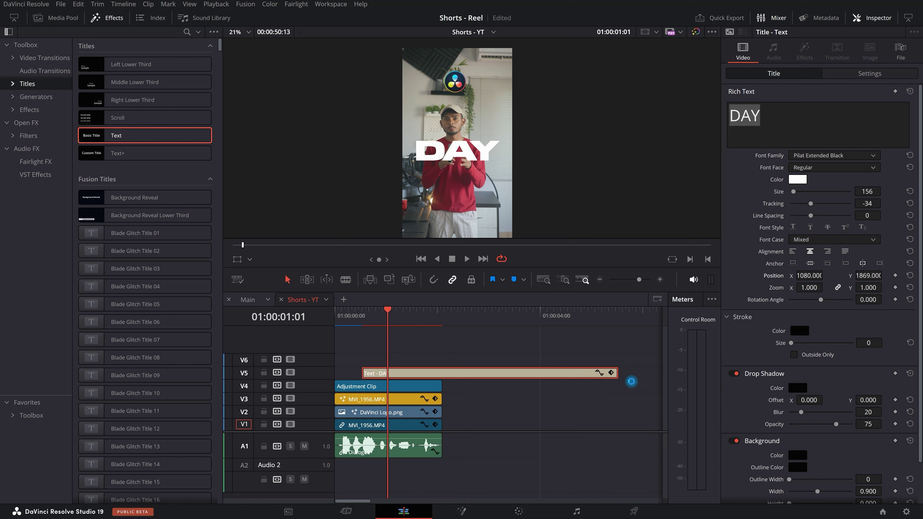
Trim the DAY title's end to match the Adjustment Clip and duplicate the title onto V6
left_click_drag(616, 373, 440, 373)
scroll(418, 372, "up", 3)
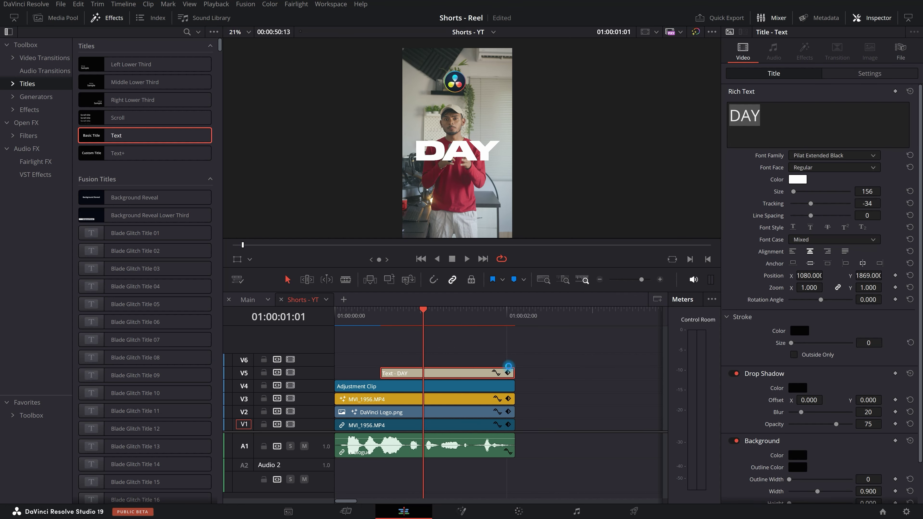
left_click_drag(439, 376, 437, 365)
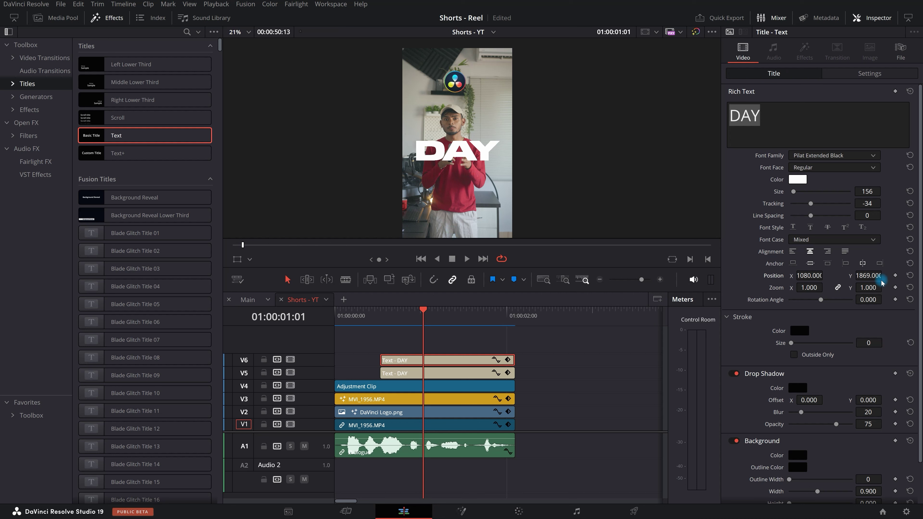
Set the V6 title's Y position to 1435 and change its text to ONE
left_click_drag(844, 276, 652, 221)
key("alt+x")
left_click(791, 113)
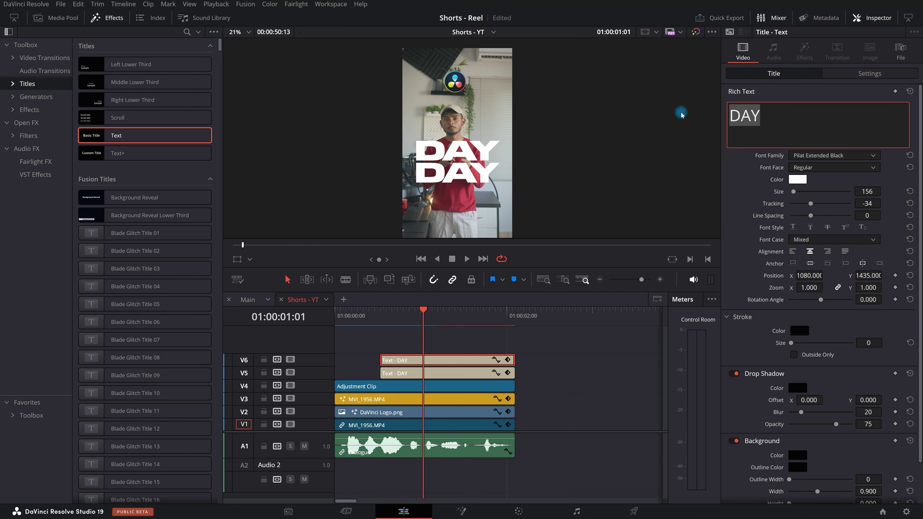
type("one")
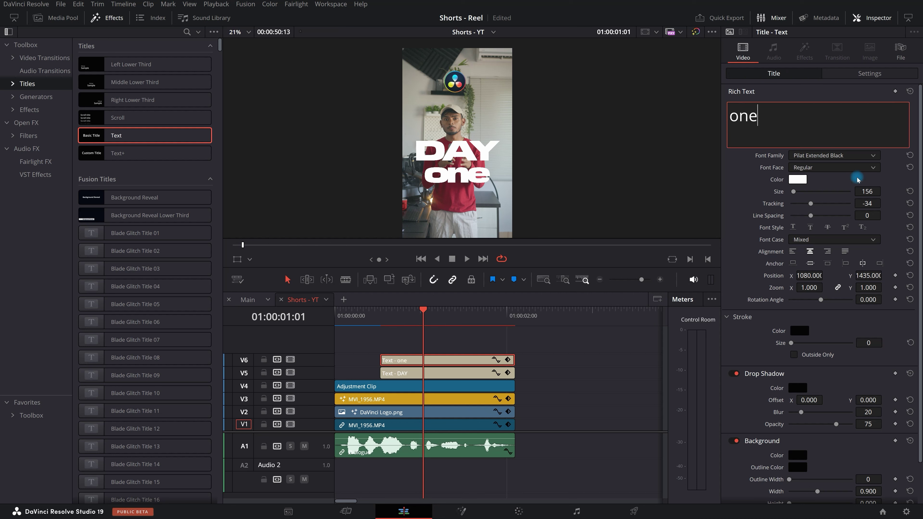
key("Caps_Lock")
left_click_drag(802, 119, 645, 103)
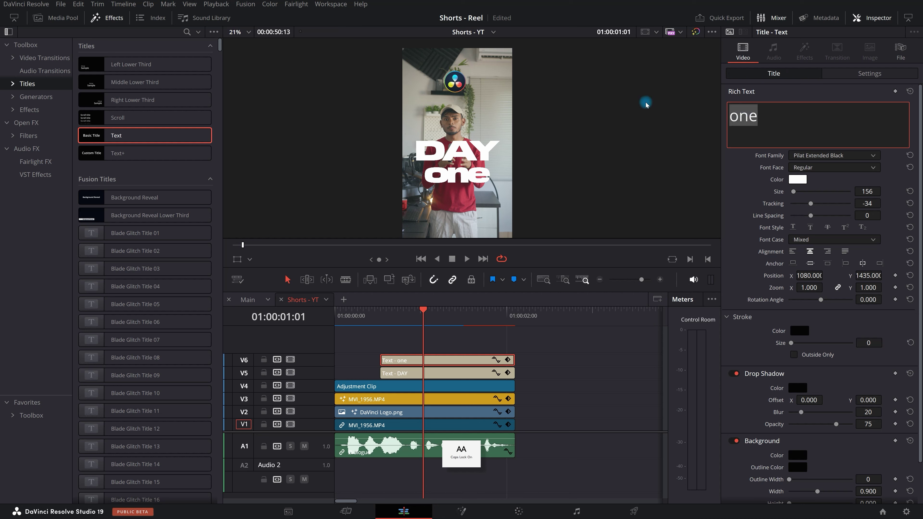
type("ONE")
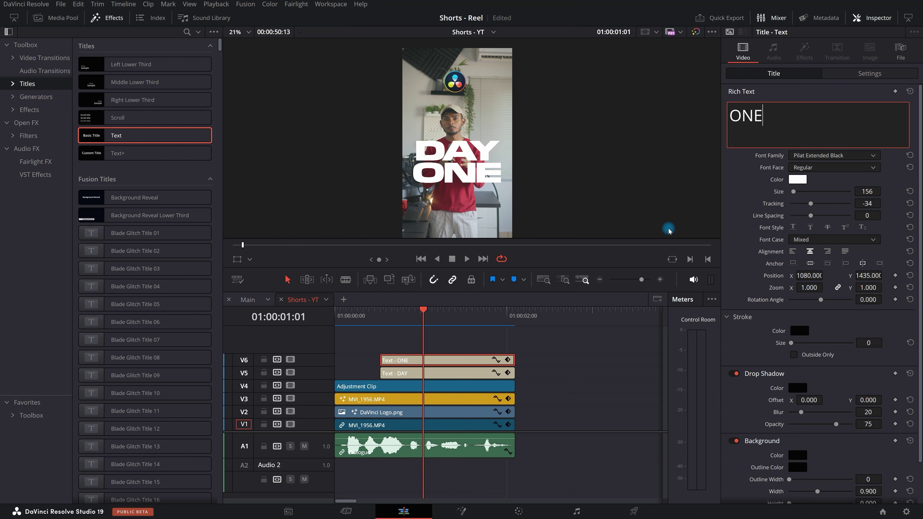
Set the ONE title's size to 143 and X position to 1032, and raise both titles together until ONE is at Y 1521
left_click_drag(869, 192, 866, 192)
left_click_drag(807, 276, 790, 277)
left_click_drag(871, 278, 887, 279)
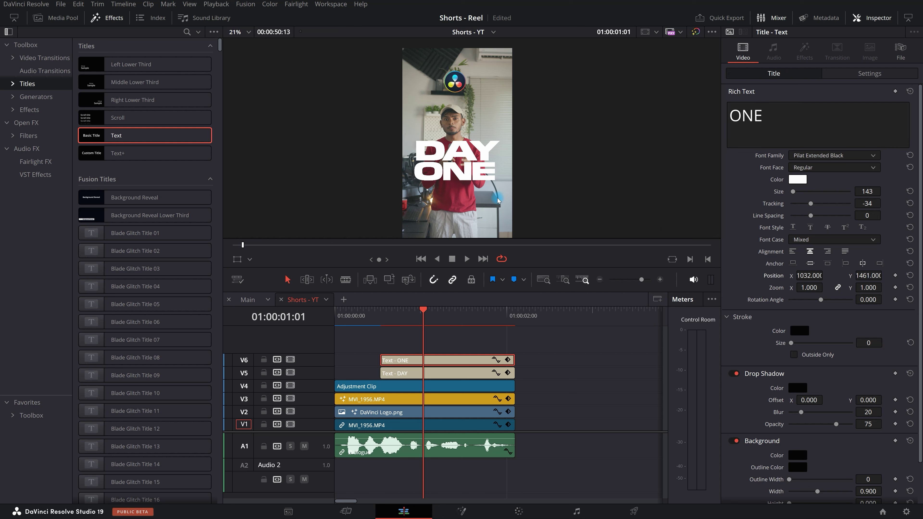
left_click_drag(440, 345, 463, 372)
mouse_move(869, 279)
left_mouse_down()
mouse_move(893, 279)
mouse_move(881, 279)
left_mouse_up()
Place the playhead at 01:00:00:16 and trim the ONE title's start so it begins slightly after DAY
left_click_drag(407, 311, 382, 311)
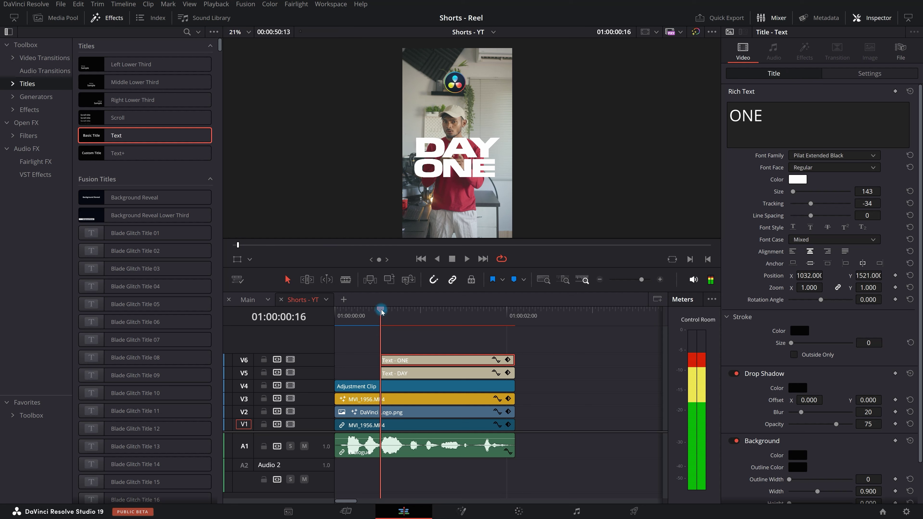
left_click_drag(387, 356, 398, 358)
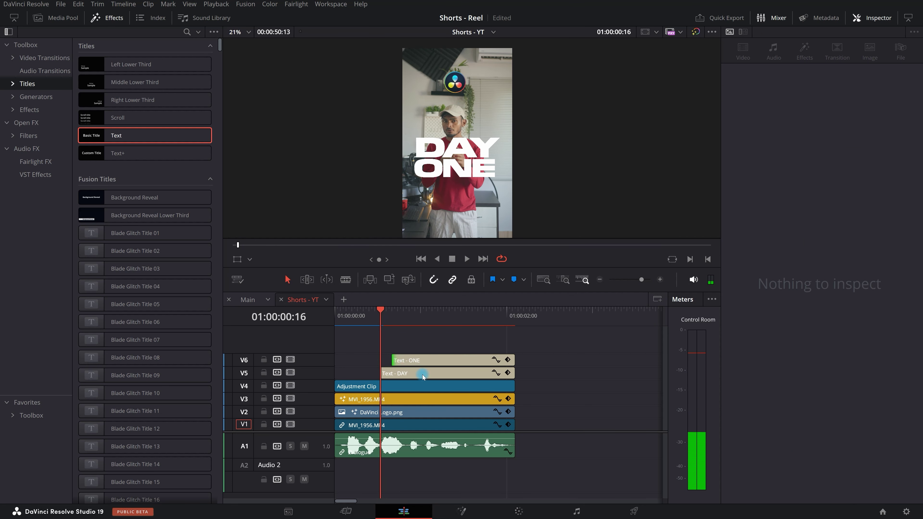
Play the opening clip to check the timing of the staggered DAY ONE title
key("space")
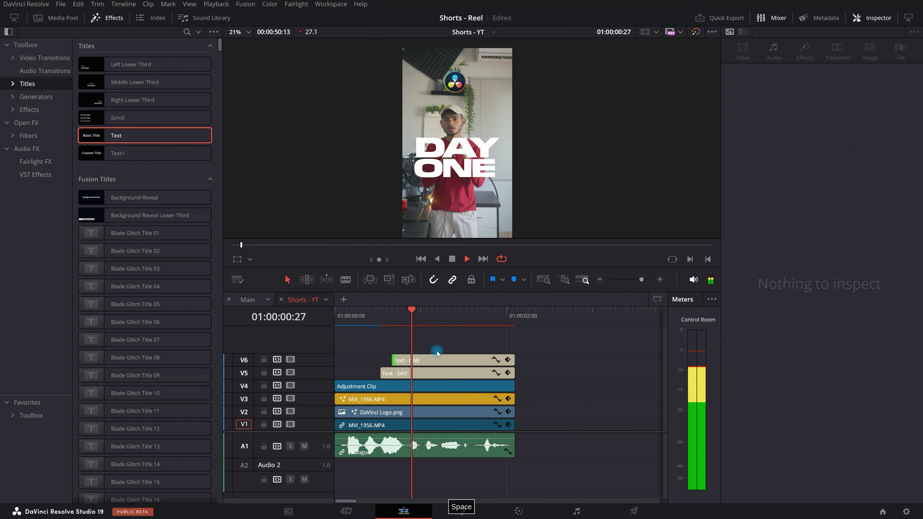
key("space")
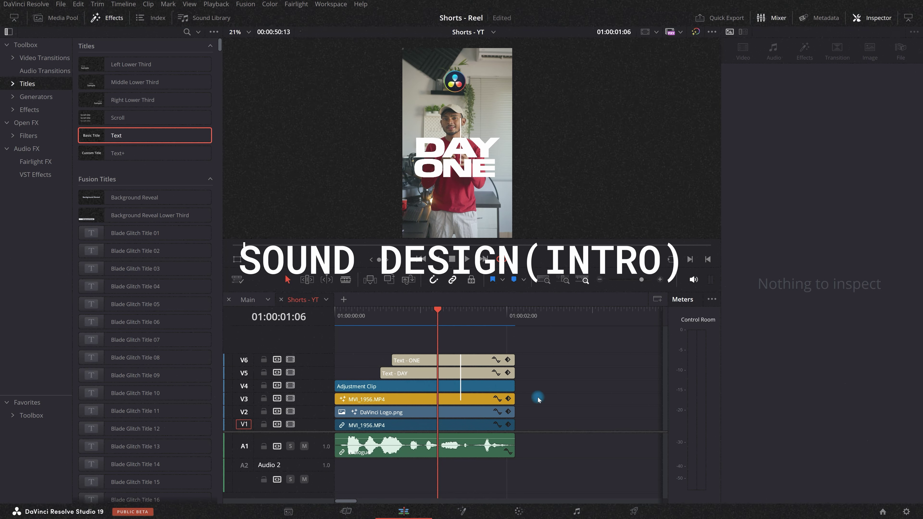
Place Camera 2.mp3 from the SFX bin on audio track A2 and play the section to find its timing
left_click(108, 22)
left_click(31, 135)
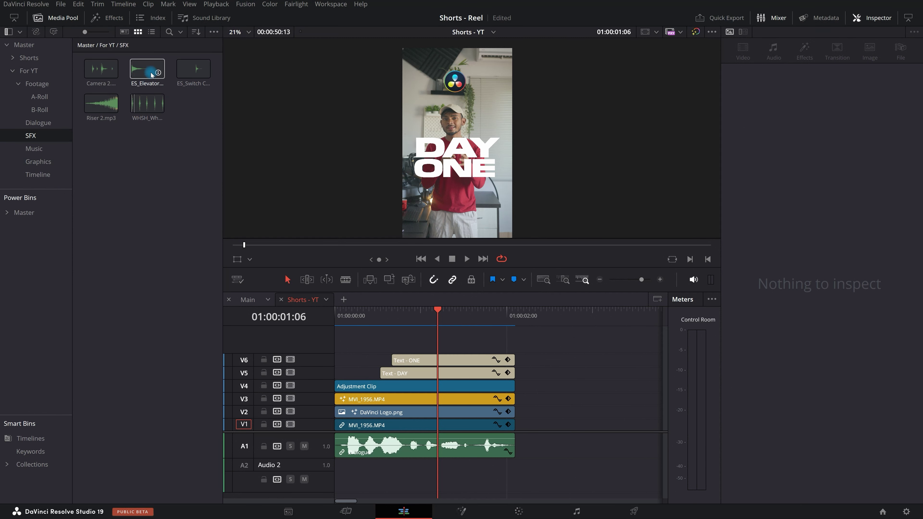
left_click(92, 74)
left_click_drag(92, 74, 436, 482)
left_click(395, 323)
key("space")
left_click(437, 323)
key("space")
key("space")
Turn off snapping, move Camera 2.mp3 to begin just before the DAY title, and play back the result
left_click(452, 482)
left_click_drag(460, 477, 423, 486)
left_click(432, 282)
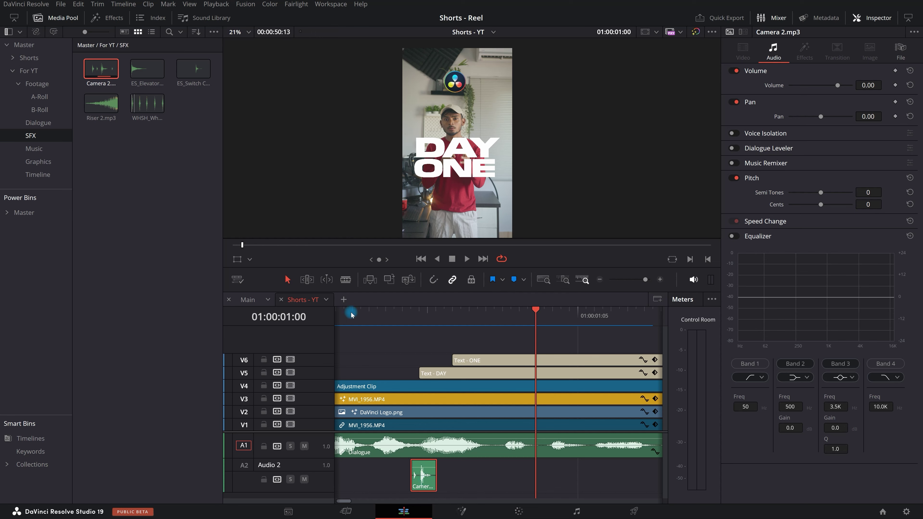
left_click(393, 323)
left_click_drag(393, 323, 457, 334)
key("space")
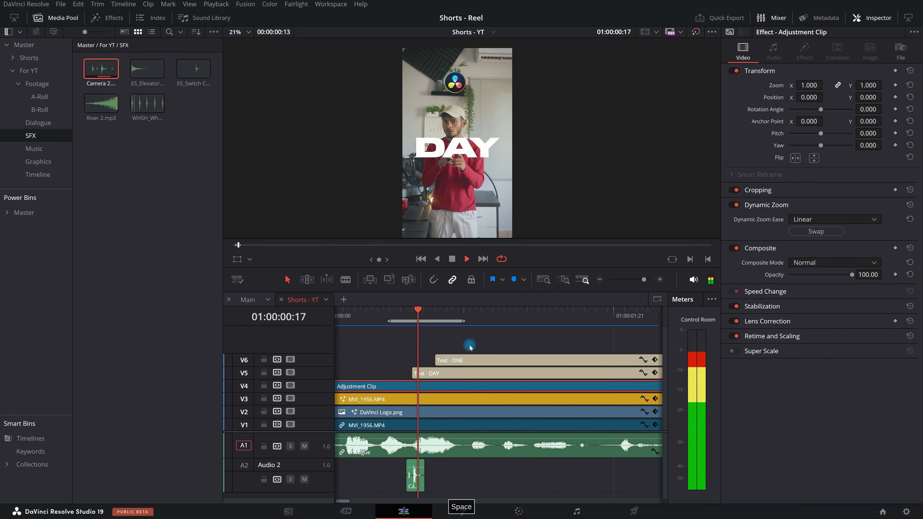
key("space")
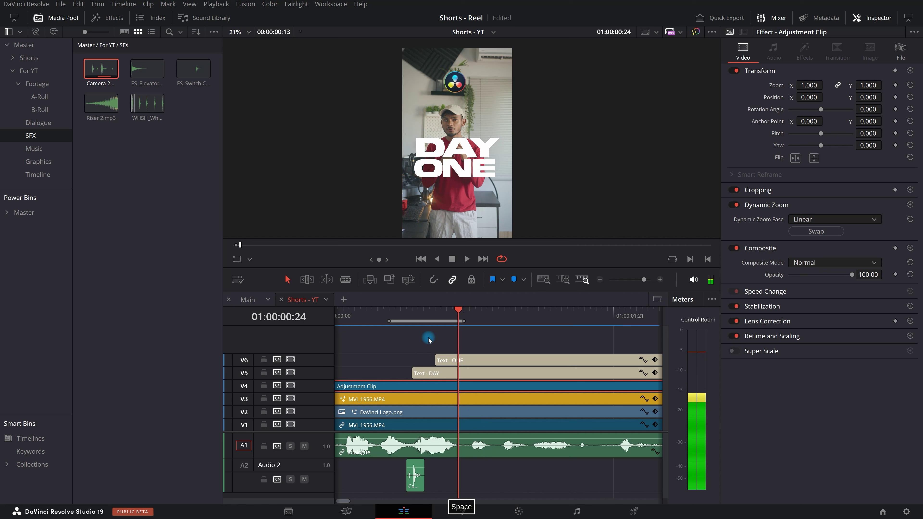
left_click_drag(440, 327, 376, 322)
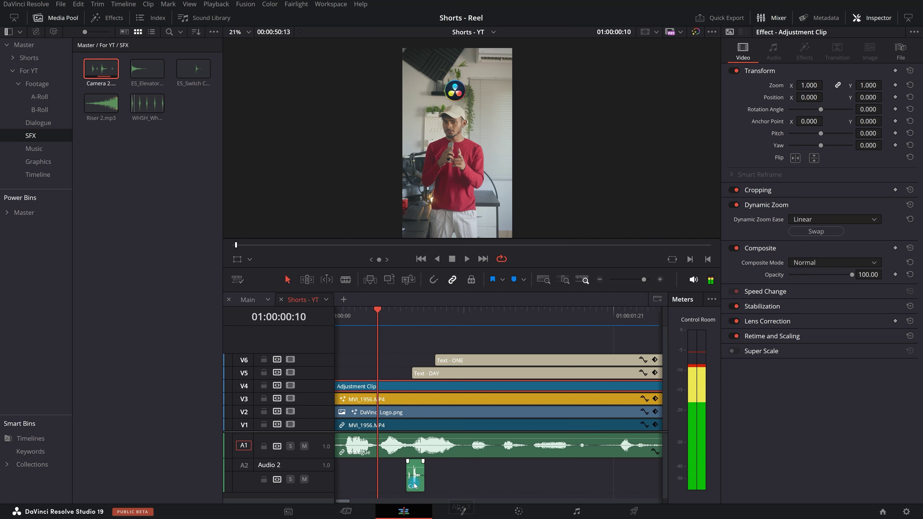
Duplicate Camera 2.mp3 on track A2 to begin just before the ONE title, and preview both sounds
left_click(416, 479)
left_click_drag(417, 480, 442, 480)
scroll(433, 449, "up", 3)
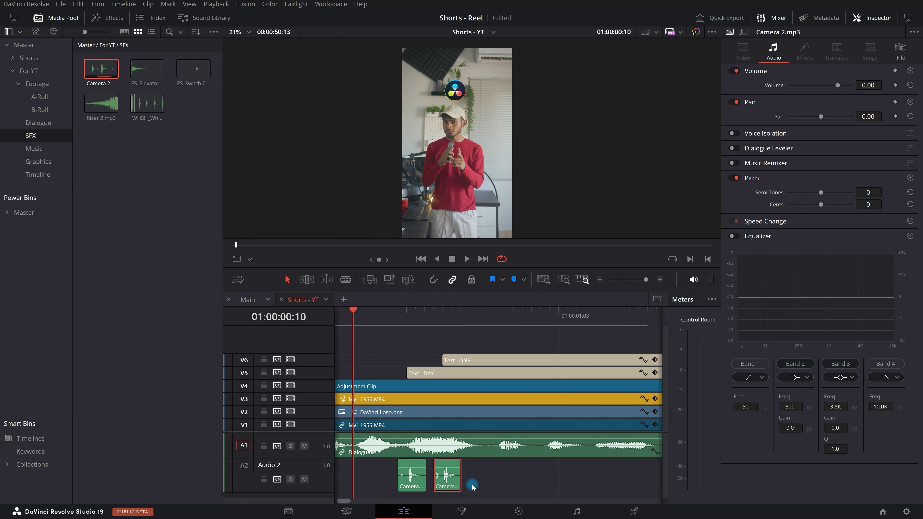
scroll(267, 390, "up", 5)
key("space")
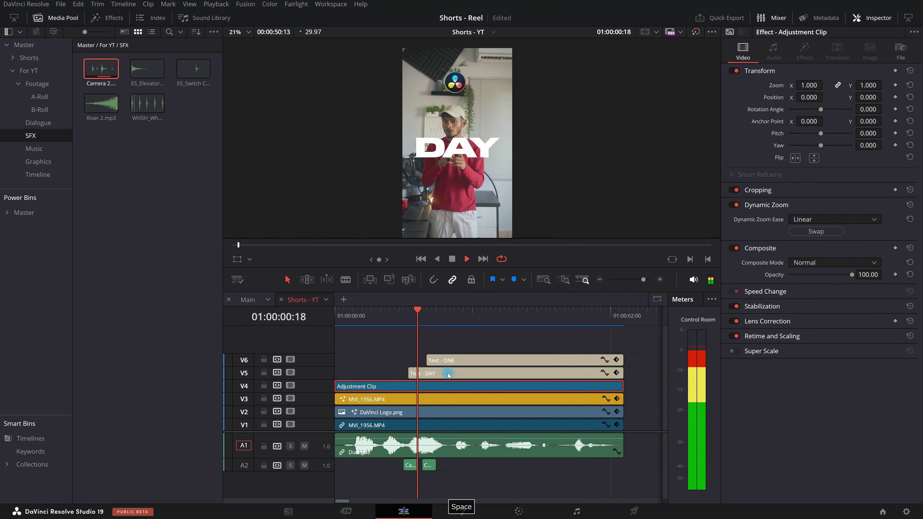
Shift the DAY and ONE titles slightly later, keep their ends matched to the Adjustment Clip, and play the section
left_click(411, 319)
left_click_drag(411, 319, 406, 320)
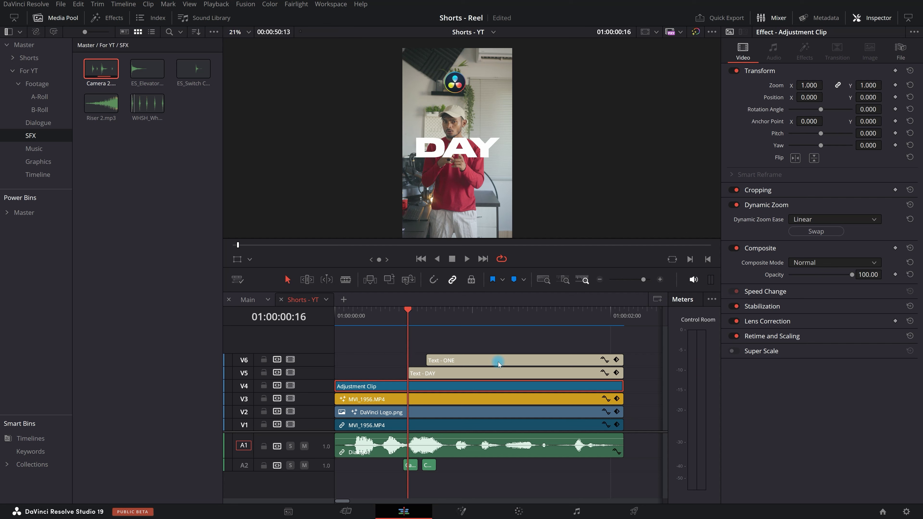
left_click_drag(478, 343, 486, 374)
left_click_drag(630, 365, 621, 365)
left_click_drag(532, 350, 539, 374)
left_click(540, 386)
key("space")
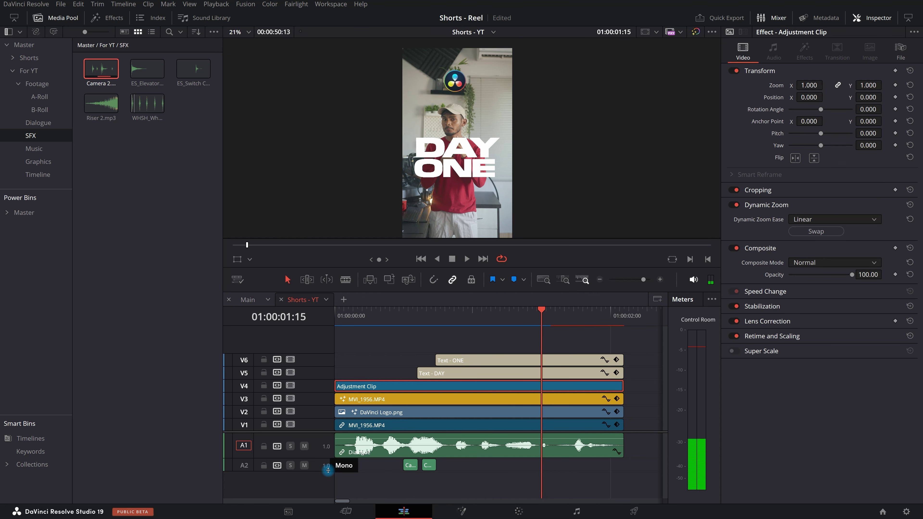
Select both Camera 2.mp3 clips and set their volume to -8
scroll(328, 480, "up", 5)
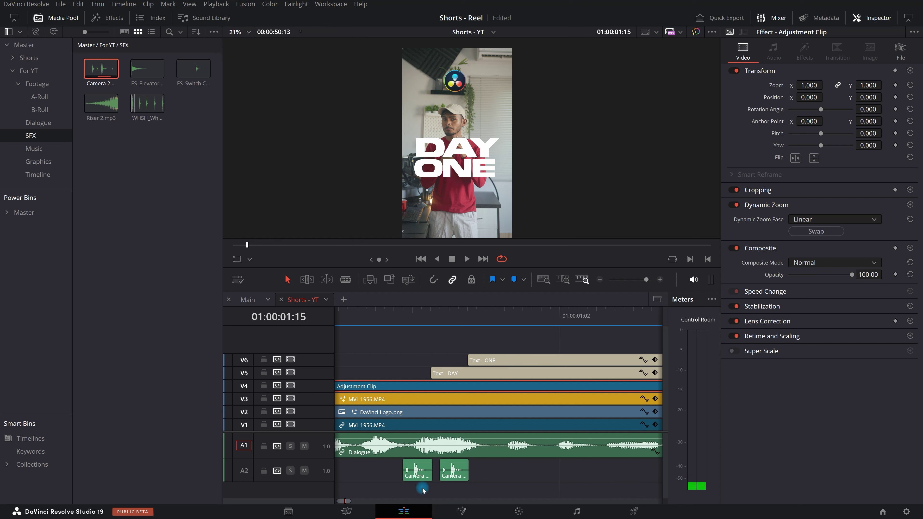
scroll(429, 484, "up", 2)
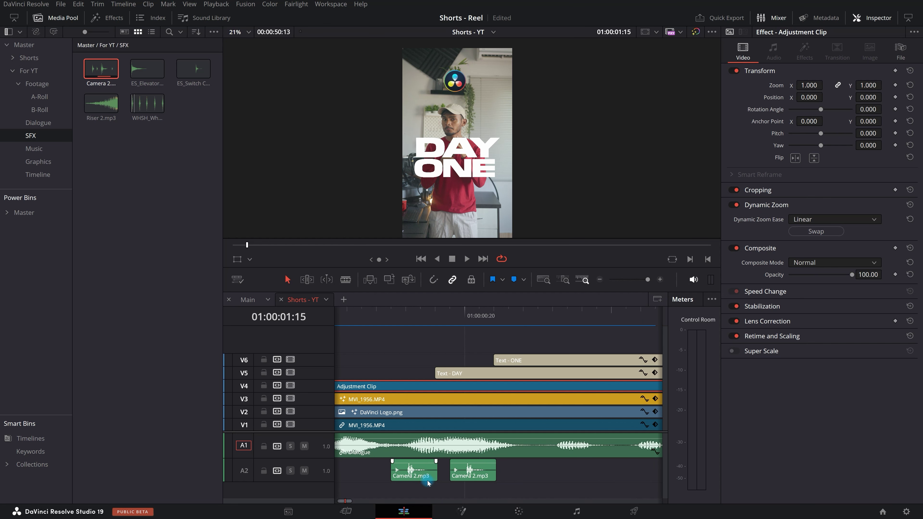
left_click(429, 484)
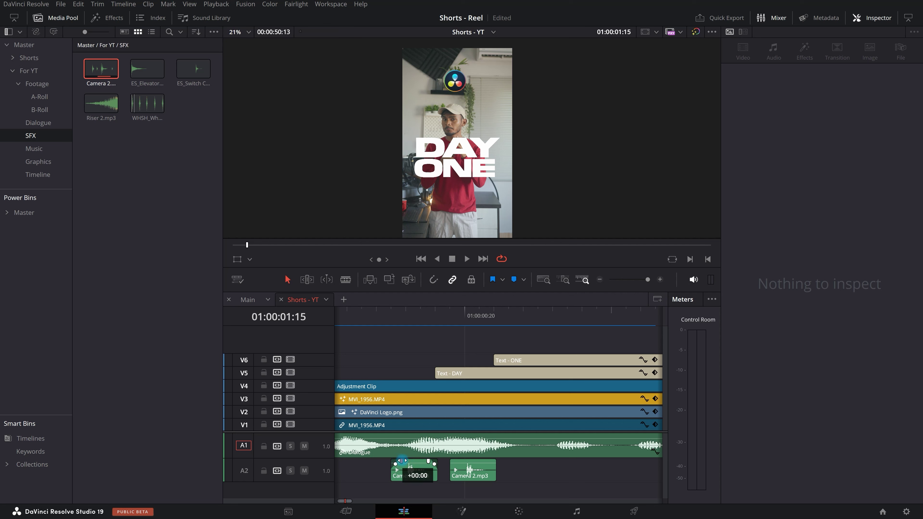
left_click_drag(529, 475, 383, 469)
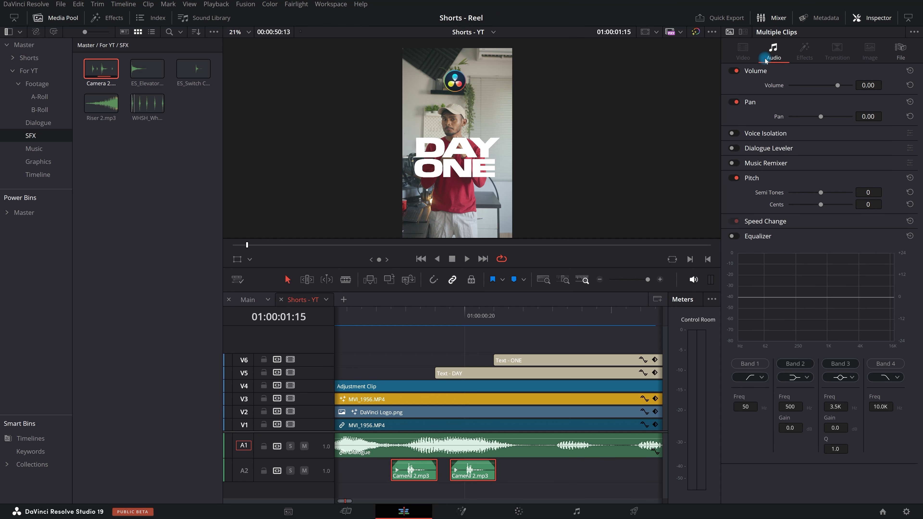
left_click(875, 87)
type("-8")
key("Return")
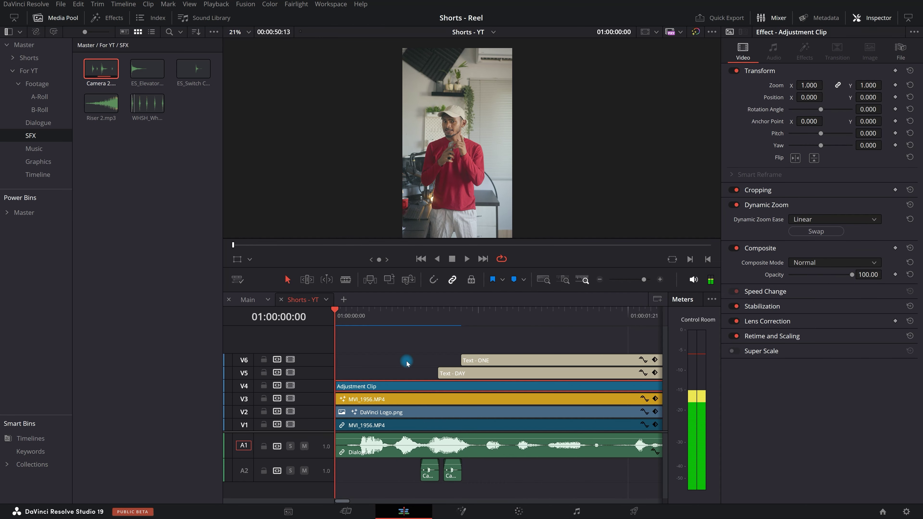
Play the opening from the start to check the sound levels and save the project
key("ctrl+minus")
key("ctrl+minus")
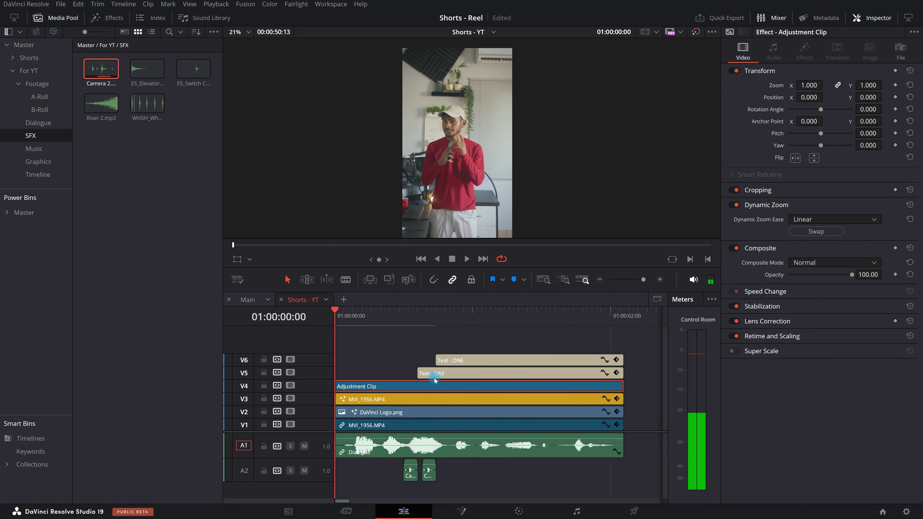
key("space")
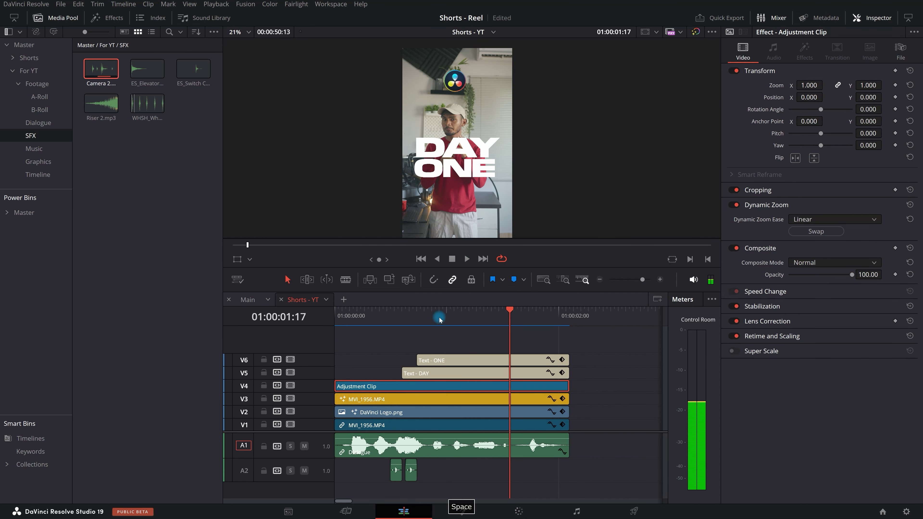
key("space")
left_click(509, 475)
key("ctrl+s")
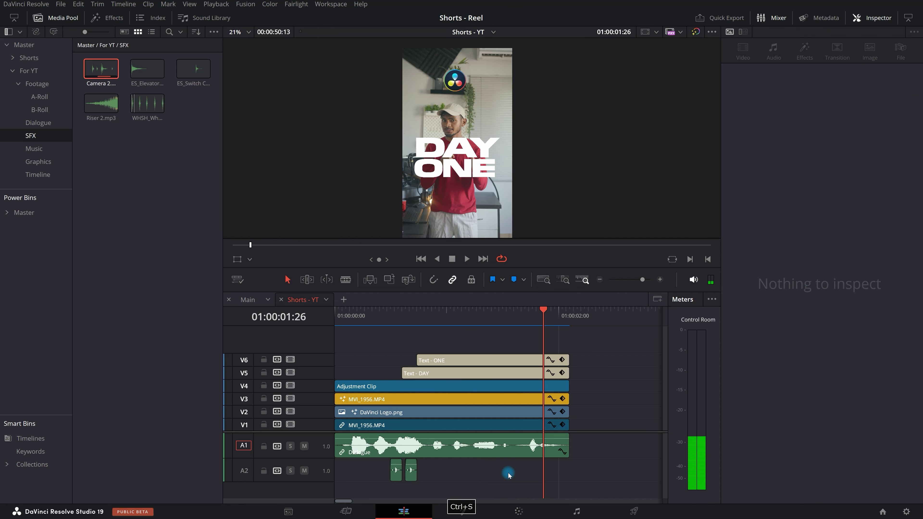
Move both Camera 2.mp3 clips slightly later, closer to the DAY and ONE title starts, and return the playhead to 01:00:00:00
scroll(418, 459, "up", 10)
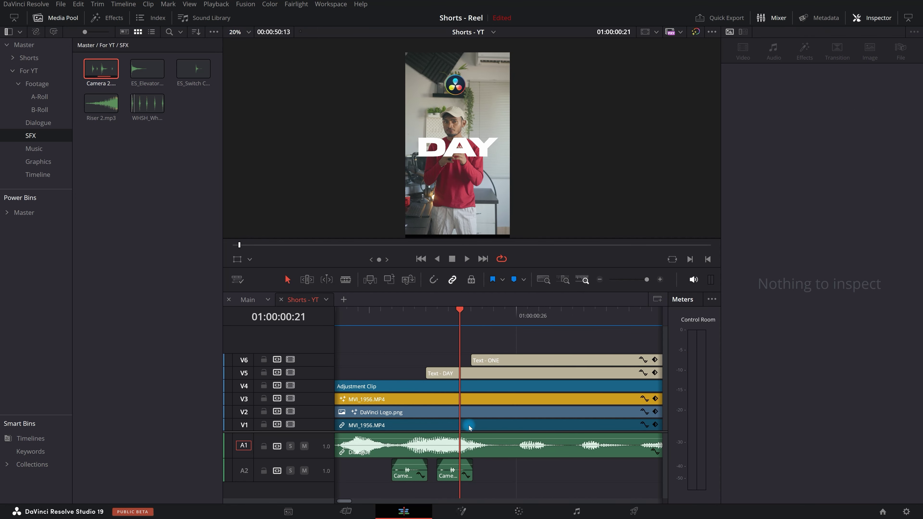
scroll(469, 436, "up", 2)
left_click(454, 374)
left_click_drag(459, 315, 425, 320)
left_click_drag(474, 478, 407, 481)
key("ctrl+z")
left_click_drag(468, 494, 433, 479)
left_click(479, 317)
left_click_drag(480, 317, 326, 318)
Unmute the monitoring audio, play back the retimed opening, and save the project
scroll(454, 355, "down", 4)
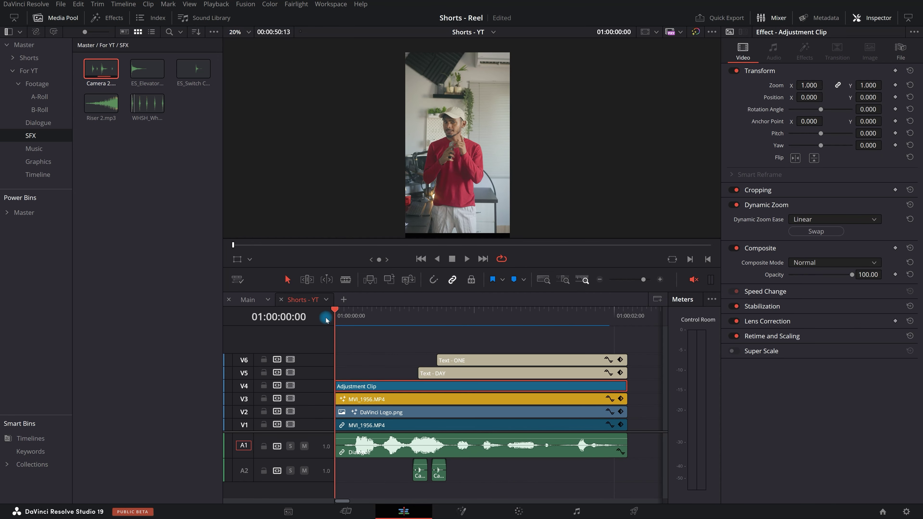
scroll(400, 327, "down", 2)
left_click(695, 279)
key("space")
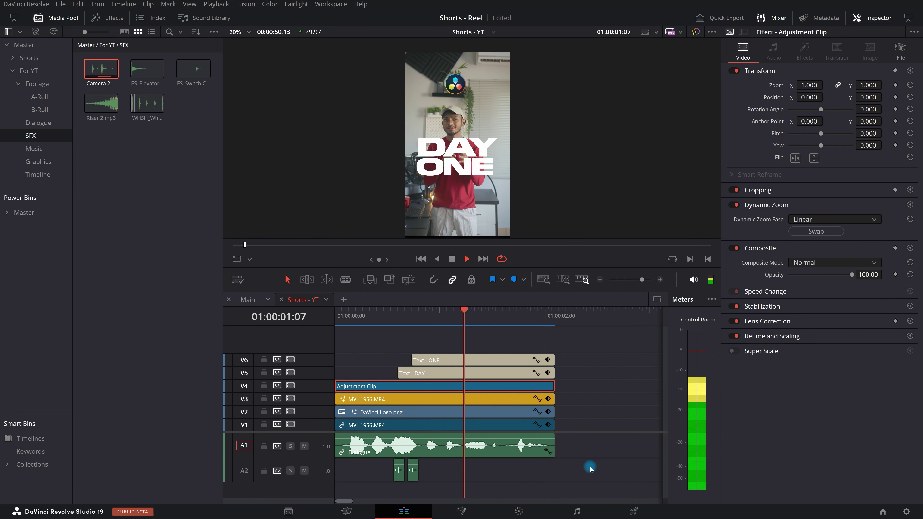
key("space")
key("ctrl+s")
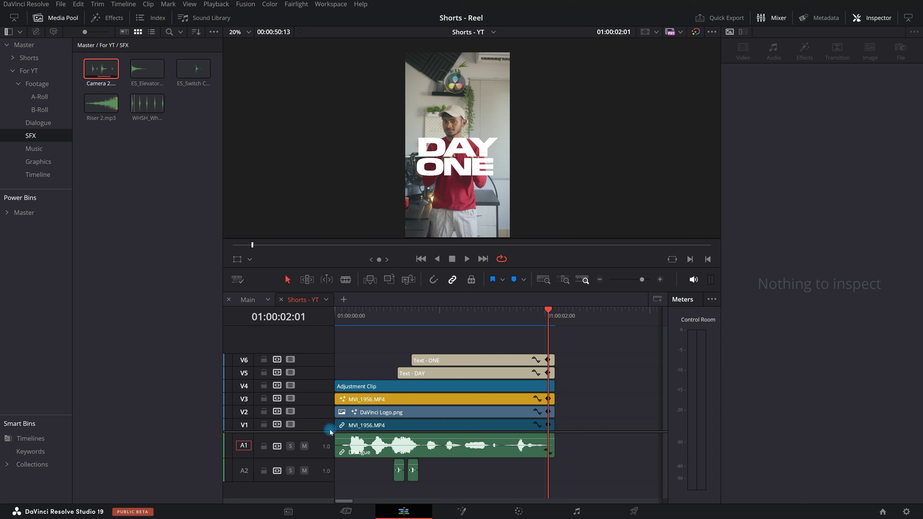
In the Main timeline, solo track A2 to audition the Elevator Bell Ding sound, and inspect the whoosh clip on A3
left_click_drag(328, 397, 328, 399)
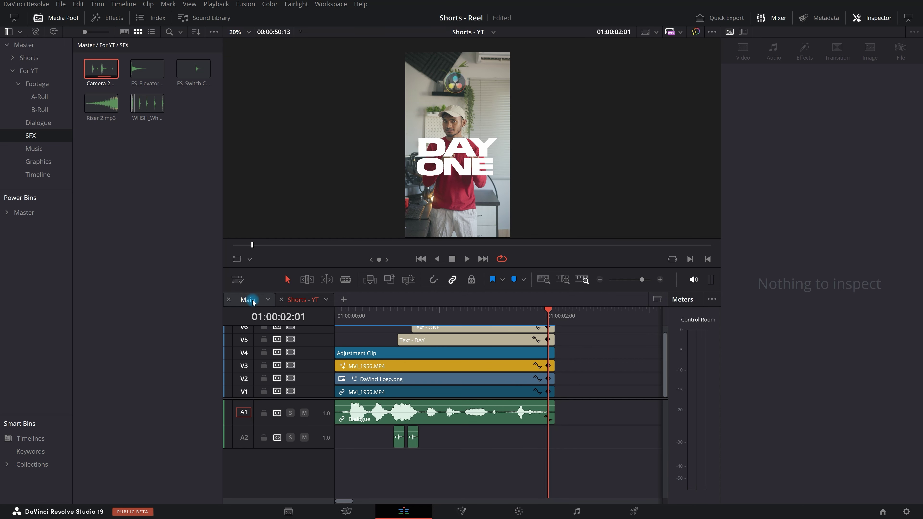
left_click(251, 301)
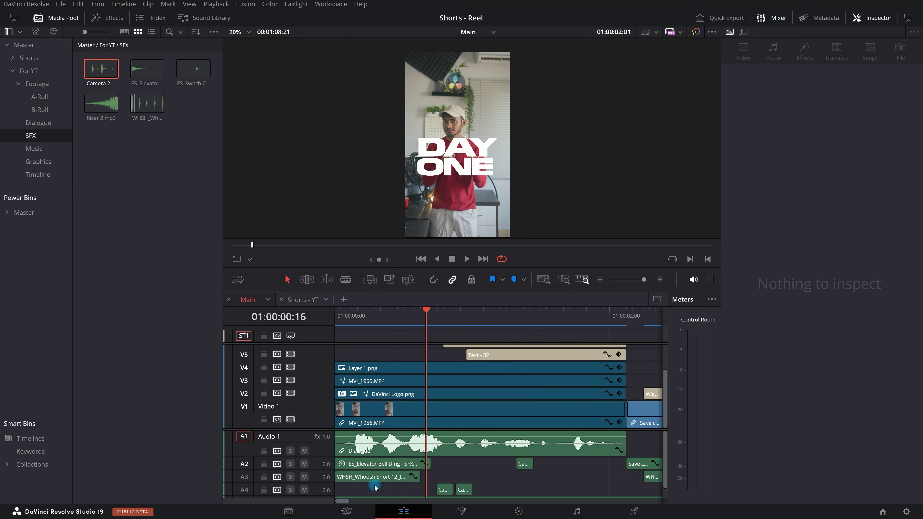
left_click(352, 467)
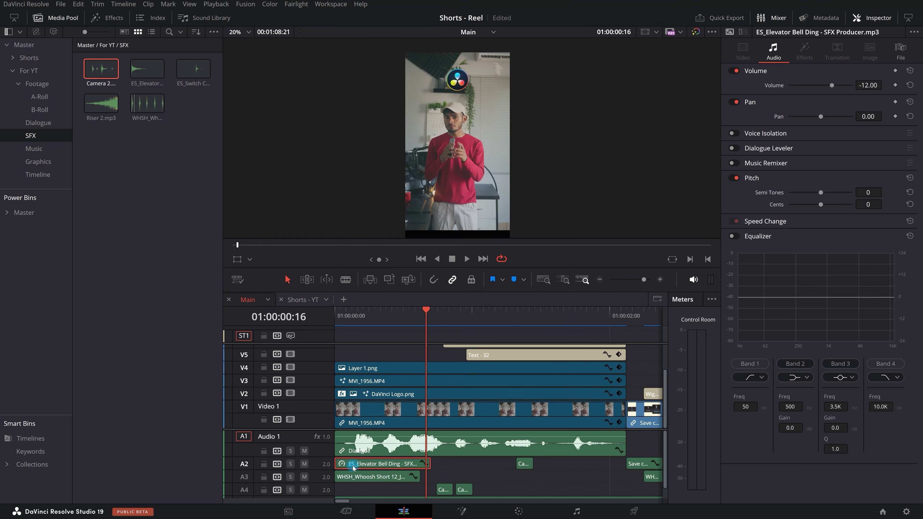
left_click(290, 464)
left_click(402, 336)
key("space")
key("space")
left_click_drag(406, 309, 319, 314)
key("space")
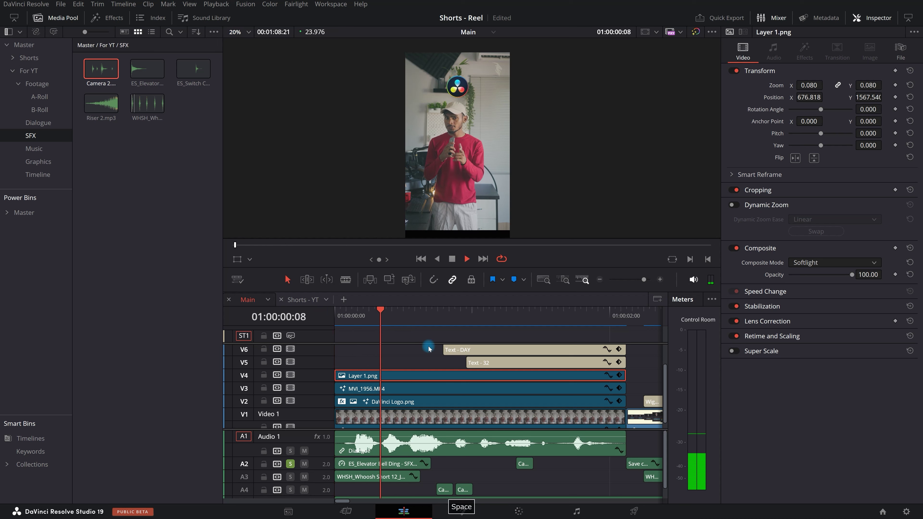
left_click(367, 477)
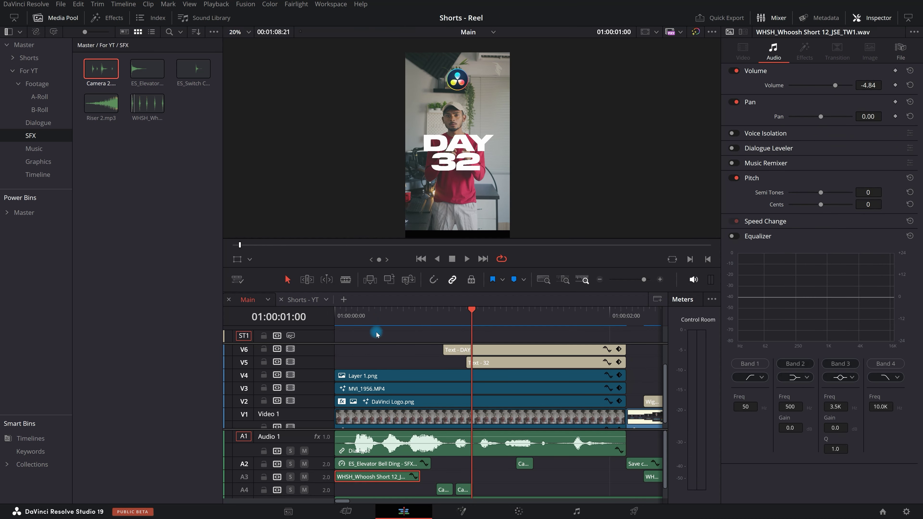
In the Shorts - YT timeline, add the Elevator Bell Ding sound at the start of a new A3 track and audition it soloed
left_click(307, 300)
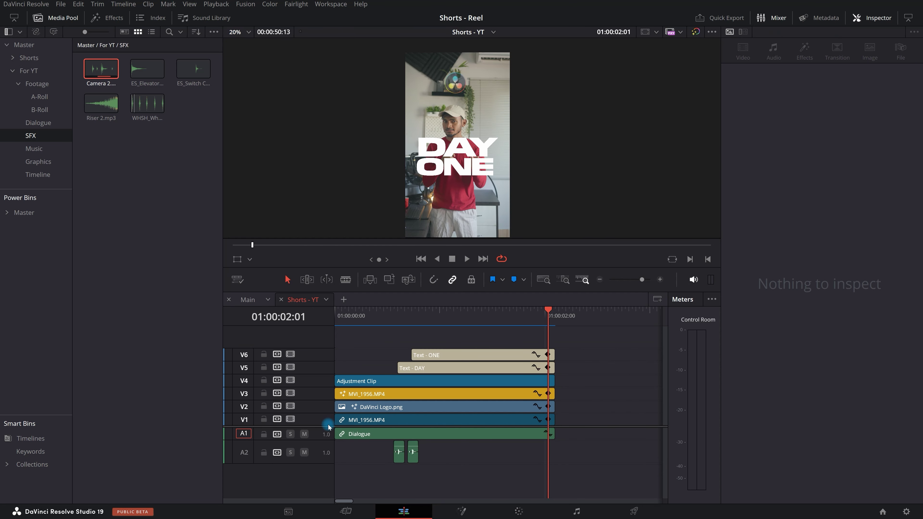
left_click_drag(327, 425, 328, 404)
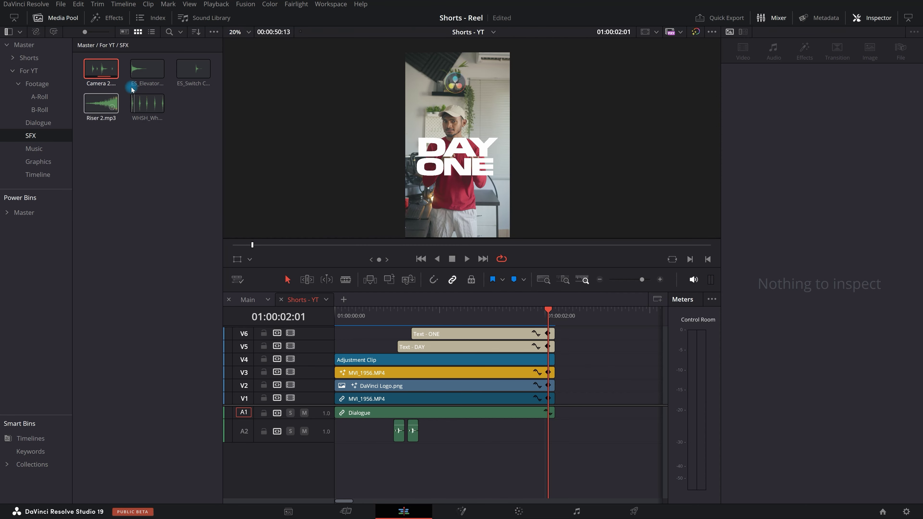
left_click_drag(148, 70, 326, 473)
left_click(290, 463)
left_click(358, 329)
key("space")
key("Home")
key("space")
key("space")
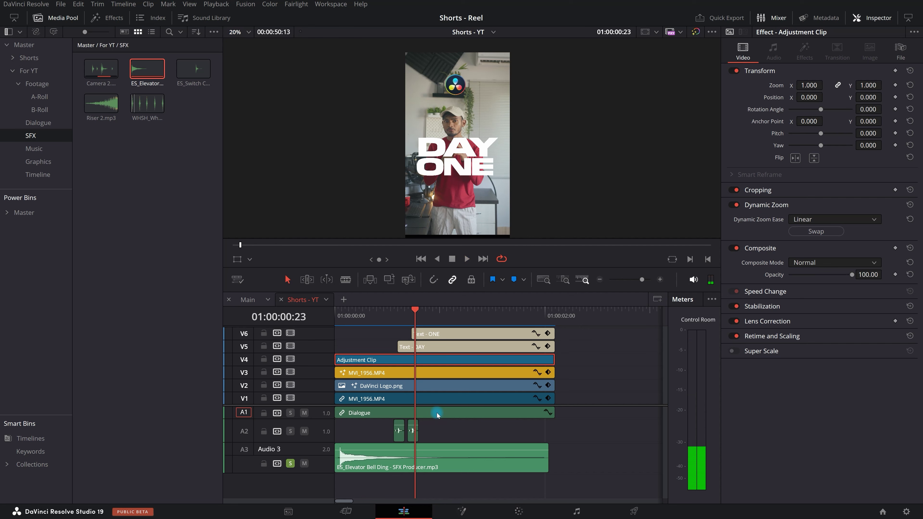
Reverse the Elevator Bell Ding clip's speed on track A3 and play it back
left_click(436, 458)
right_click(435, 458)
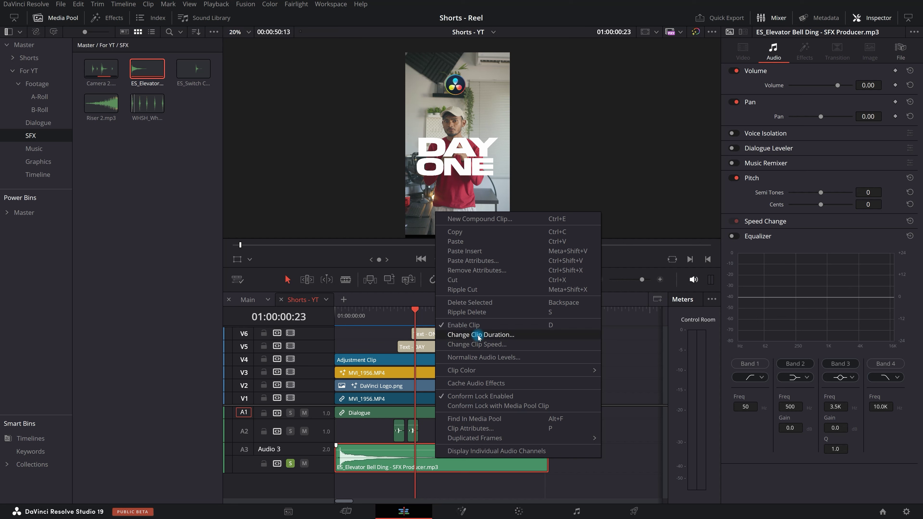
left_click(478, 348)
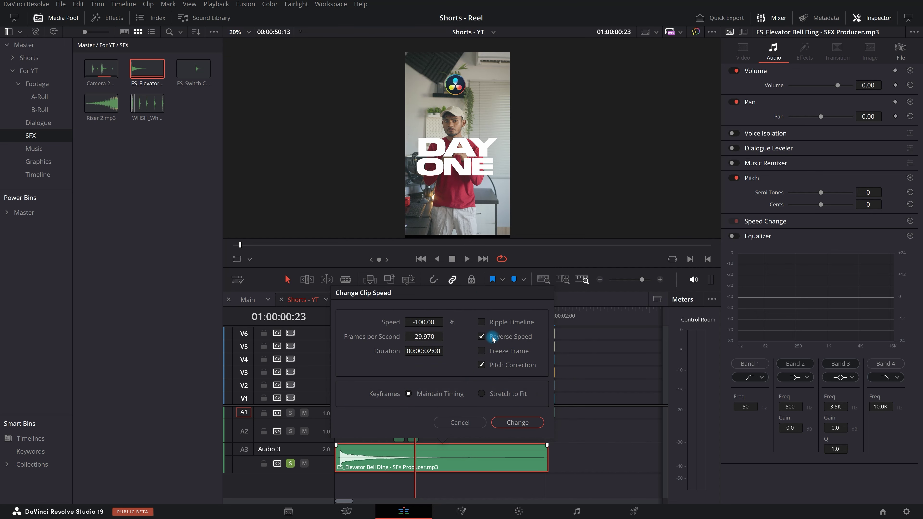
left_click(524, 422)
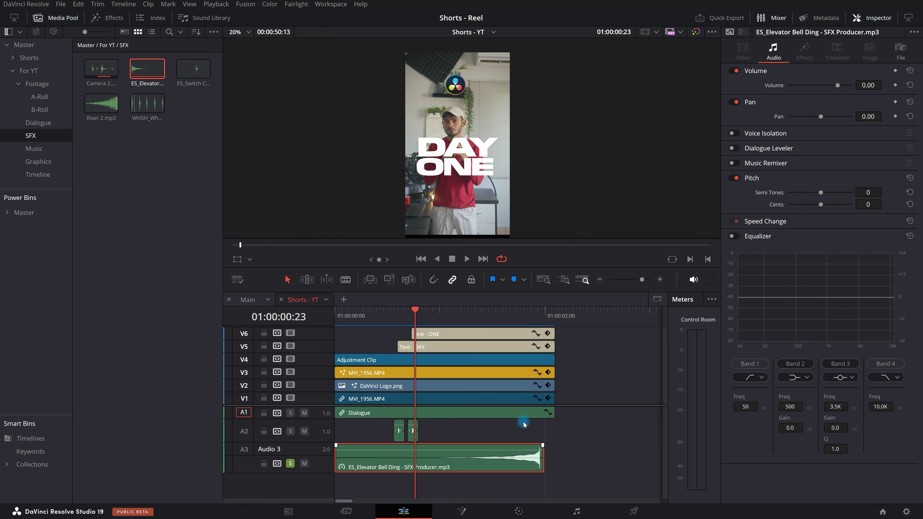
left_click(563, 457)
key("space")
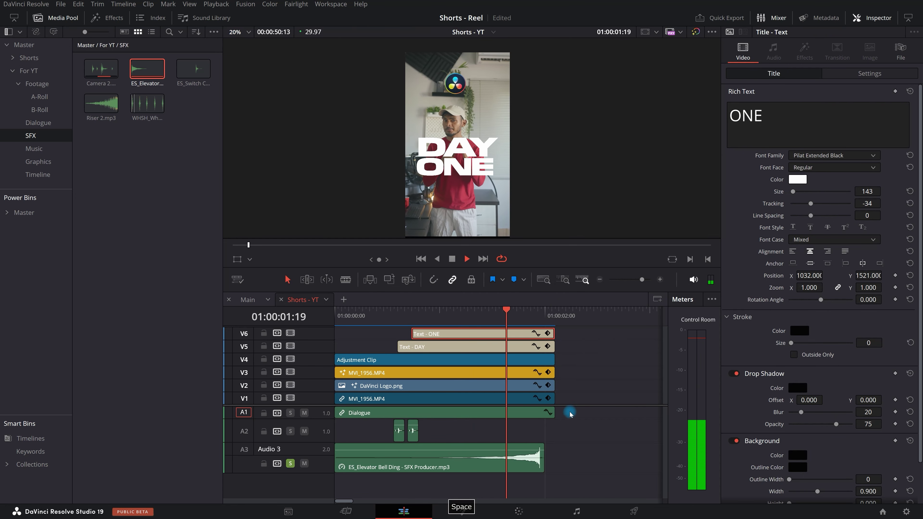
Shorten the reversed bell clip on A3, park the playhead at 01:00:00:18 where the DAY title starts, and add a fade-in to the bell
key("space")
left_click(344, 472)
mouse_move(336, 463)
left_mouse_down()
mouse_move(431, 461)
mouse_move(343, 463)
left_mouse_up()
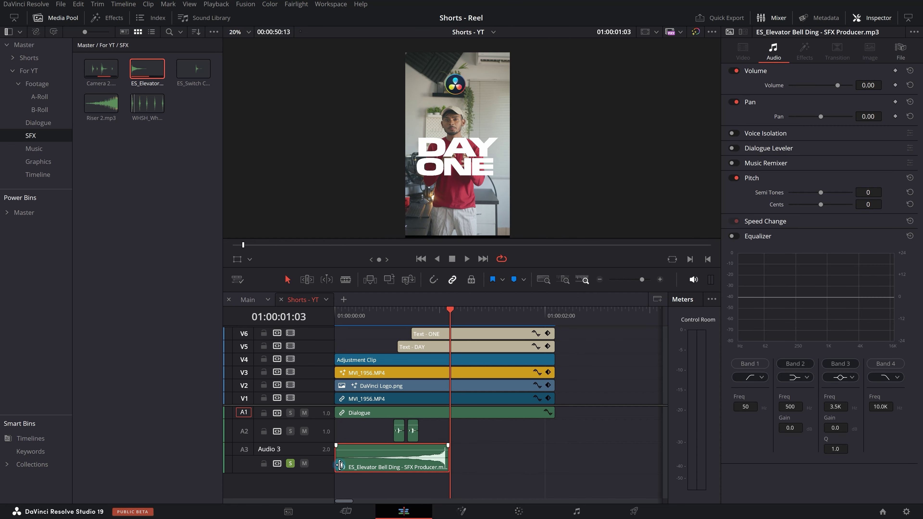
left_click(422, 335)
mouse_move(411, 316)
left_mouse_down()
mouse_move(377, 313)
mouse_move(397, 316)
left_mouse_up()
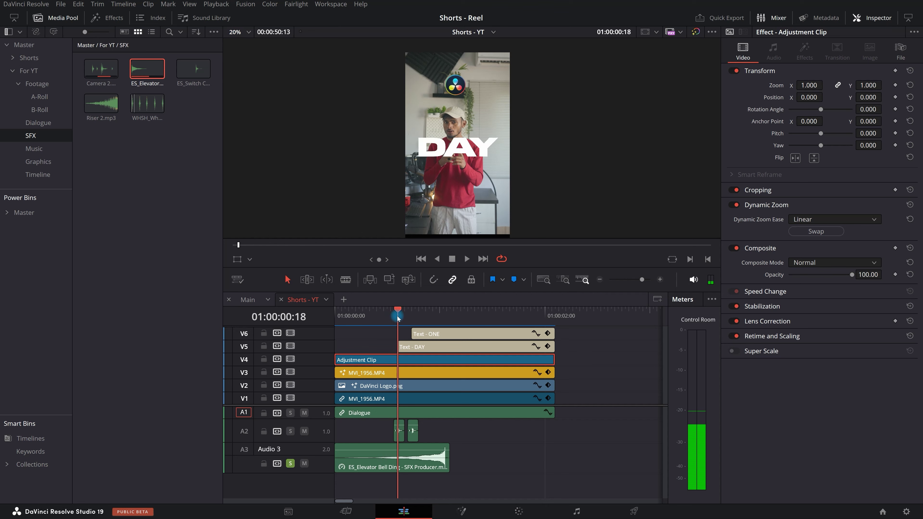
left_click(368, 459)
mouse_move(339, 461)
left_mouse_down()
mouse_move(393, 460)
mouse_move(335, 459)
mouse_move(331, 442)
mouse_move(350, 448)
left_mouse_up()
Trim the bell clip's end to the start of the DAY title and add a fade-out
scroll(311, 468, "up", 5)
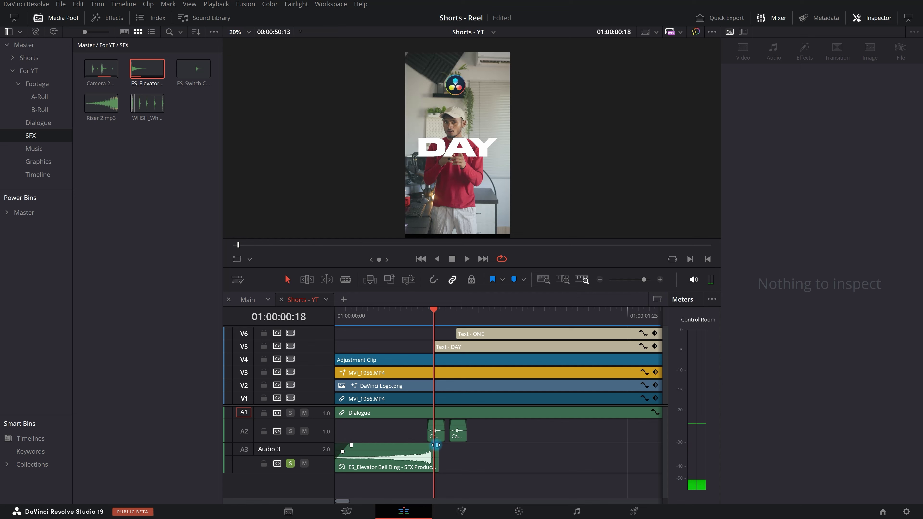
left_click_drag(438, 461, 439, 460)
scroll(433, 457, "up", 5)
scroll(436, 455, "up", 3)
left_click_drag(460, 456, 461, 456)
scroll(532, 475, "down", 5)
left_click(439, 465)
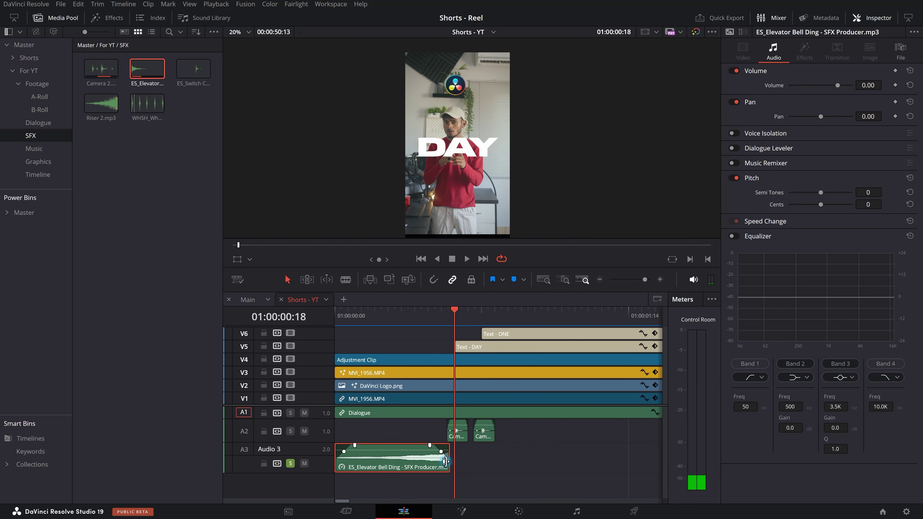
left_click_drag(437, 465, 444, 465)
left_click_drag(347, 458, 332, 458)
scroll(508, 471, "down", 3)
Audition the soloed bell clip and cut its low frequencies with equalizer band 2 at 41 Hz and -22.4 gain
key("Home")
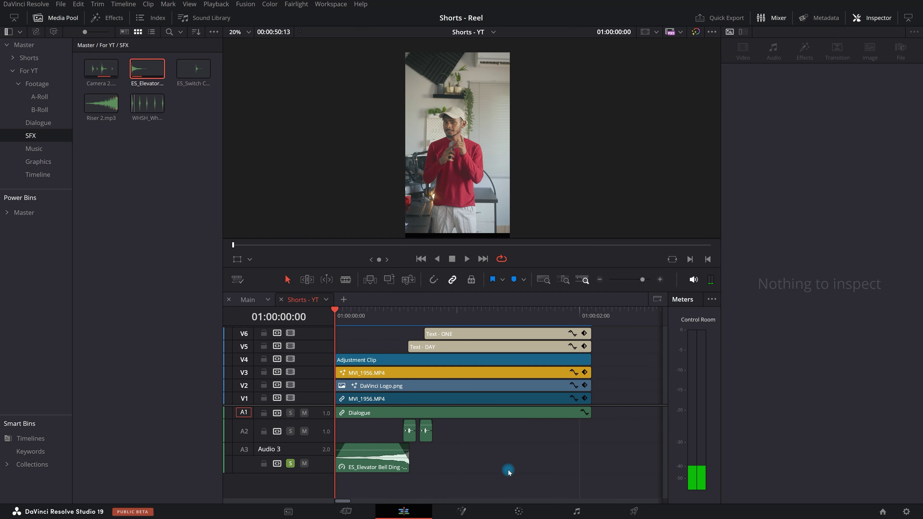
key("space")
left_click(383, 316)
left_click(384, 463)
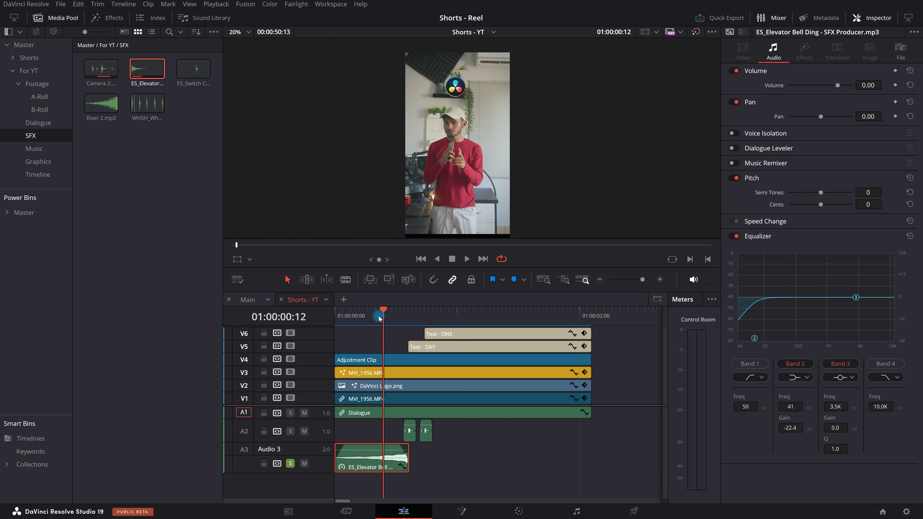
key("space")
left_click_drag(409, 316, 334, 316)
key("space")
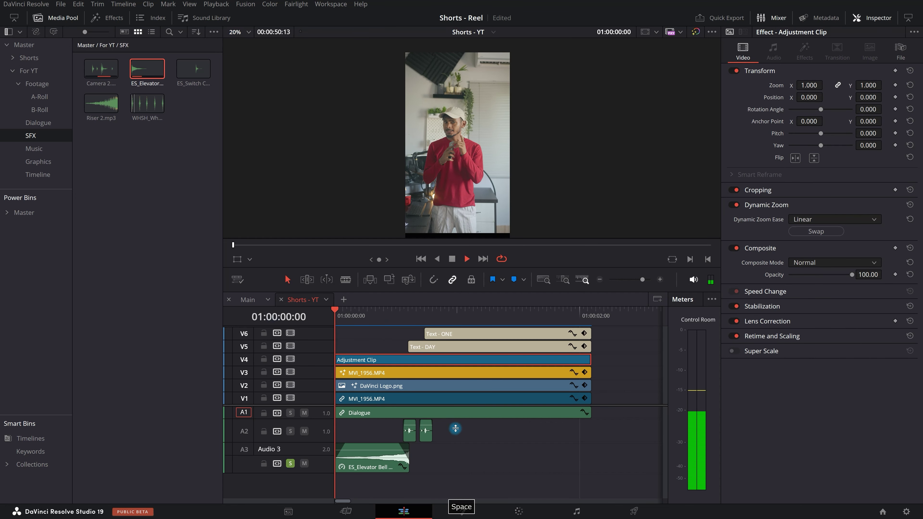
key("space")
Set the bell clip's volume to -4 and reduce the height of track A3
left_click(367, 459)
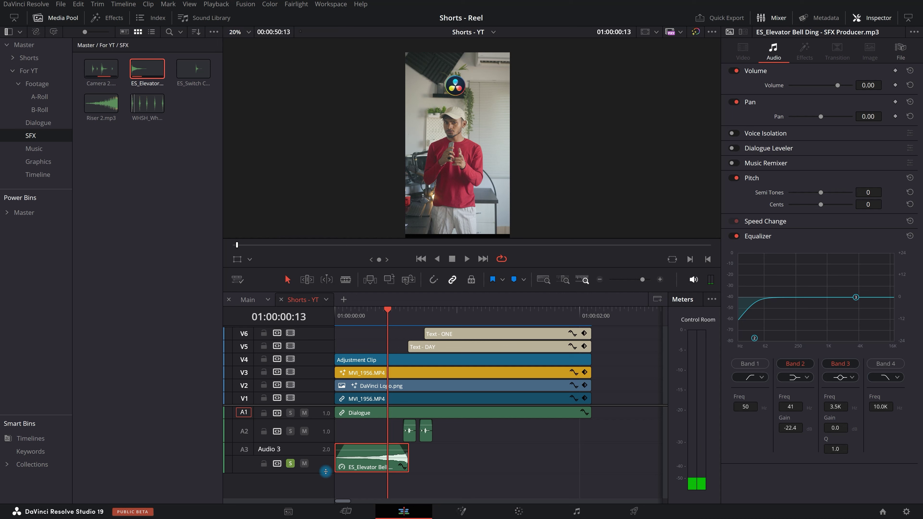
left_click_drag(326, 472, 323, 440)
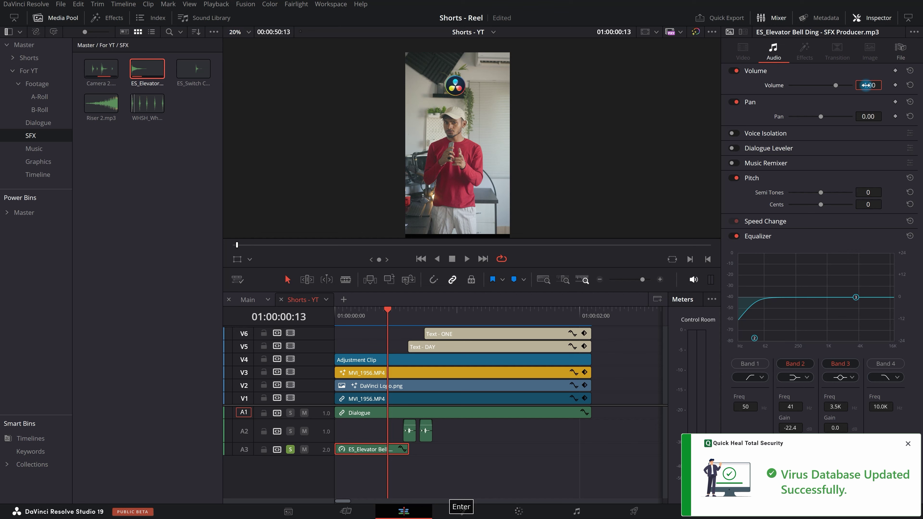
left_click(545, 463)
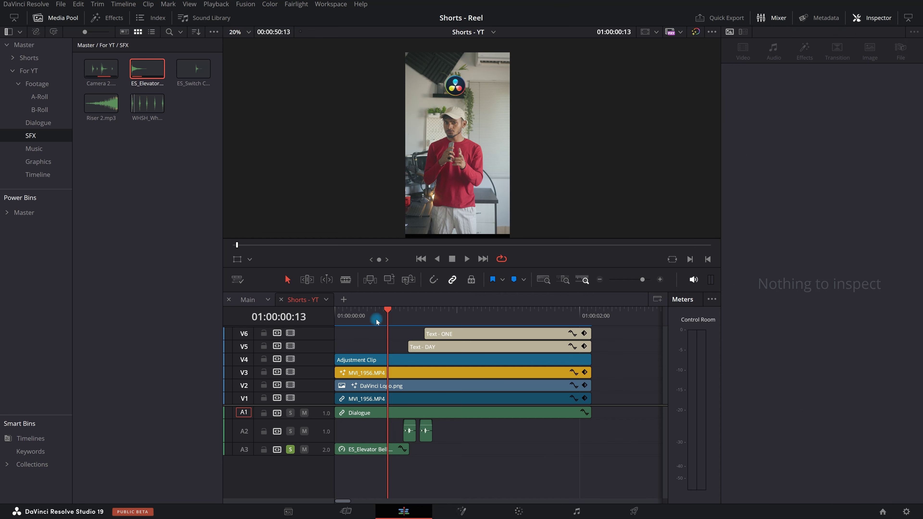
Unsolo track A3 and play back the opening from the start with all sounds
left_click(472, 472)
left_click_drag(378, 318, 333, 319)
key("space")
key("space")
key("space")
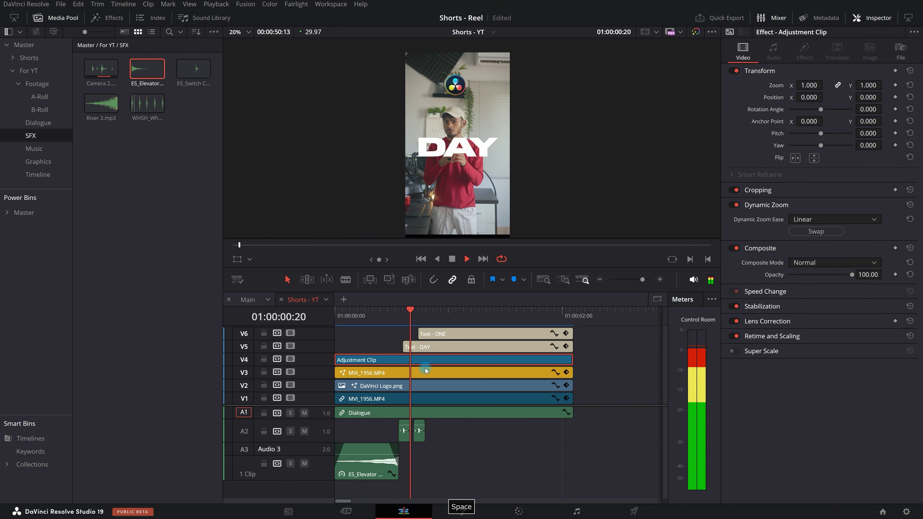
key("space")
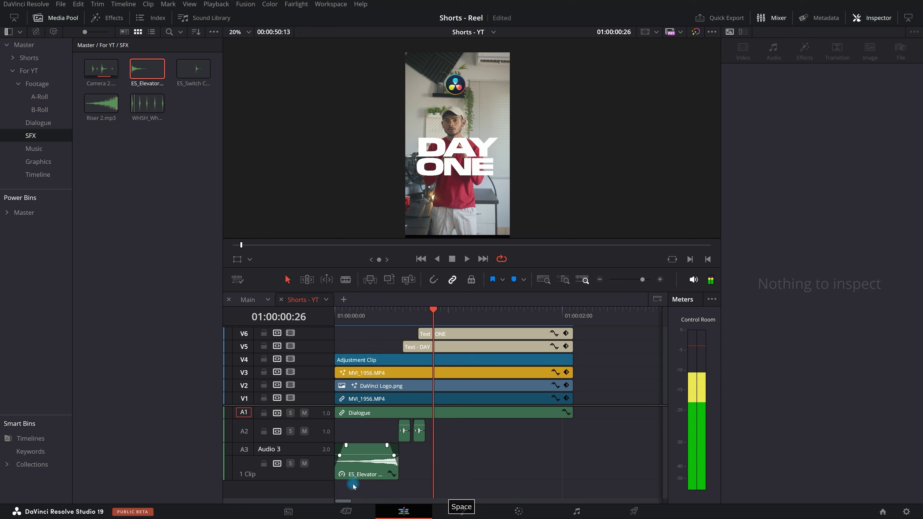
Move the bell clip from A3 up to A2, ahead of the camera sounds, and play back the result
left_click_drag(315, 478, 325, 450)
left_click(375, 451)
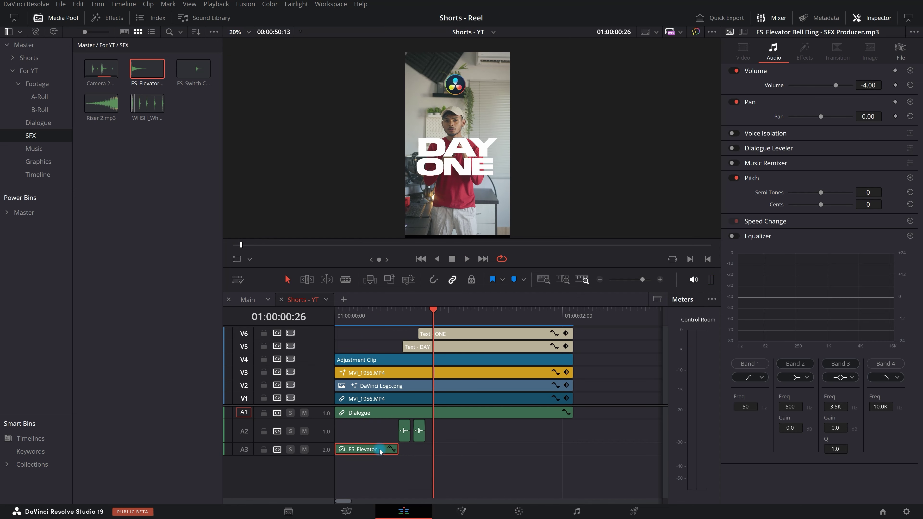
key("alt+Up")
left_click(380, 449)
left_click(500, 471)
key("space")
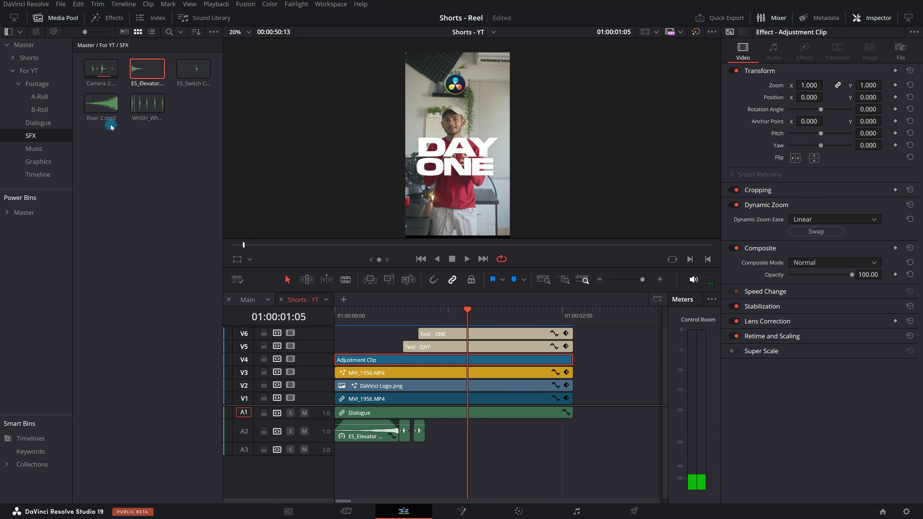
Audition the WHSH_Whoosh Short 12 sound from the SFX bin
left_click(142, 110)
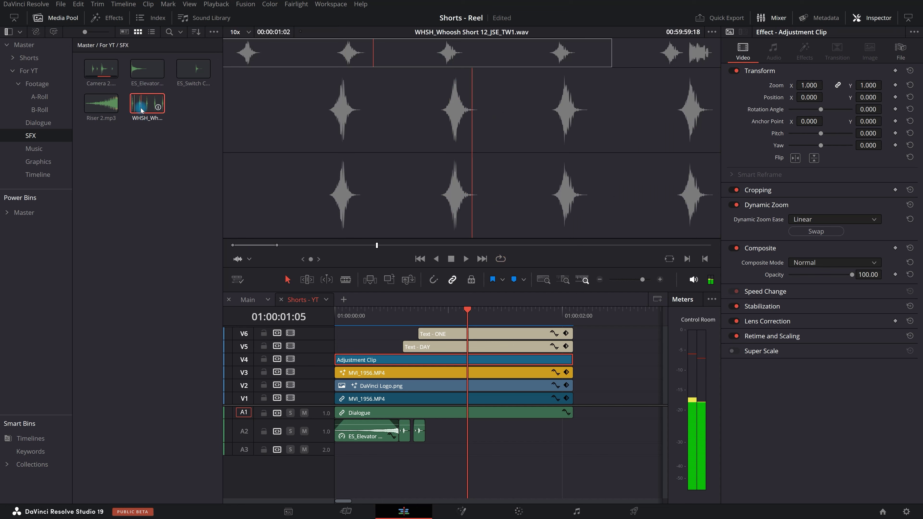
key("space")
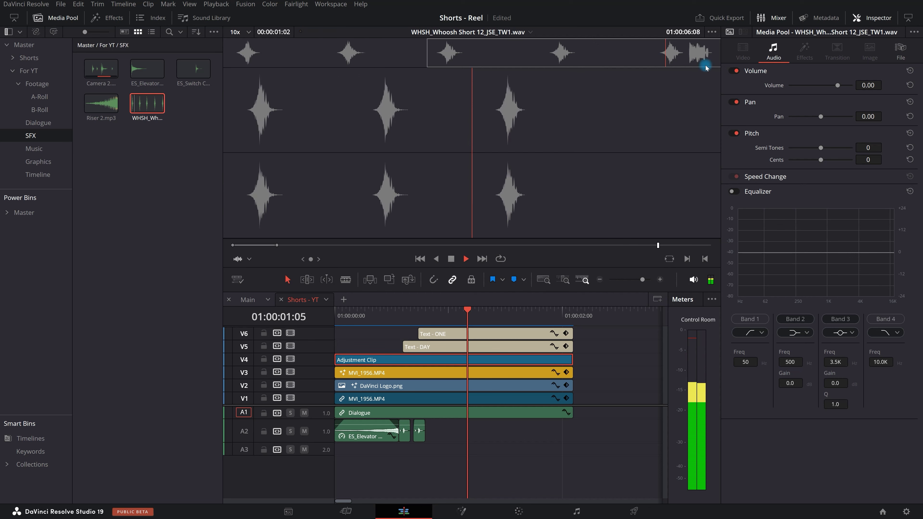
key("space")
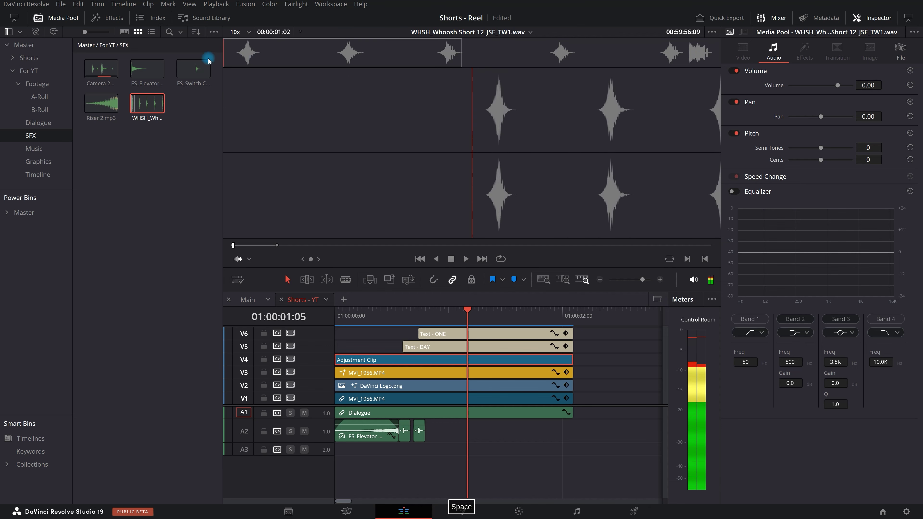
Mark in and out points around the first whoosh in the source and place that section at the start of track A3
left_click_drag(209, 61, 233, 59)
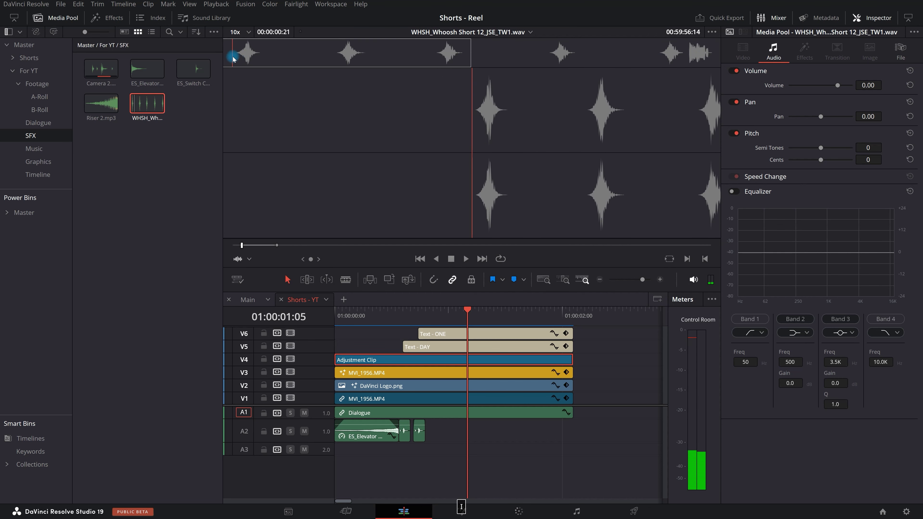
key("o")
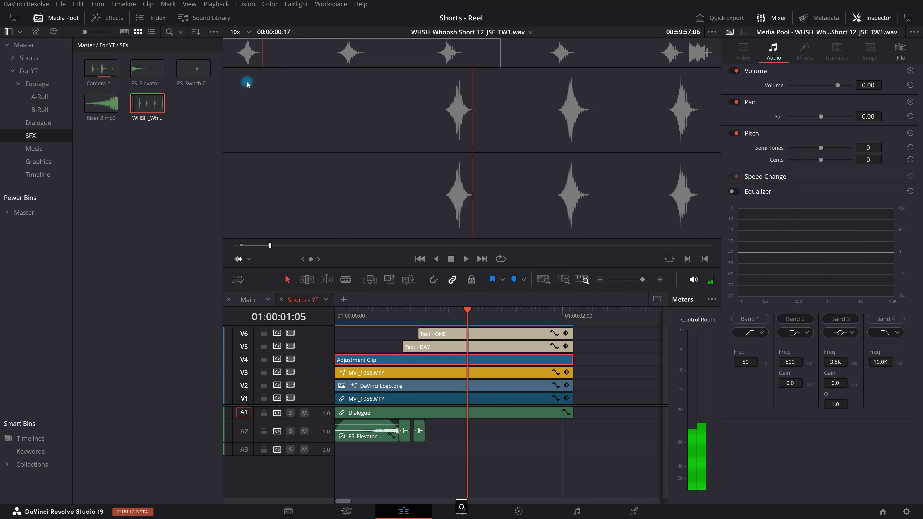
left_click_drag(329, 202, 348, 454)
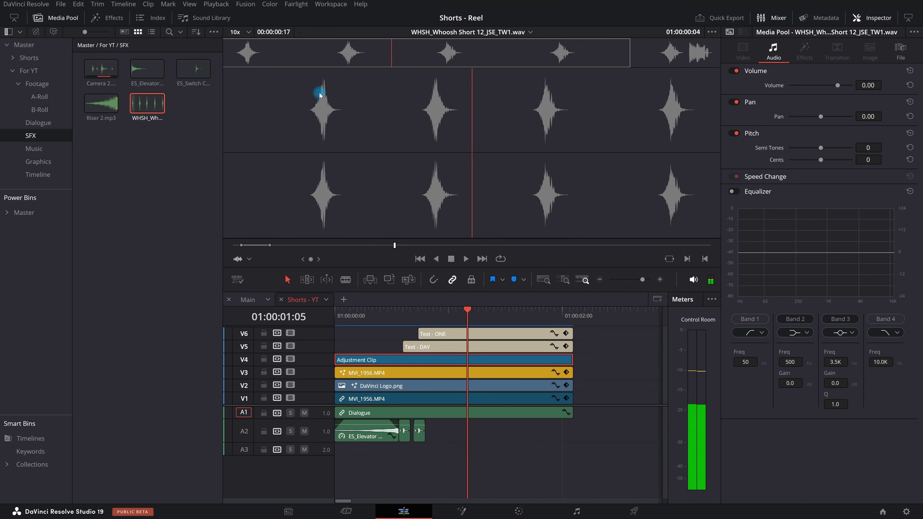
left_click_drag(319, 134, 395, 411)
left_click_drag(355, 463, 345, 448)
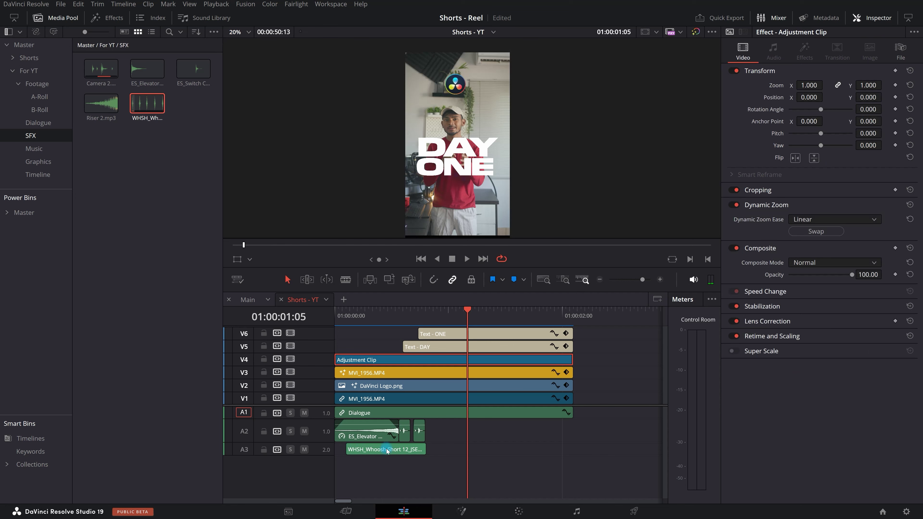
Play back the whoosh and trim its beginning, keeping the clip at the start of A3
left_click(377, 354)
key("space")
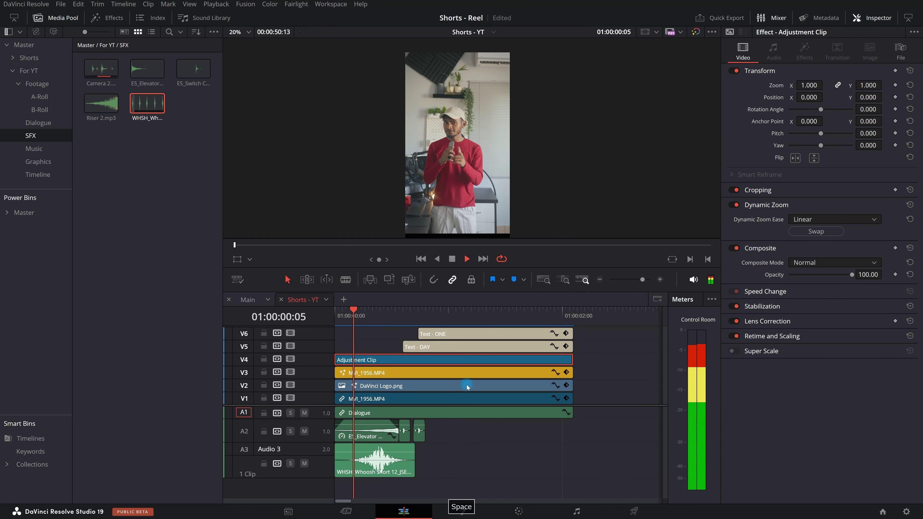
left_click(373, 473)
left_click(363, 360)
left_click_drag(345, 315, 358, 322)
mouse_move(339, 475)
left_mouse_down()
mouse_move(358, 475)
mouse_move(339, 472)
left_mouse_up()
Raise the whoosh clip's speed to 41.958 frames per second with pitch correction on
right_click(387, 465)
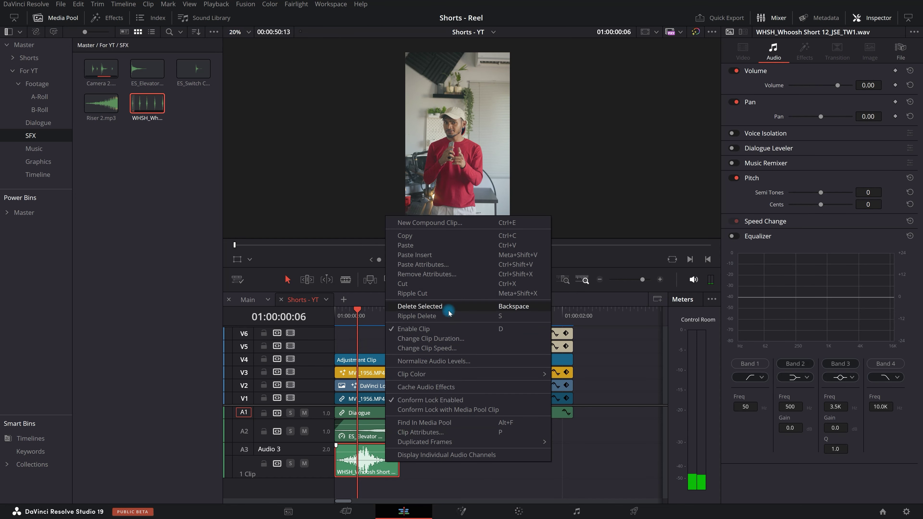
left_click(450, 348)
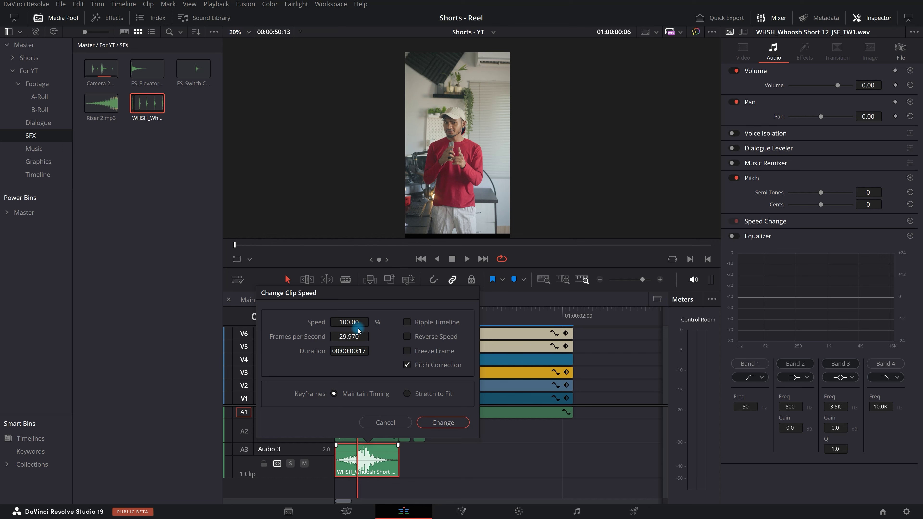
key("Return")
Set the whoosh clip's volume to -8 and play back the opening
left_click_drag(394, 465, 383, 465)
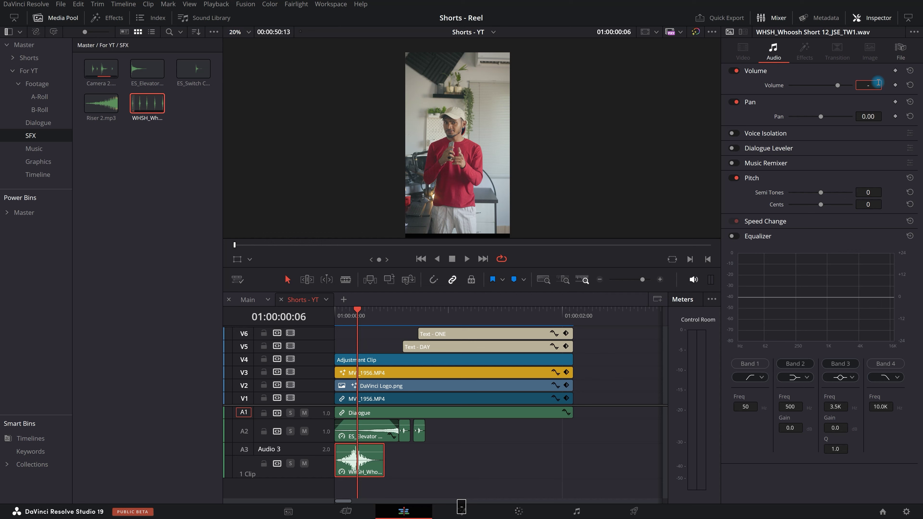
left_click(558, 422)
key("space")
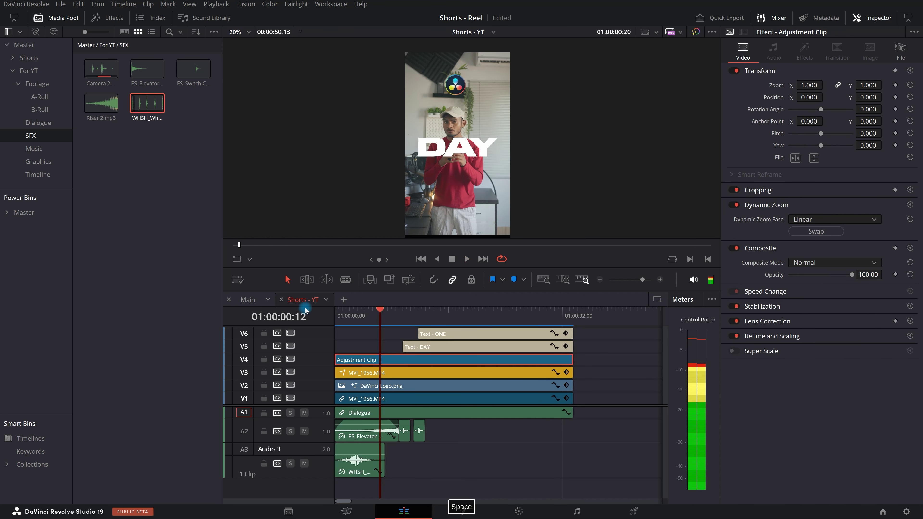
key("space")
Add a short fade-out and fade-in to the whoosh clip on A3
left_click(379, 449)
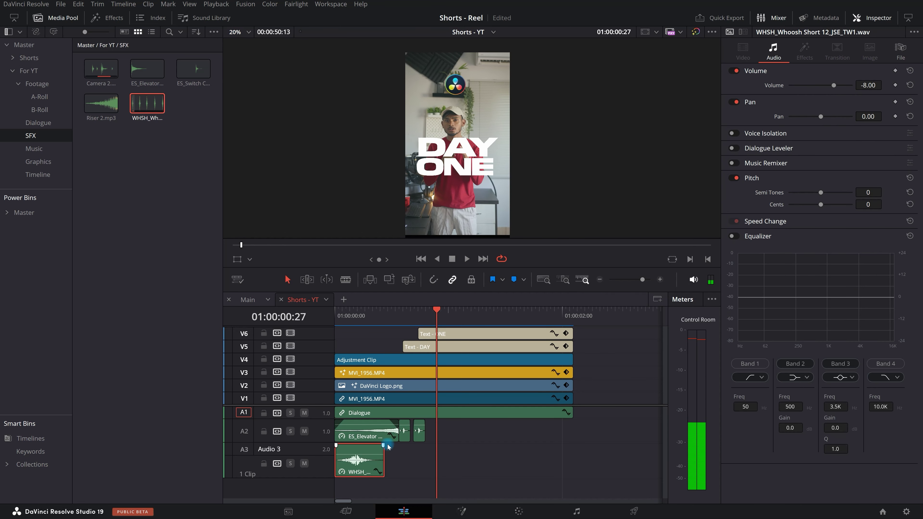
left_click_drag(380, 448, 373, 445)
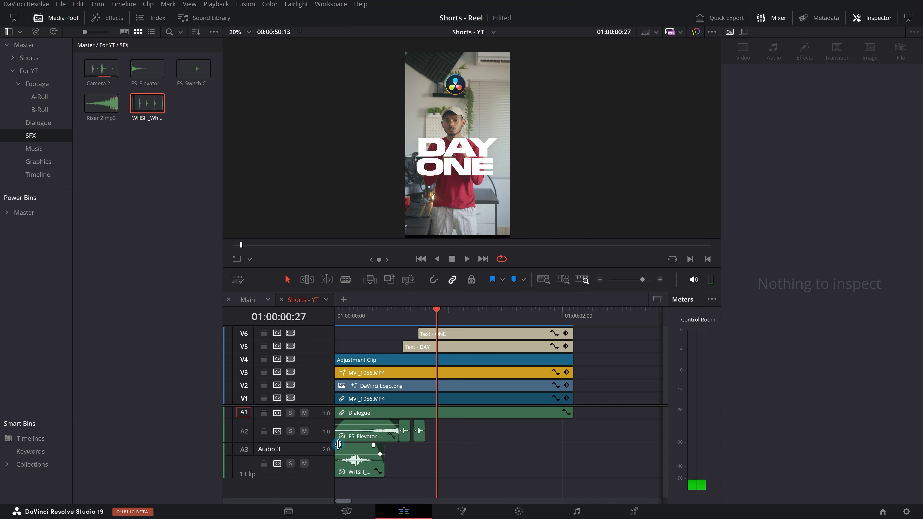
left_click(335, 444)
Play back the opening from the start several times to check the whoosh, bell and camera sounds together
left_click_drag(381, 319, 292, 330)
key("space")
key("space")
left_click_drag(437, 316, 289, 320)
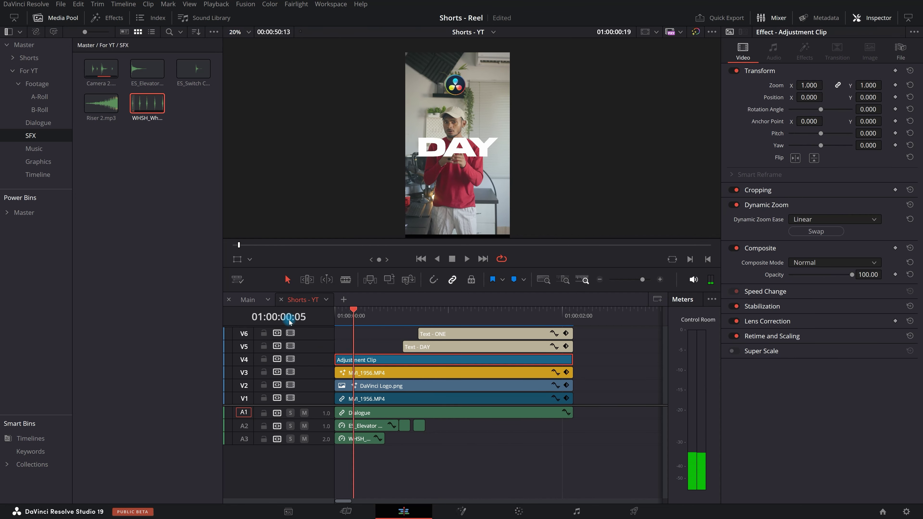
key("space")
left_click(426, 334)
scroll(379, 327, "down", 3)
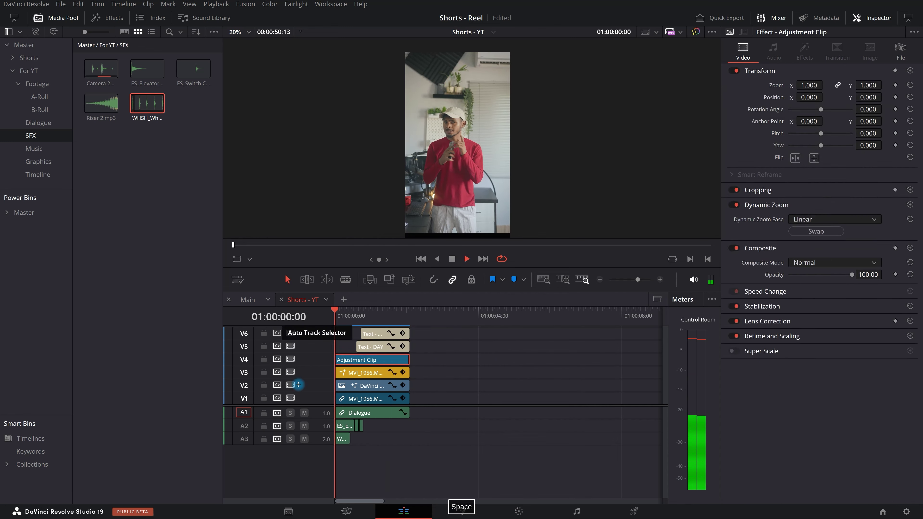
key("space")
key("space")
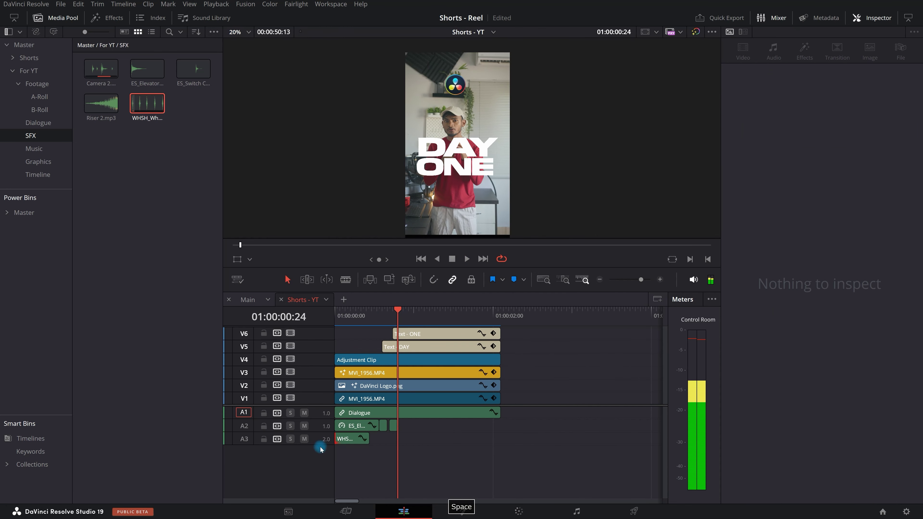
Slow down the whoosh clip on A3, extend its end to just before the bell clip's end, and return to the timeline's start
left_click_drag(317, 445, 316, 454)
scroll(297, 442, "up", 2)
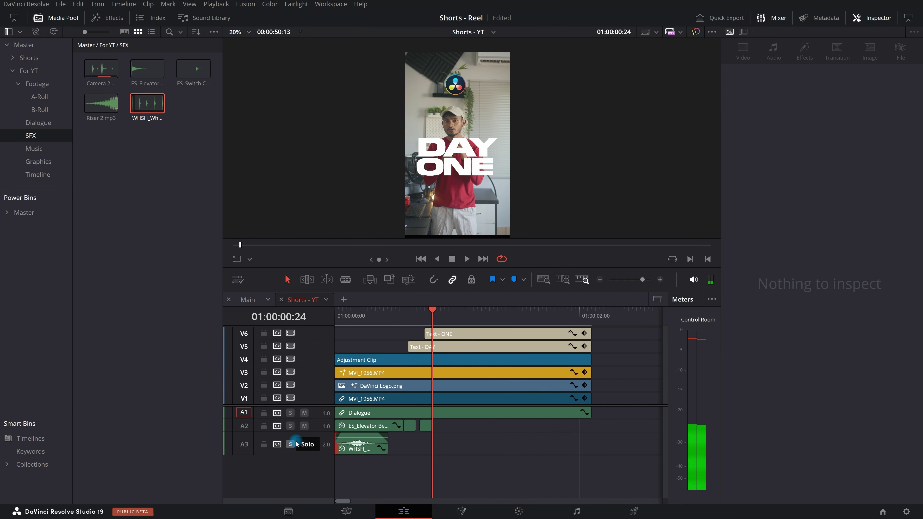
right_click(365, 444)
left_click(427, 330)
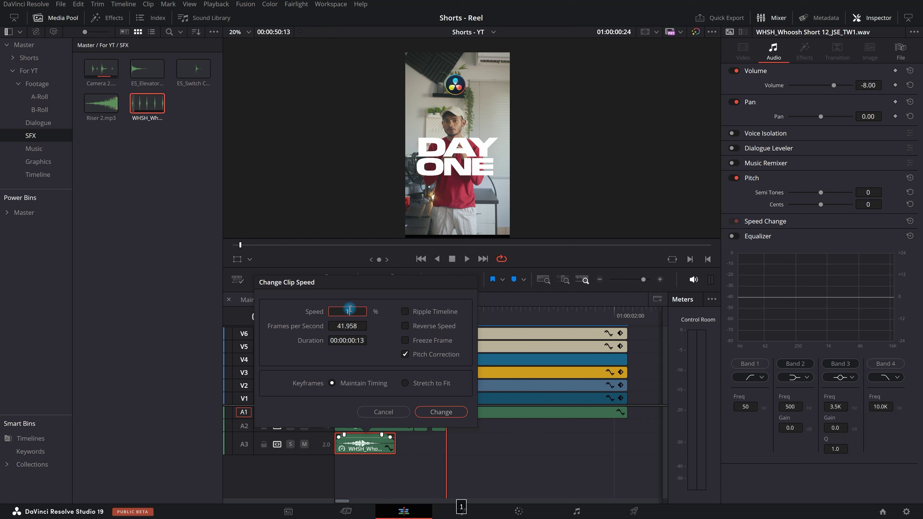
key("Return")
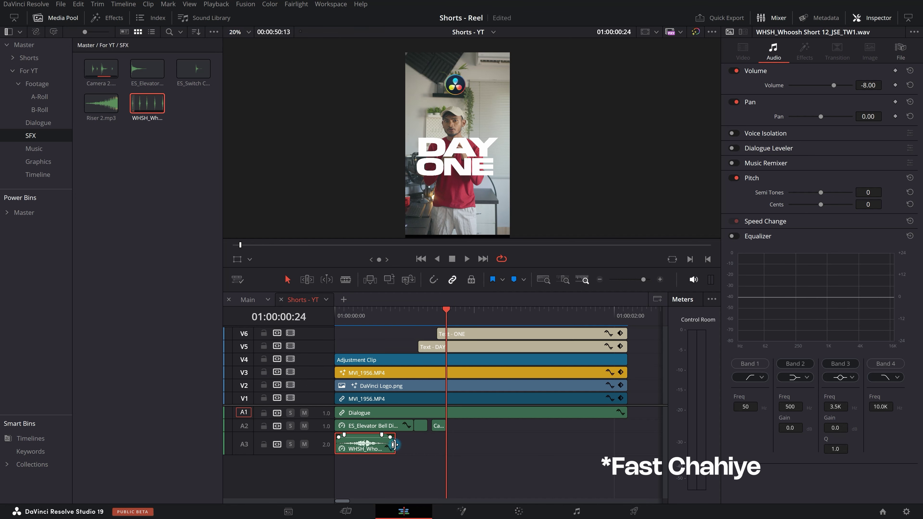
left_click_drag(394, 444, 410, 444)
left_click(352, 359)
key("Home")
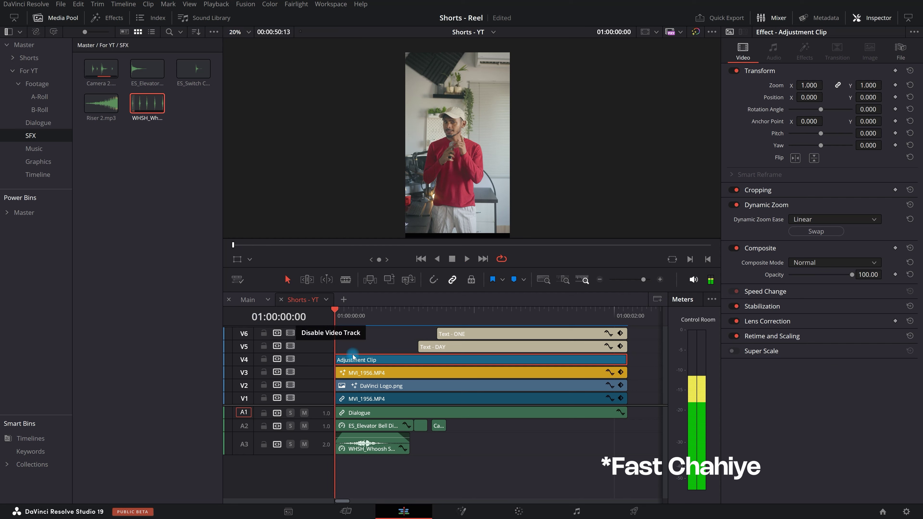
Play back the opening from the timeline's start to check the sound mix, and save the project
key("space")
key("space")
key("space")
key("space")
scroll(319, 449, "down", 2)
scroll(322, 438, "down", 2)
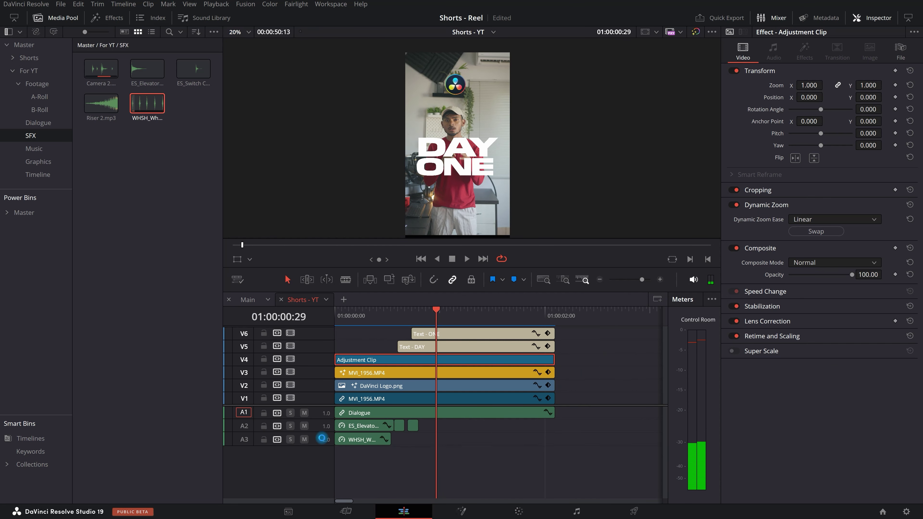
scroll(322, 439, "down", 2)
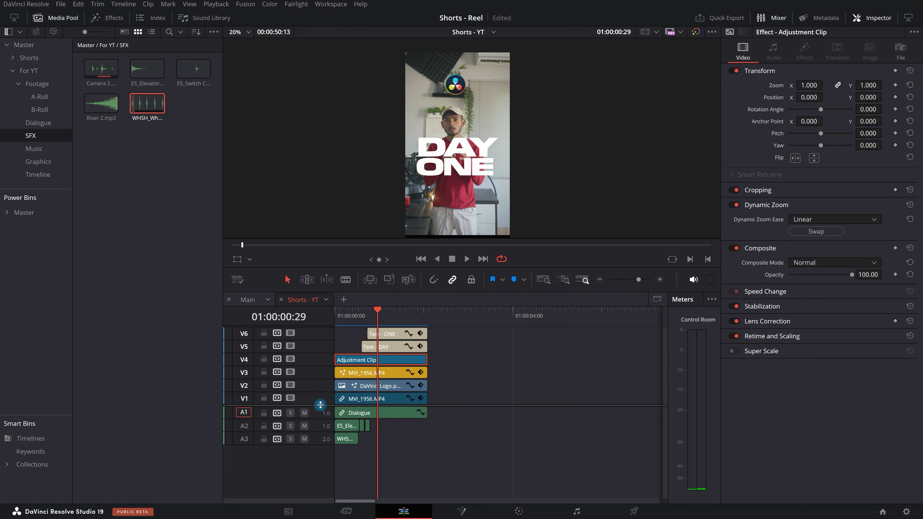
scroll(327, 418, "up", 4)
left_click(553, 480)
key("ctrl+s")
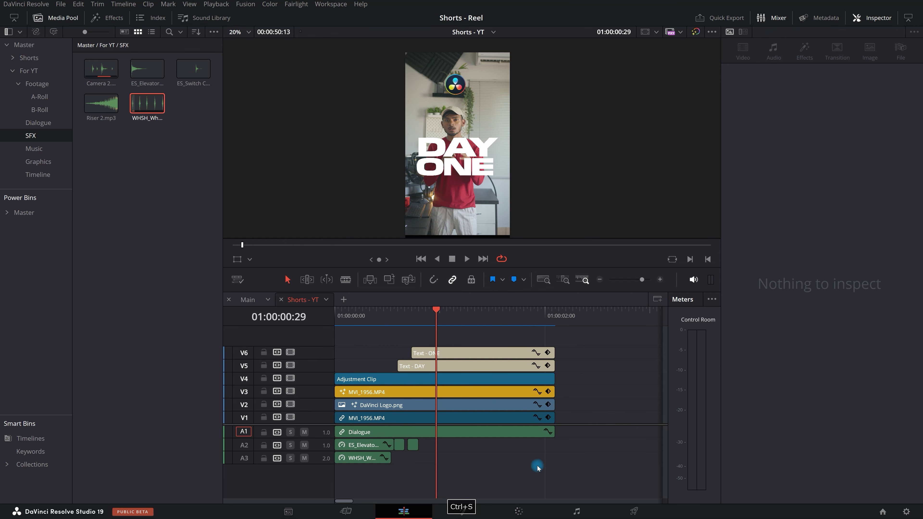
Copy the "/ 100" title and its camera sound from the Main timeline
left_click(248, 299)
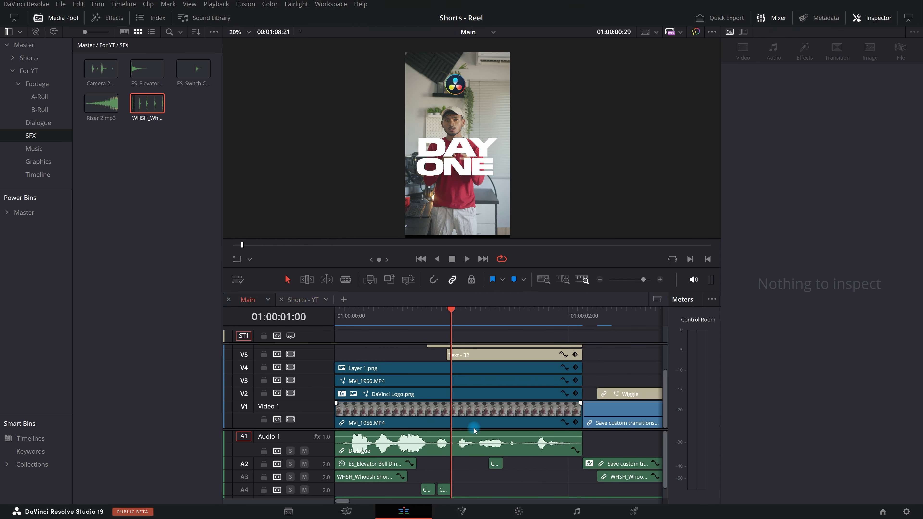
scroll(487, 463, "down", 4)
scroll(372, 489, "up", 5)
scroll(410, 482, "up", 1)
left_click_drag(538, 270, 604, 104)
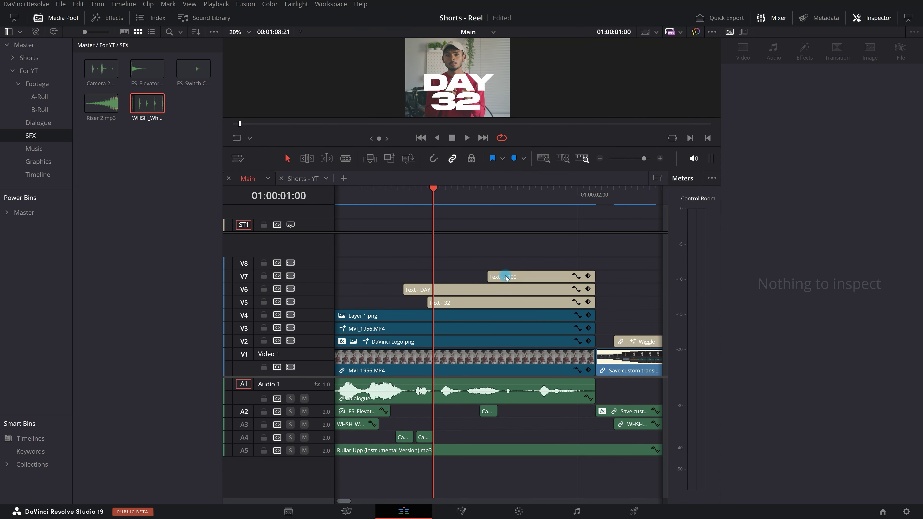
left_click(494, 207)
scroll(487, 97, "down", 1)
left_click_drag(480, 115, 476, 106)
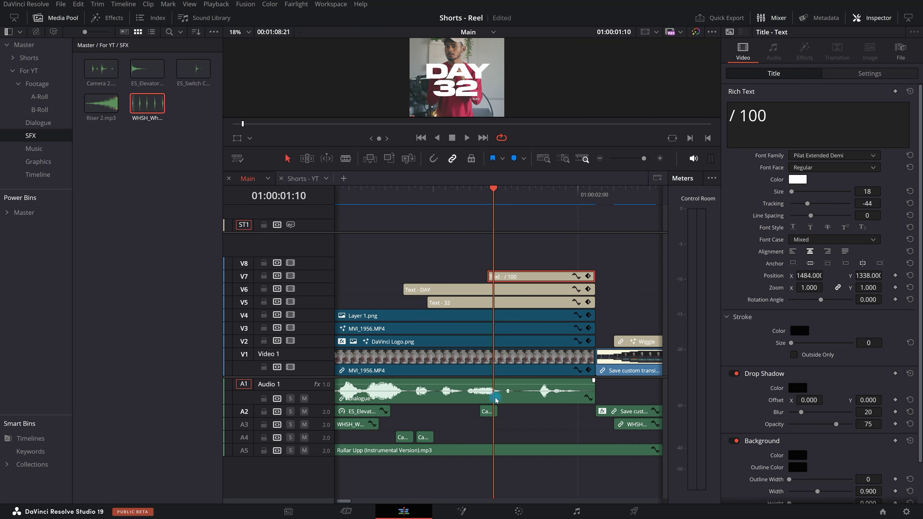
Paste the "/ 100" title and camera sound into the Shorts - YT timeline and move them to about 01:00:01:05, with the title on V7
left_click(309, 183)
left_click(557, 197)
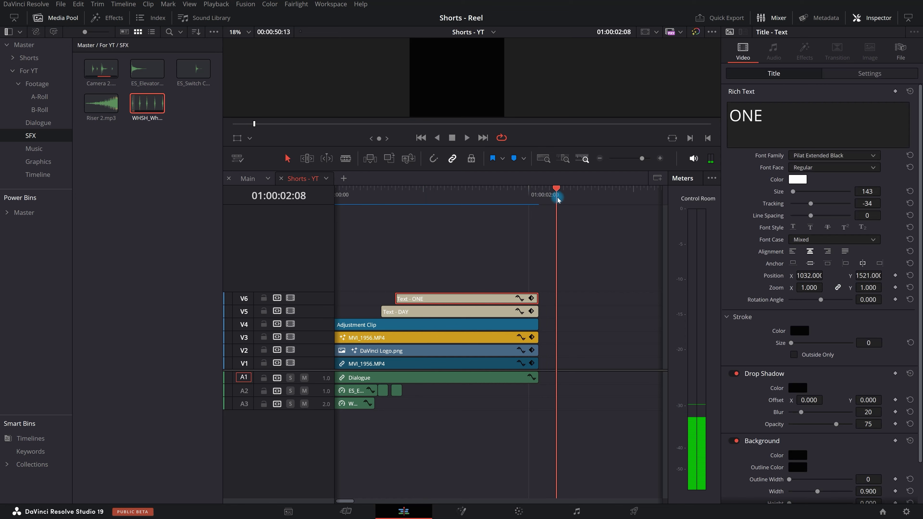
key("ctrl+v")
scroll(544, 363, "up", 3)
left_click_drag(576, 285, 422, 241)
scroll(527, 287, "left", 2)
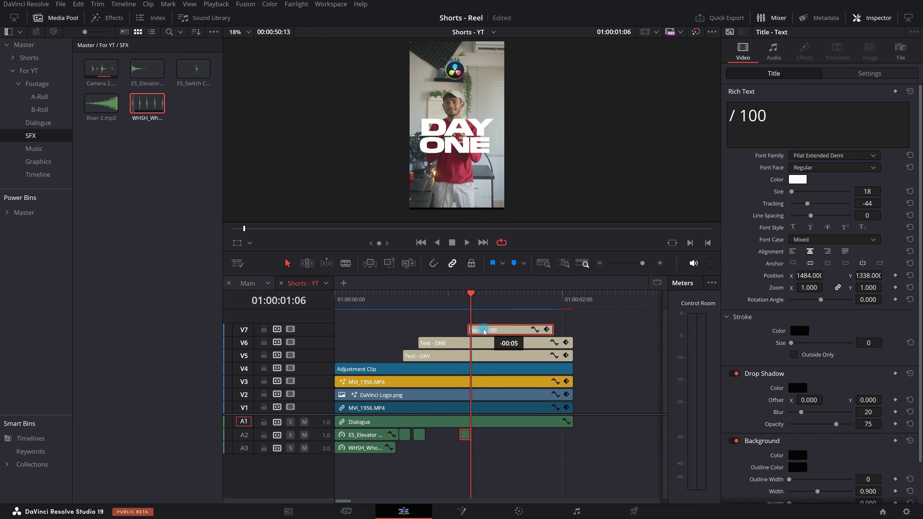
left_click_drag(482, 329, 482, 331)
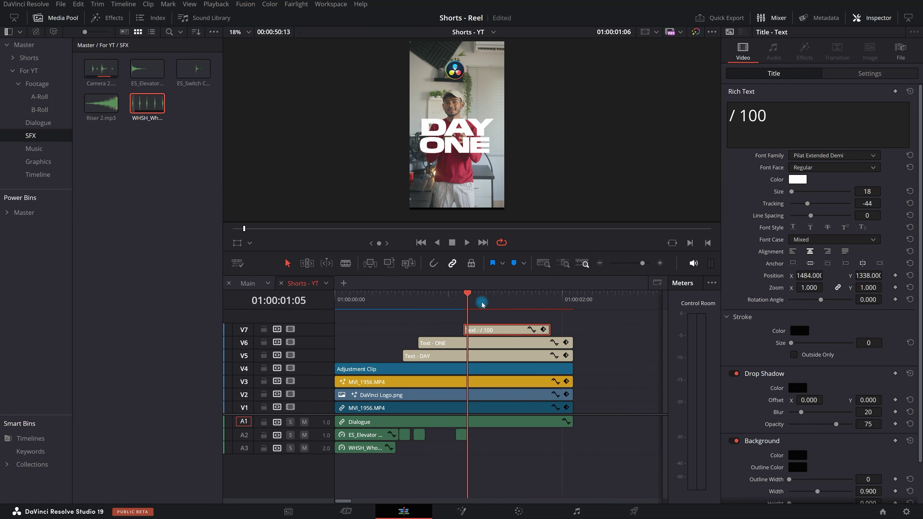
Play the opening to check the "/ 100" title, and set its position to X 1664 and Y 1219 below ONE
left_click(542, 369)
key("Home")
key("space")
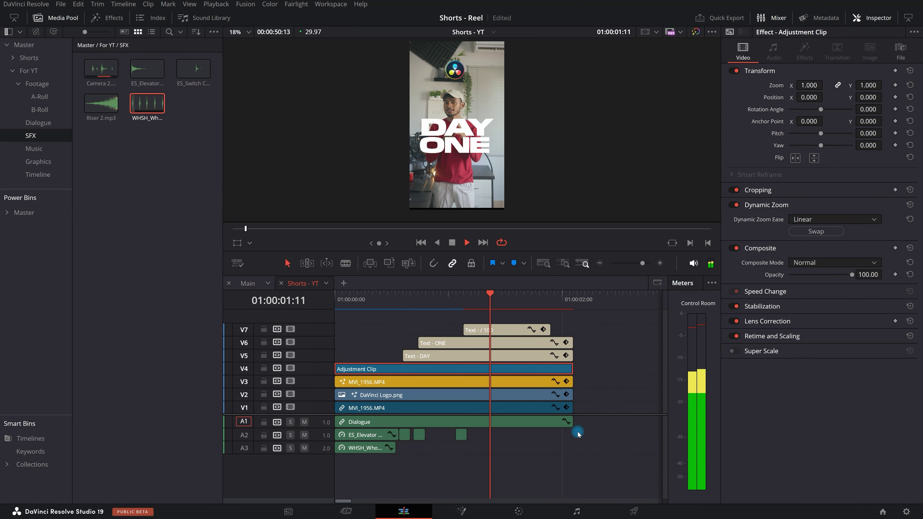
left_click(451, 293)
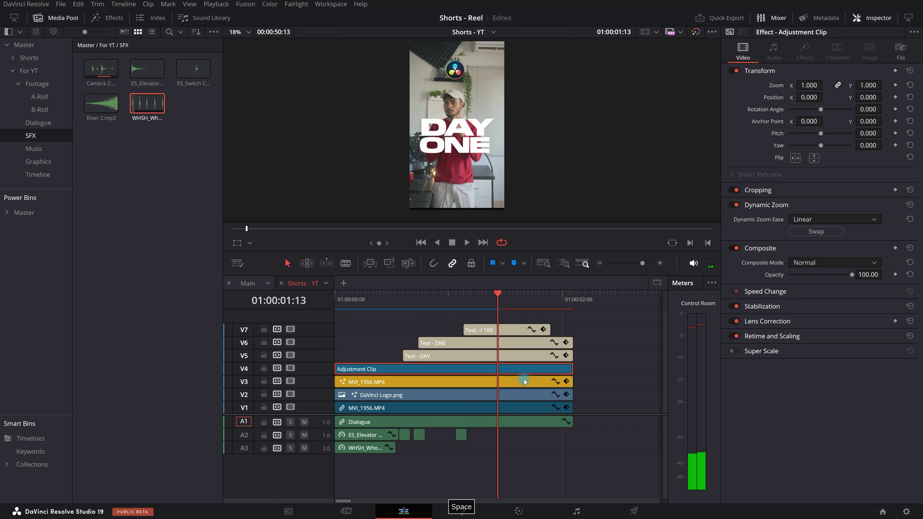
left_click(513, 332)
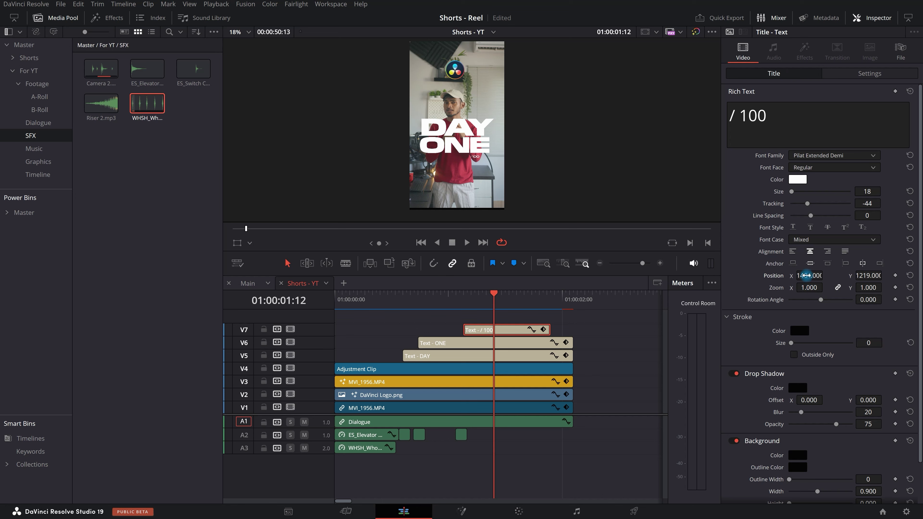
Play back the opening from the start to check the repositioned "/ 100" title
left_click_drag(471, 309, 334, 309)
scroll(512, 379, "down", 3)
key("space")
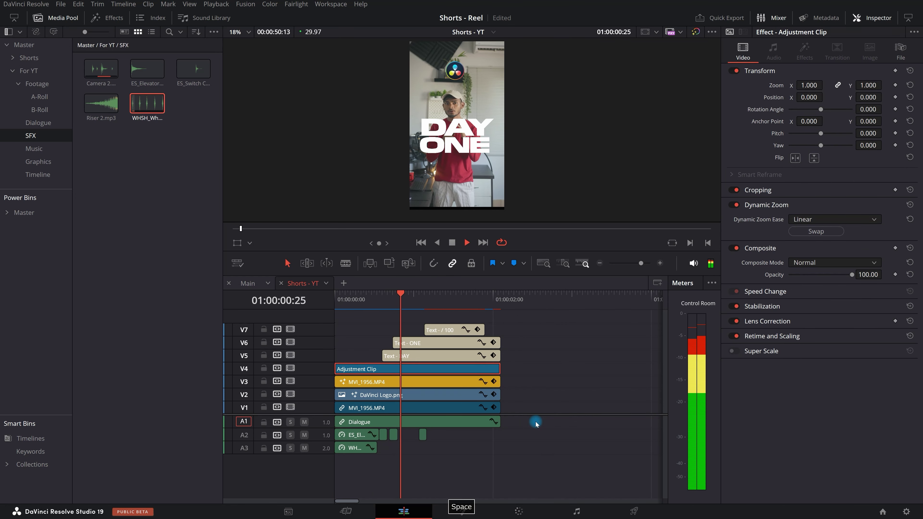
key("space")
left_click(536, 423)
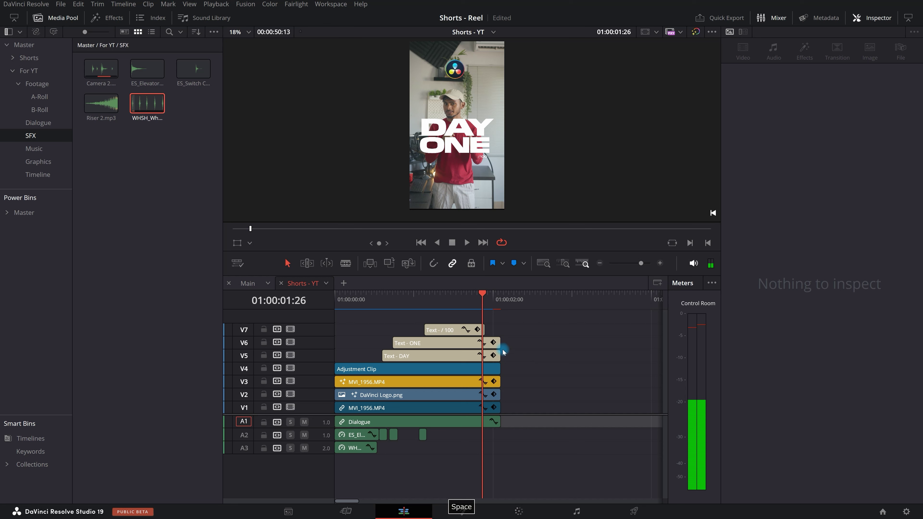
Extend the "/ 100" title on V7 to end together with the DAY and ONE titles
left_click_drag(481, 330, 503, 330)
scroll(502, 330, "up", 3)
left_click_drag(504, 329, 503, 329)
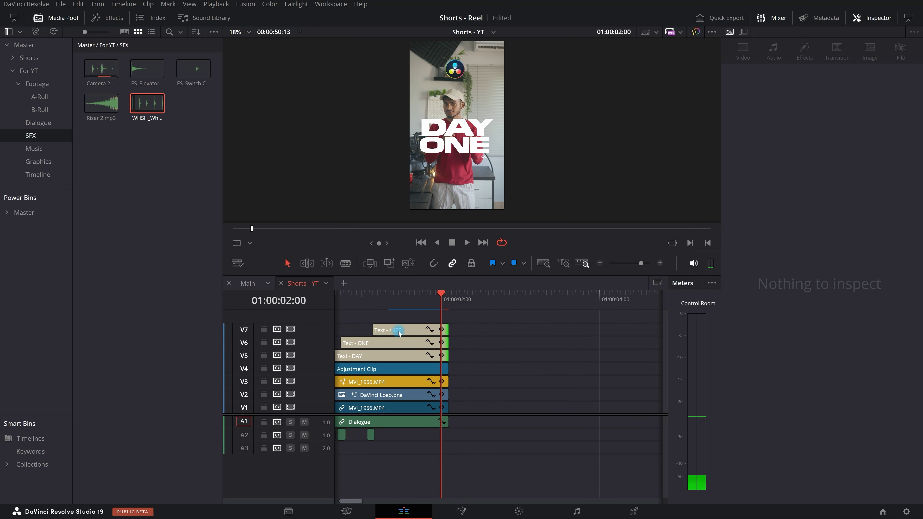
Add short fade-outs to the DAY, ONE and "/ 100" titles on V5 to V7
scroll(411, 343, "up", 3)
mouse_move(327, 363)
left_mouse_down()
mouse_move(342, 414)
mouse_move(324, 383)
mouse_move(323, 351)
left_mouse_up()
left_click_drag(477, 352, 472, 354)
left_click_drag(331, 339, 330, 331)
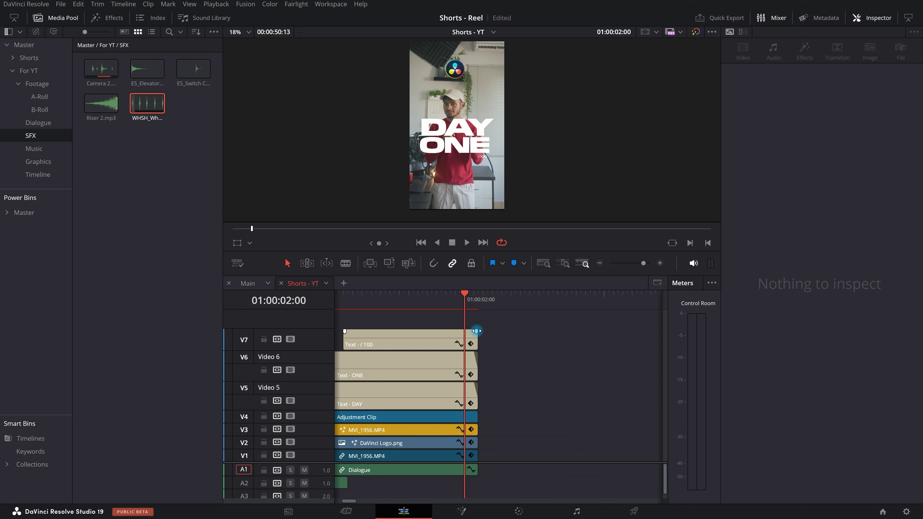
left_click_drag(477, 331, 474, 332)
Play back the title fade-outs, reduce the title tracks' height, save the project and return to the timeline's start
key("space")
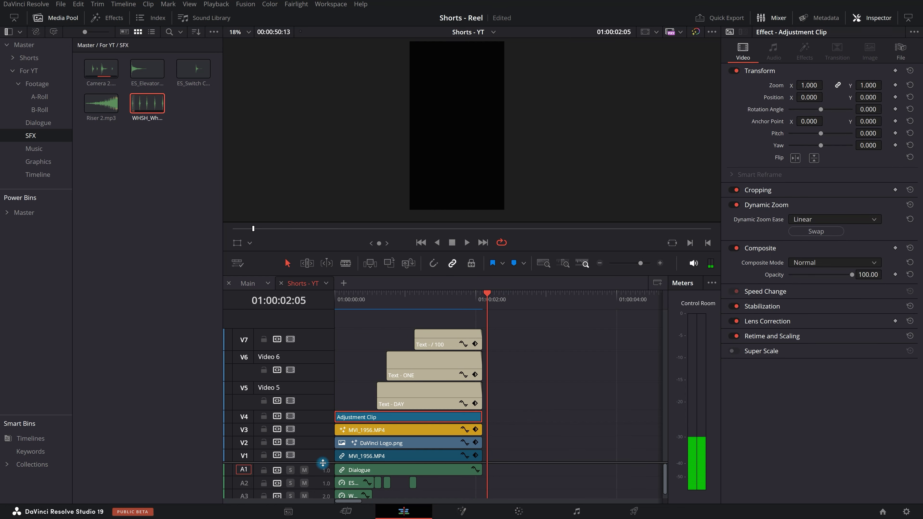
left_click_drag(324, 463, 350, 412)
scroll(352, 406, "down", 3)
key("ctrl+s")
scroll(363, 349, "up", 1)
left_click_drag(415, 303, 333, 302)
left_click(561, 440)
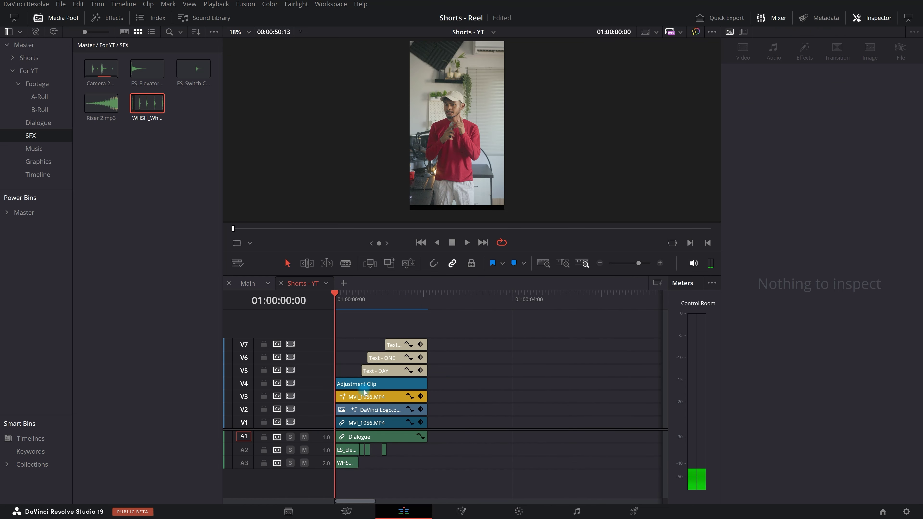
Play the Main timeline's opening and its following screen recording as a reference
left_click(258, 288)
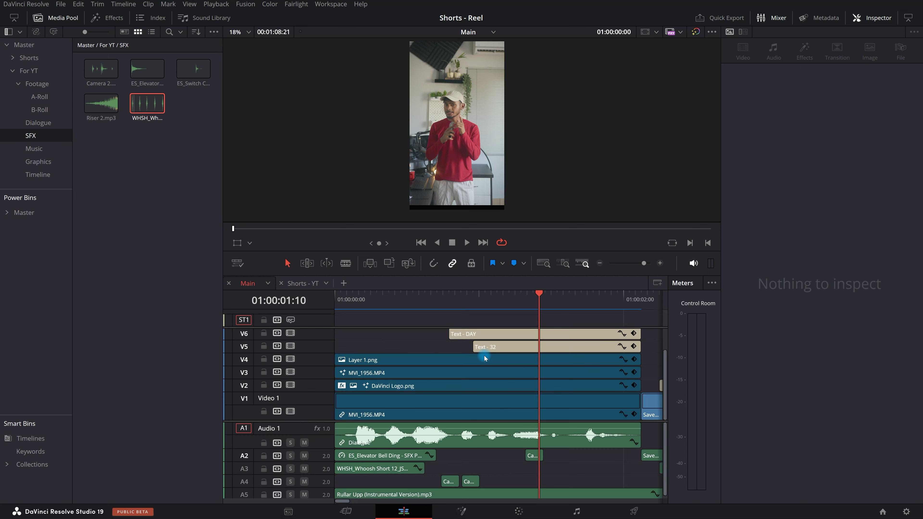
scroll(480, 353, "down", 2)
key("space")
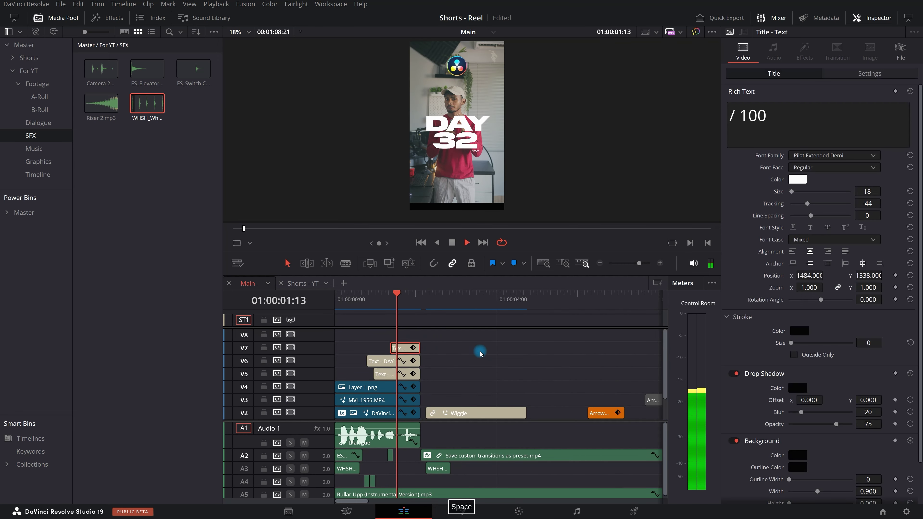
key("space")
scroll(458, 401, "down", 2)
key("space")
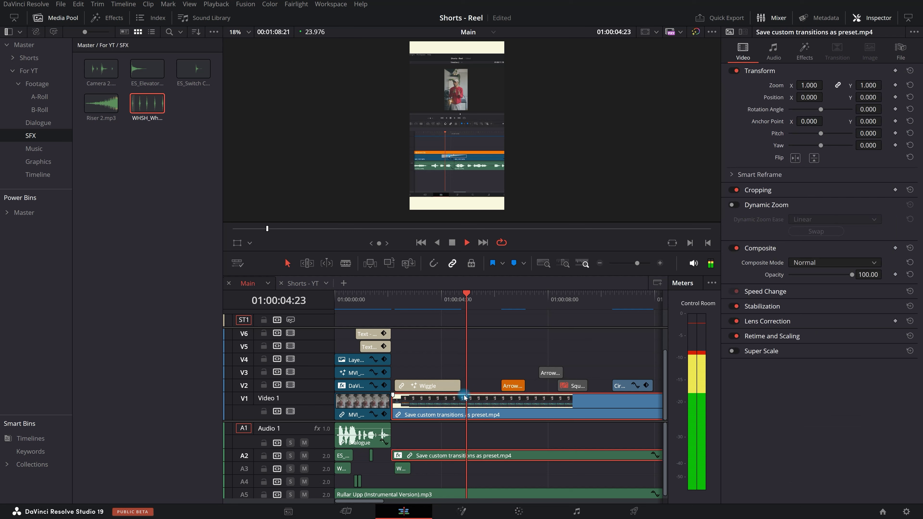
key("space")
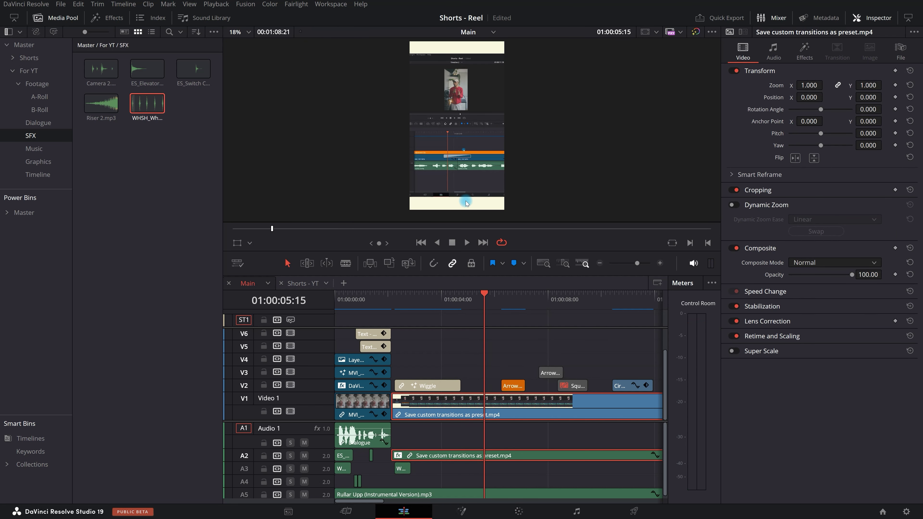
Add Freeze frame.mp4 from the Shorts STDs bin to the Shorts - YT timeline on V1, closing the gap after the opening
left_click(300, 284)
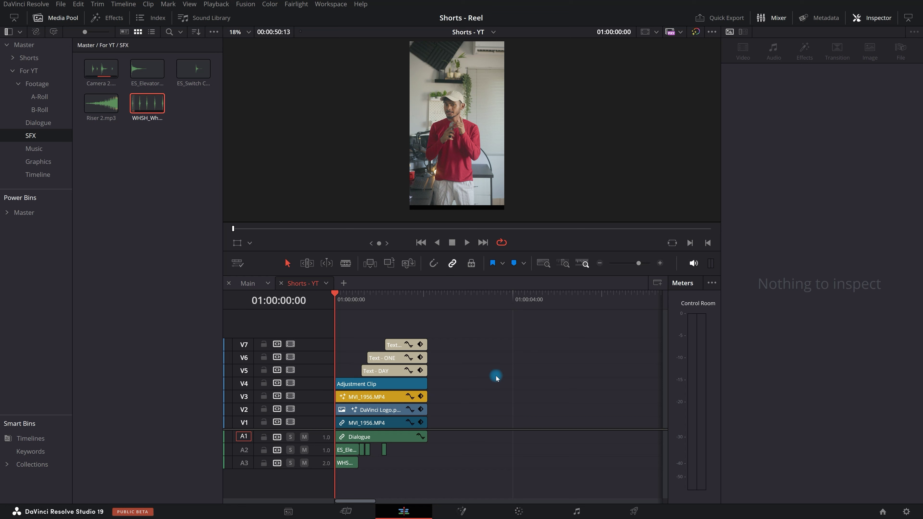
left_click(51, 58)
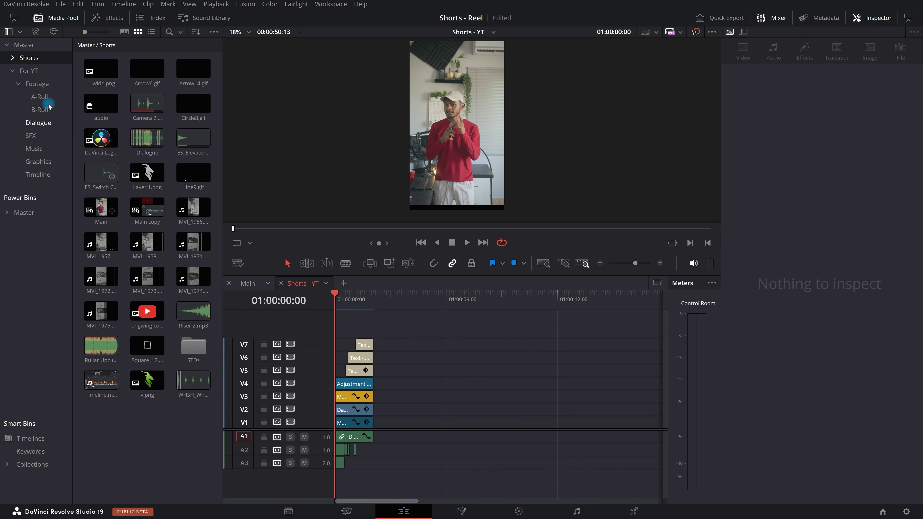
double_click(182, 351)
left_click_drag(194, 69, 413, 432)
left_click(395, 431)
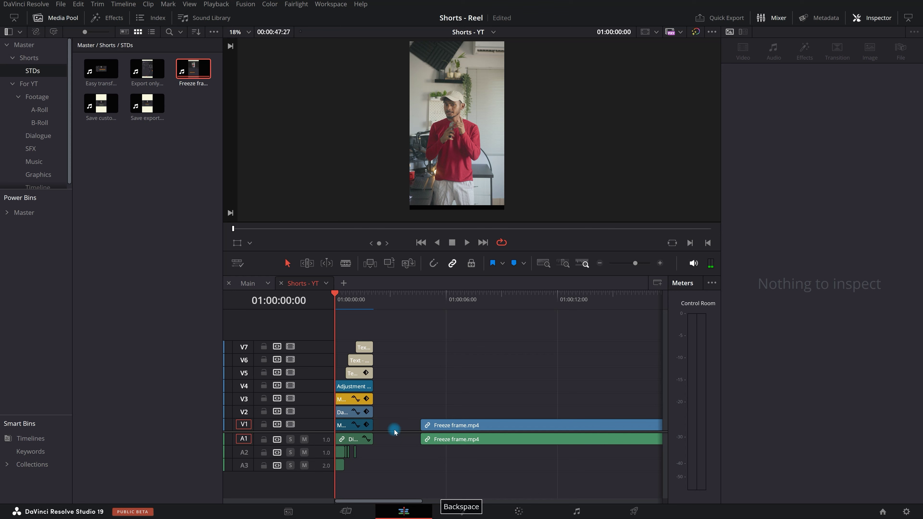
key("Delete")
Play the transition from the opening into Freeze frame.mp4 up to about 01:00:05:26
left_click(363, 301)
scroll(434, 339, "up", 3)
scroll(434, 338, "down", 3)
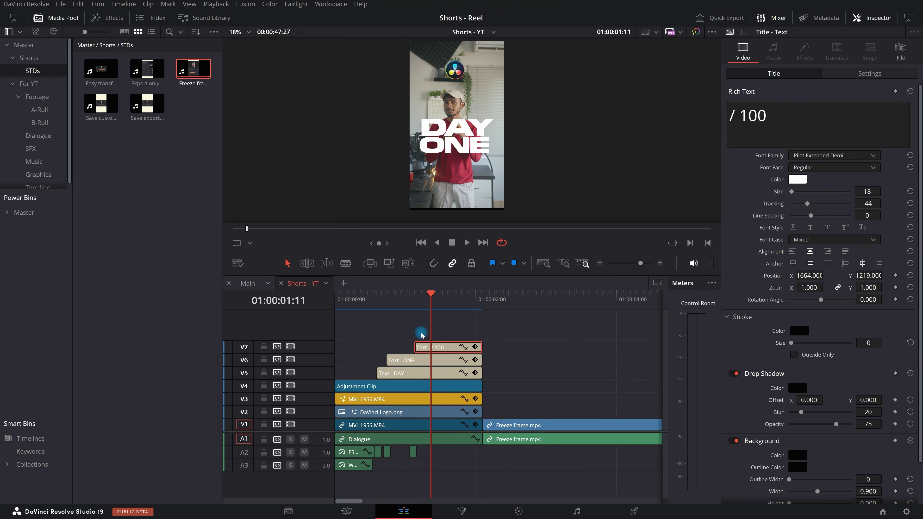
key("space")
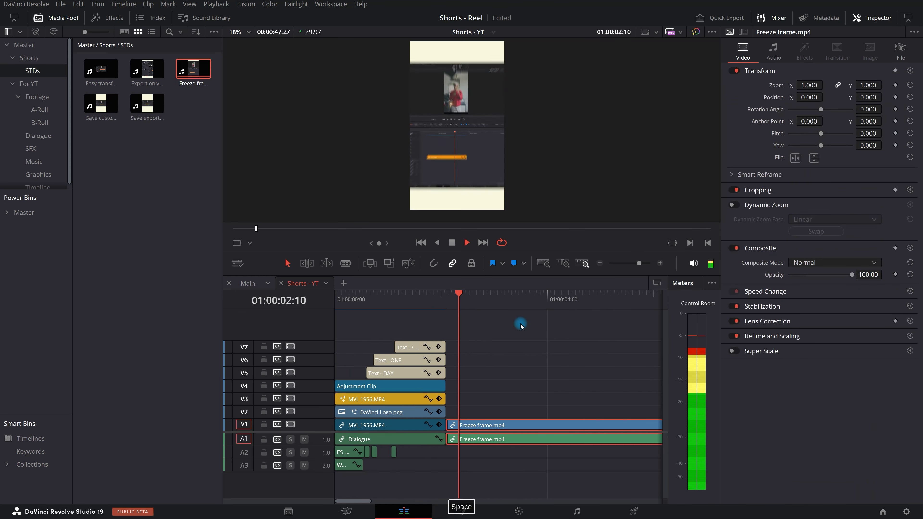
scroll(517, 341, "down", 5)
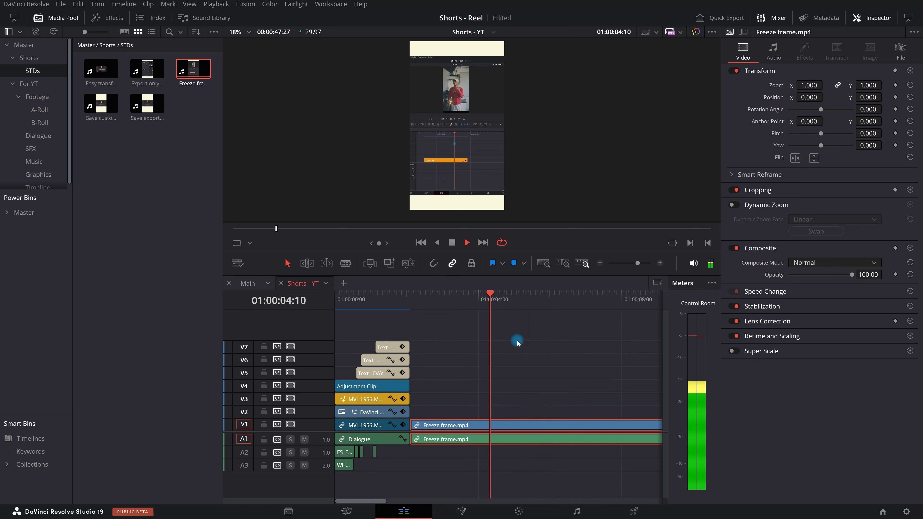
key("space")
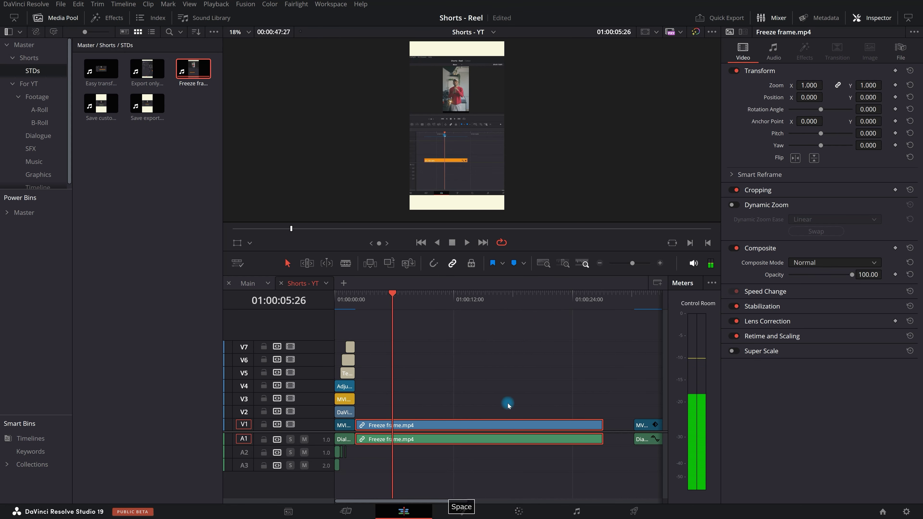
scroll(518, 411, "down", 2)
scroll(442, 428, "up", 5)
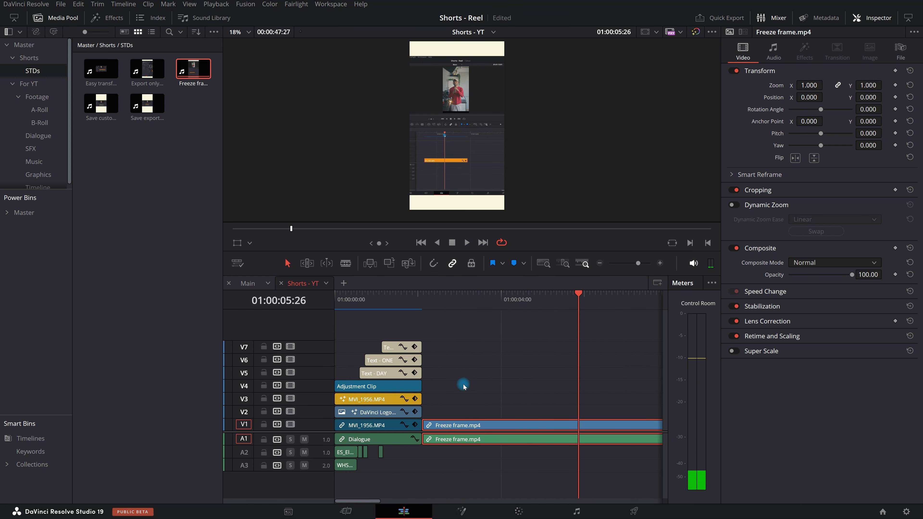
scroll(473, 384, "down", 1)
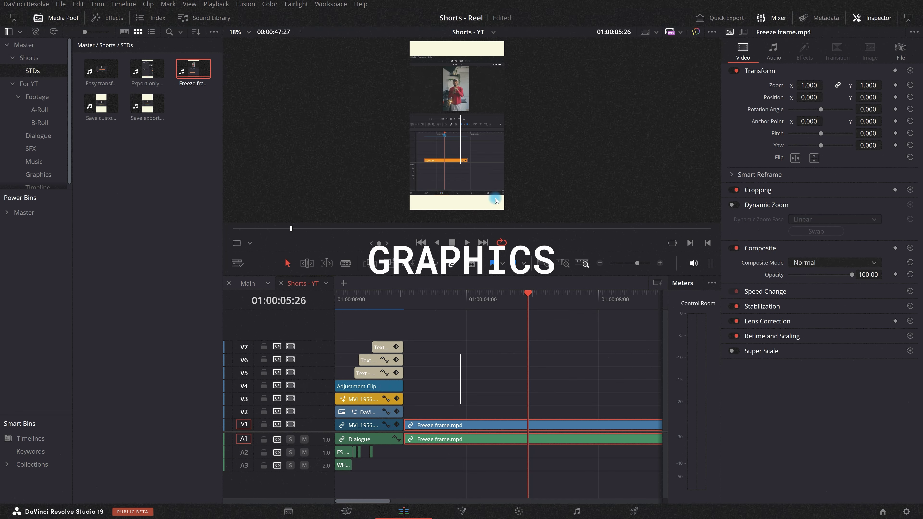
Place Arrow6.gif from the For YT Graphics bin on V2 above Freeze frame.mp4 at about 01:00:05:20
scroll(52, 137, "down", 1)
left_click(38, 170)
left_click_drag(147, 69, 522, 417)
scroll(522, 418, "up", 3)
left_click_drag(530, 304, 549, 305)
scroll(570, 144, "down", 1)
Set the arrow's zoom to 0.120, rotation angle to -90 and position to X -250, Y -392
left_click_drag(873, 86, 845, 88)
type("90")
key("Return")
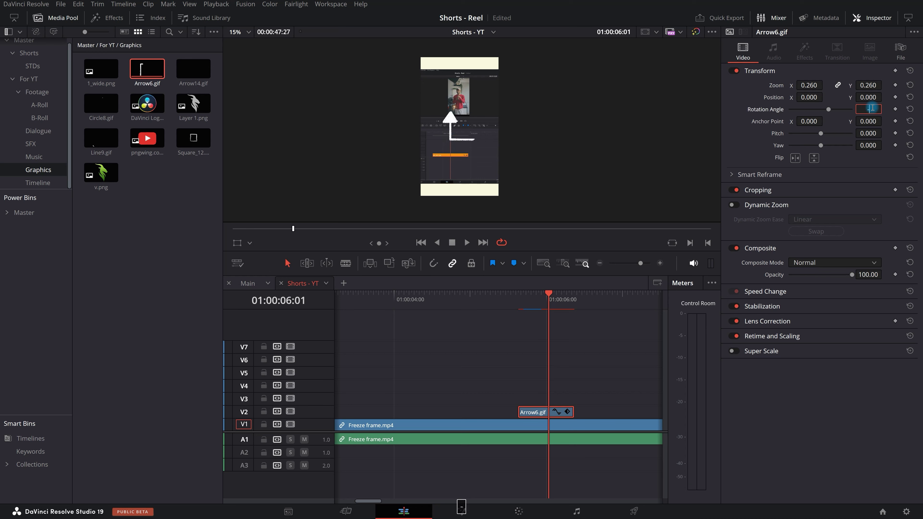
type("-90")
key("Return")
left_click_drag(815, 97, 751, 102)
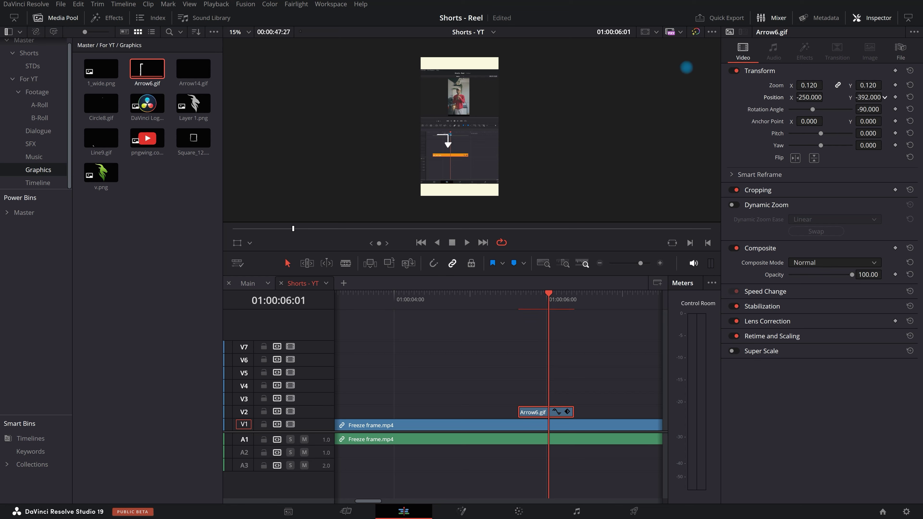
Play back Freeze frame.mp4 from before the arrow to check the arrow's timing and placement
left_click(450, 310)
key("space")
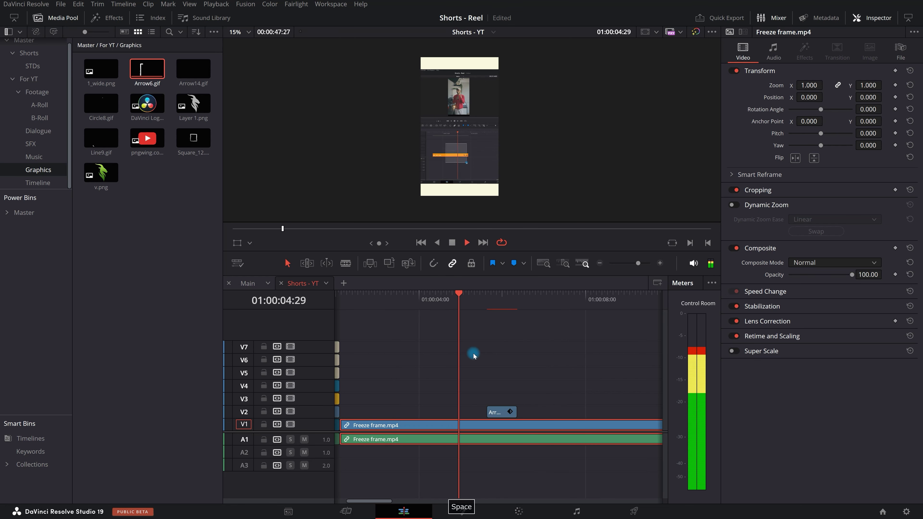
scroll(546, 365, "down", 3)
key("space")
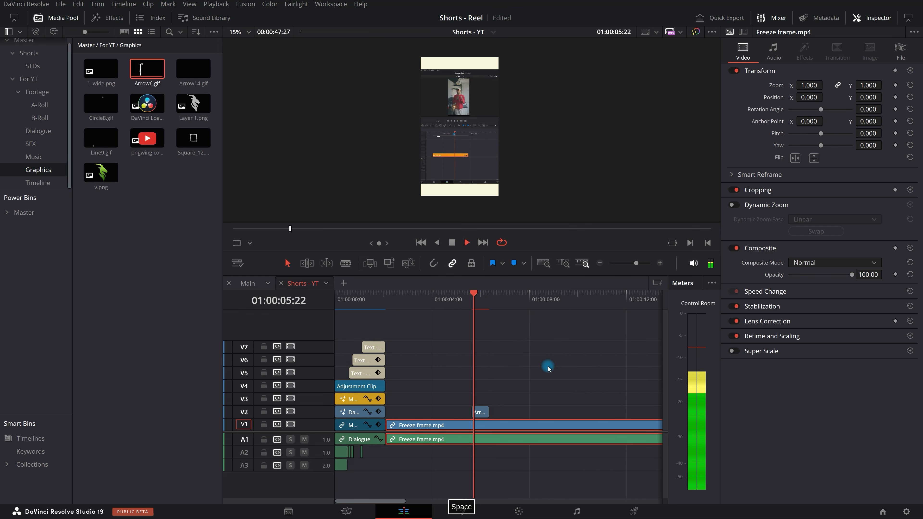
scroll(548, 368, "down", 3)
left_click(416, 413)
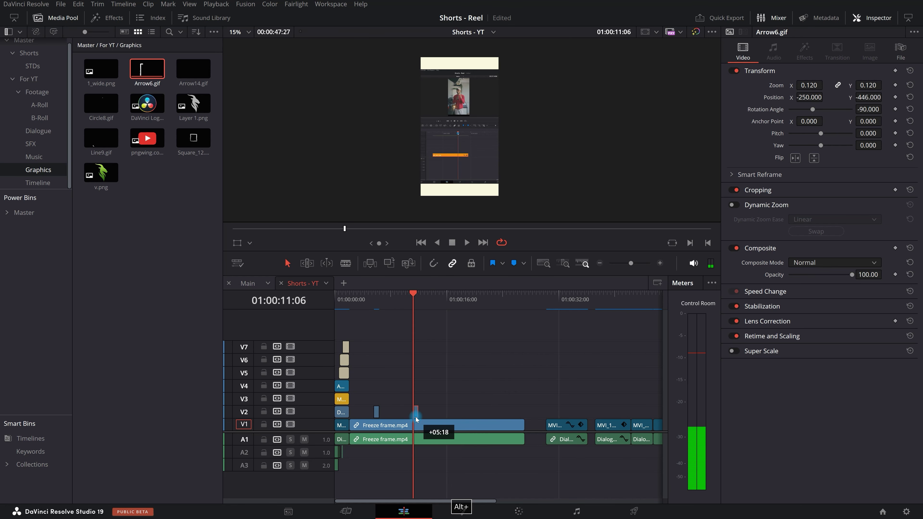
key("space")
key("space")
left_click(418, 424)
left_click(415, 412)
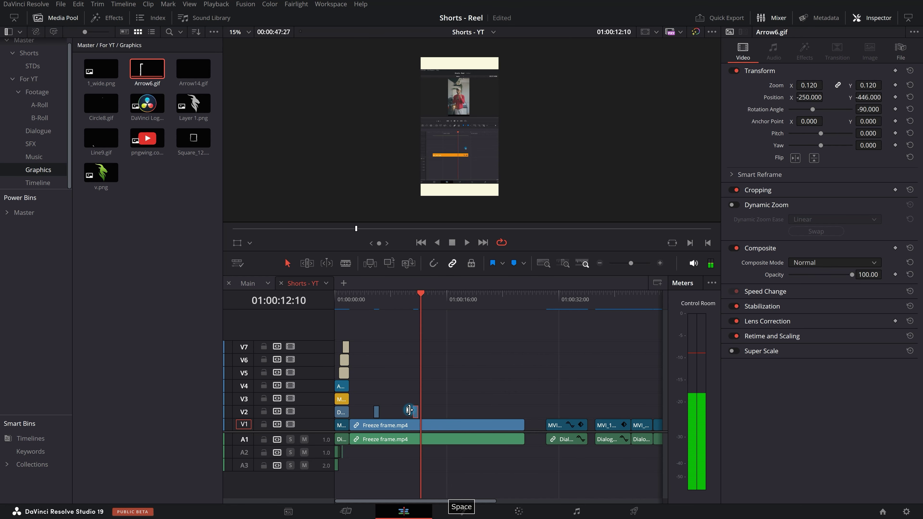
key("BackSpace")
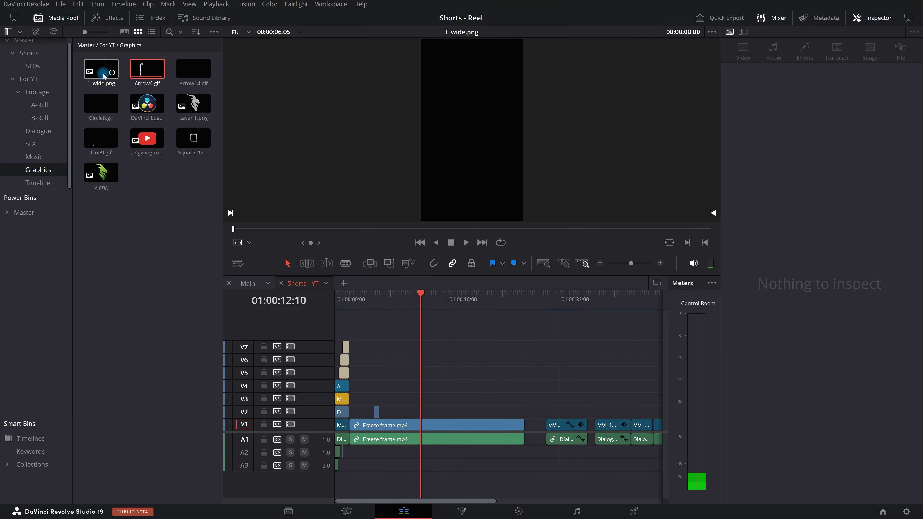
Place Circle8.gif from the For YT Graphics bin on V2 above Freeze frame.mp4 at about 01:00:15
left_click_drag(101, 105, 445, 412)
key("space")
key("space")
left_click(443, 302)
scroll(443, 302, "up", 5)
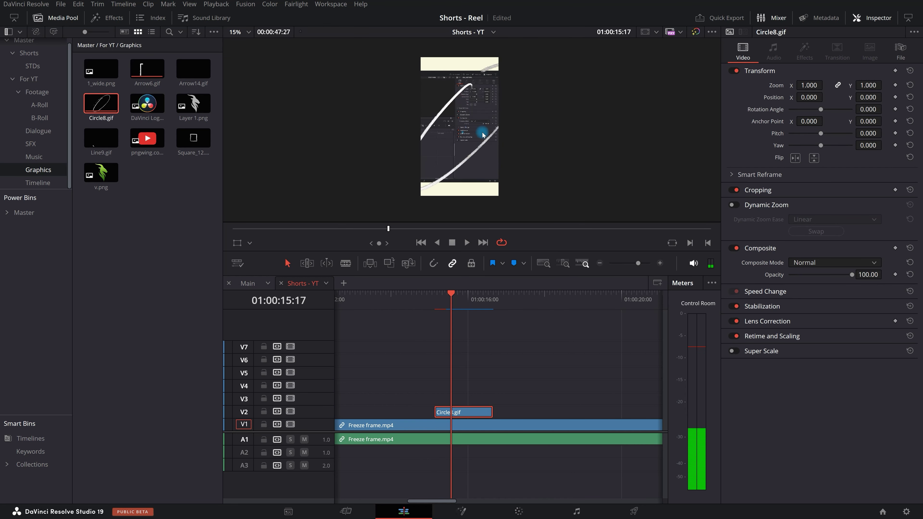
Set the circle's zoom to 0.380 and rotation angle to -46.700, and fine-tune its fit over the settings in the screen recording
scroll(484, 136, "up", 3)
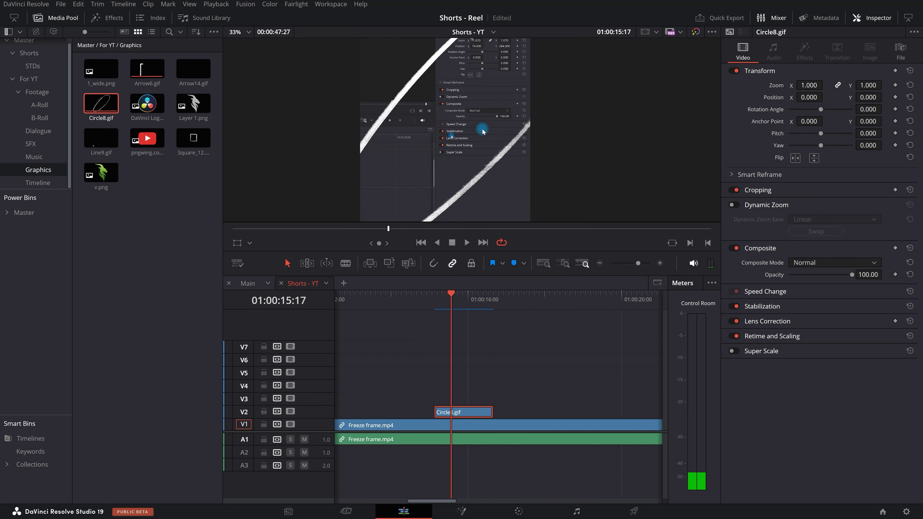
left_click_drag(869, 85, 853, 112)
left_click_drag(222, 237, 190, 235)
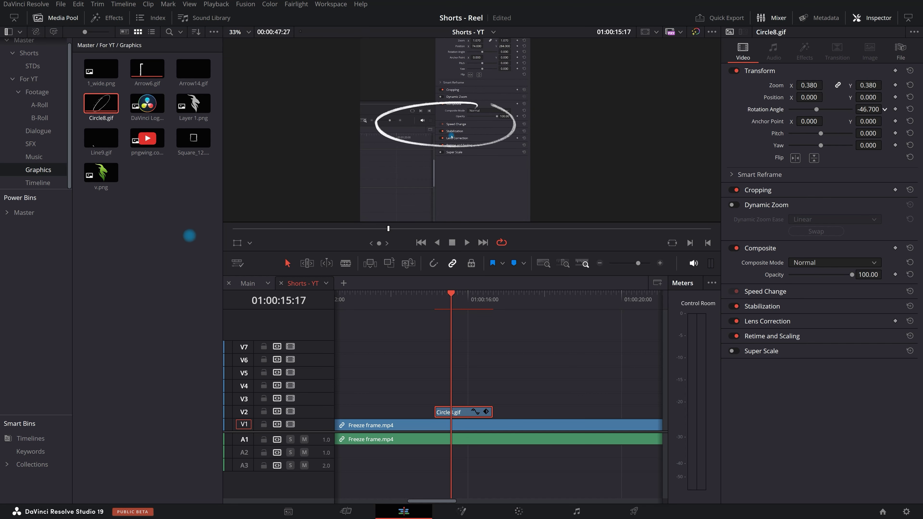
left_click_drag(828, 102, 871, 85)
Play Freeze frame.mp4 from before the circle graphic up to about 01:00:18:21 to check its timing
left_click(392, 300)
key("space")
scroll(490, 336, "down", 10)
scroll(335, 363, "up", 2)
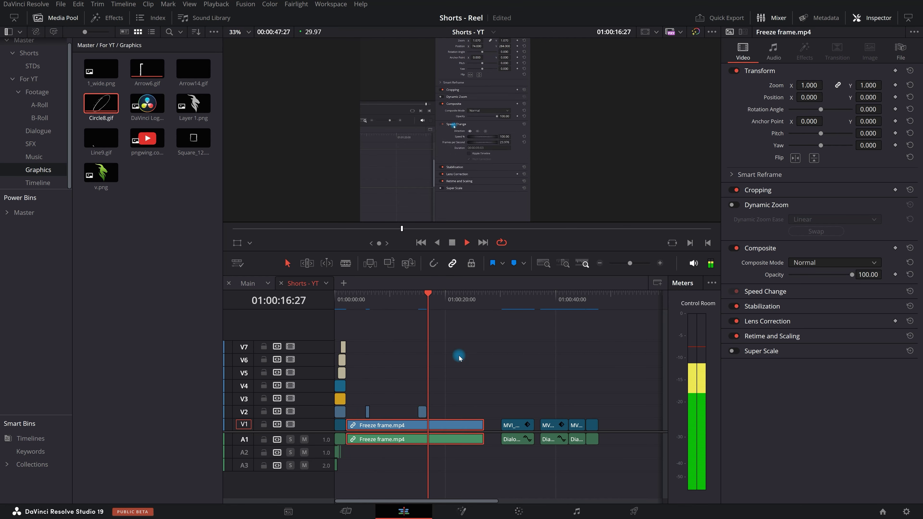
scroll(420, 376, "up", 3)
scroll(582, 368, "down", 3)
key("space")
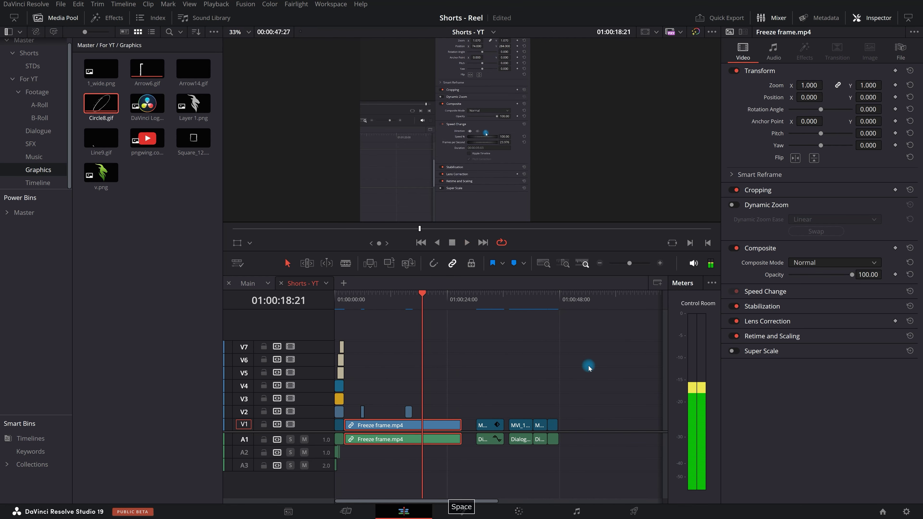
Switch to the Main timeline and play its Wiggle title TRANSITION PRESET on V2 to examine the title's styling
scroll(409, 394, "up", 2)
scroll(361, 436, "up", 3)
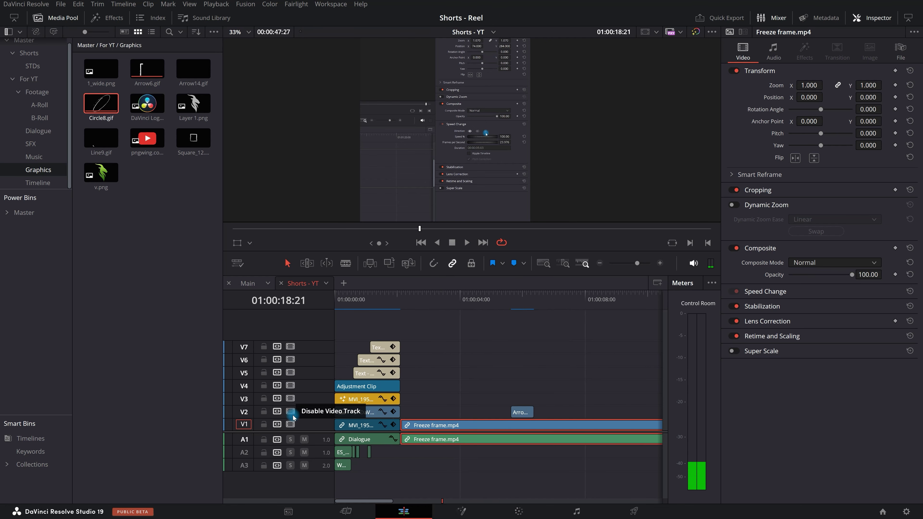
scroll(516, 398, "down", 1)
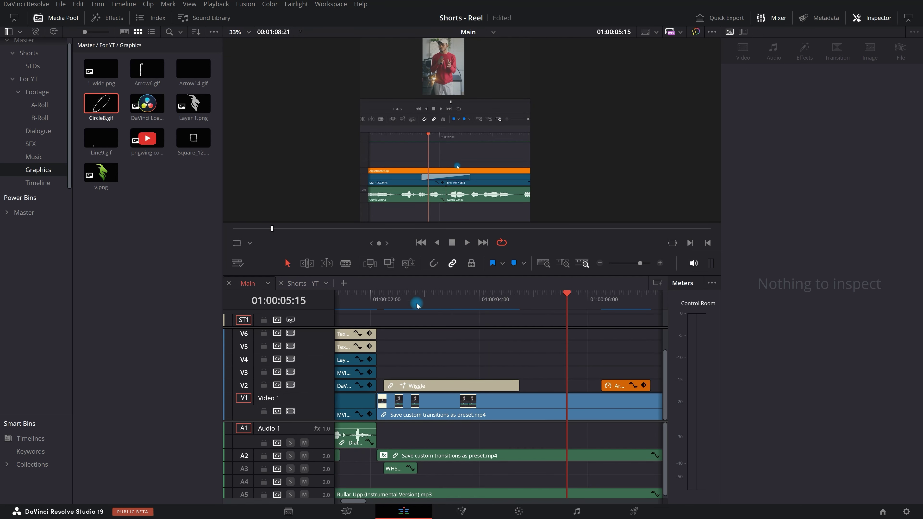
left_click(416, 303)
left_click(444, 391)
scroll(427, 133, "down", 1)
key("space")
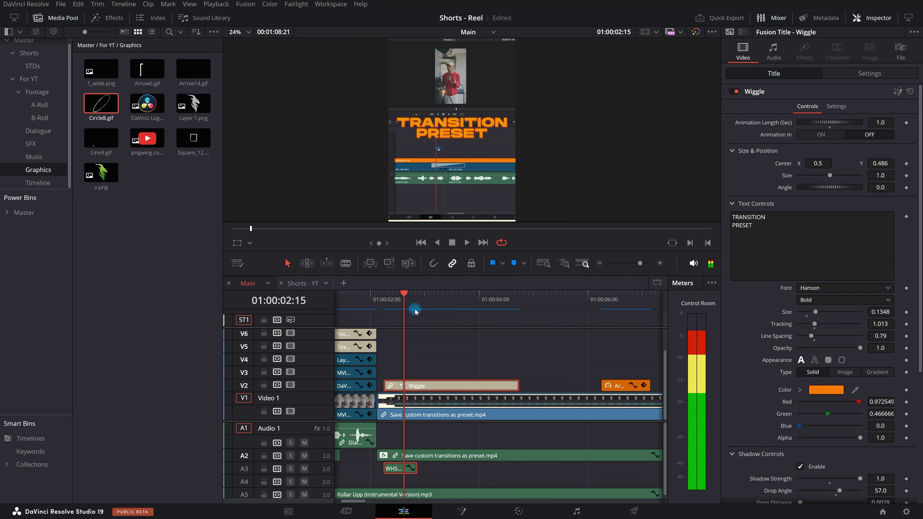
key("space")
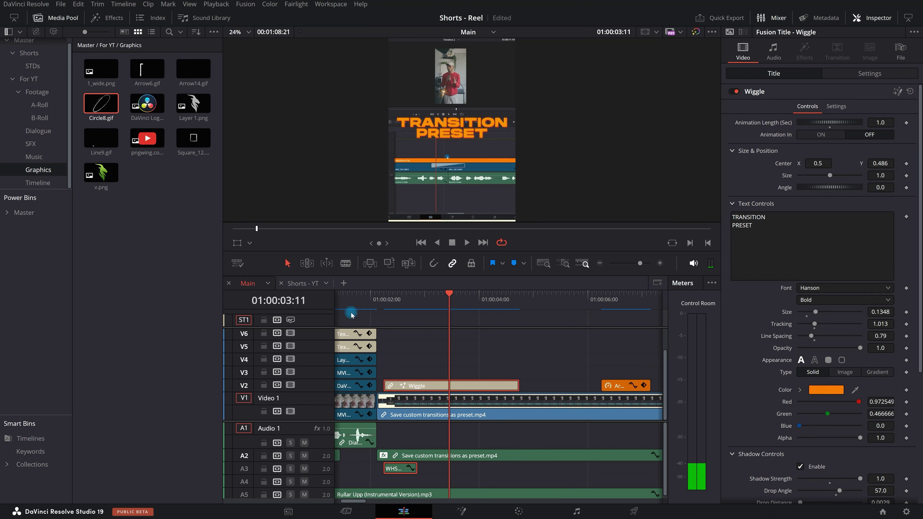
scroll(467, 129, "up", 4)
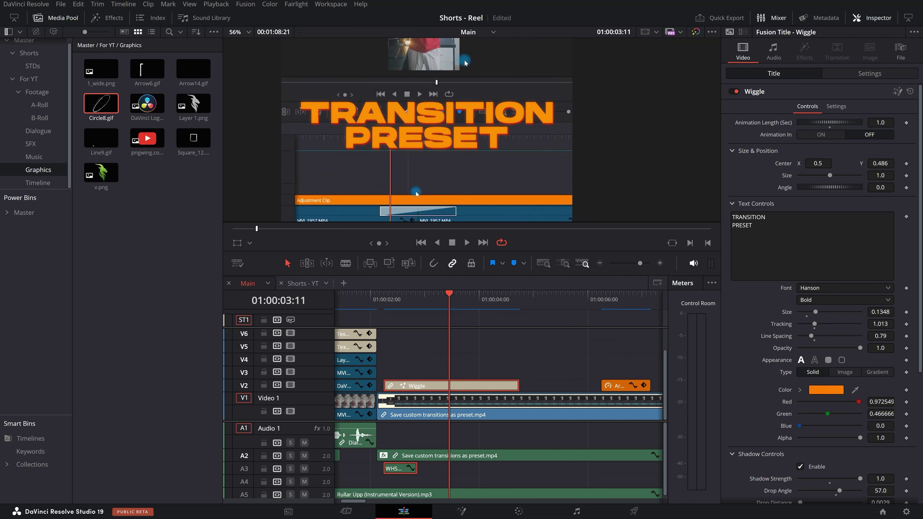
scroll(517, 131, "down", 2)
scroll(517, 132, "down", 3)
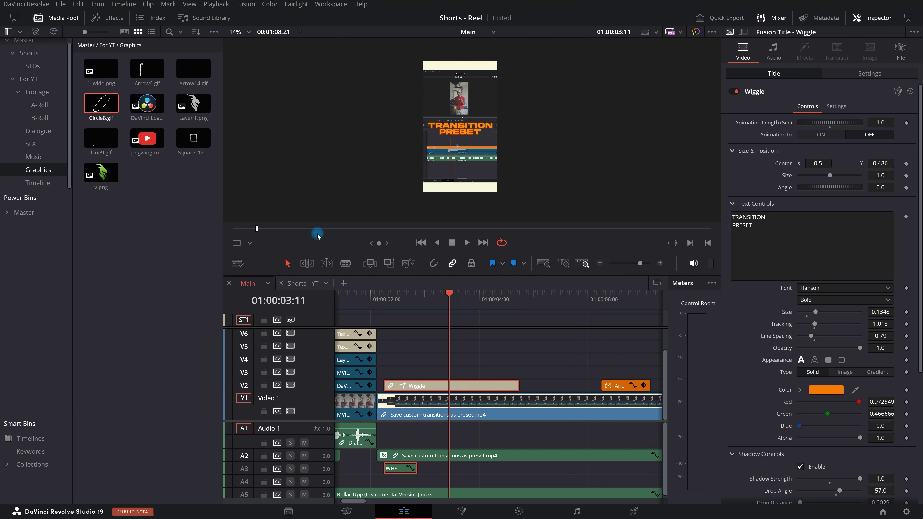
Return to the Shorts - YT timeline, copy the DAY title to V2 above the start of Freeze frame.mp4, and save the project
left_click(298, 286)
scroll(400, 386, "down", 2)
left_click_drag(369, 376, 426, 411)
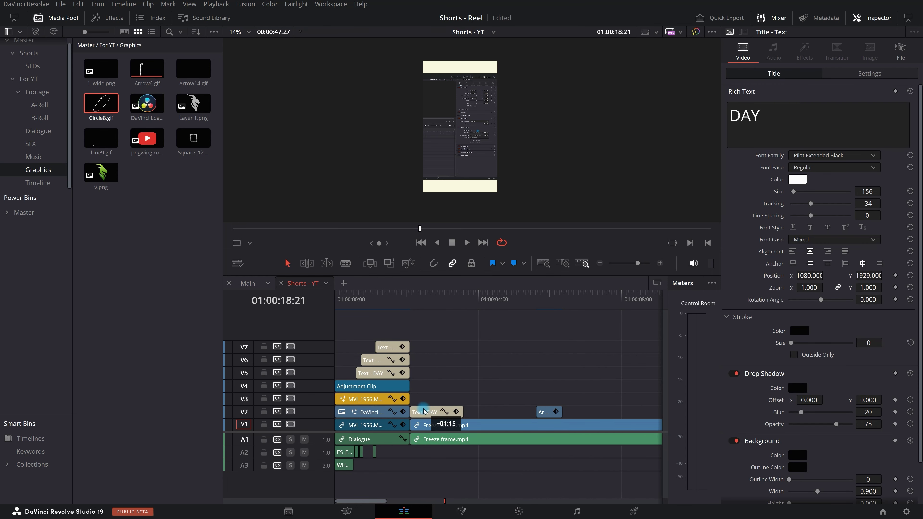
left_click_drag(424, 409, 423, 410)
scroll(424, 409, "up", 2)
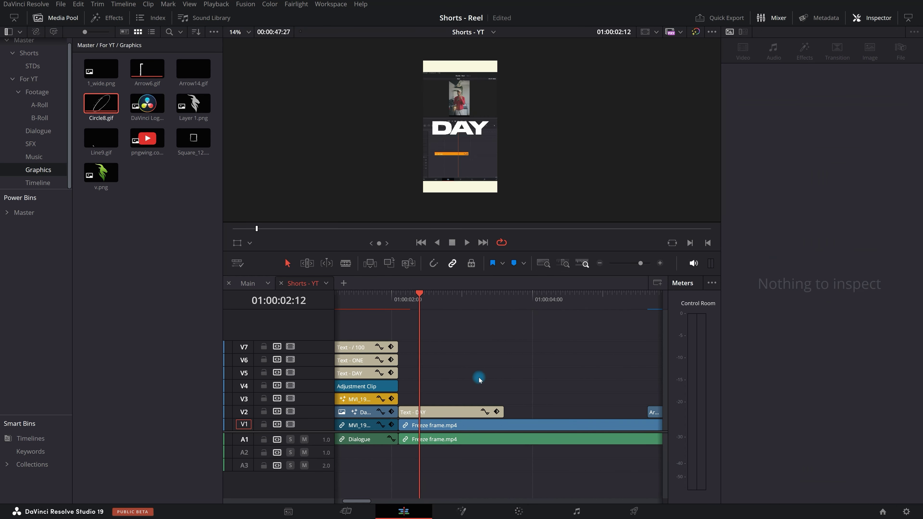
key("ctrl+s")
Change the copied DAY title on V2 to the NBC Tinker font in the Black face
left_click(450, 409)
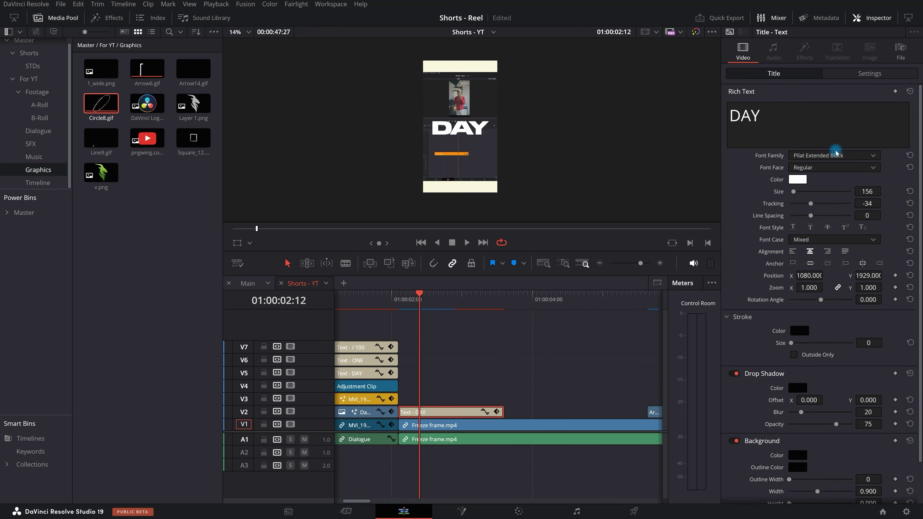
left_click(836, 154)
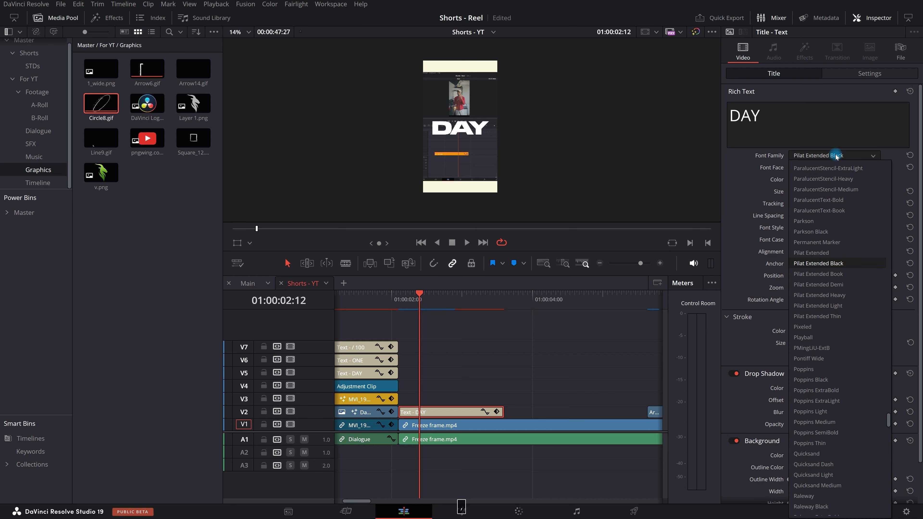
type("monu")
key("BackSpace")
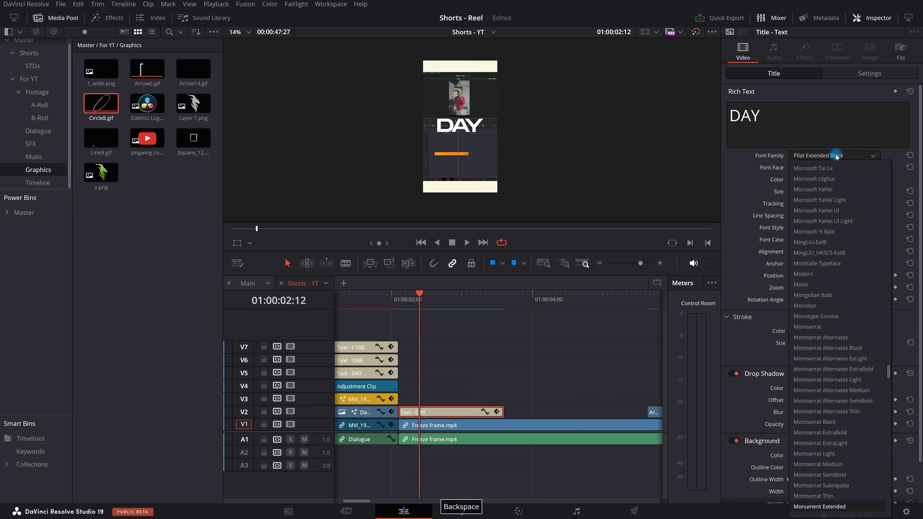
scroll(825, 471, "down", 2)
left_click(823, 440)
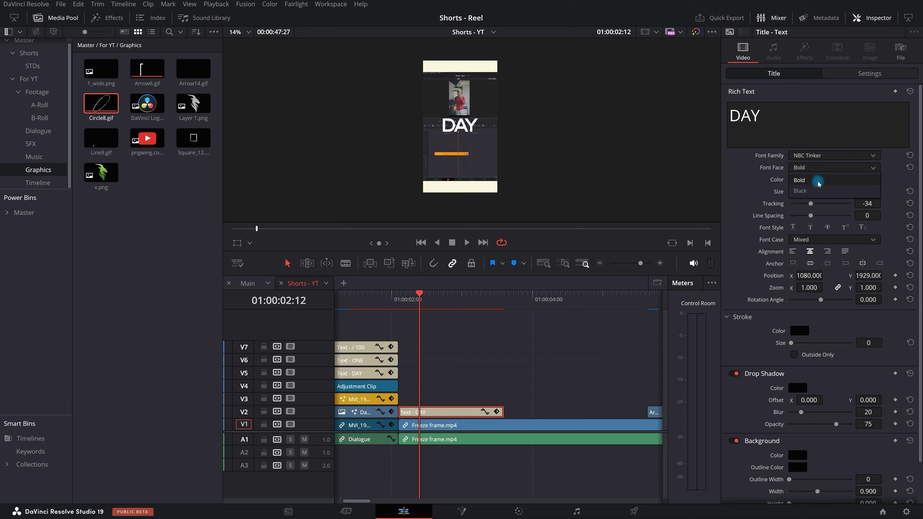
Replace the copied title's text with FREEZE FRAMES on two lines
left_click_drag(767, 117, 694, 113)
type("DA")
key("BackSpace")
type("FREEZE")
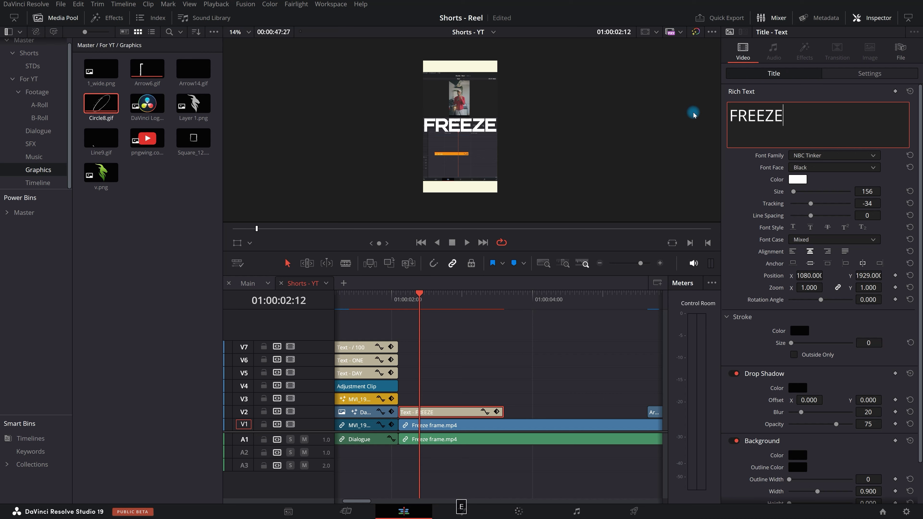
key("Return")
type("FRAMES")
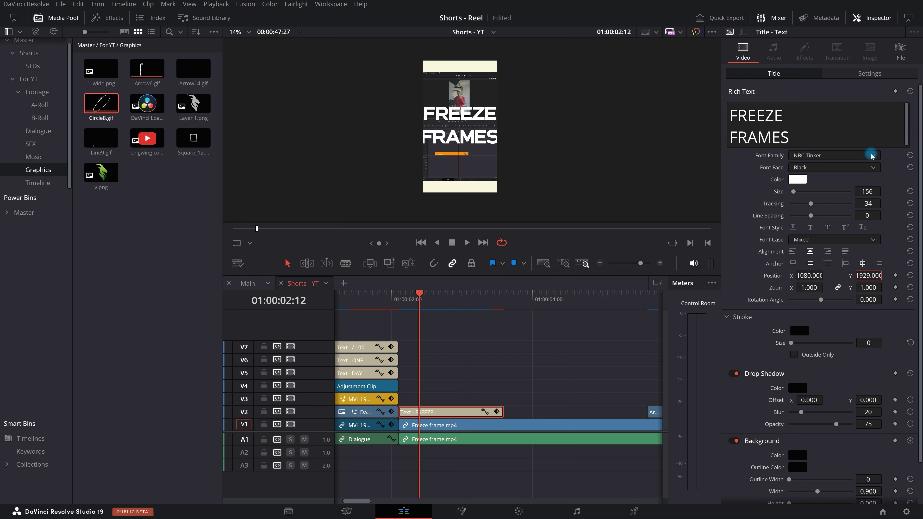
Set the FREEZE FRAMES title's size to 76, Y position to 1973 and line spacing to -30
left_click_drag(867, 191, 835, 196)
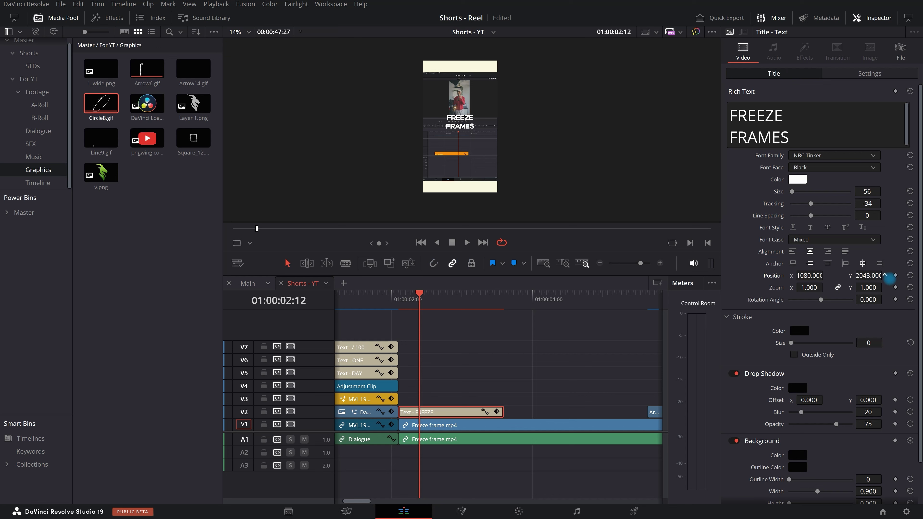
key("ctrl+z")
key("ctrl+z")
key("ctrl+z")
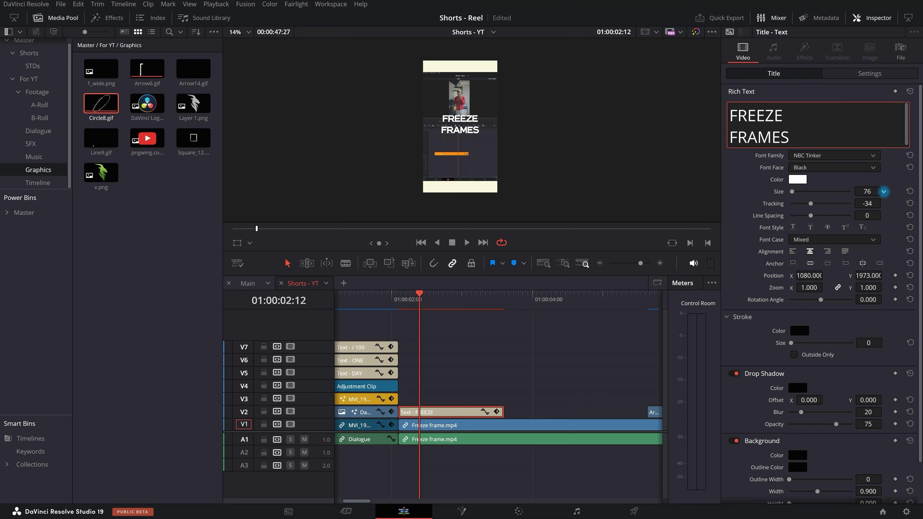
scroll(428, 71, "up", 4)
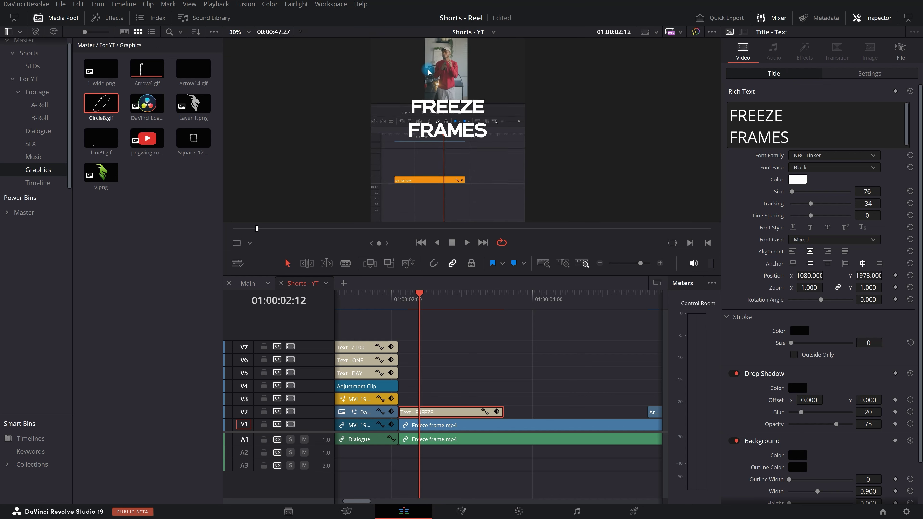
scroll(428, 71, "up", 2)
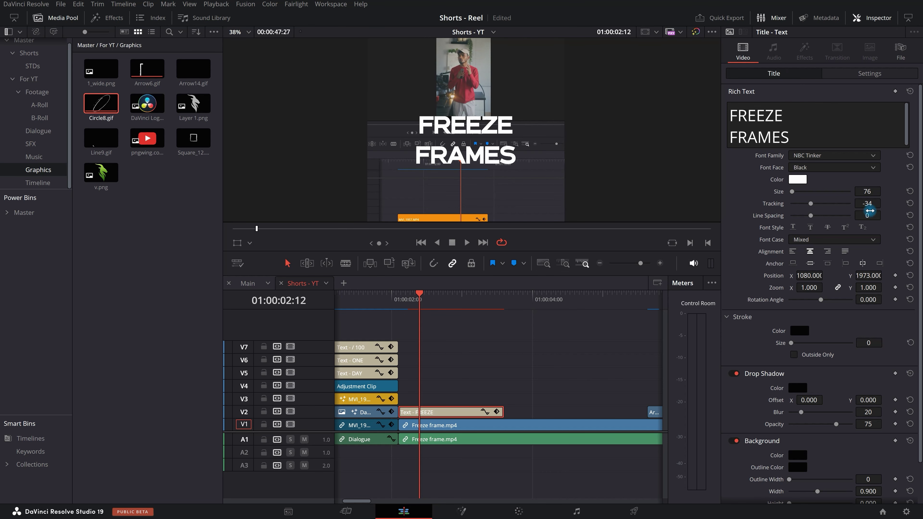
mouse_move(867, 216)
left_mouse_down()
mouse_move(842, 216)
mouse_move(855, 222)
left_mouse_up()
scroll(458, 136, "down", 4)
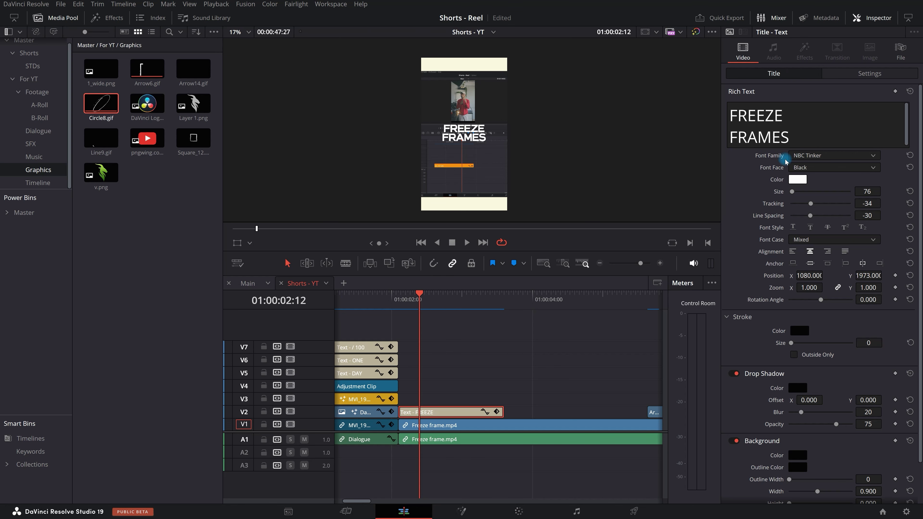
Color the FREEZE FRAMES title orange by sampling the orange clip in the screen recording
left_click(798, 179)
left_click_drag(534, 150, 665, 249)
left_click(507, 352)
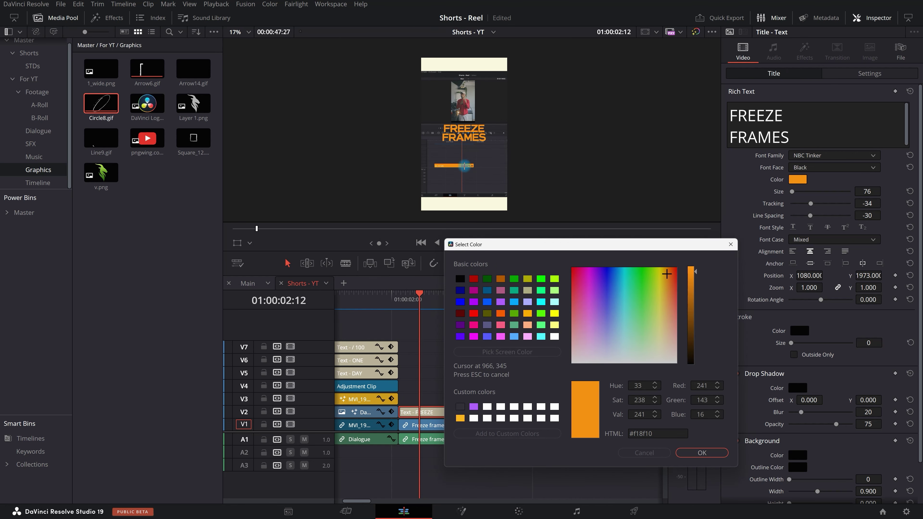
left_click(464, 165)
left_click(702, 453)
Set the FREEZE FRAMES title's drop shadow to an X offset of 42 and an opacity of 31
scroll(404, 113, "up", 4)
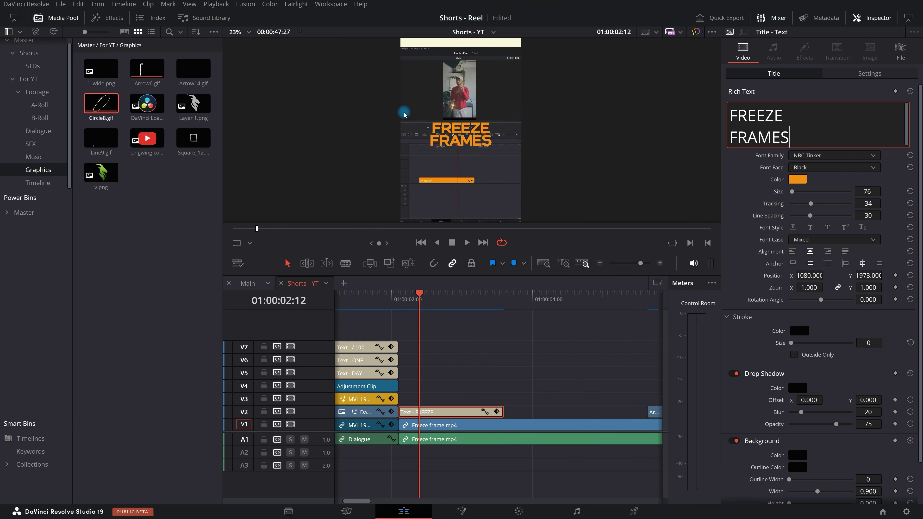
scroll(404, 113, "up", 2)
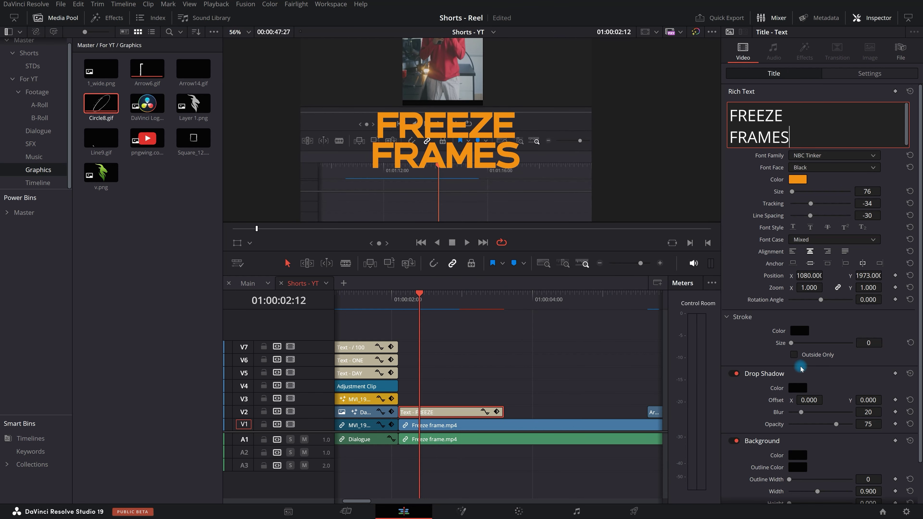
left_click(731, 319)
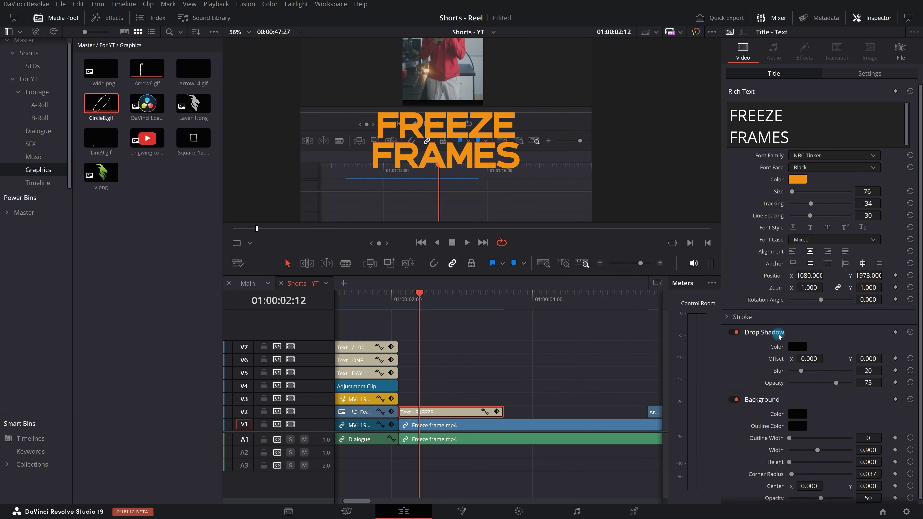
left_click_drag(815, 360, 838, 361)
scroll(436, 104, "down", 3)
scroll(435, 104, "up", 2)
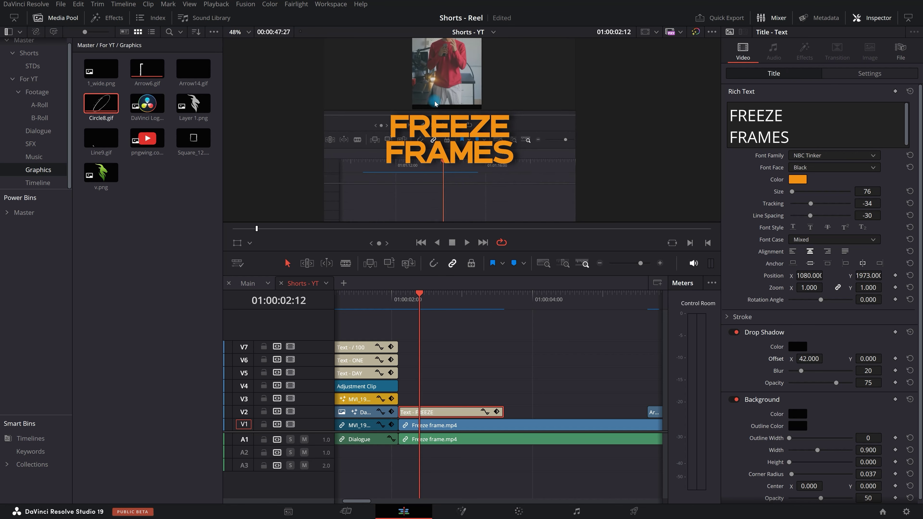
scroll(435, 103, "up", 1)
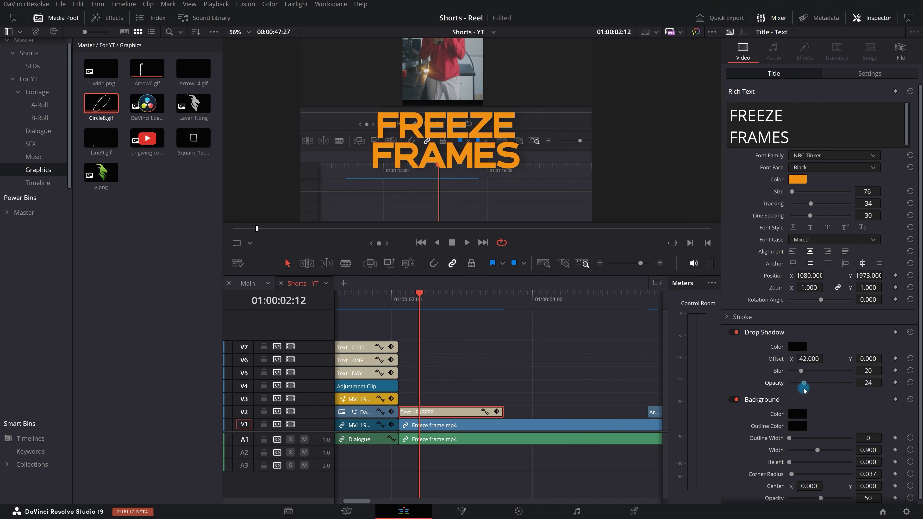
scroll(516, 168, "down", 4)
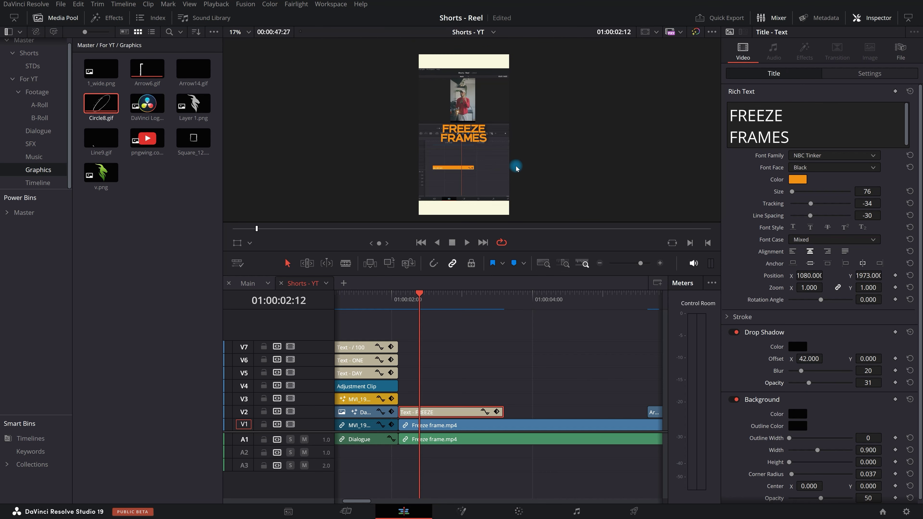
scroll(516, 167, "up", 3)
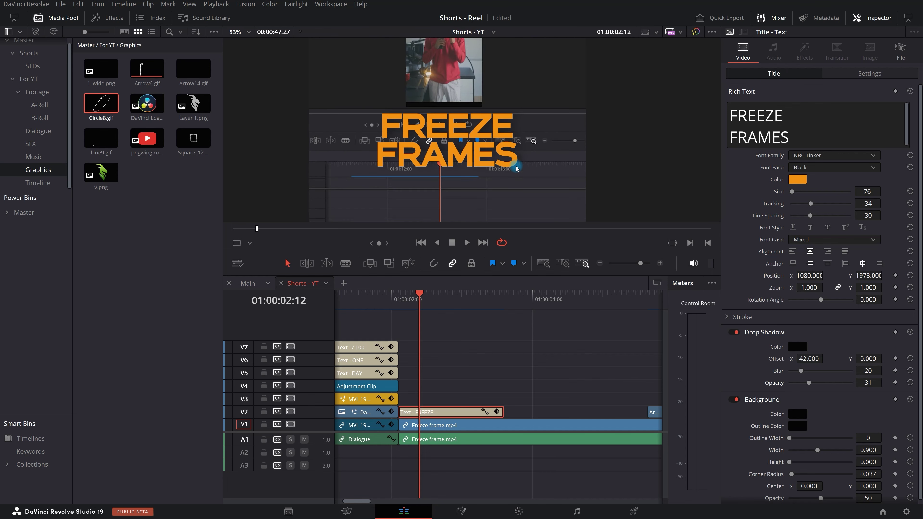
Harden the FREEZE FRAMES title's drop shadow with a blur of 1, an opacity of 100 and an X offset of 19
scroll(444, 133, "up", 2)
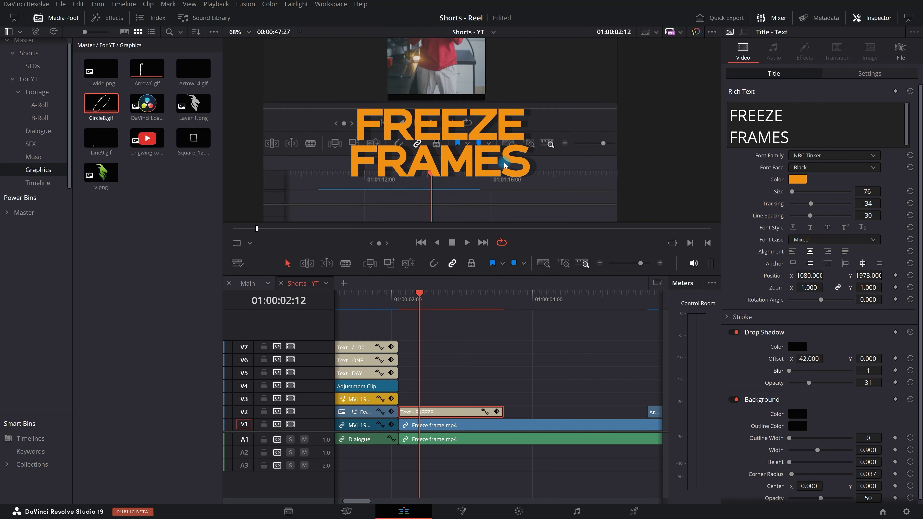
left_click_drag(804, 385, 904, 393)
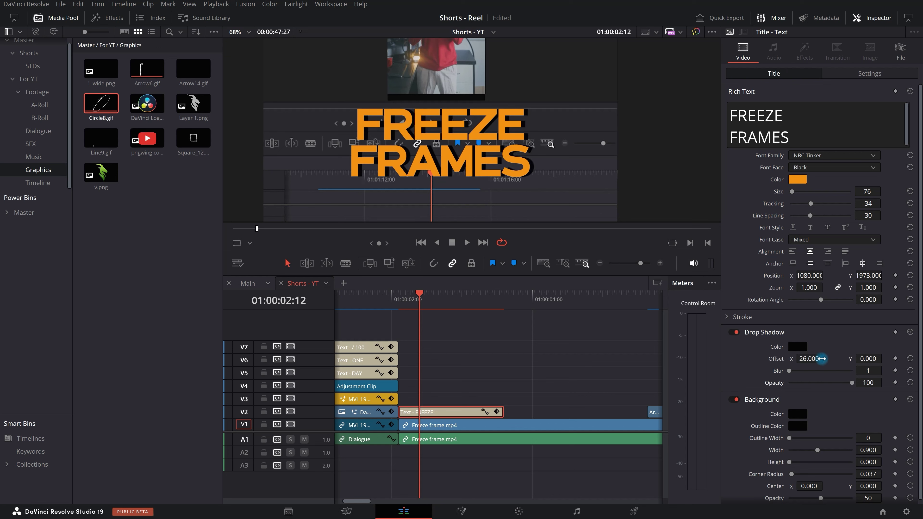
scroll(425, 131, "down", 3)
scroll(426, 131, "up", 3)
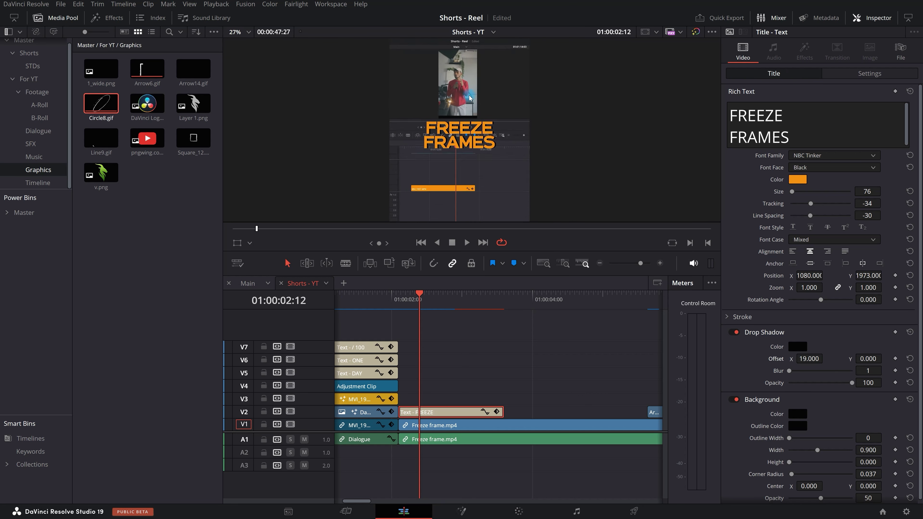
scroll(424, 131, "up", 1)
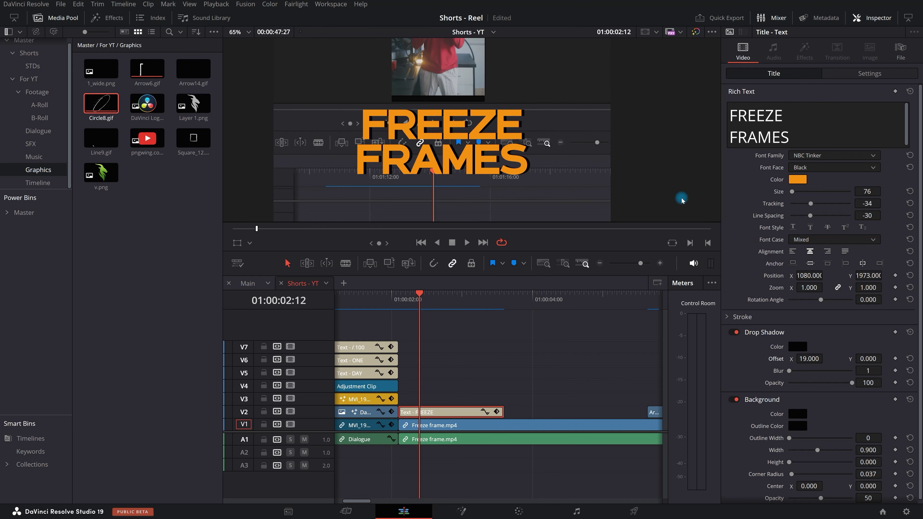
Change the FREEZE FRAMES title's drop shadow color to the dark orange-red #c2330f
left_click(798, 348)
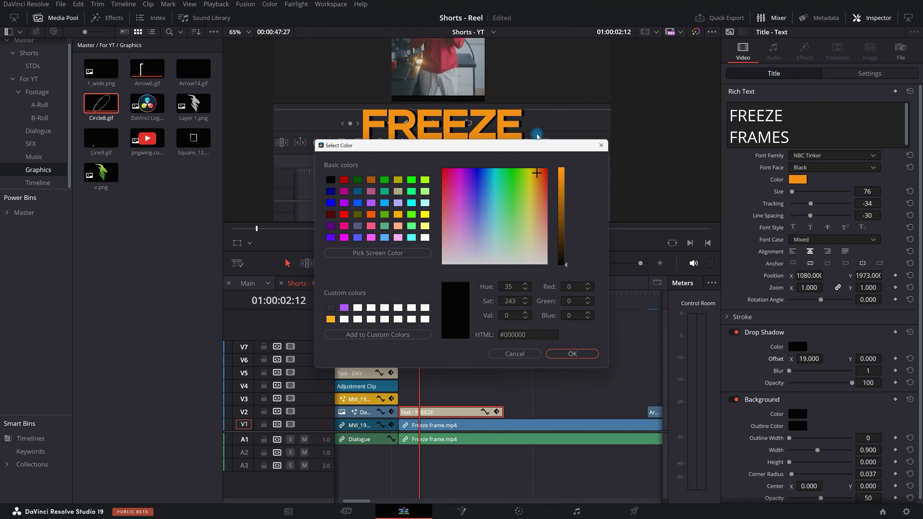
left_click_drag(709, 219, 705, 185)
left_click(719, 273)
left_click(718, 259)
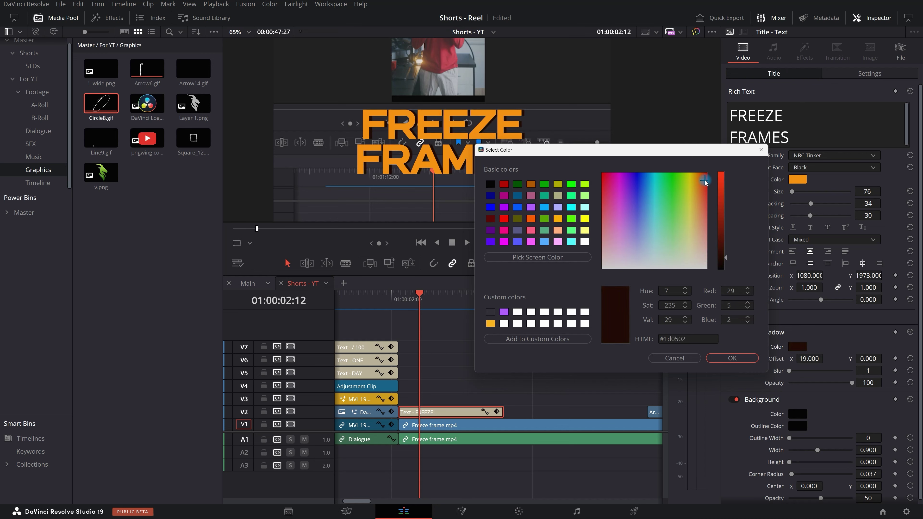
left_click(718, 193)
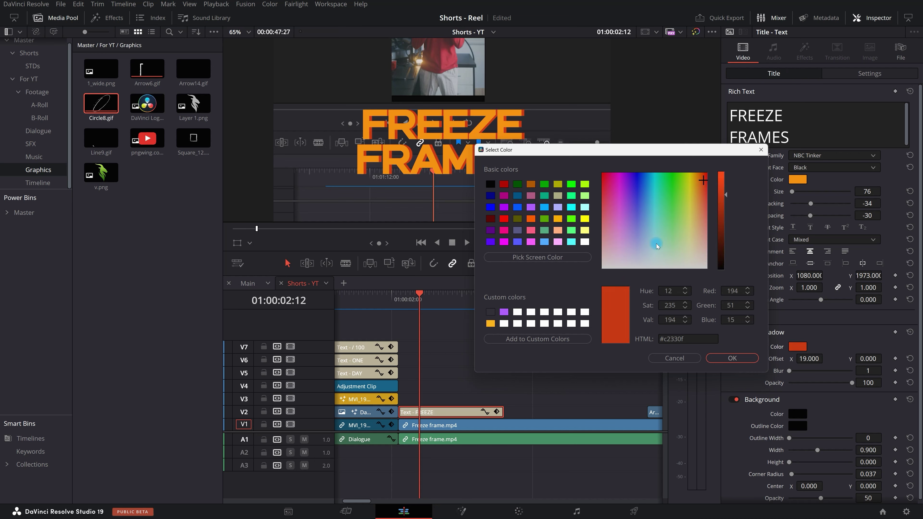
left_click(745, 359)
Play back the cut from the DAY ONE intro into the FREEZE FRAMES title to review the new styling
scroll(356, 328, "down", 3)
left_click(380, 301)
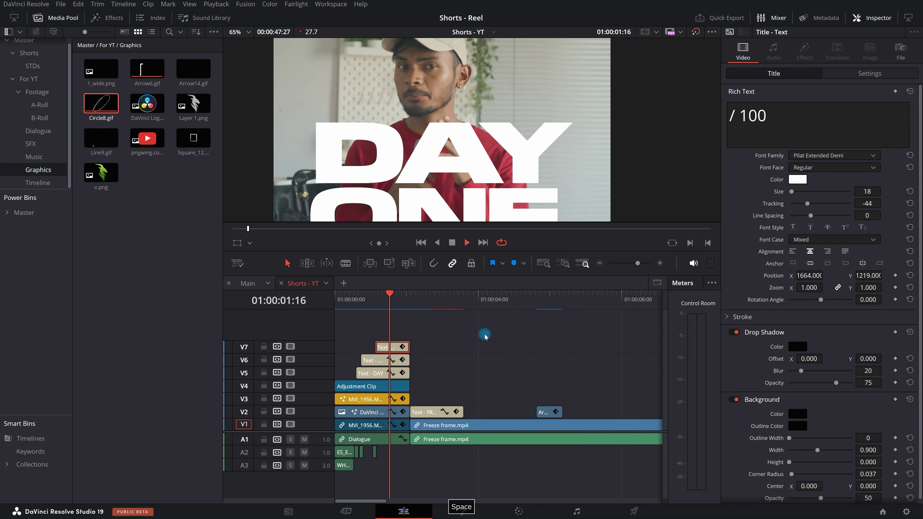
key("space")
scroll(487, 177, "down", 2)
scroll(486, 178, "down", 4)
key("space")
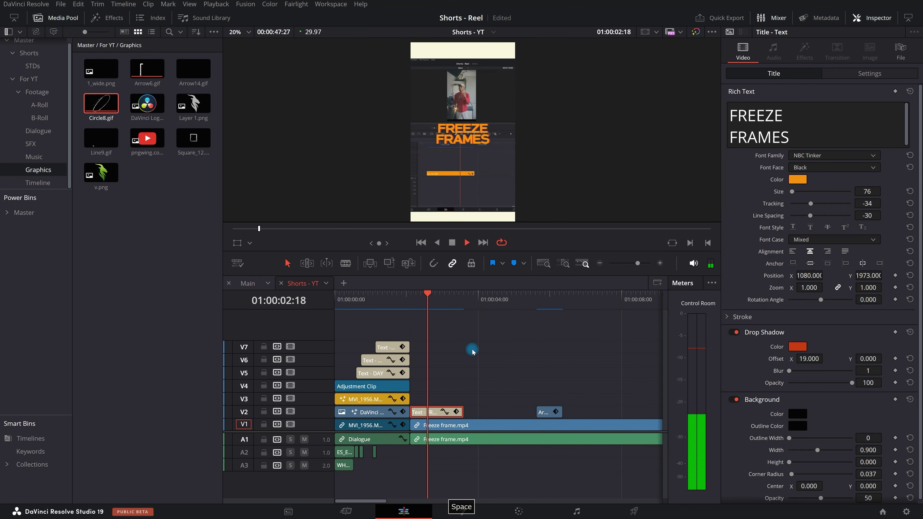
key("space")
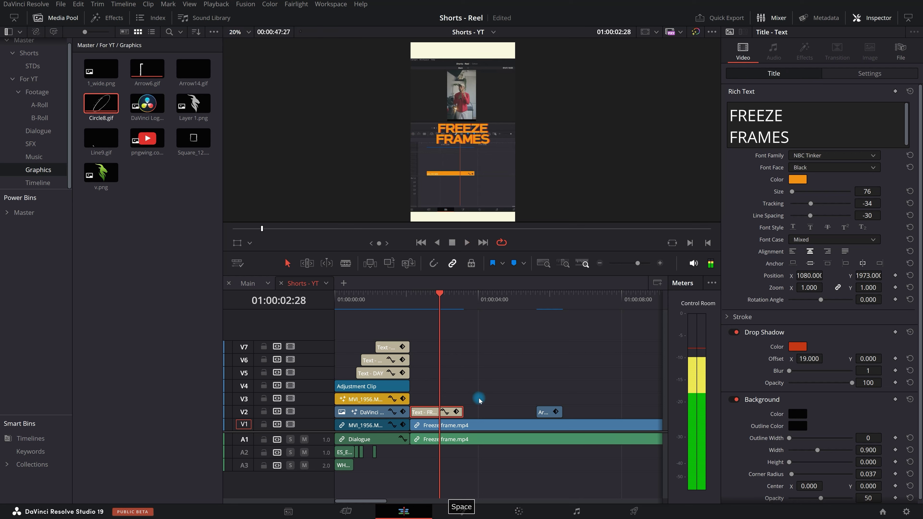
left_click_drag(424, 299, 410, 298)
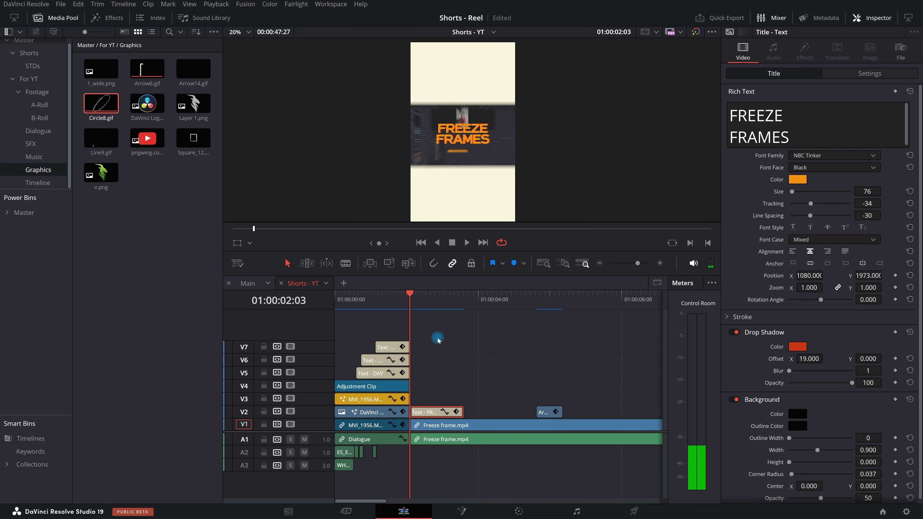
key("space")
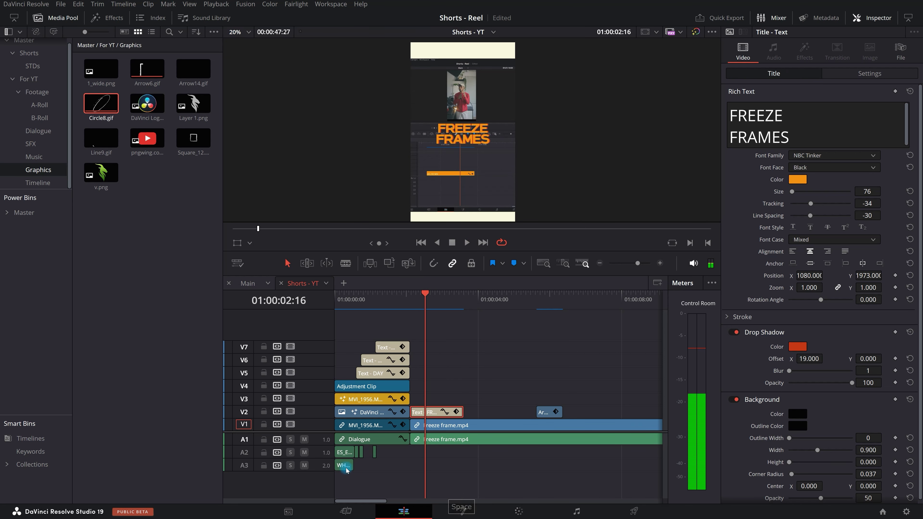
Copy the whoosh sound effect from A3 onto A2 at the start of the FREEZE FRAMES title
left_click_drag(348, 472, 423, 454)
scroll(423, 453, "up", 2)
left_click(393, 300)
key("space")
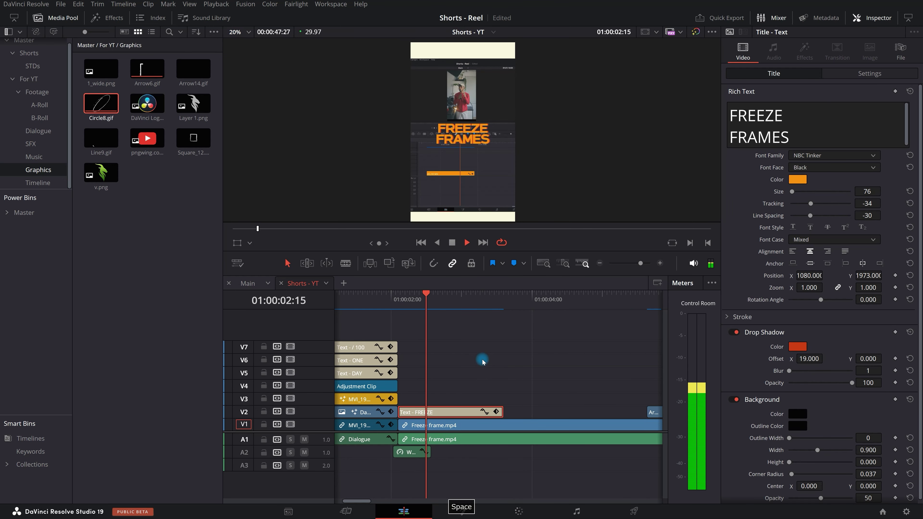
Play back the FREEZE FRAMES title's entrance to check the timing of the whoosh sound
left_click(379, 300)
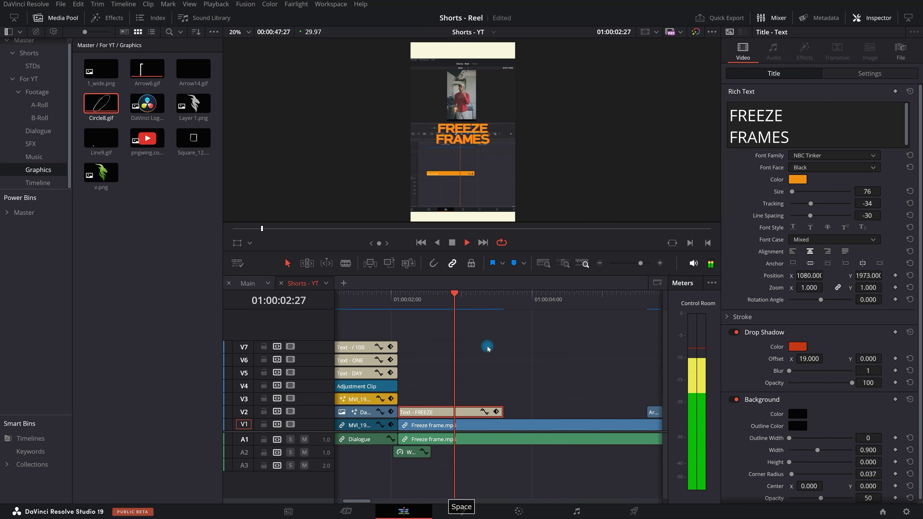
key("space")
scroll(487, 345, "down", 3)
scroll(532, 361, "up", 4)
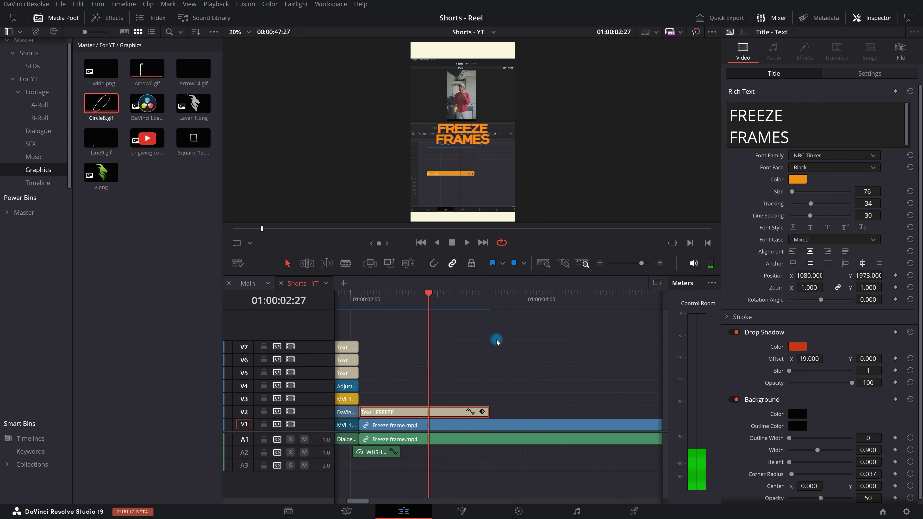
scroll(386, 329, "up", 2)
left_click(392, 305)
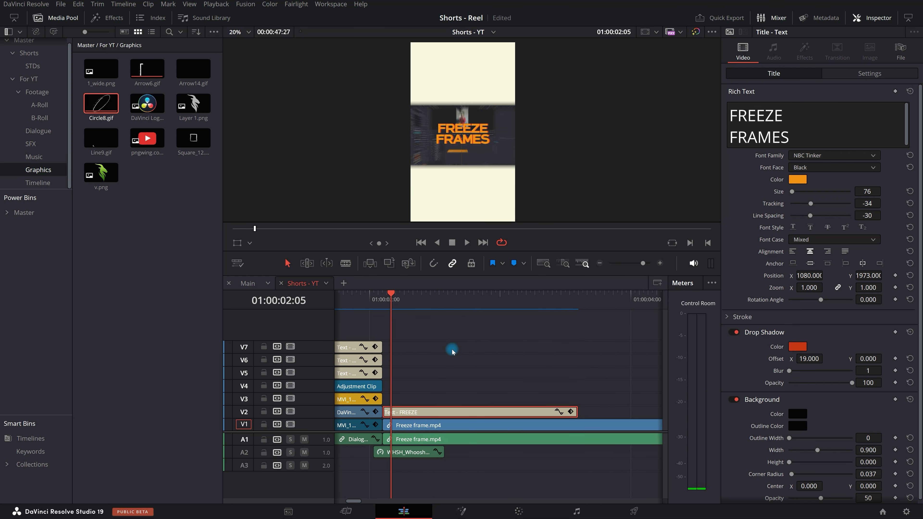
key("space")
key("space")
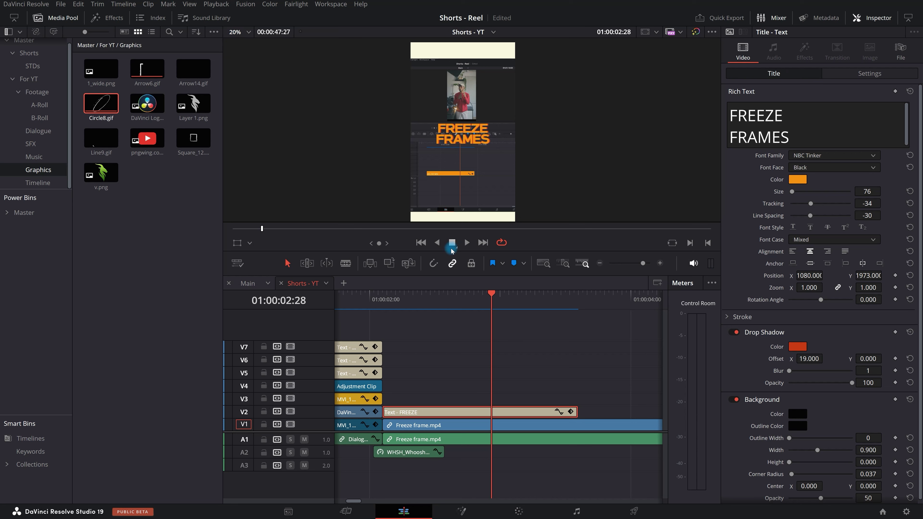
Look over the rest of the timeline and play back the first MVI_1957.MP4 clip of the outro
scroll(500, 367, "down", 5)
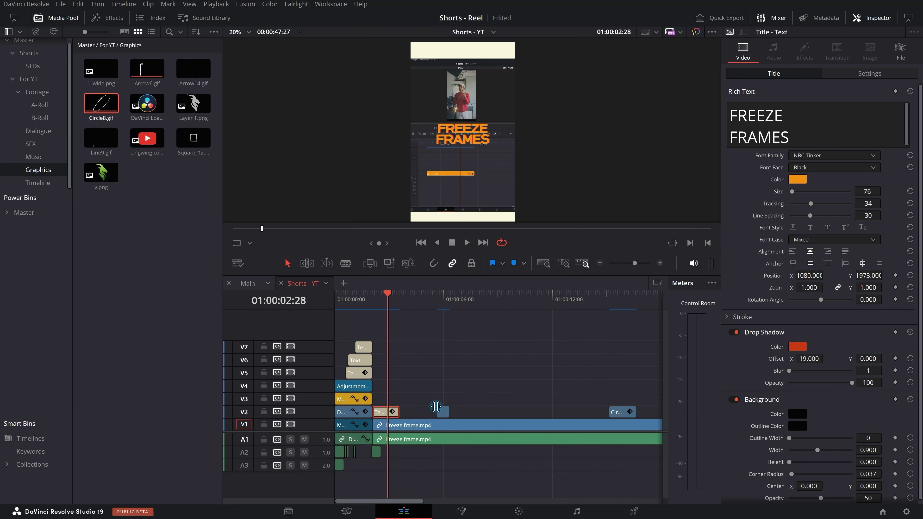
scroll(538, 396, "up", 3)
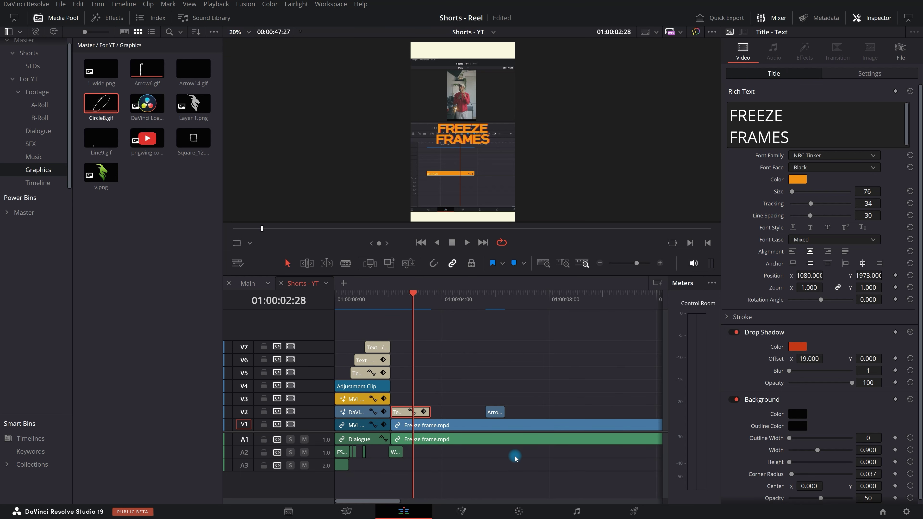
scroll(499, 439, "down", 5)
left_click_drag(367, 307, 569, 320)
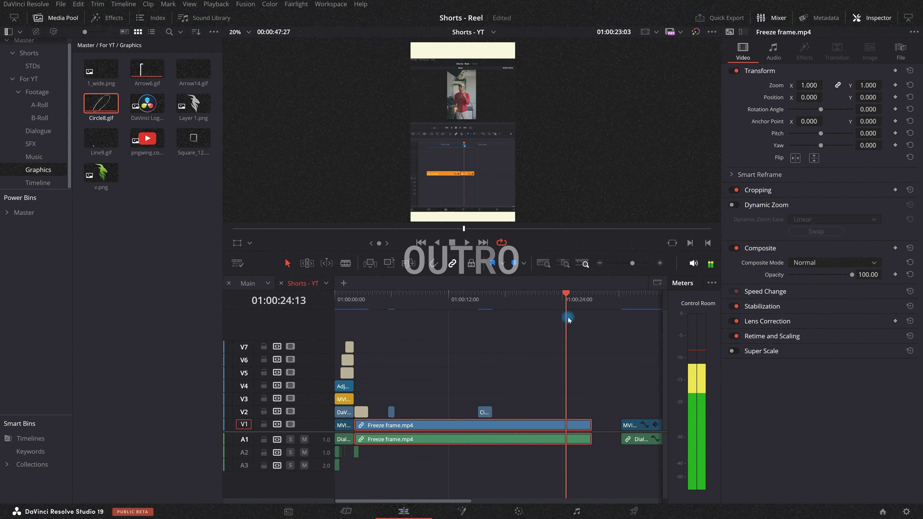
scroll(557, 468, "down", 3)
left_click_drag(521, 302, 499, 302)
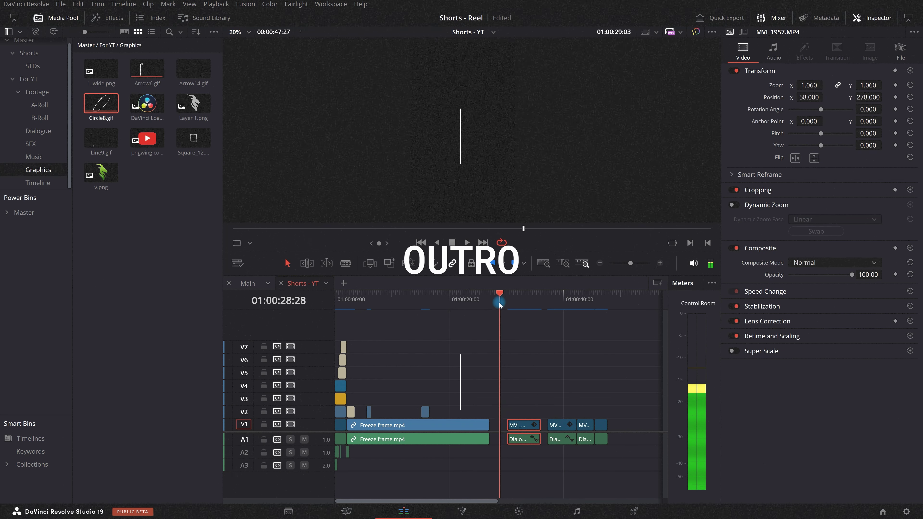
scroll(515, 383, "up", 3)
left_click(510, 327)
key("Down")
key("space")
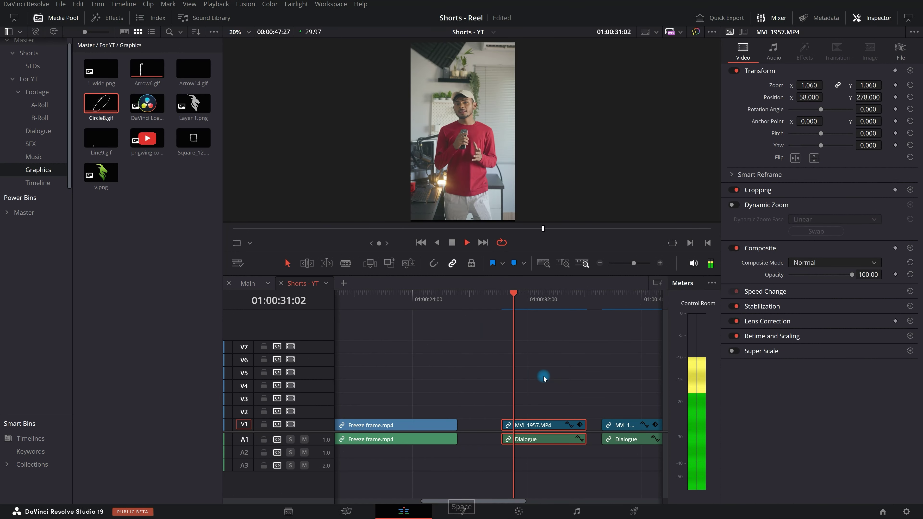
scroll(542, 375, "down", 10)
scroll(531, 400, "up", 10)
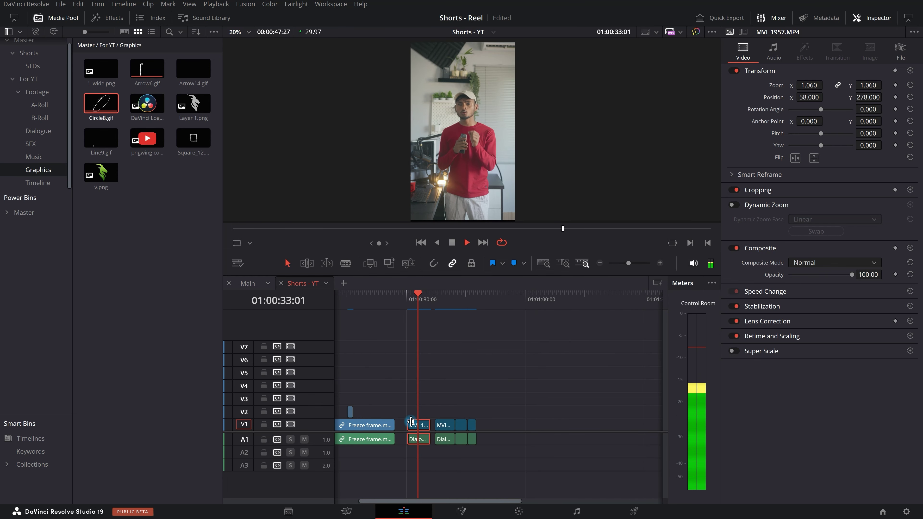
key("space")
Close the gaps around the outro clips so they follow one another directly after Freeze frame.mp4
scroll(530, 400, "down", 3)
left_click_drag(447, 385, 632, 457)
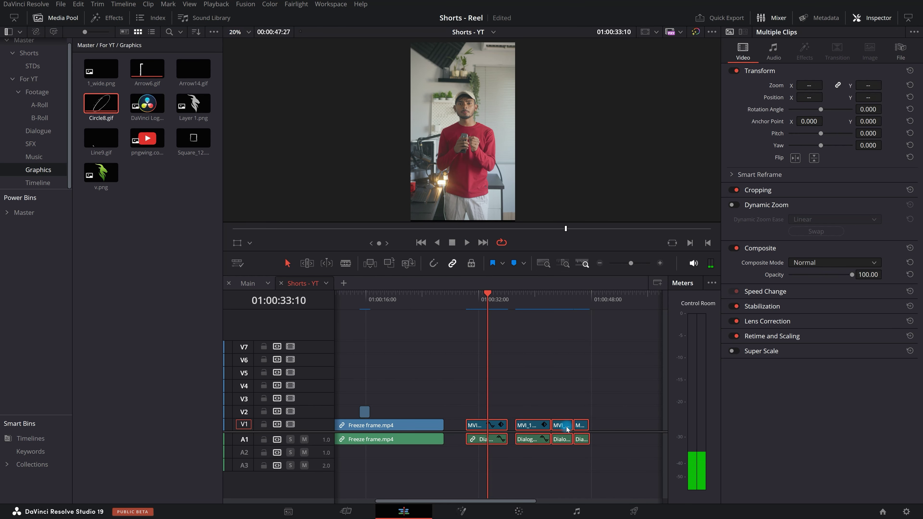
left_click_drag(581, 429, 559, 430)
key("n")
left_click(513, 411)
scroll(480, 415, "up", 3)
left_click_drag(406, 380, 611, 470)
key("ctrl+d")
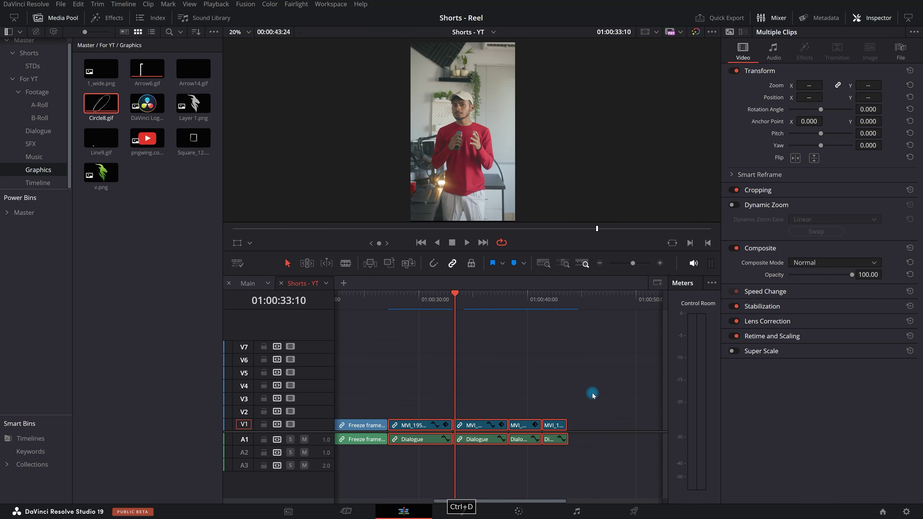
left_click(591, 390)
Play back the cut from Freeze frame.mp4 into the first outro clip
scroll(480, 398, "down", 3)
scroll(420, 387, "up", 4)
left_click(421, 300)
key("space")
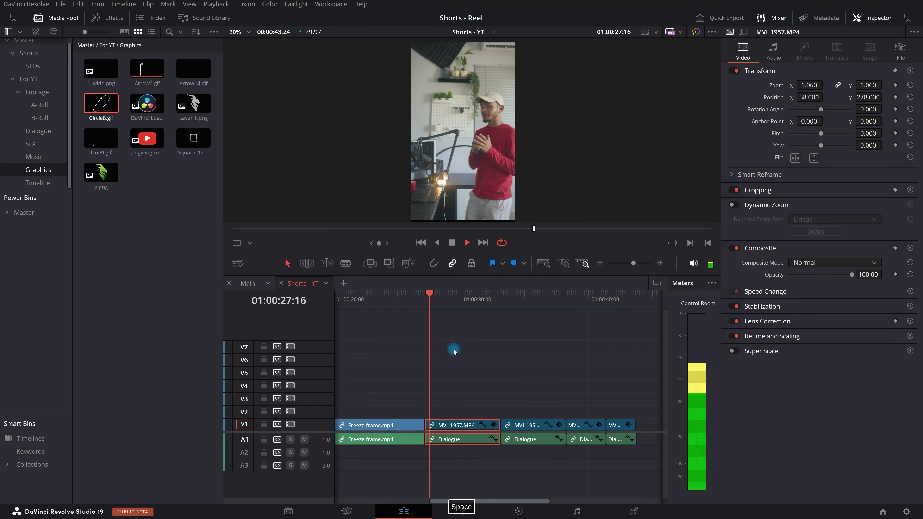
left_click(409, 305)
key("space")
scroll(550, 388, "down", 3)
scroll(368, 412, "up", 2)
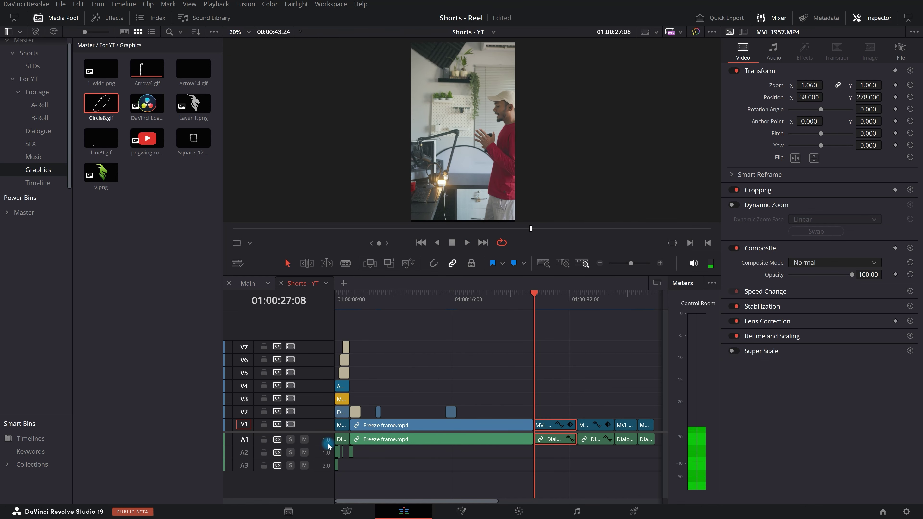
Copy the whoosh sound effect on A2 to the cut between Freeze frame.mp4 and the first outro clip
left_click(352, 453, "alt")
left_click_drag(352, 453, 548, 461)
scroll(548, 461, "up", 3)
left_click_drag(428, 455, 460, 455)
scroll(454, 335, "down", 3)
Play back the outro's opening with its whoosh sound and save the project
key("space")
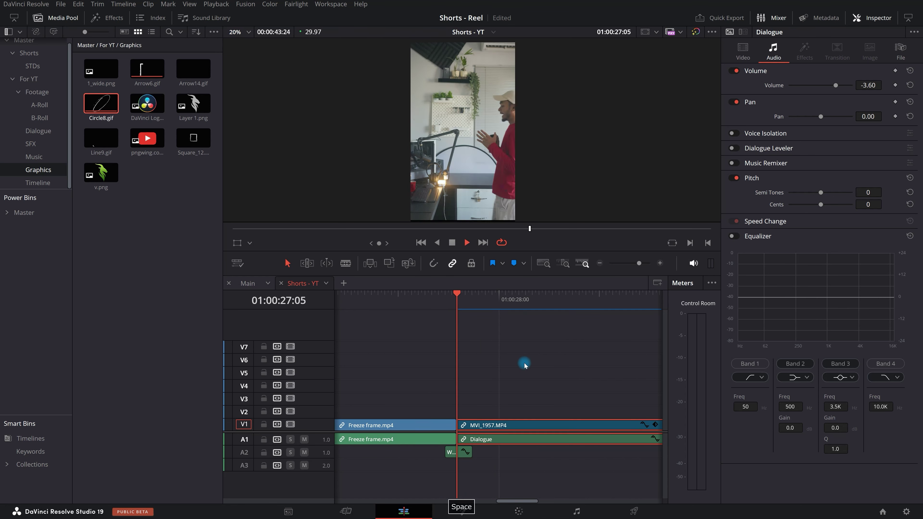
scroll(533, 407, "down", 1)
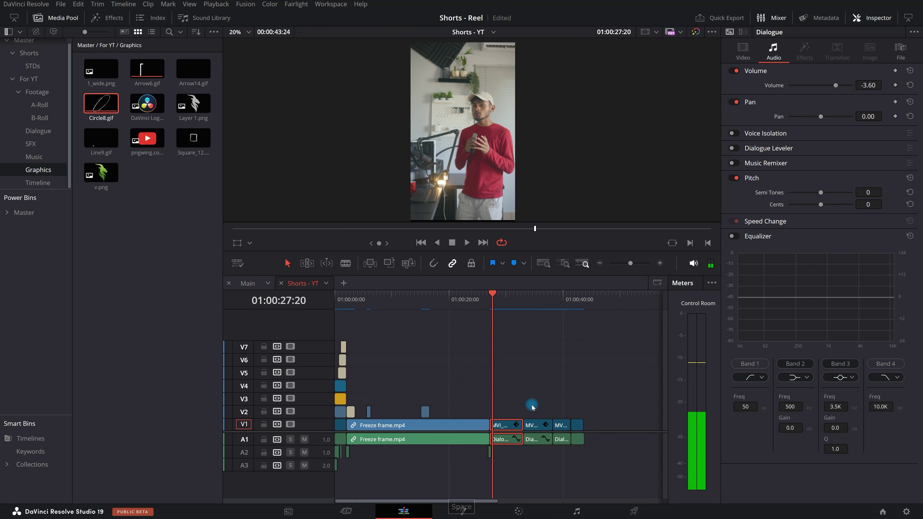
left_click(533, 418)
scroll(472, 373, "up", 4)
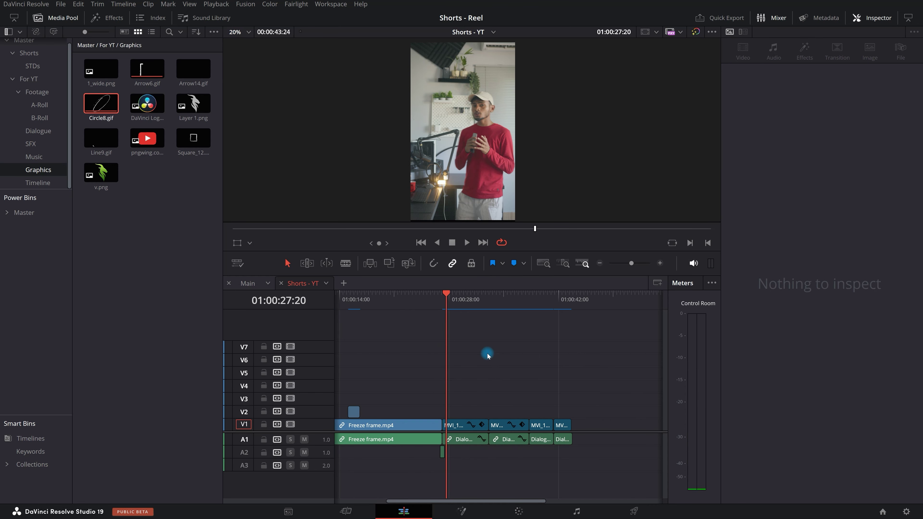
scroll(444, 351, "down", 2)
left_click_drag(373, 306, 366, 303)
key("space")
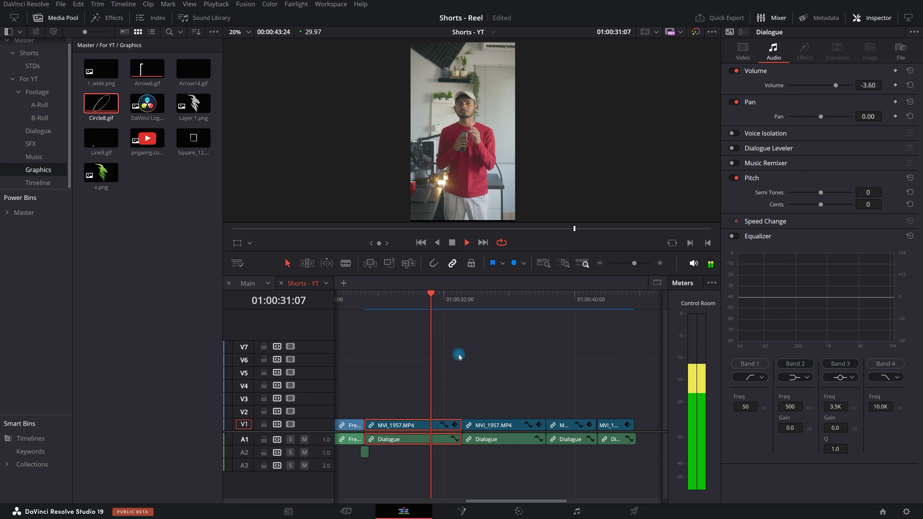
key("ctrl+s")
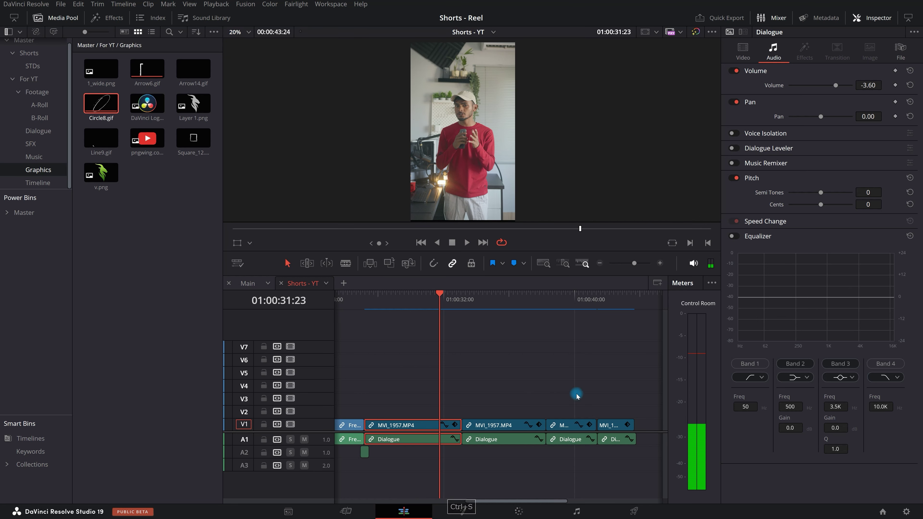
Copy the intro's adjustment clip to V2, aligned with the start of the first outro clip after Freeze frame.mp4
scroll(577, 395, "down", 3)
scroll(344, 414, "up", 3)
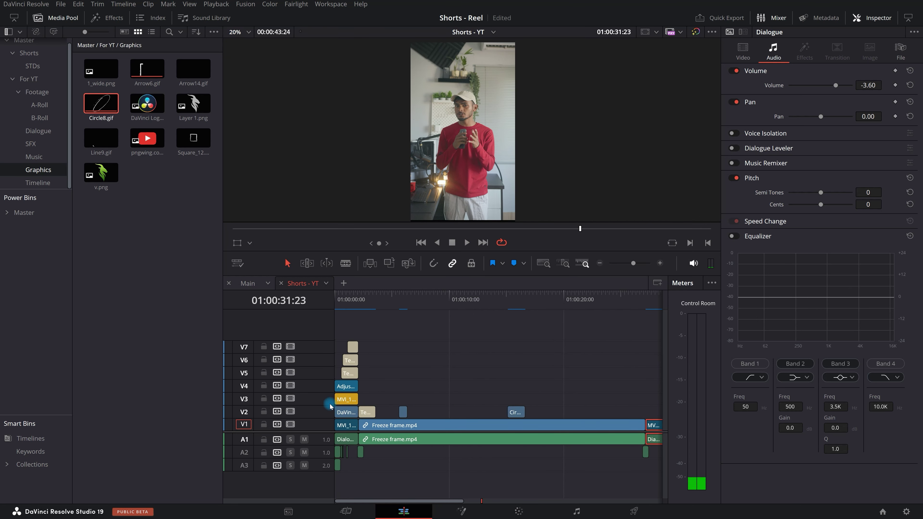
left_click(365, 386)
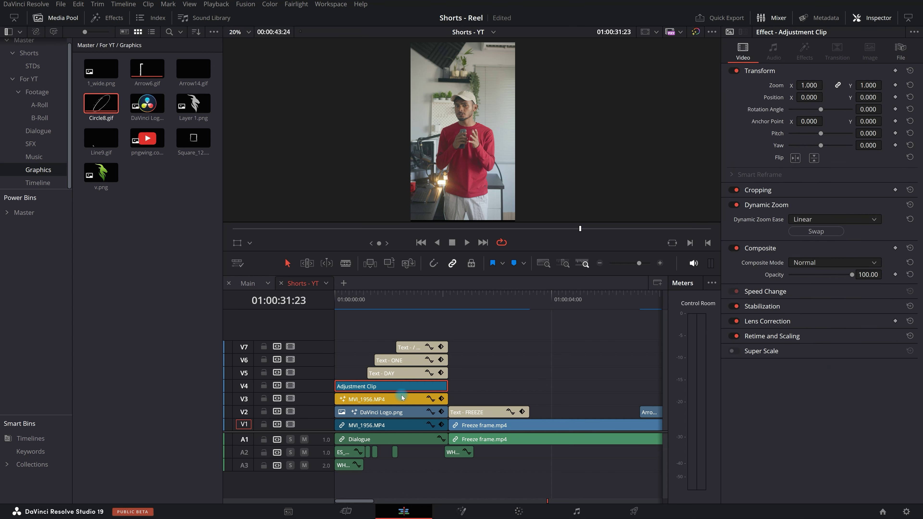
scroll(382, 399, "down", 3)
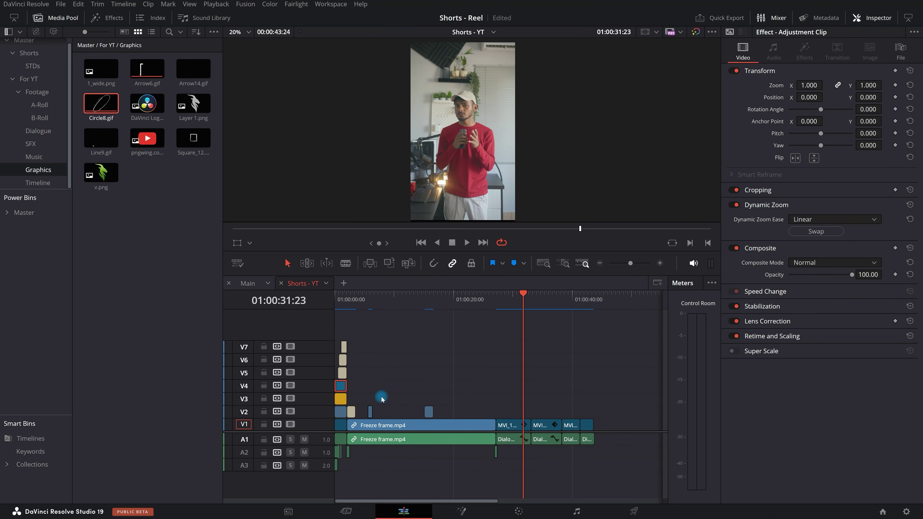
key("ctrl+c")
left_click(513, 309)
left_click(546, 343)
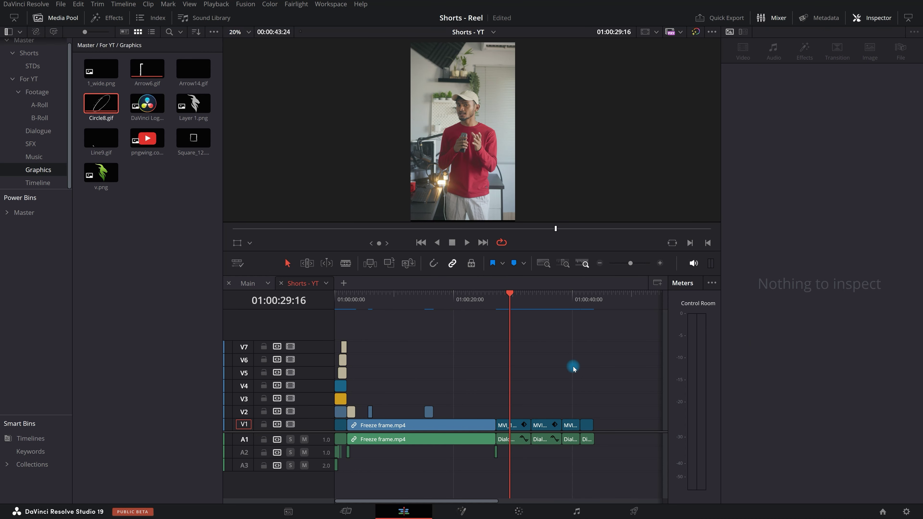
key("ctrl+v")
scroll(596, 410, "up", 3)
left_click_drag(499, 386, 461, 417)
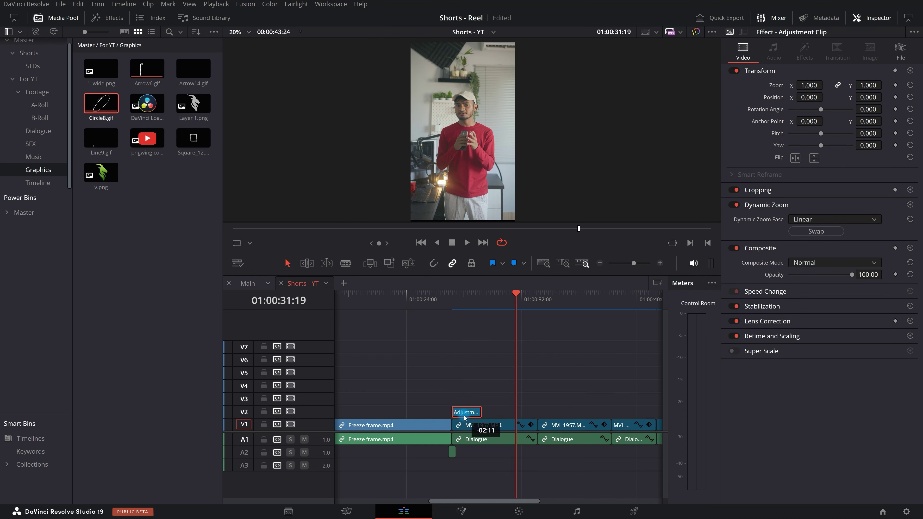
Extend the adjustment clip on V2 to the end of the last outro clip and play back the effect
scroll(459, 381, "down", 2)
mouse_move(445, 313)
left_mouse_down()
mouse_move(428, 308)
mouse_move(454, 314)
left_mouse_up()
left_click_drag(413, 411, 586, 412)
key("/")
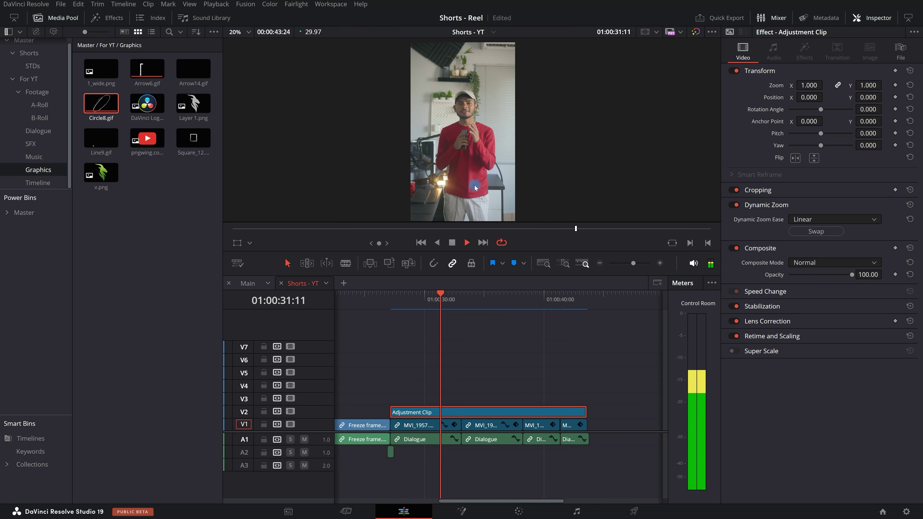
key("space")
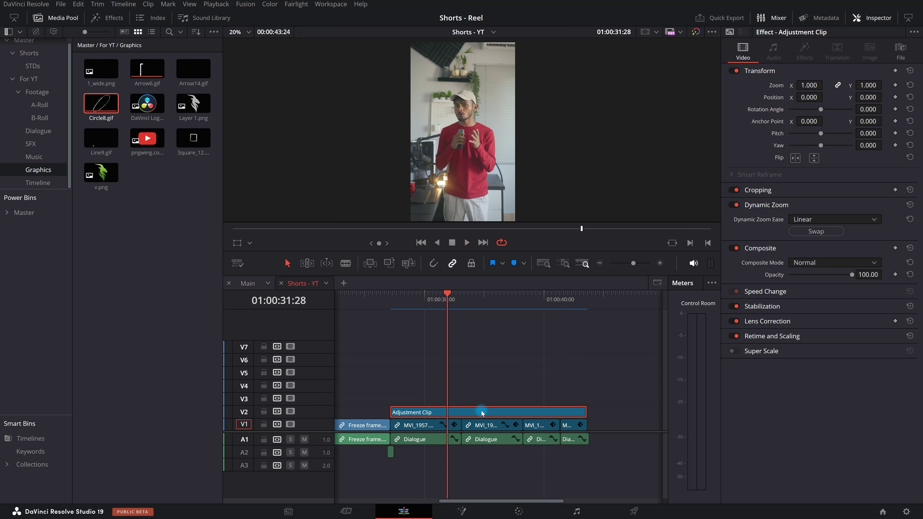
Show the Dynamic Zoom overlay in the viewer and preview the first outro clip in full screen from its start
left_click(251, 244)
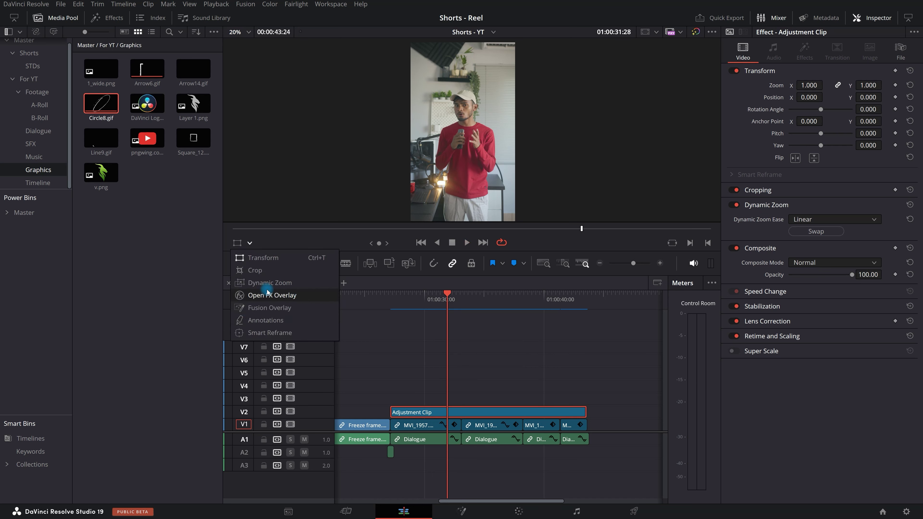
left_click(254, 268)
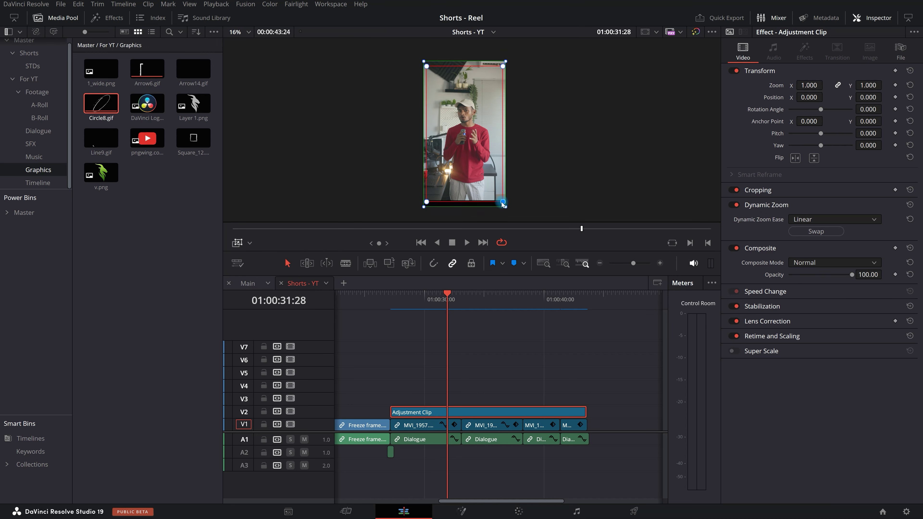
left_click(393, 305)
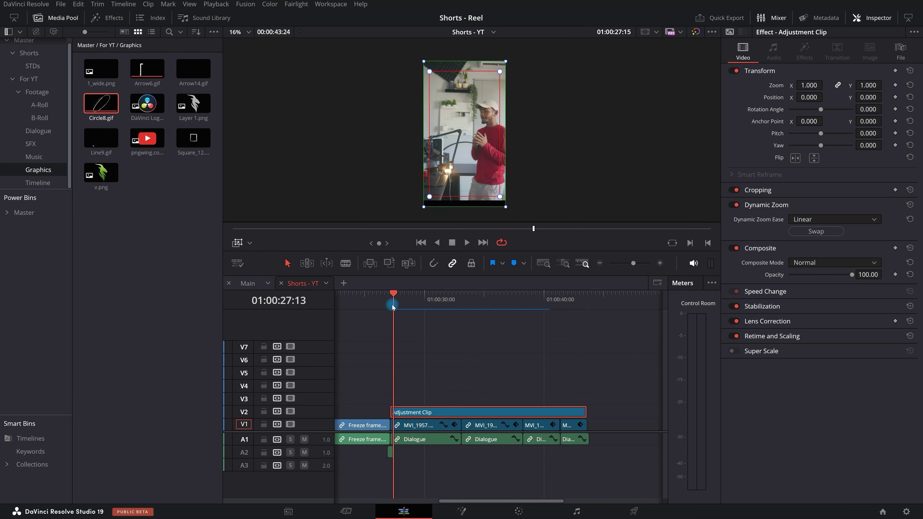
key("space")
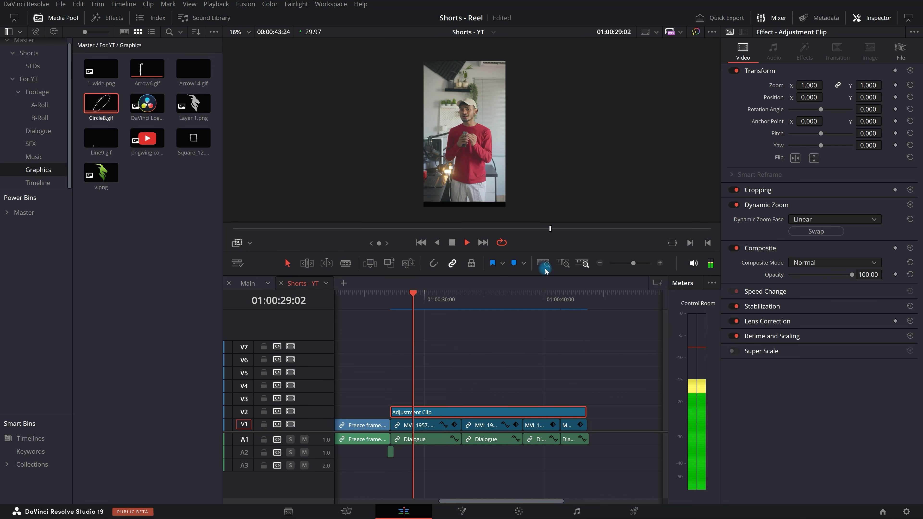
key("ctrl+f")
key("Escape")
key("space")
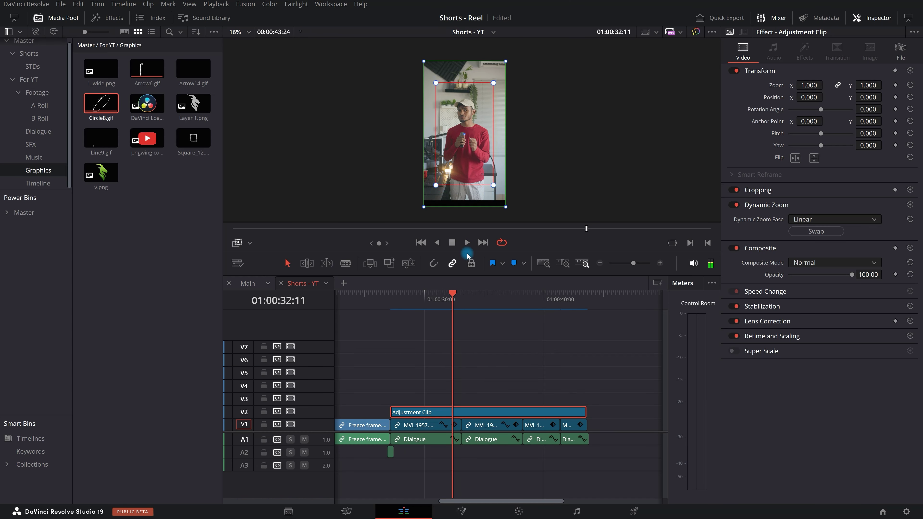
Play back the remaining outro clips and examine the cut before the last MVI_1957.MP4 clip up close
key("space")
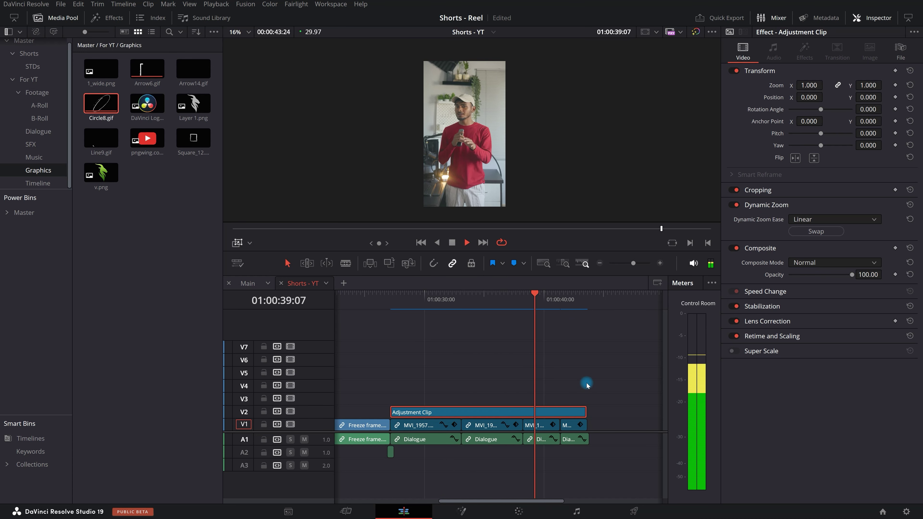
scroll(602, 420, "up", 4)
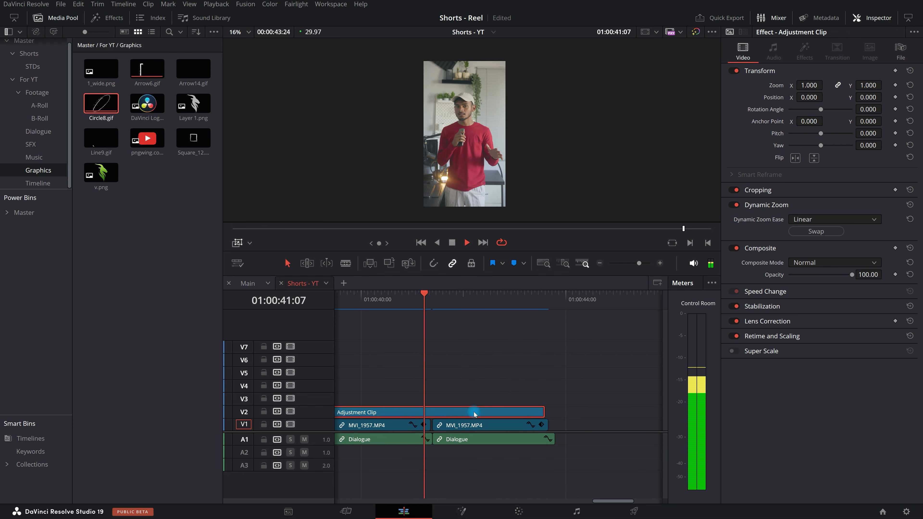
key("space")
scroll(448, 425, "up", 3)
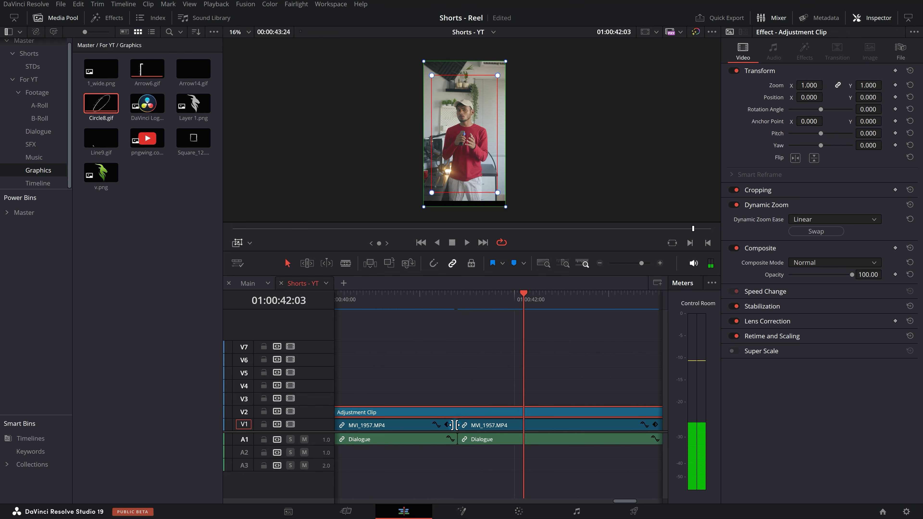
Extend the end of the MVI_1957 video clip before the playhead on V1 to close the gap to the following clip
left_click_drag(453, 425, 460, 425)
key("ctrl+z")
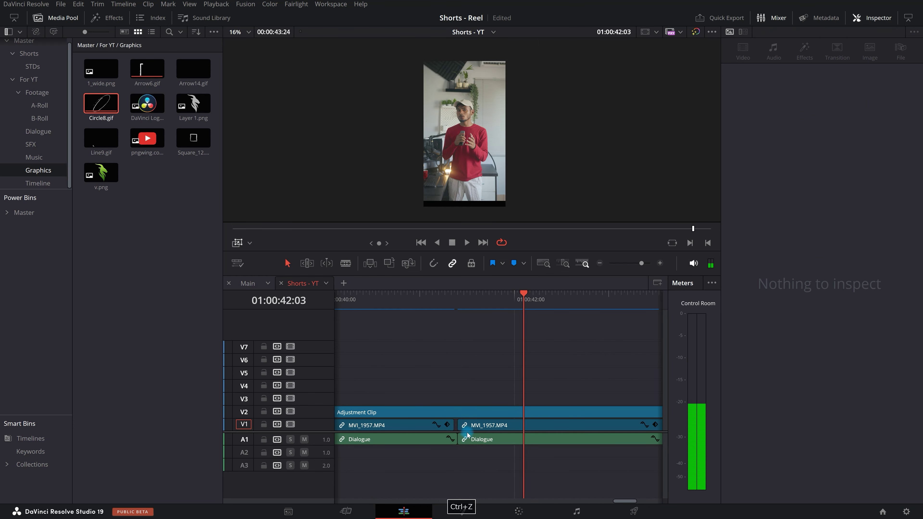
left_click(451, 425, "alt")
left_click(471, 379)
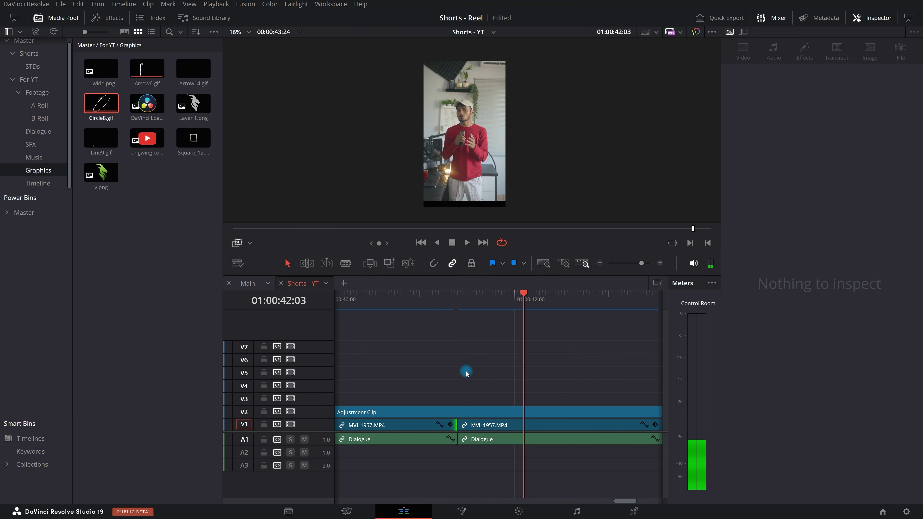
Play back the join between the last two MVI_1957 clips to check the closed gap
left_click(418, 304)
key("space")
scroll(481, 369, "down", 3)
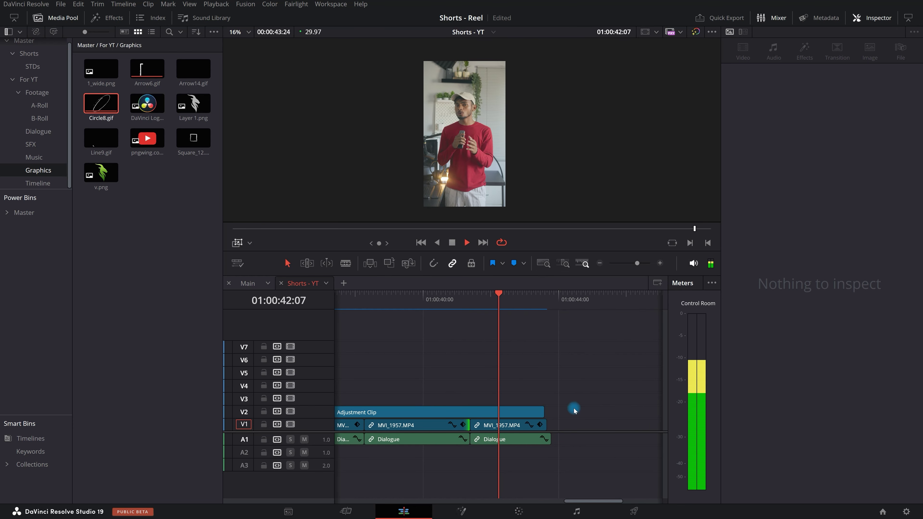
key("space")
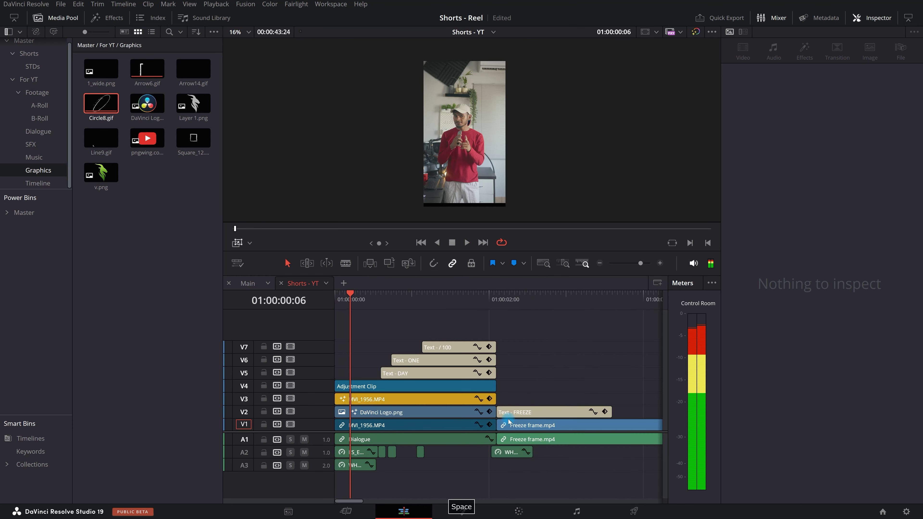
Extend the Adjustment Clip and the last MVI_1957 video clip to the end of the final dialogue clip
scroll(510, 401, "down", 4)
scroll(449, 333, "down", 3)
left_click(509, 304)
scroll(513, 342, "up", 5)
scroll(514, 342, "up", 3)
left_click(535, 302)
left_click(544, 303)
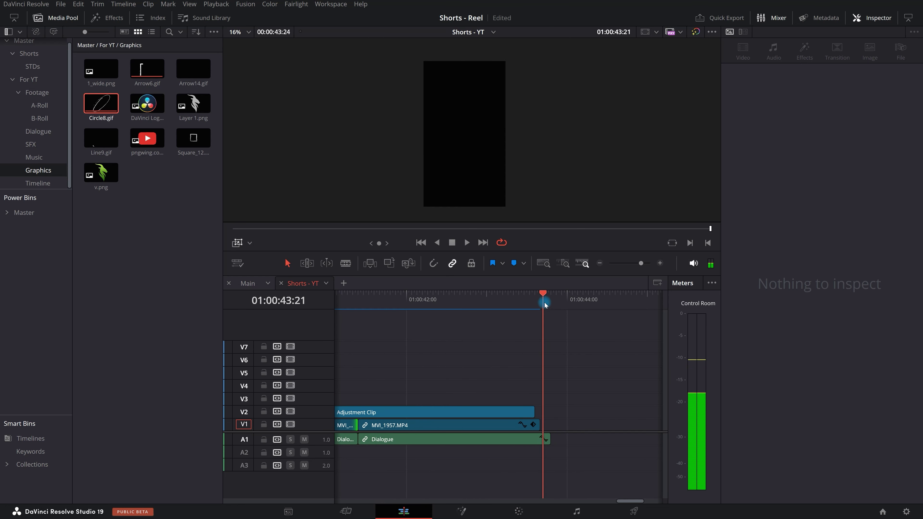
mouse_move(529, 411)
left_mouse_down()
mouse_move(539, 410)
mouse_move(541, 426)
mouse_move(550, 416)
left_mouse_up()
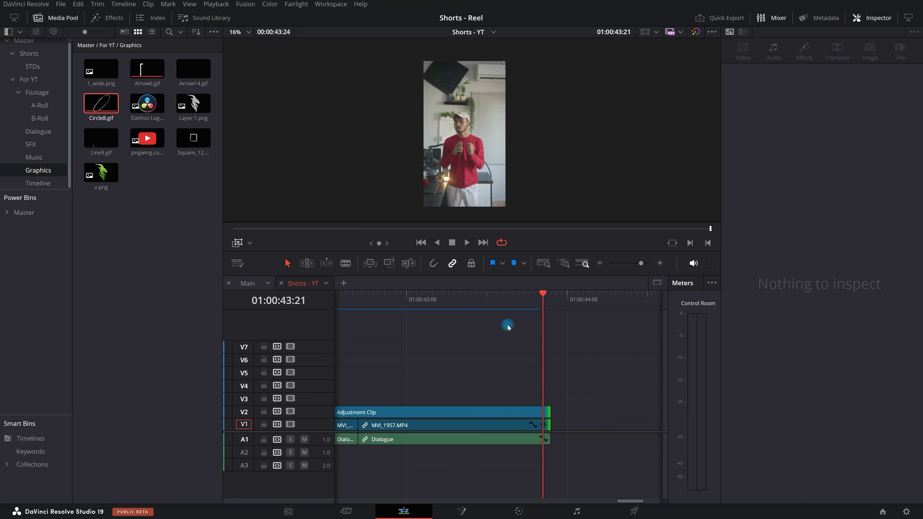
Trim the ends of the final adjustment, video and dialogue clips to 01:00:43:21
key("space")
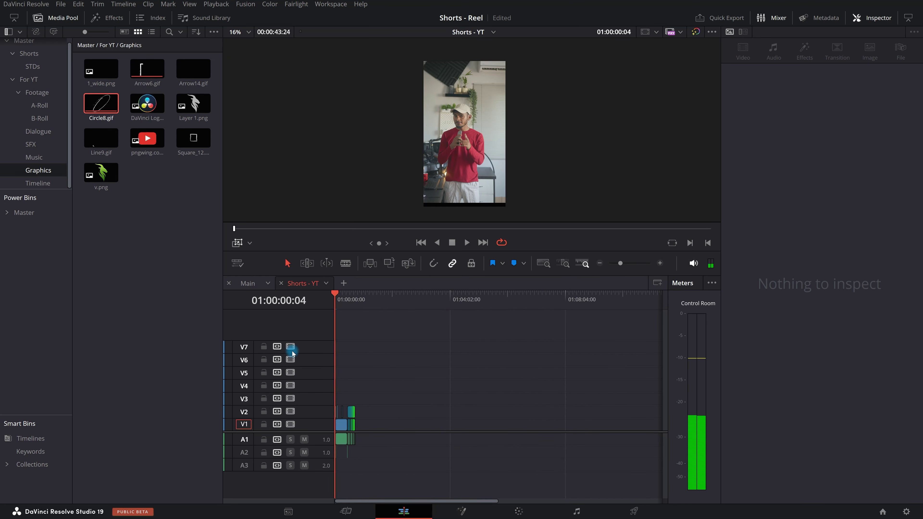
scroll(457, 338, "up", 5)
mouse_move(476, 304)
left_mouse_down()
mouse_move(467, 302)
mouse_move(477, 302)
left_mouse_up()
key("e")
scroll(604, 411, "down", 10)
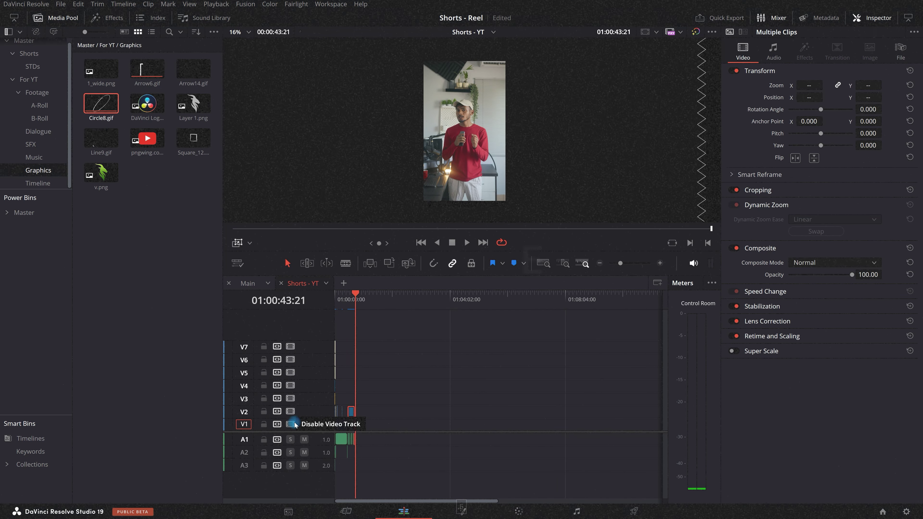
Examine the subtitle clips on the Main timeline and play them back over the talking footage around 01:00:48
scroll(491, 353, "up", 8)
left_click(491, 352)
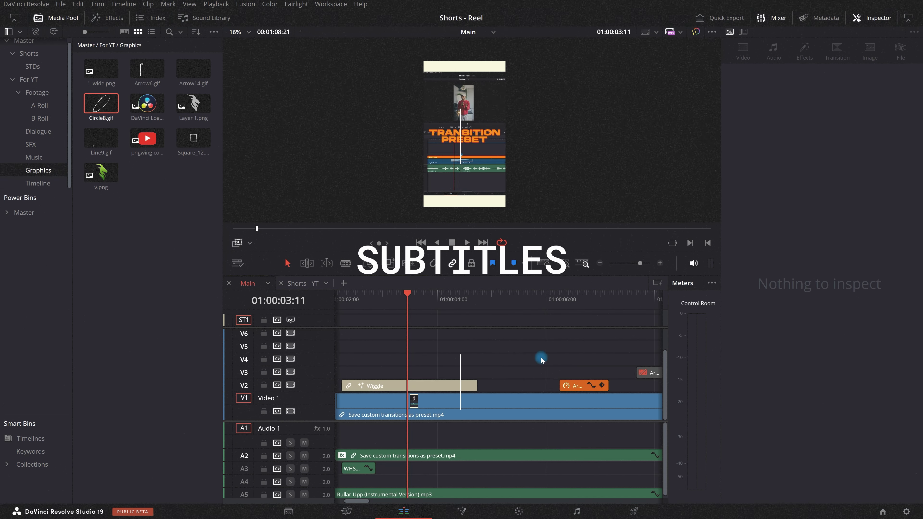
scroll(433, 345, "down", 6)
scroll(447, 351, "up", 8)
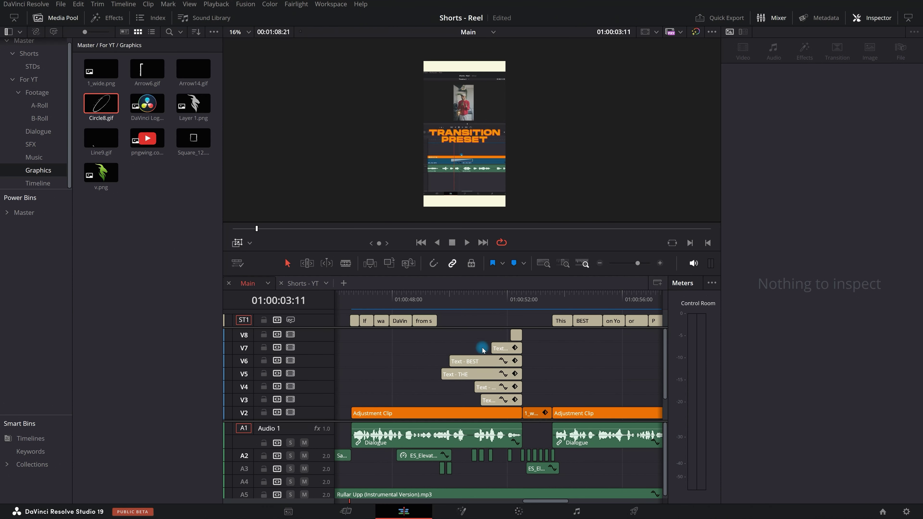
scroll(458, 330, "down", 3)
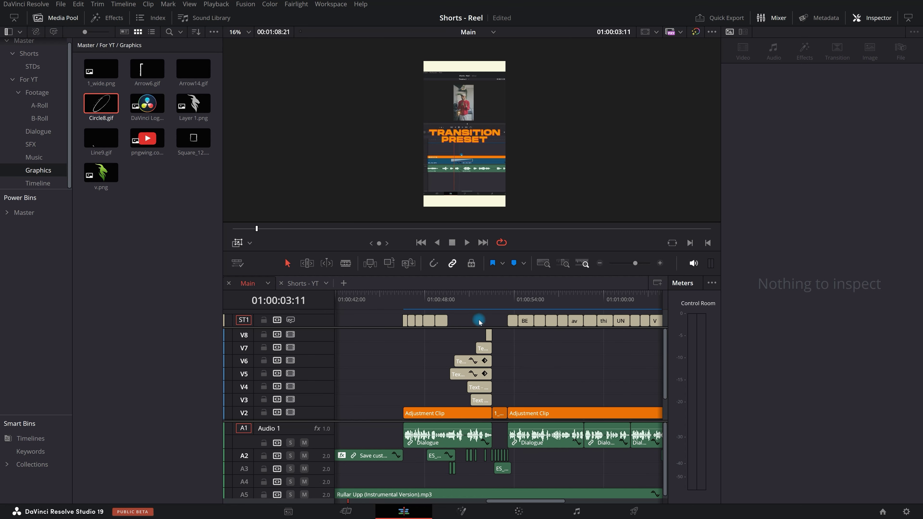
scroll(436, 320, "up", 4)
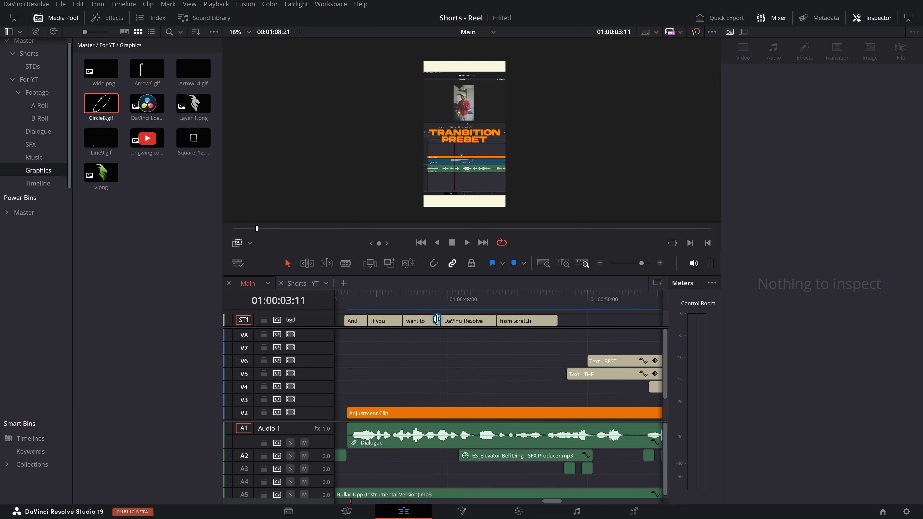
scroll(436, 319, "down", 1)
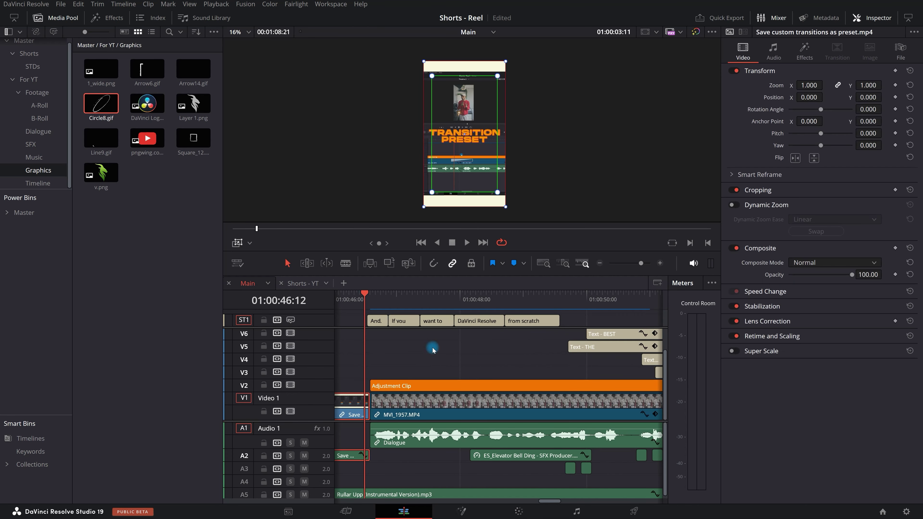
left_click(459, 362)
key("space")
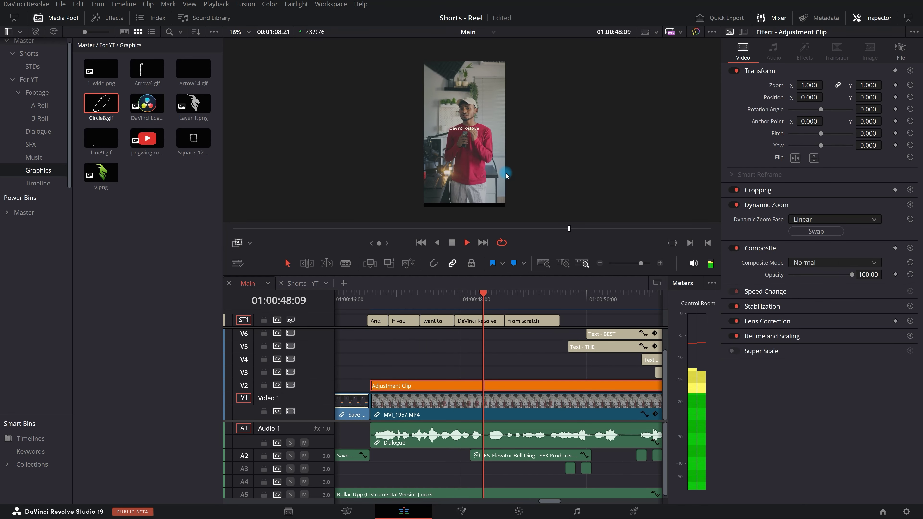
key("space")
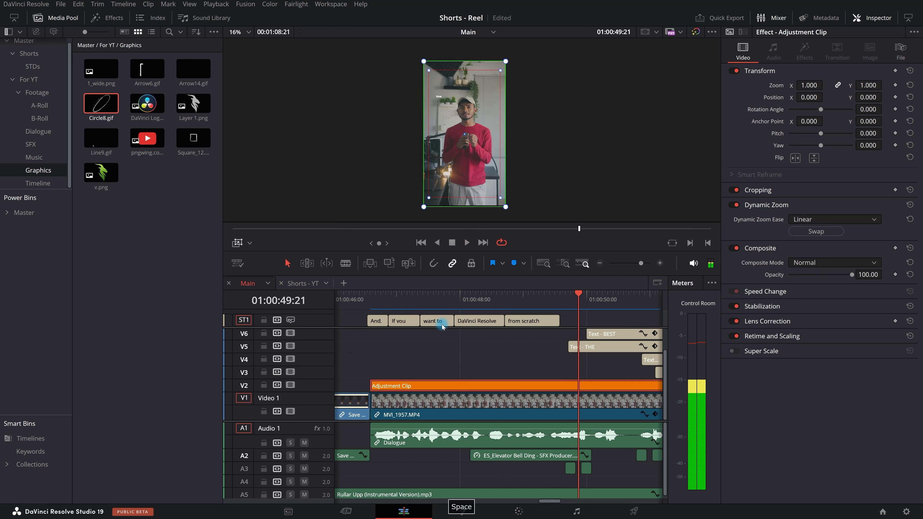
Add a subtitle track to the Shorts - YT timeline
left_click(305, 283)
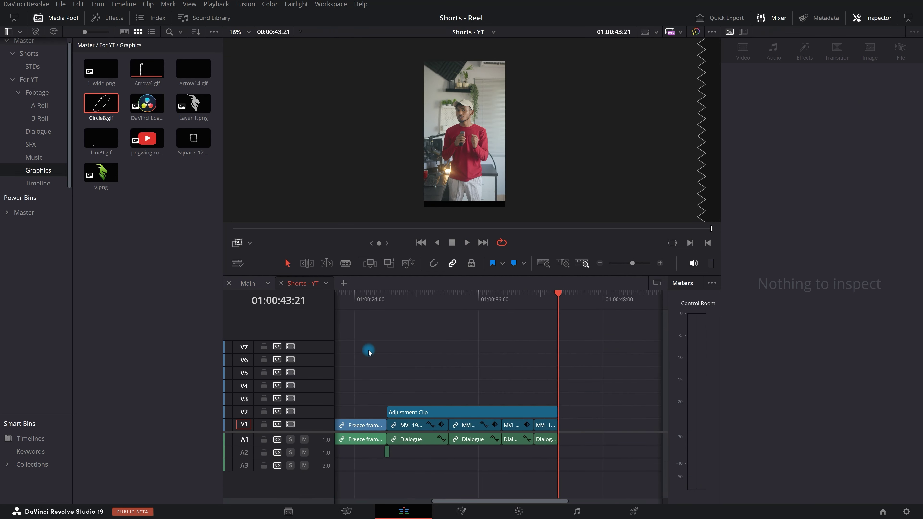
scroll(425, 351, "left", 5)
scroll(297, 362, "up", 3)
right_click(318, 338)
left_click(370, 342)
left_click_drag(318, 330, 316, 337)
scroll(484, 355, "right", 5)
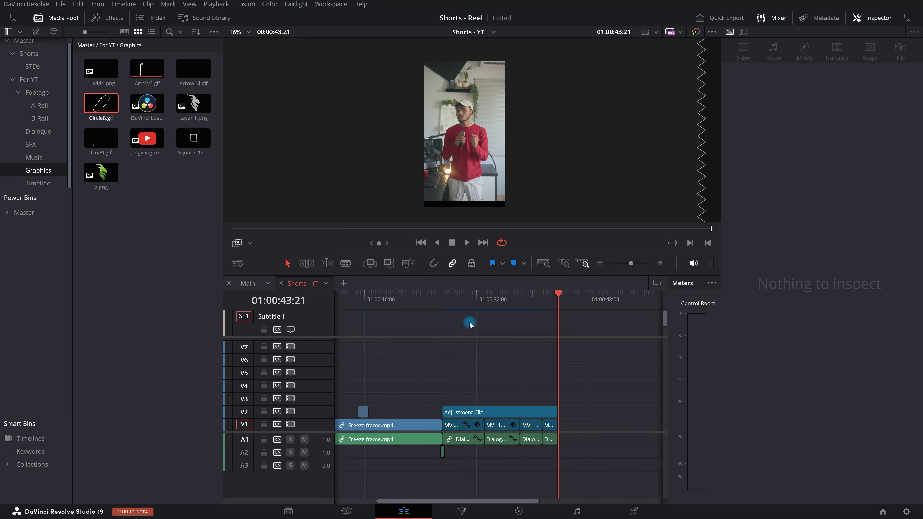
Try a default subtitle caption at 01:00:27:13 on the Subtitle 1 track, and delete it
right_click(465, 323)
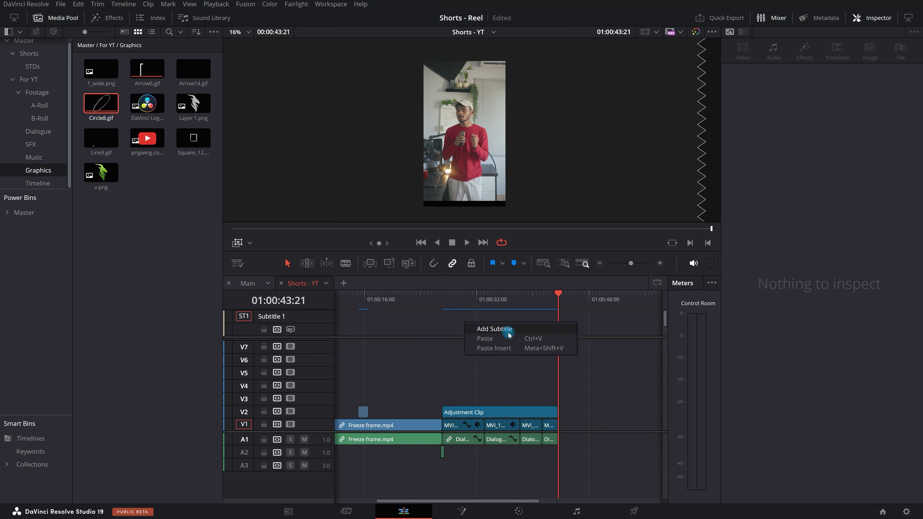
left_click(495, 329)
left_click_drag(573, 333, 452, 333)
scroll(452, 334, "up", 4)
left_click(439, 301)
key("space")
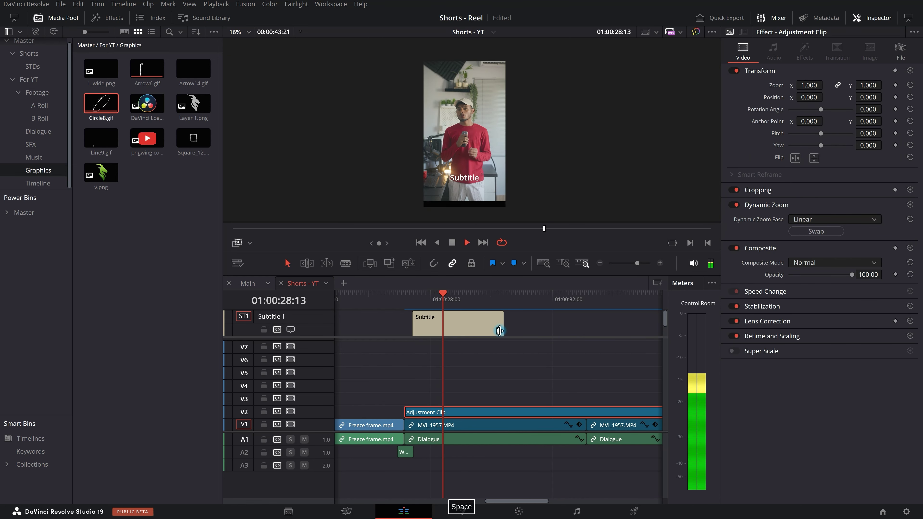
key("space")
scroll(429, 330, "down", 2)
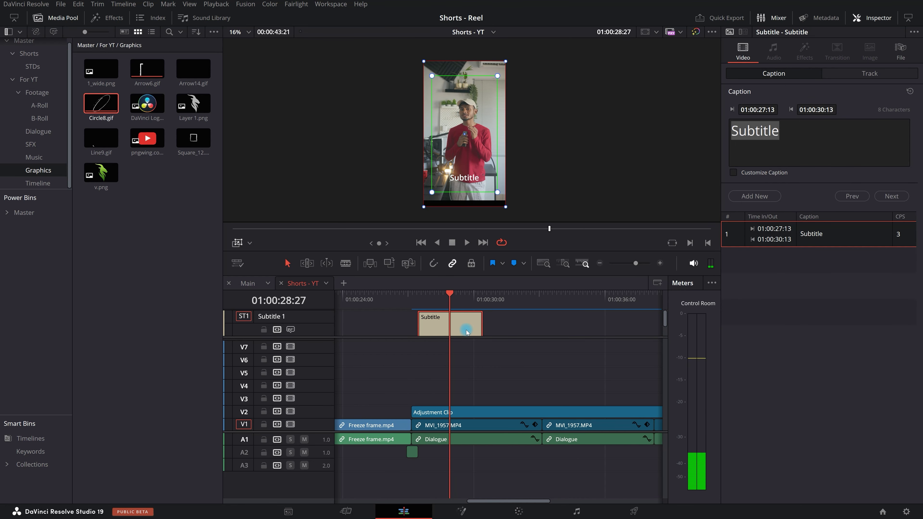
key("BackSpace")
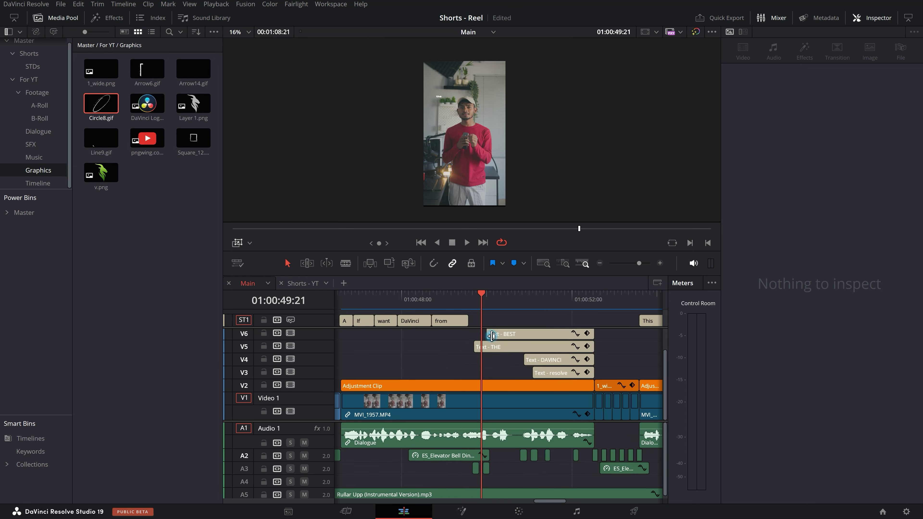
Select and copy all the subtitle clips on the Main timeline's ST1 track
scroll(535, 337, "down", 3)
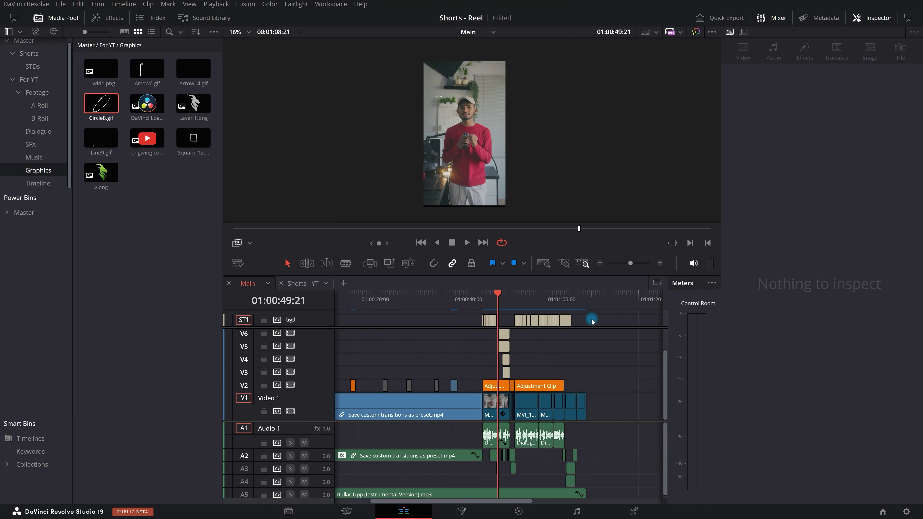
left_click_drag(592, 321, 480, 322)
key("ctrl+c")
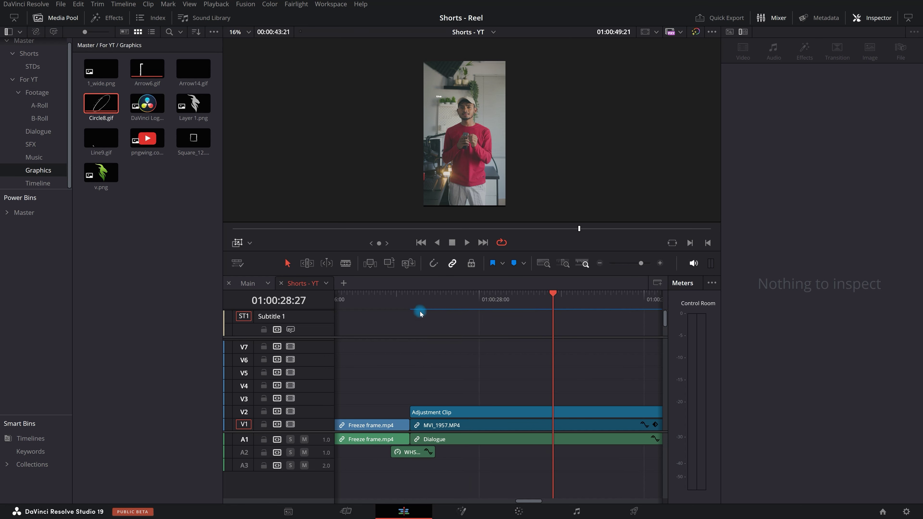
Turn on snapping and paste the copied subtitles into Shorts - YT at 01:00:27:05, where the Adjustment Clip starts
left_click(408, 301)
scroll(407, 300, "up", 3)
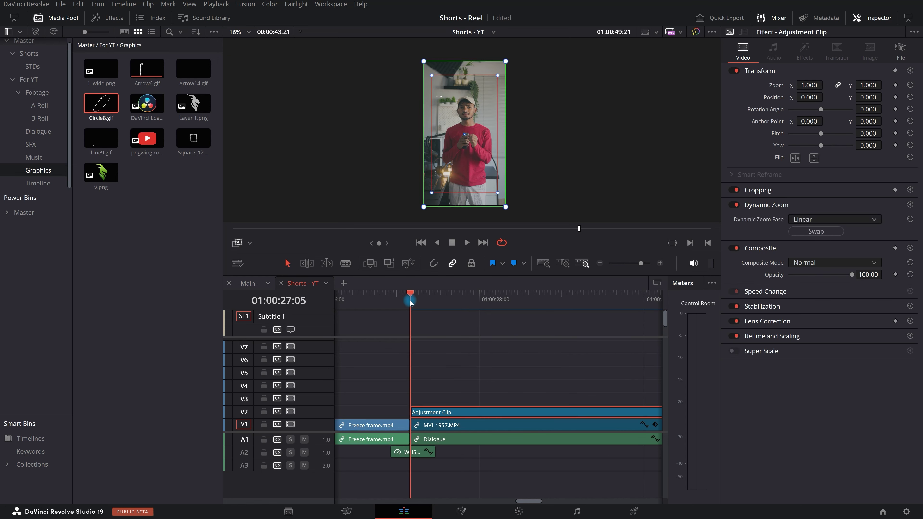
scroll(476, 350, "down", 3)
left_click(433, 263)
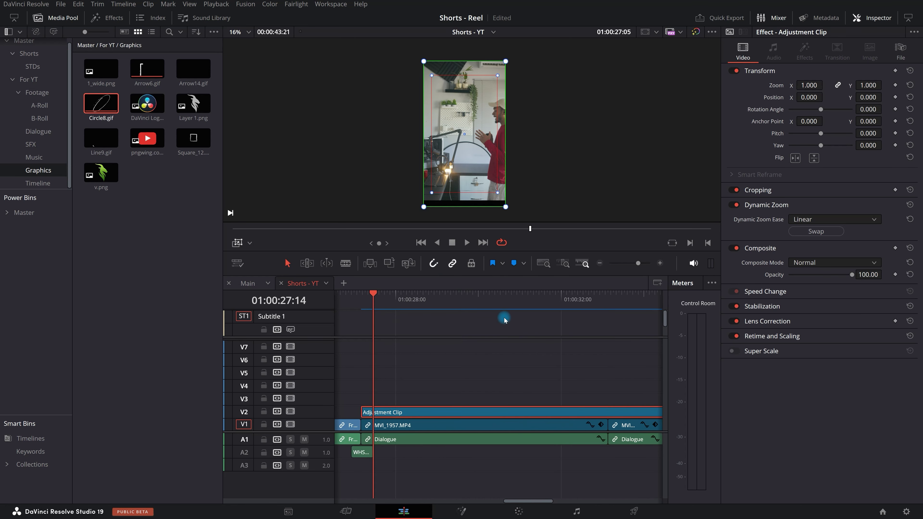
scroll(504, 320, "down", 2)
left_click(417, 308)
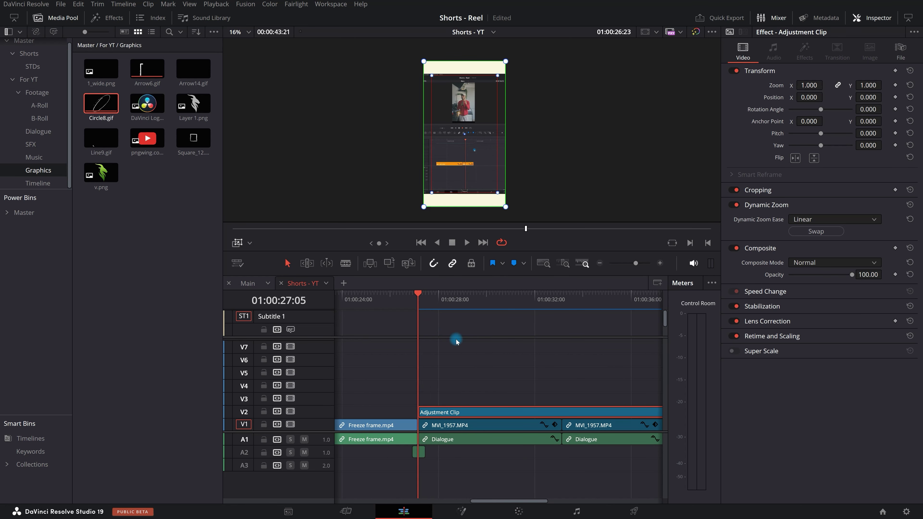
key("ctrl+v")
Play back the pasted subtitles from the start of the talking footage to check their timing against the dialogue
scroll(450, 337, "up", 3)
left_click(446, 304)
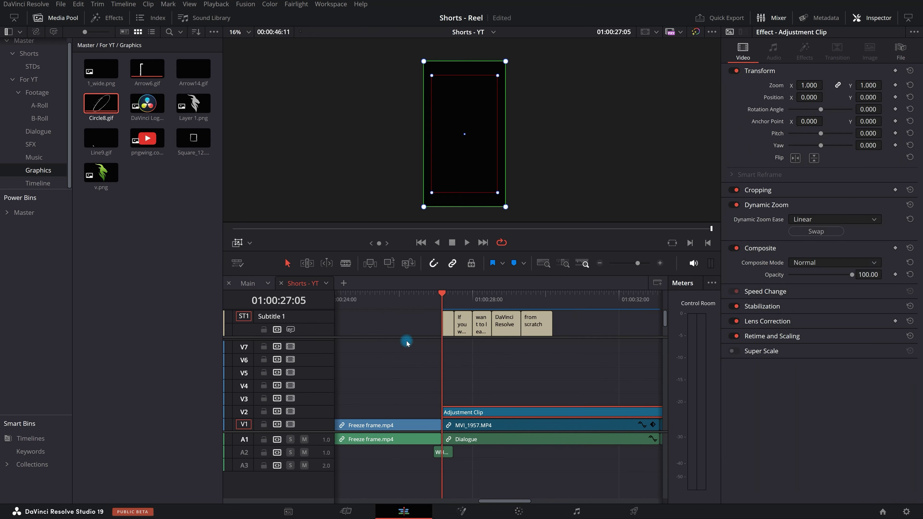
scroll(355, 340, "down", 2)
key("space")
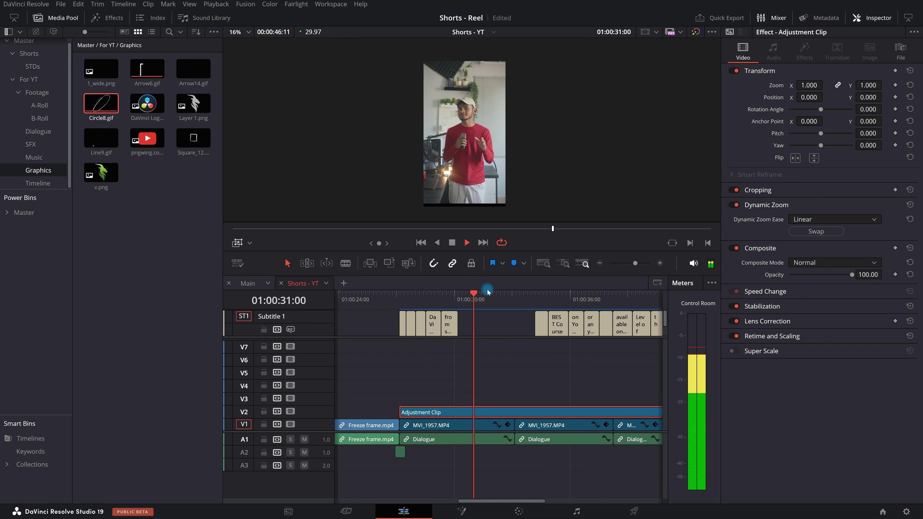
key("space")
left_click(417, 303)
scroll(420, 308, "up", 3)
key("space")
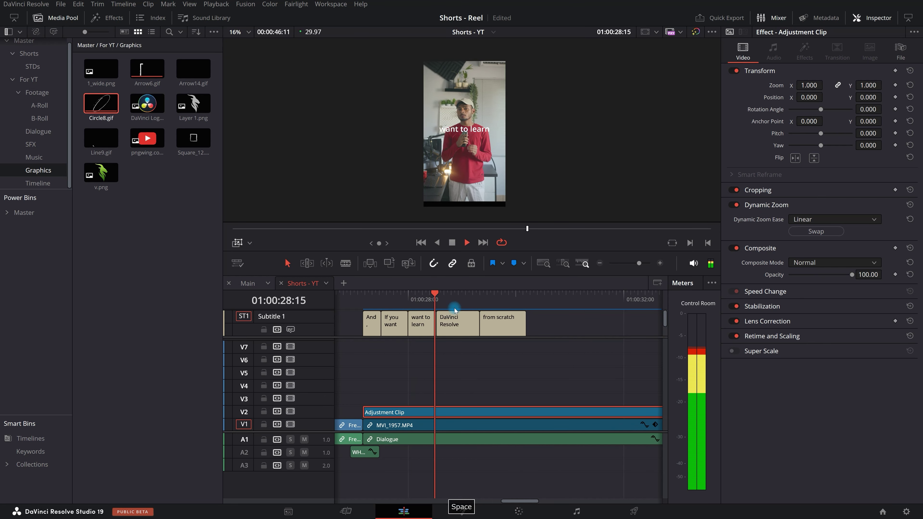
key("space")
Set the text size for the whole subtitle track to 33
left_click(490, 323)
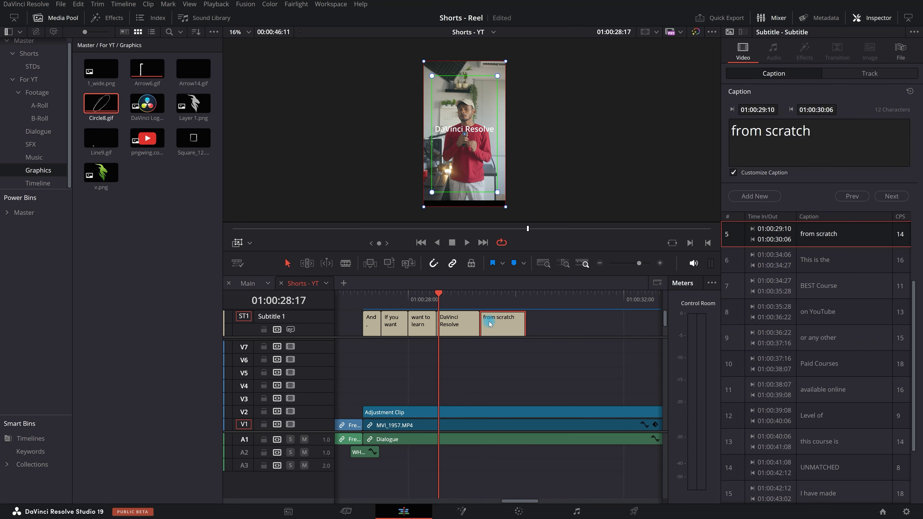
left_click(870, 73)
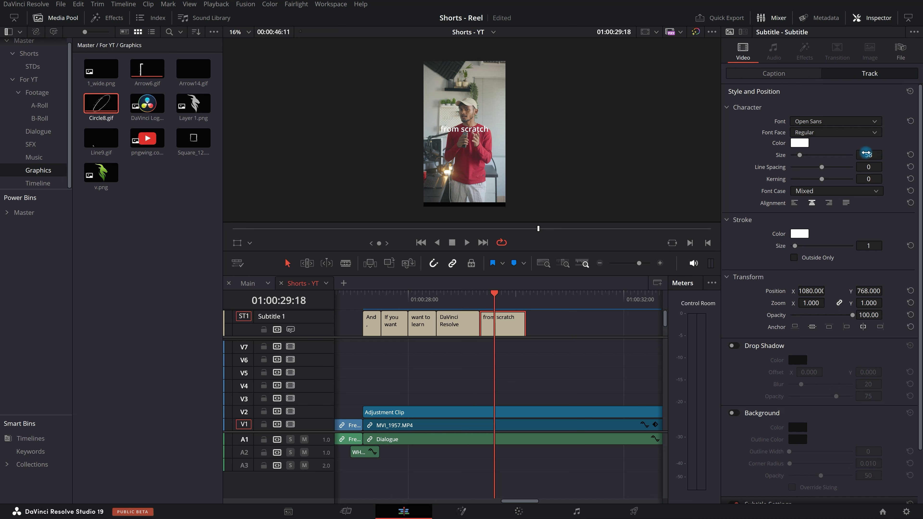
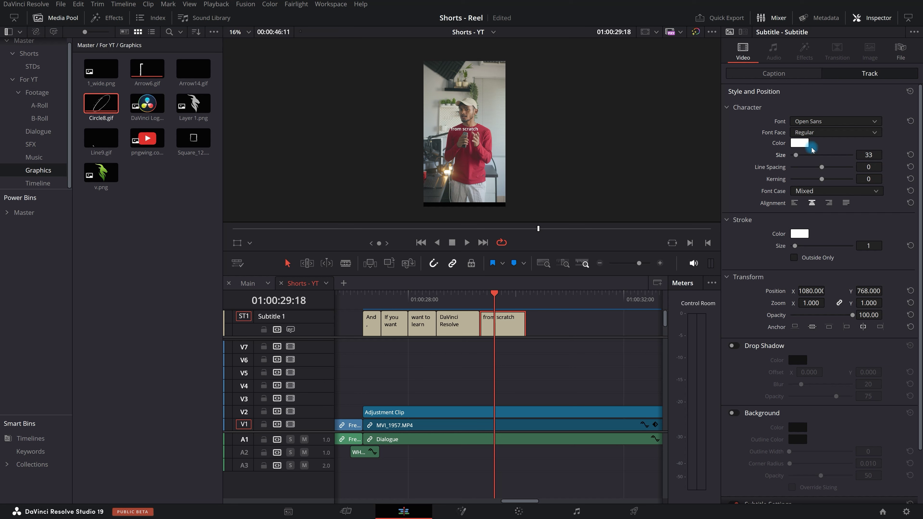
Set the subtitle track's font to Nohemi with the Regular font face
left_click(825, 126)
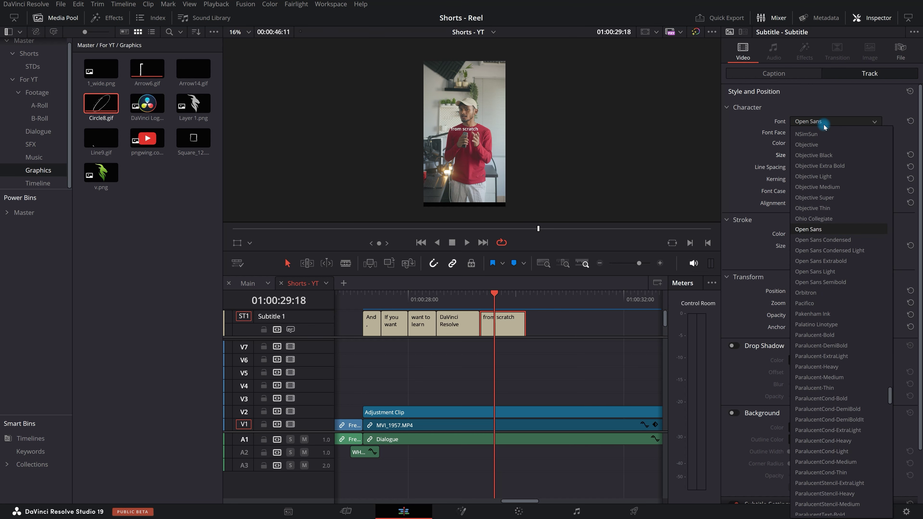
scroll(825, 126, "up", 8)
key("Down")
key("Down")
key("Up")
key("Up")
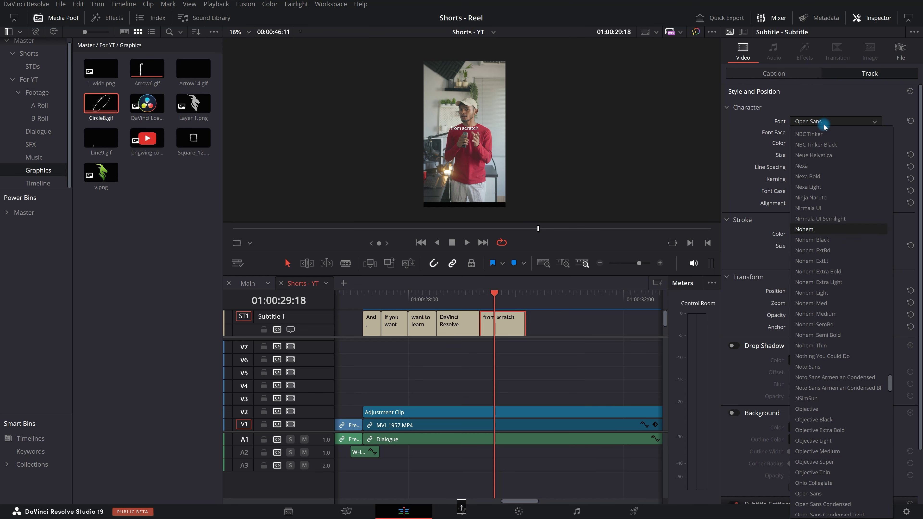
key("Return")
left_click(854, 134)
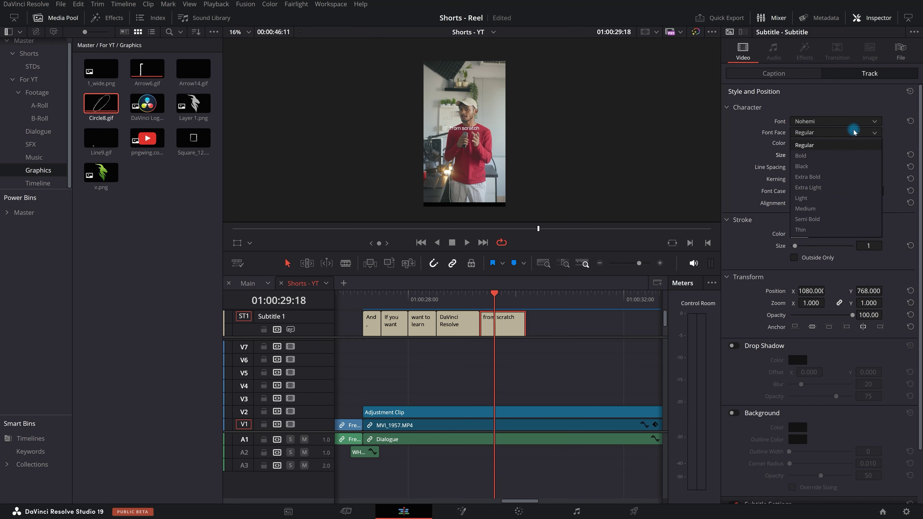
left_click(854, 210)
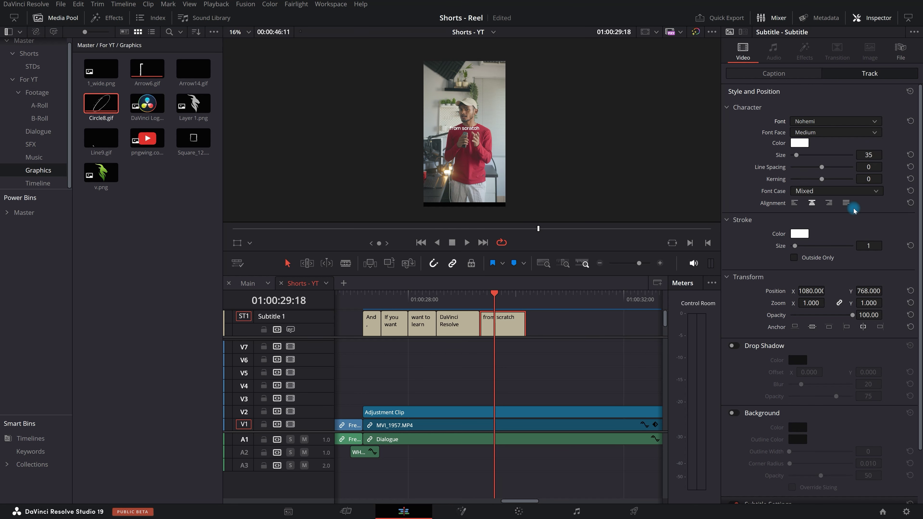
left_click(839, 130)
left_click(829, 147)
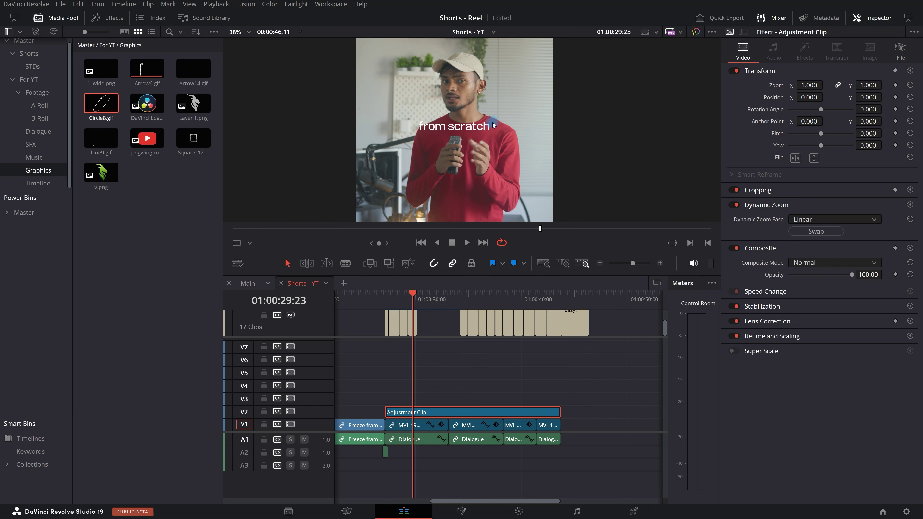
Change the subtitle track's text color to a bright cream, using a tone sampled from the screen
scroll(498, 327, "up", 5)
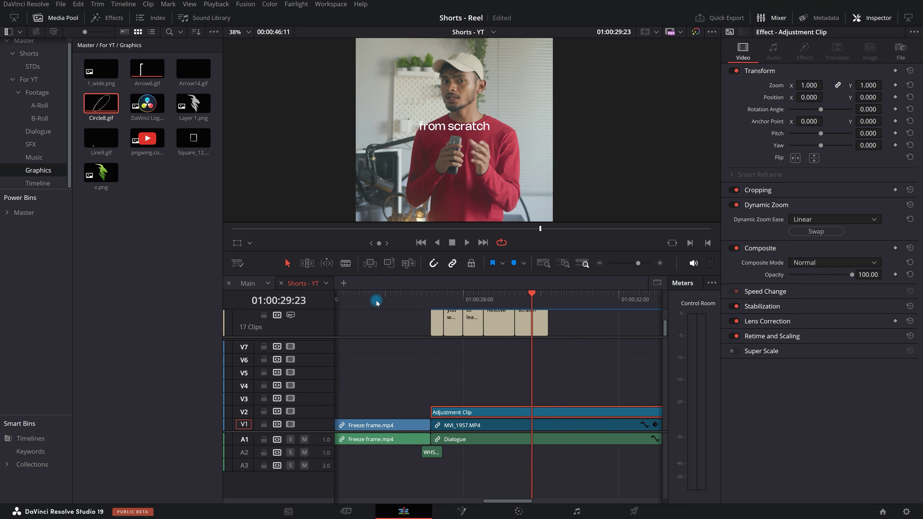
scroll(497, 327, "up", 2)
left_click(497, 327)
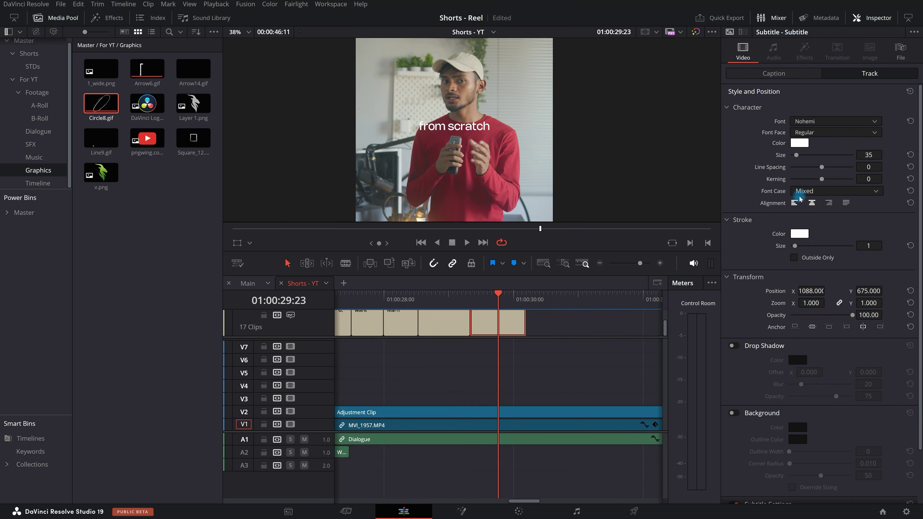
left_click(814, 144)
left_click_drag(553, 145, 845, 133)
left_click(664, 241)
left_click(471, 65)
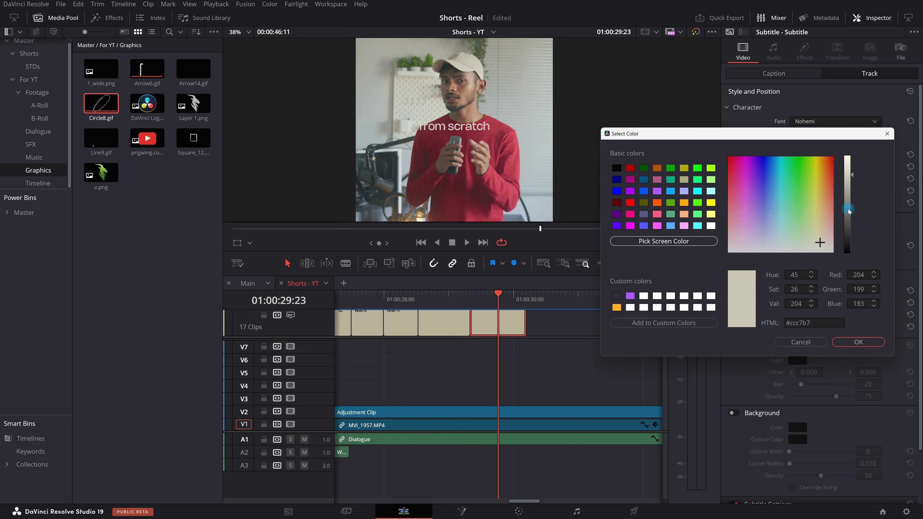
left_click_drag(851, 177, 854, 127)
left_click(858, 342)
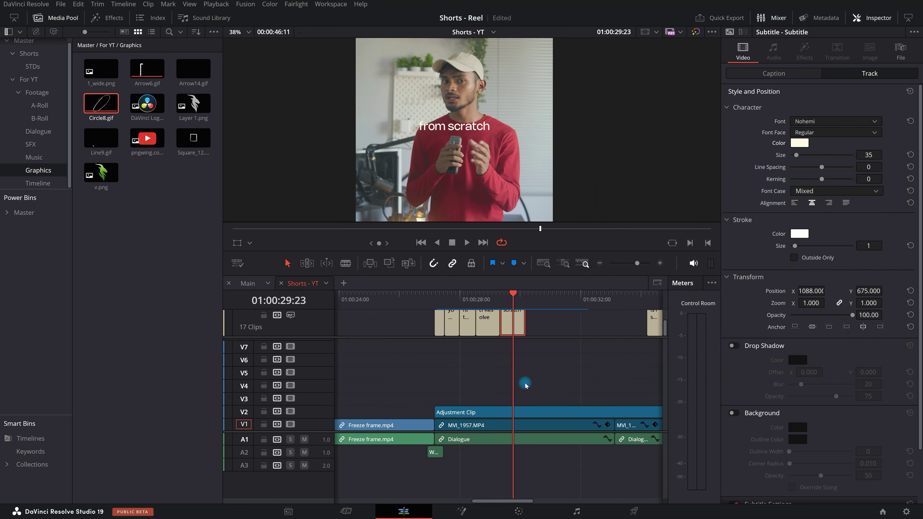
Play back the talking footage from the start of the Adjustment Clip to review the styled subtitles and their timing
scroll(525, 383, "down", 8)
left_click(423, 302)
key("space")
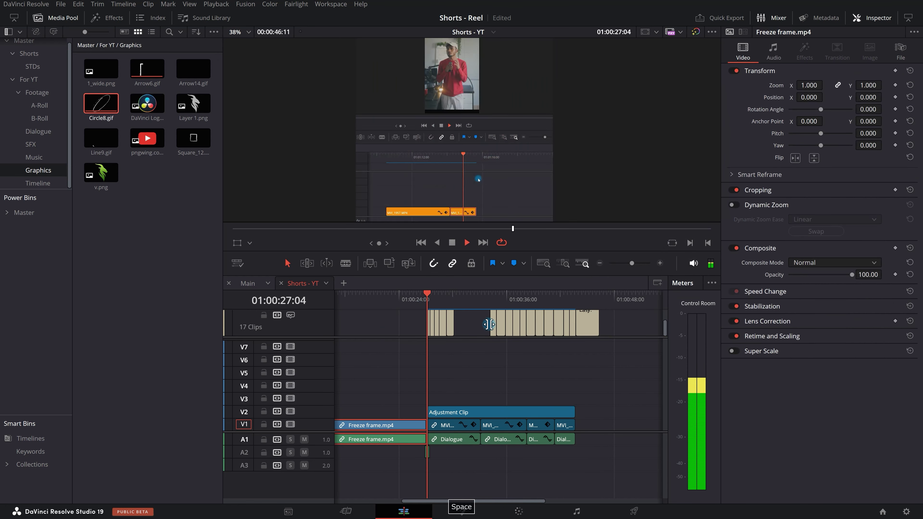
scroll(410, 323, "up", 4)
scroll(425, 325, "down", 5)
scroll(473, 143, "down", 2)
scroll(473, 143, "down", 1)
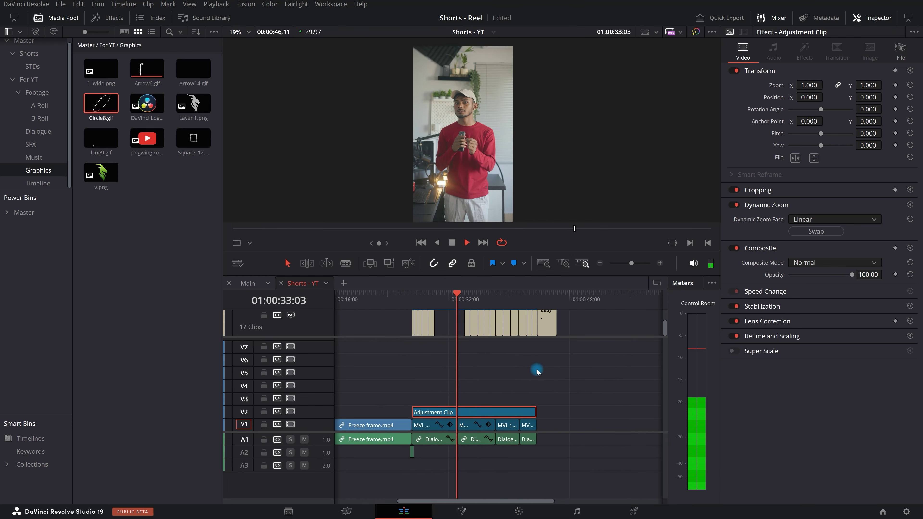
scroll(506, 374, "up", 2)
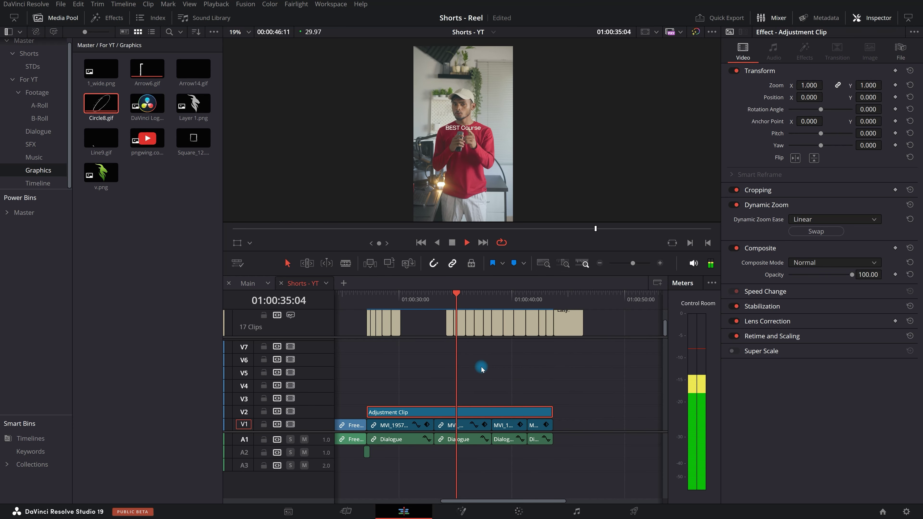
scroll(480, 367, "up", 2)
scroll(522, 361, "down", 1)
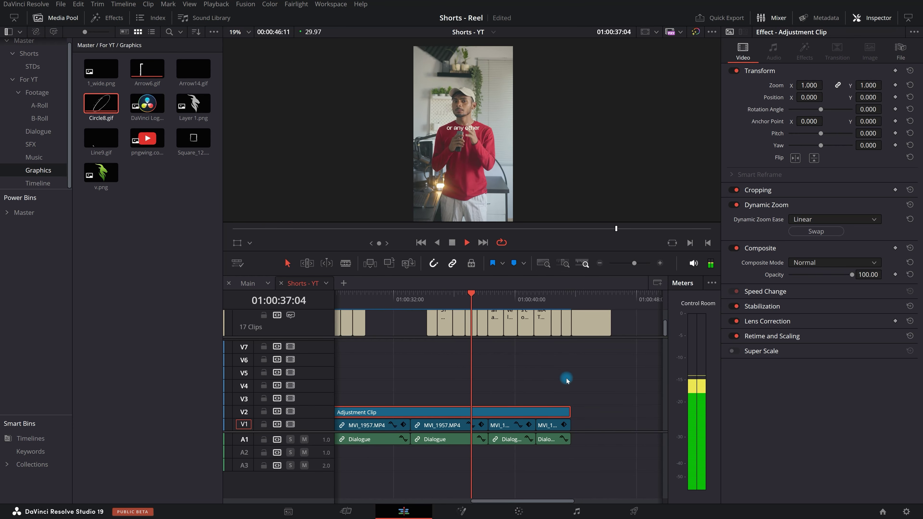
scroll(586, 382, "up", 1)
scroll(546, 371, "down", 3)
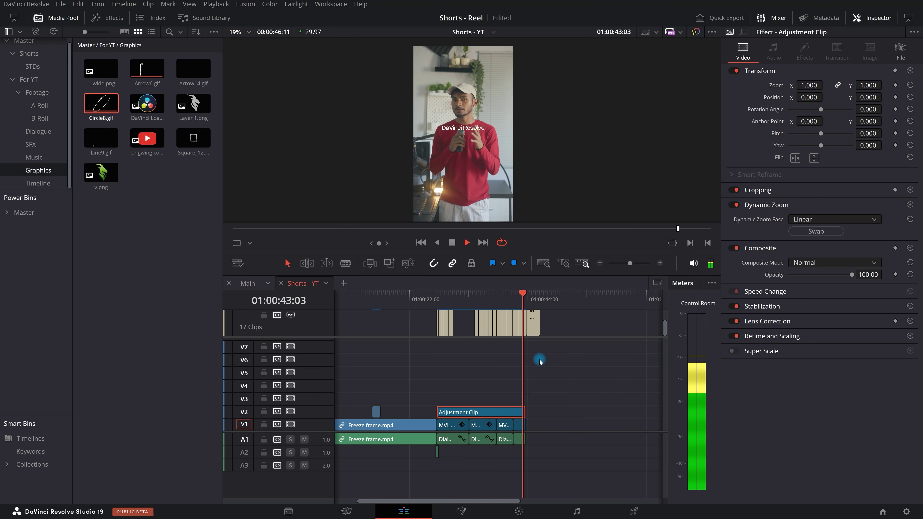
key("space")
Play back the unsubtitled stretch after "from scratch" and save the project
scroll(524, 332, "up", 2)
left_click(439, 302)
scroll(466, 316, "down", 5)
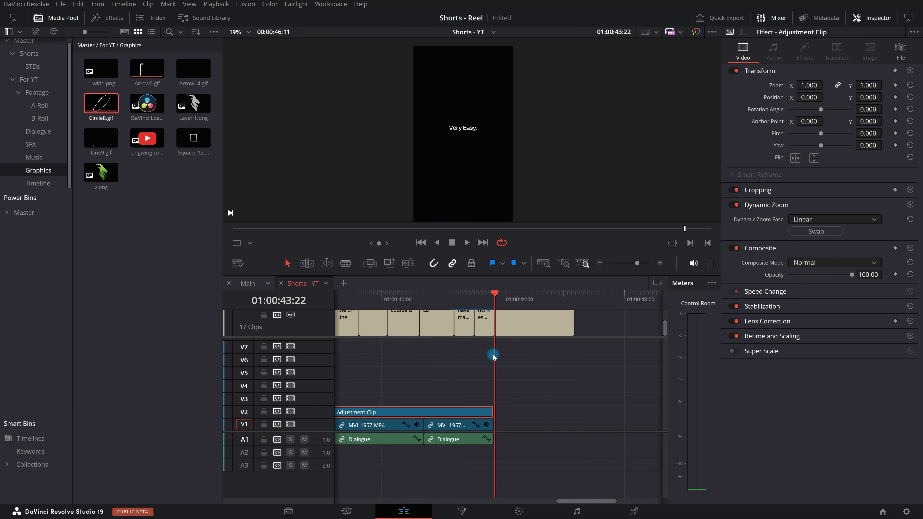
scroll(395, 358, "up", 2)
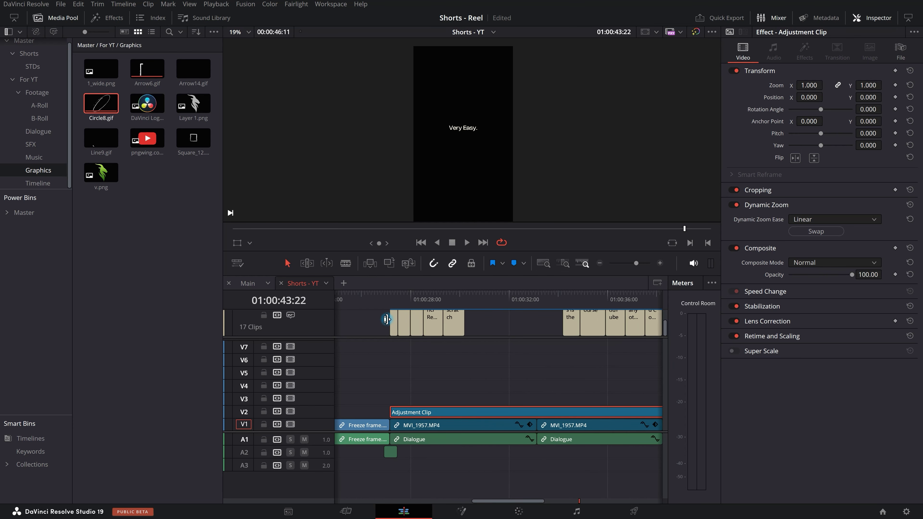
left_click(466, 305)
key("space")
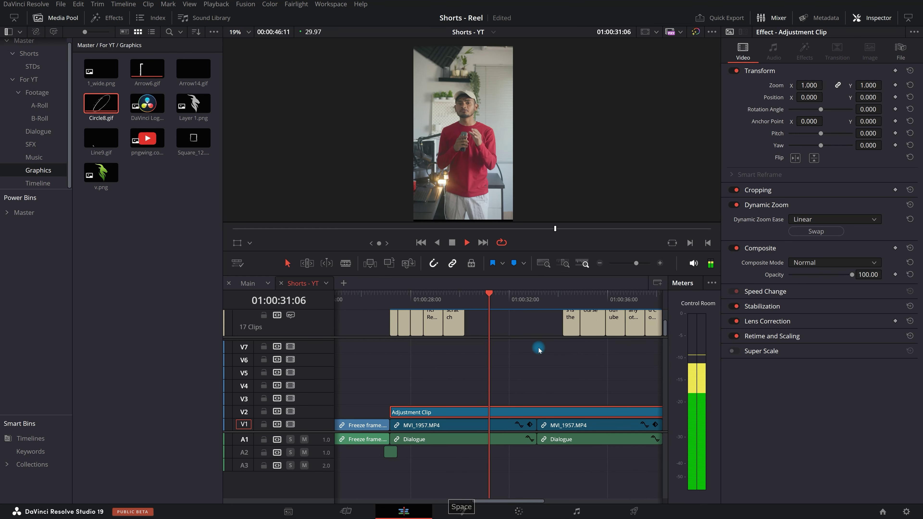
key("ctrl+s")
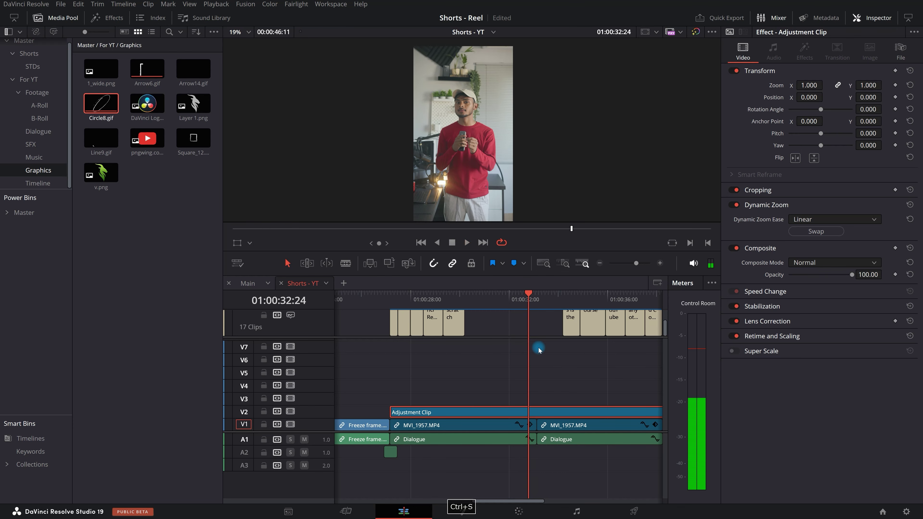
In the Main timeline, select the text titles on V3 to V8 with their sound effects on A2 and A3, and copy them
left_click(248, 283)
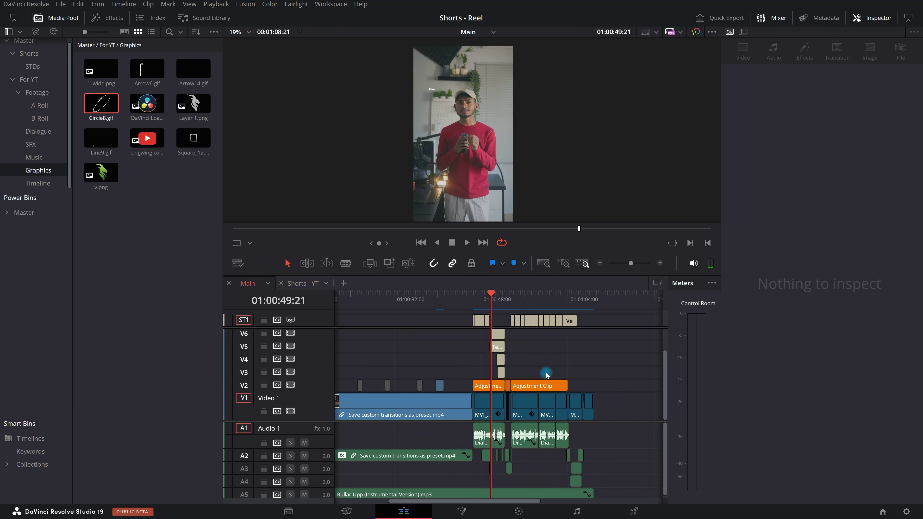
left_click(529, 345)
scroll(545, 401, "up", 2)
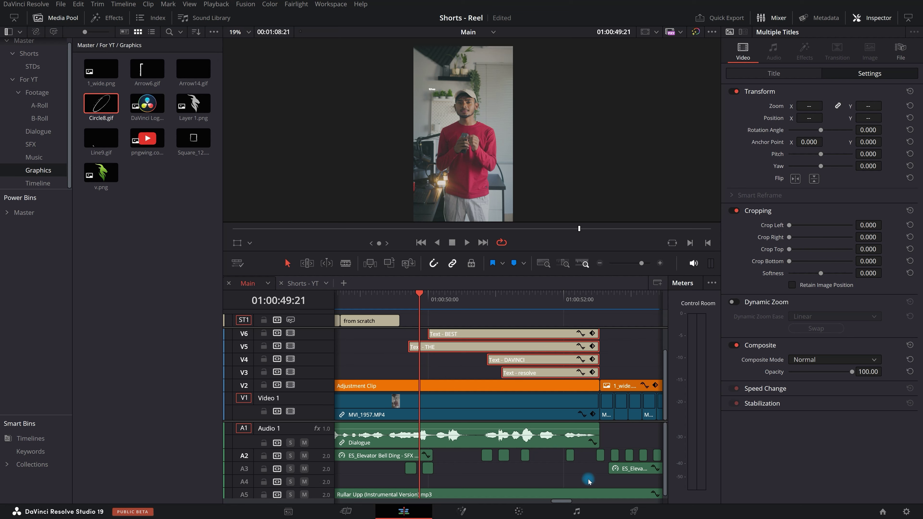
left_click_drag(602, 470, 480, 453)
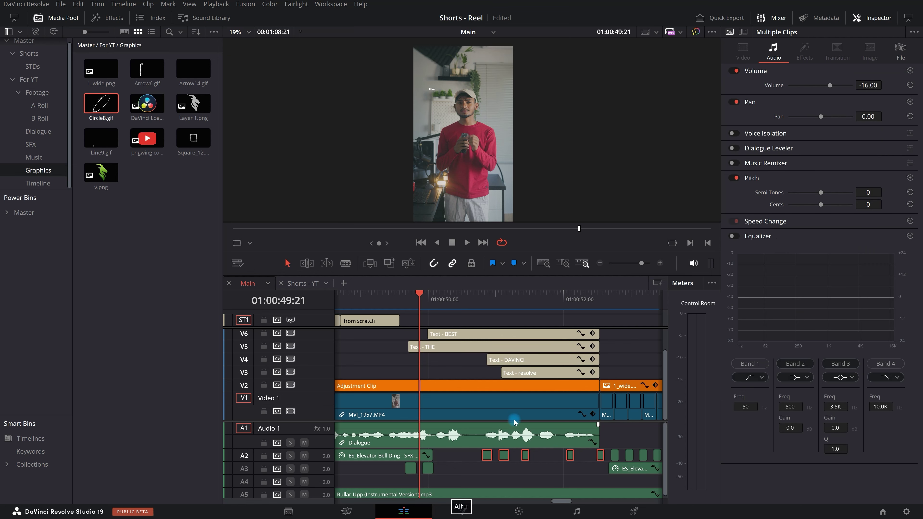
left_click_drag(629, 371, 538, 330)
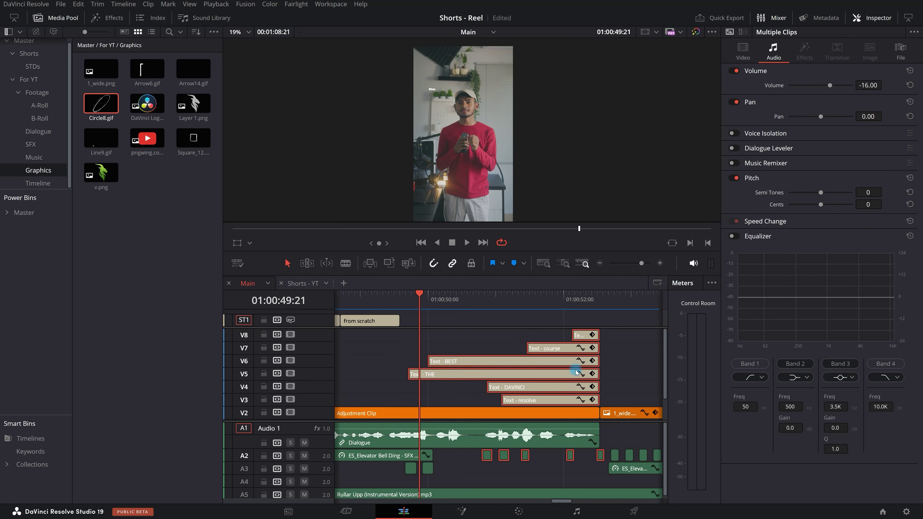
left_click_drag(408, 473, 402, 467)
key("ctrl+c")
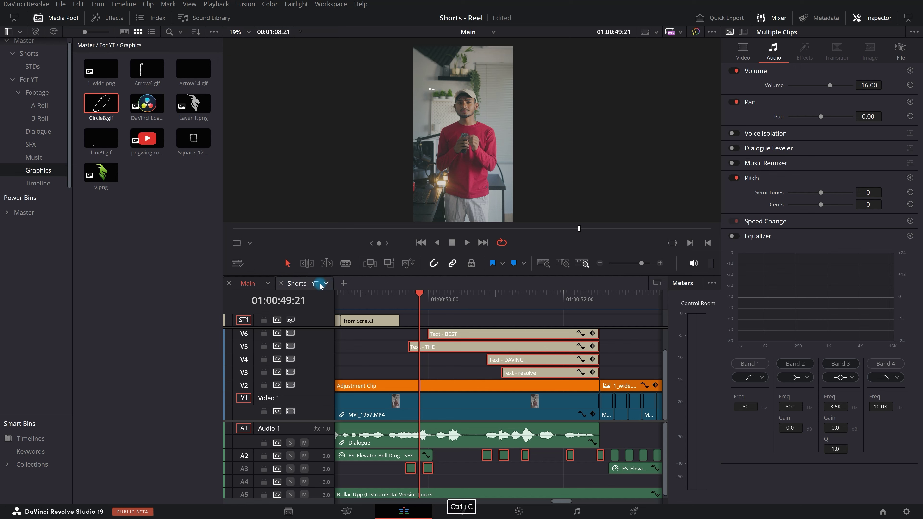
In Shorts - YT, turn off auto track selection for V1, V2 and A1, and paste the copied titles and sound effects at 01:00:30:06
left_click(327, 286)
scroll(470, 364, "up", 3)
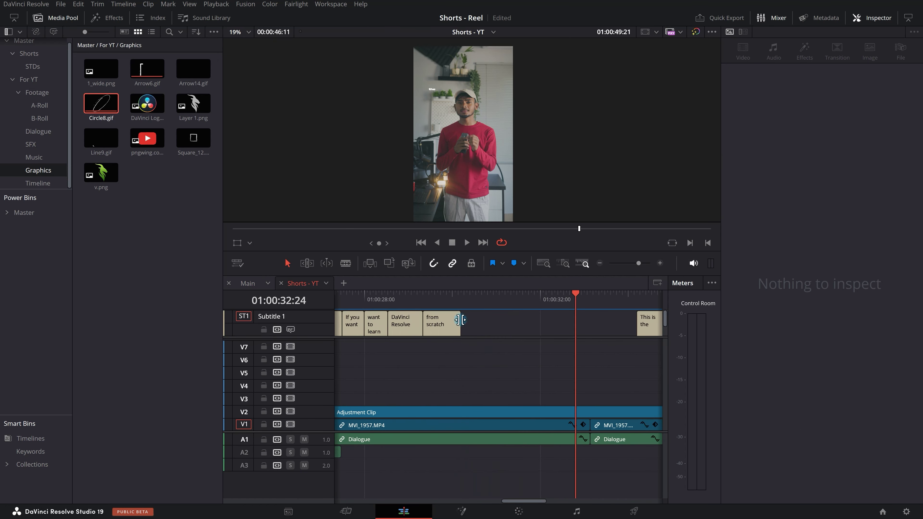
left_click(460, 304)
scroll(447, 388, "down", 3)
left_click(482, 474)
left_click(370, 466)
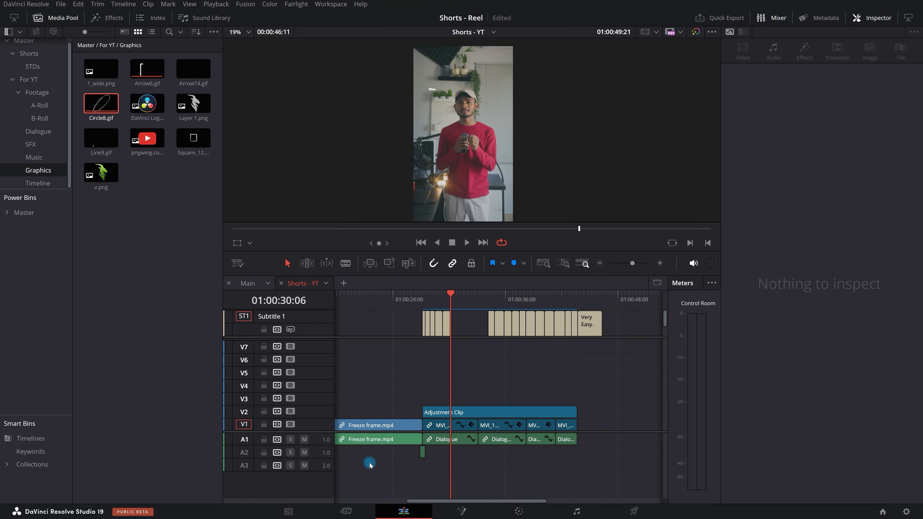
left_click(424, 412)
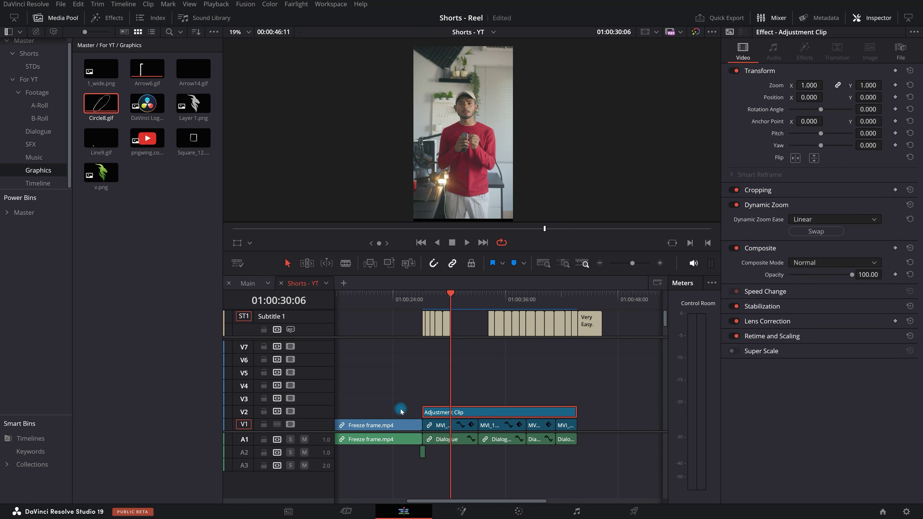
left_click(275, 413)
left_click(277, 440)
left_click(527, 466)
key("ctrl+v")
scroll(478, 446, "up", 8)
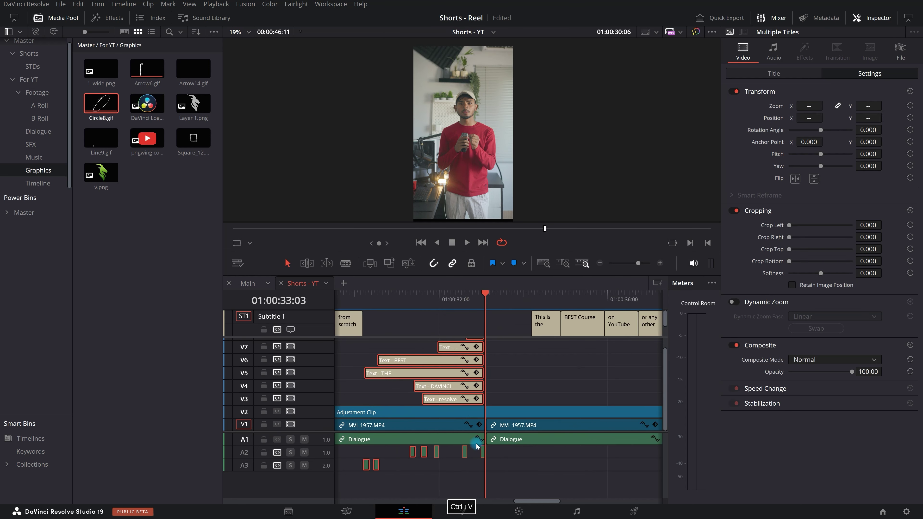
Play back the start of the pasted titles repeatedly to find where the first word "THE" is spoken
scroll(359, 367, "left", 2)
left_click(403, 297)
key("space")
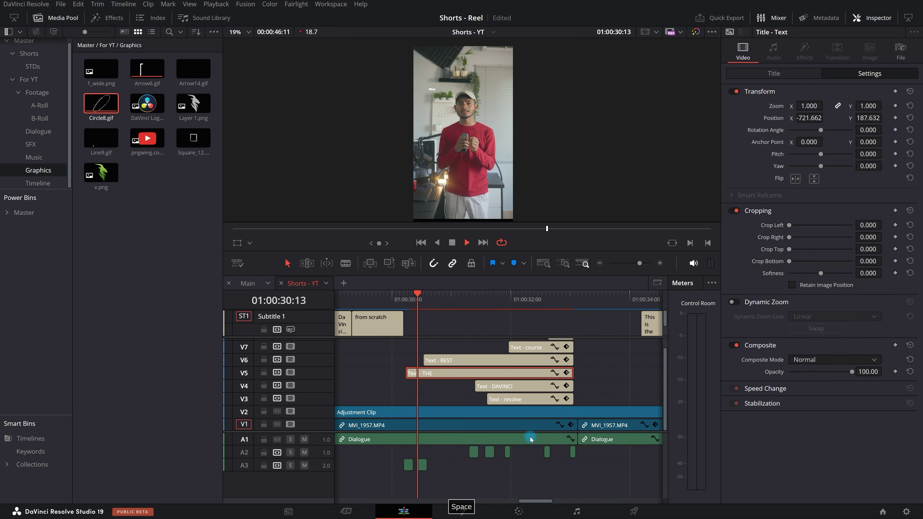
key("space")
scroll(444, 328, "down", 2)
left_click(417, 299)
left_click(460, 373)
key("space")
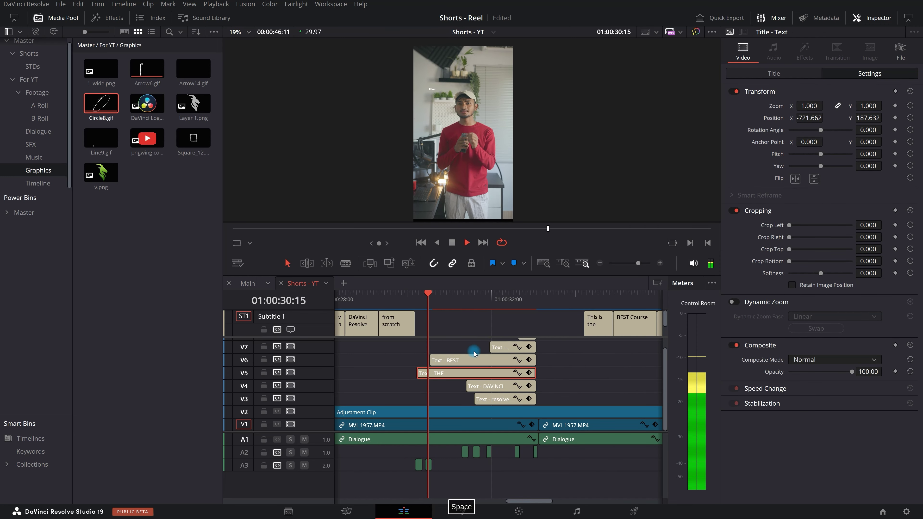
key("space")
scroll(439, 303, "up", 3)
left_click(412, 300)
scroll(411, 301, "down", 1)
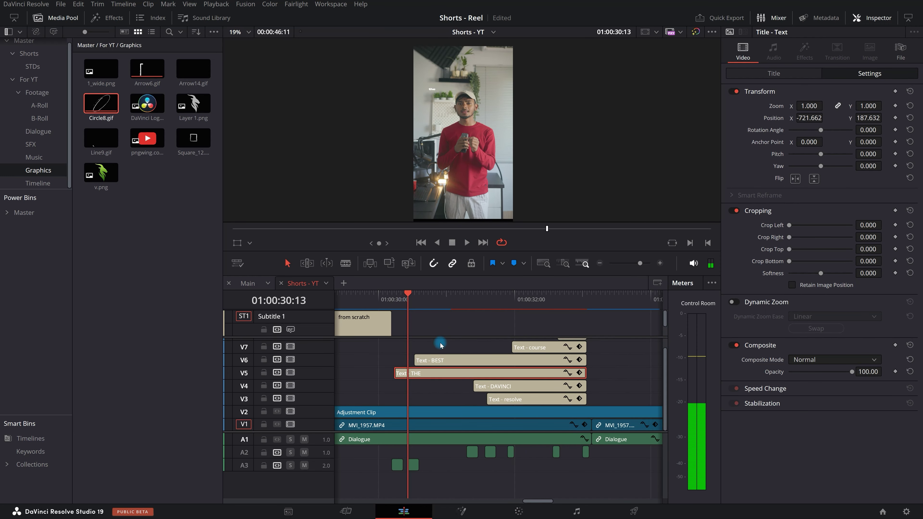
key("space")
key("space")
Link the pasted titles and sound effects and move them together so the "THE" title starts at 01:00:30:11
left_click(403, 301)
left_click_drag(615, 466, 381, 411)
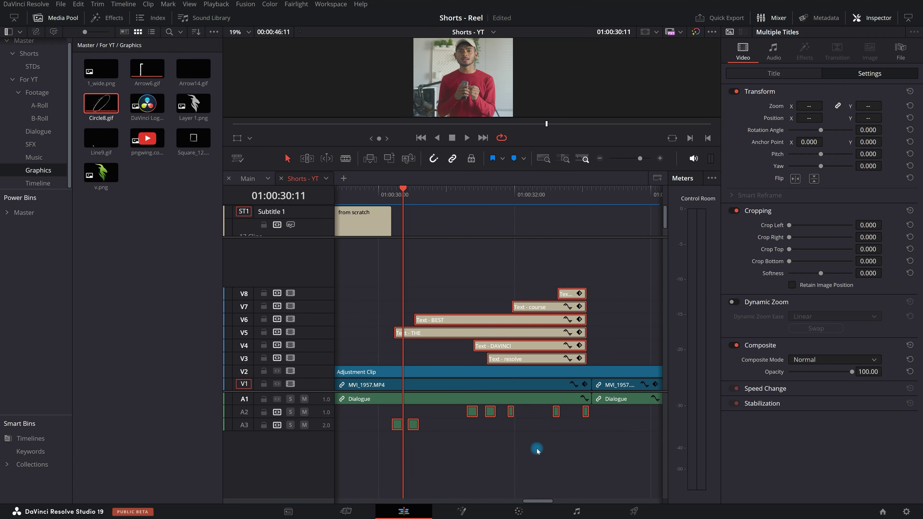
right_click(500, 347)
left_click(556, 258)
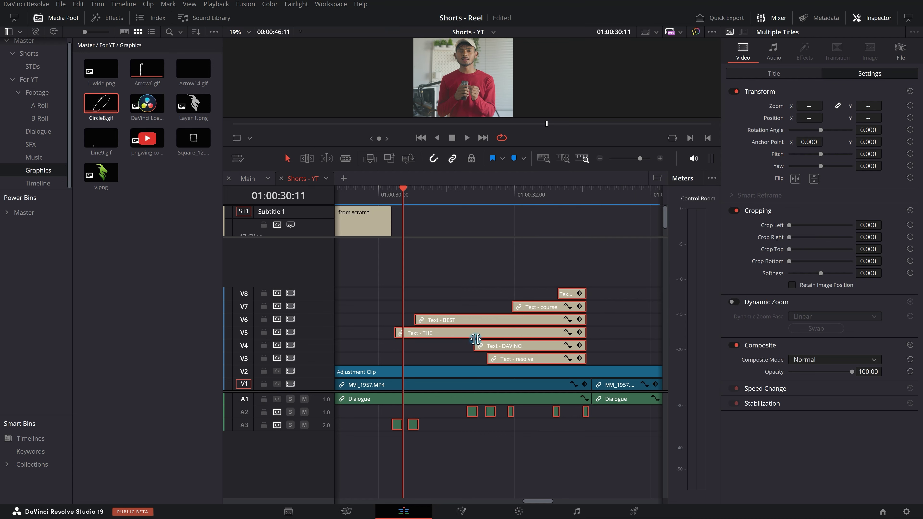
left_click_drag(477, 336, 483, 336)
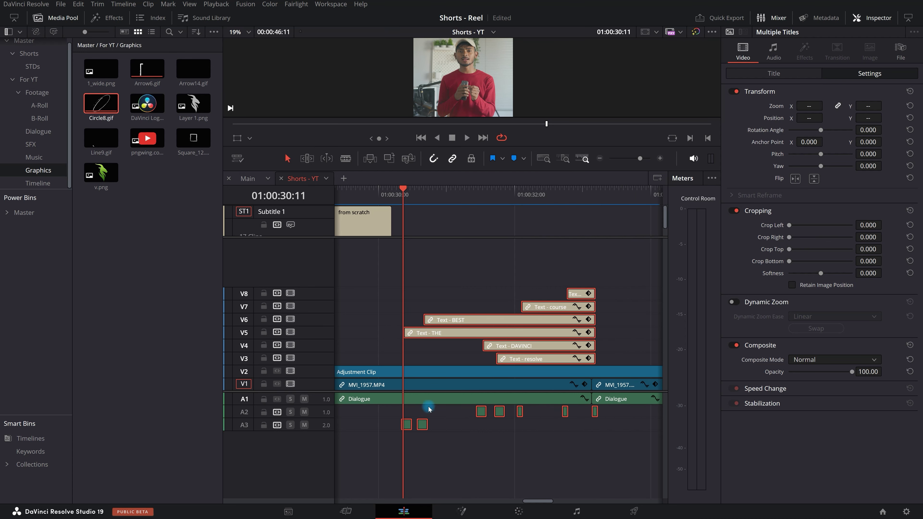
Enlarge the viewer area and play back the moved titles to check their timing against the dialogue
scroll(429, 409, "down", 2)
left_click_drag(490, 173, 495, 274)
scroll(398, 303, "down", 2)
key("space")
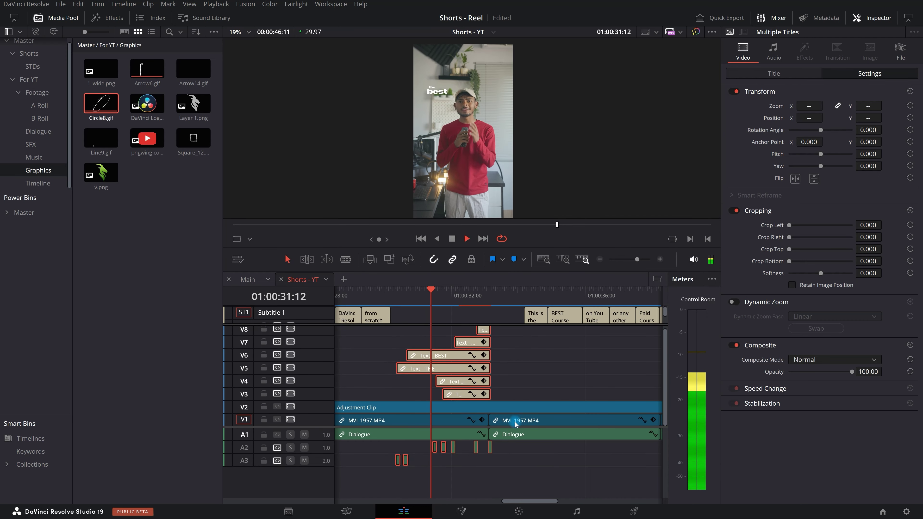
key("space")
scroll(515, 424, "up", 3)
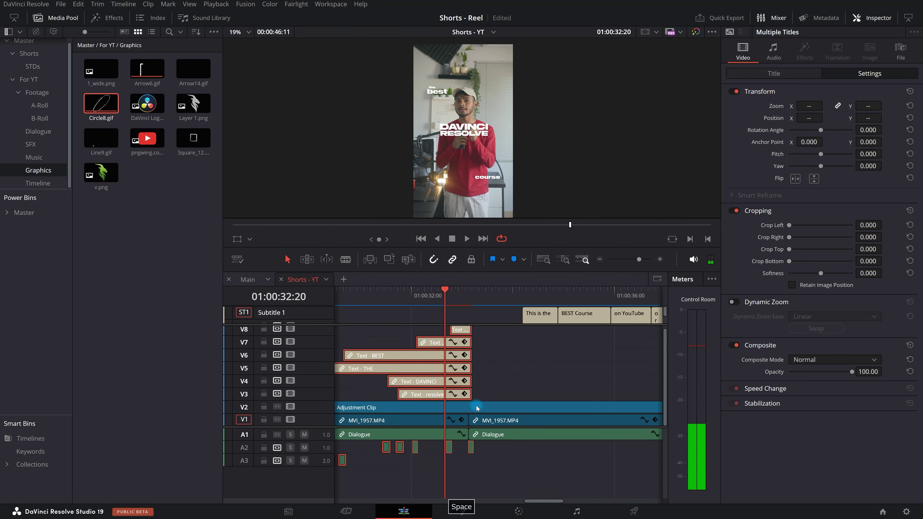
Play back the pasted titles in Shorts - YT from the "THE" title through the end of the "course" title
left_click(399, 300)
scroll(539, 380, "down", 3)
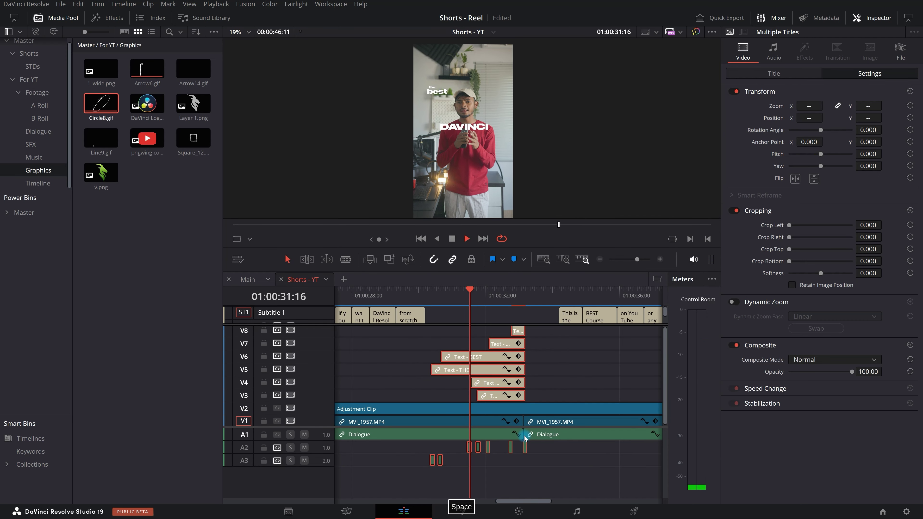
scroll(525, 438, "up", 2)
key("space")
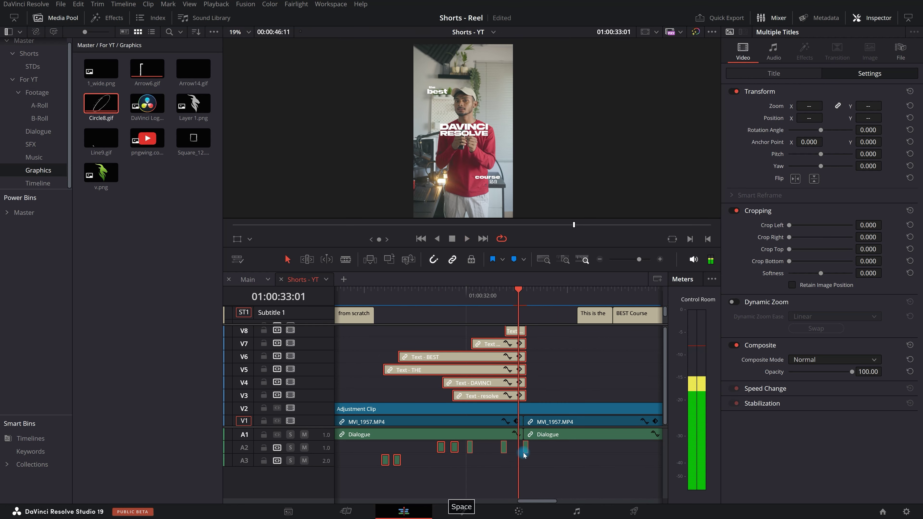
scroll(540, 462, "down", 2)
key("space")
left_click_drag(426, 301, 408, 302)
Shrink the viewer to give the timeline more room, and replay the titles and the subtitles before them
left_click_drag(516, 249, 517, 203)
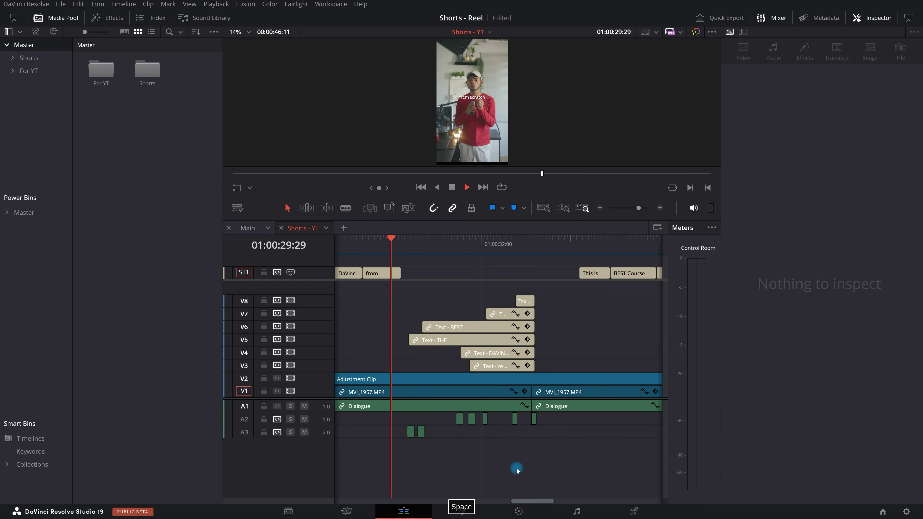
key("space")
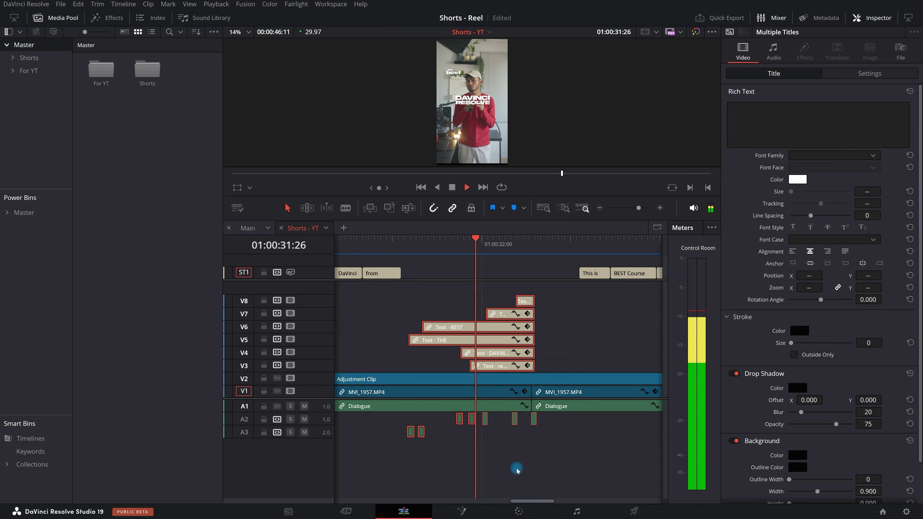
key("space")
scroll(493, 440, "down", 2)
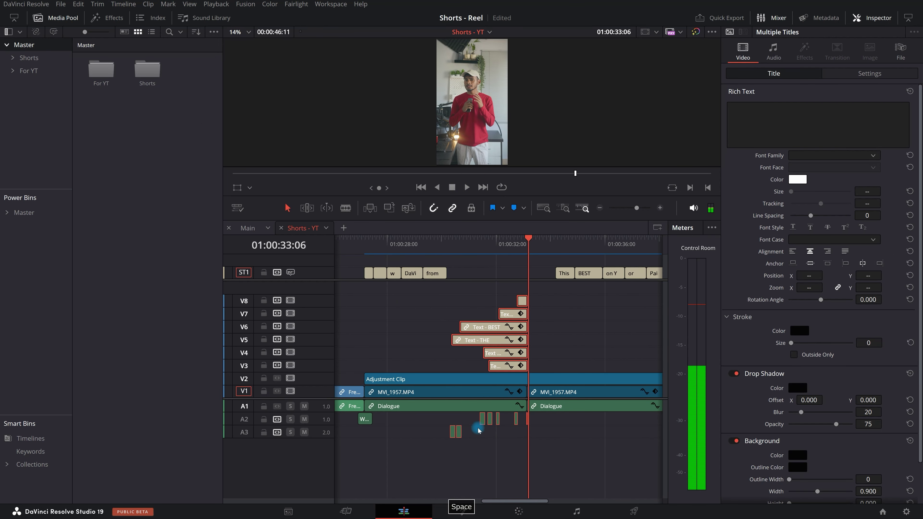
scroll(494, 440, "right", 3)
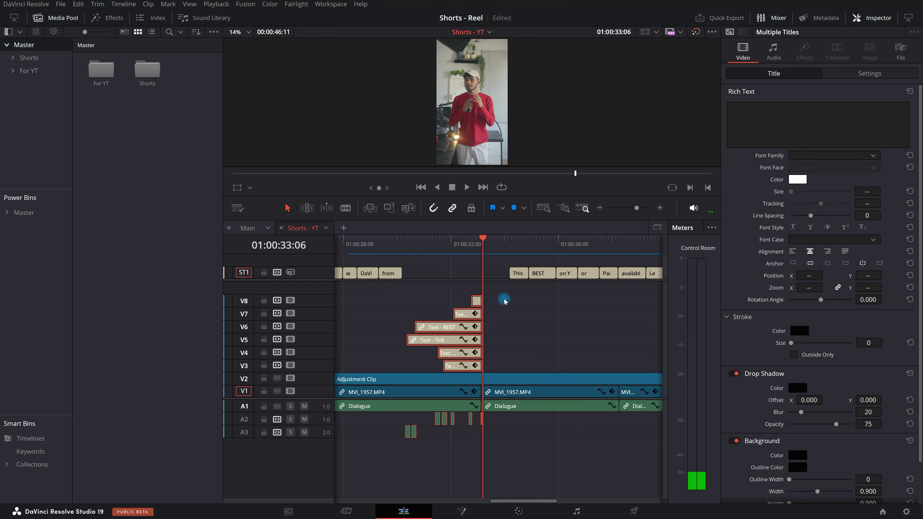
scroll(504, 301, "down", 3)
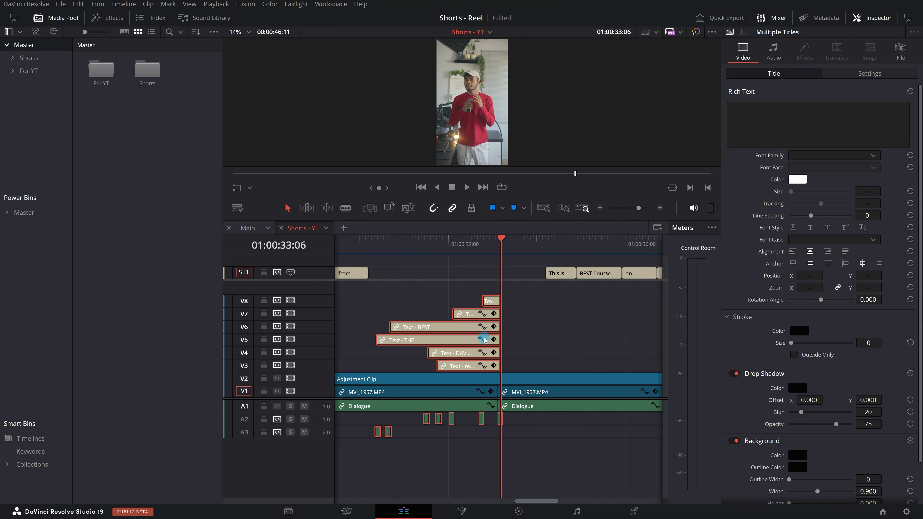
left_click(382, 247)
key("space")
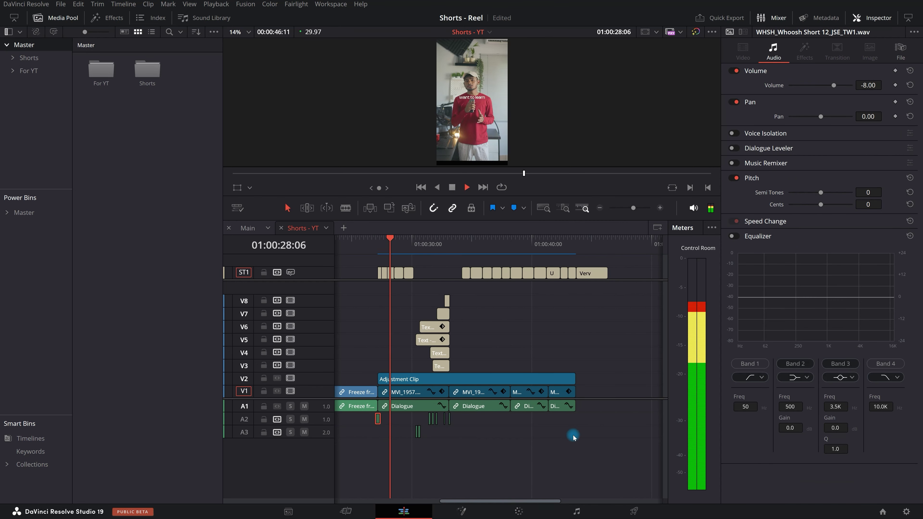
key("space")
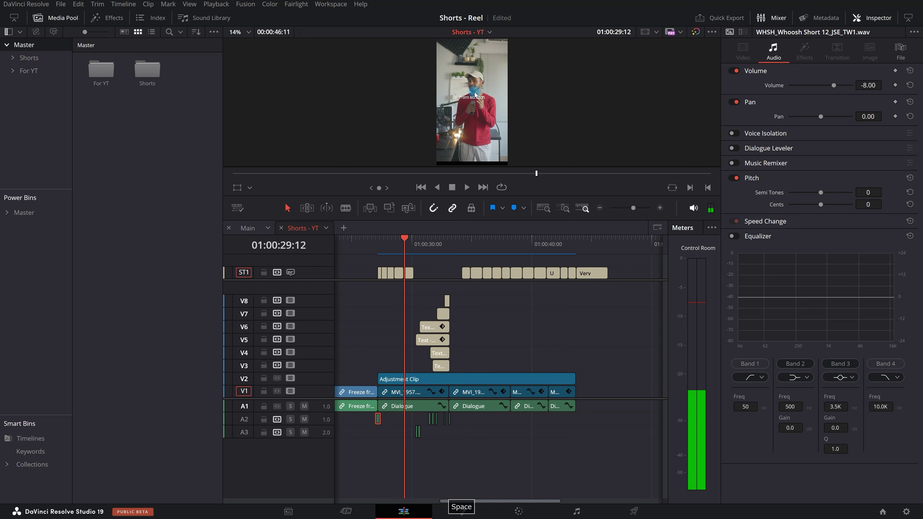
Set the subtitle track's font size to 30, using the "from scratch" subtitle as a preview
scroll(475, 95, "up", 4)
scroll(475, 100, "up", 2)
scroll(461, 262, "up", 3)
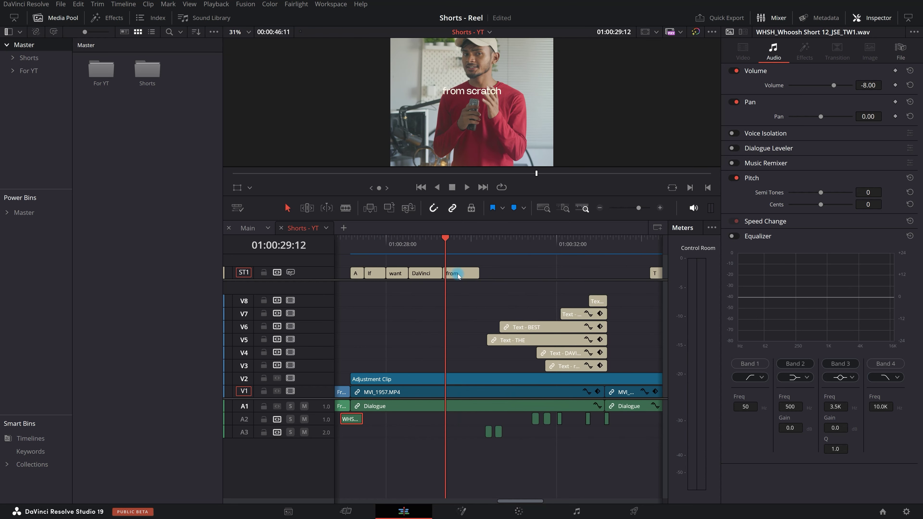
left_click(471, 272)
left_click(859, 74)
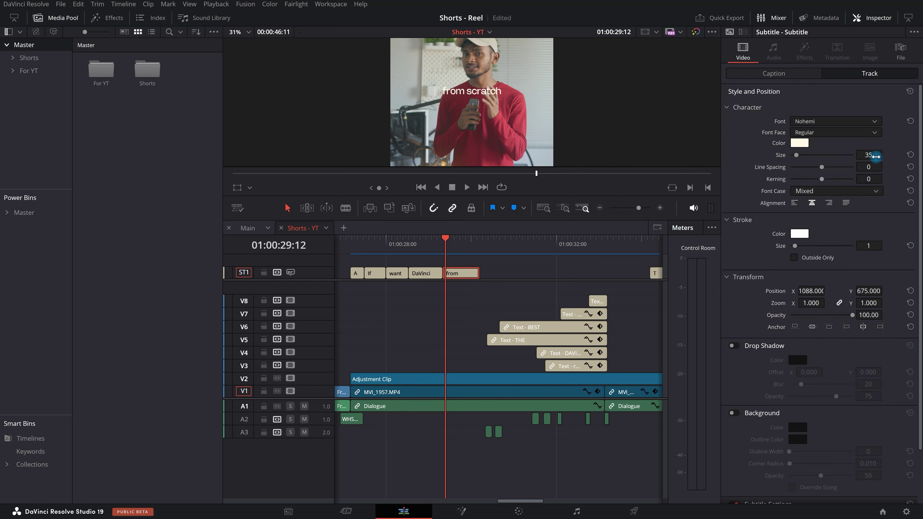
scroll(497, 275, "down", 5)
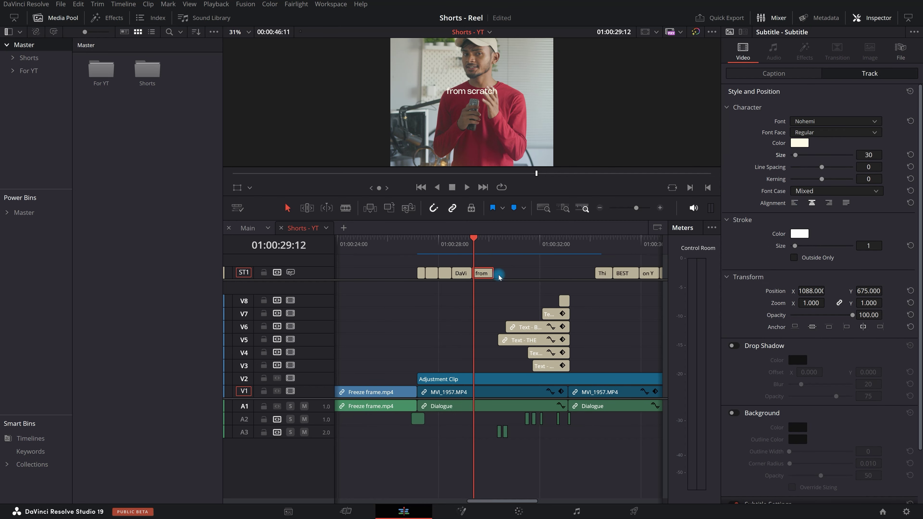
Open the Main timeline and play the B-roll section under 1_wide.png from 01:00:52:13
left_click(580, 313)
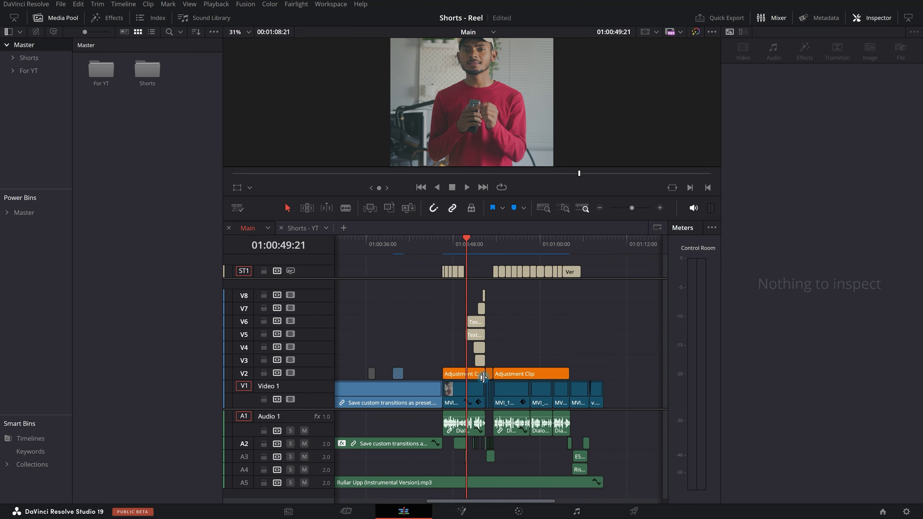
scroll(483, 378, "up", 6)
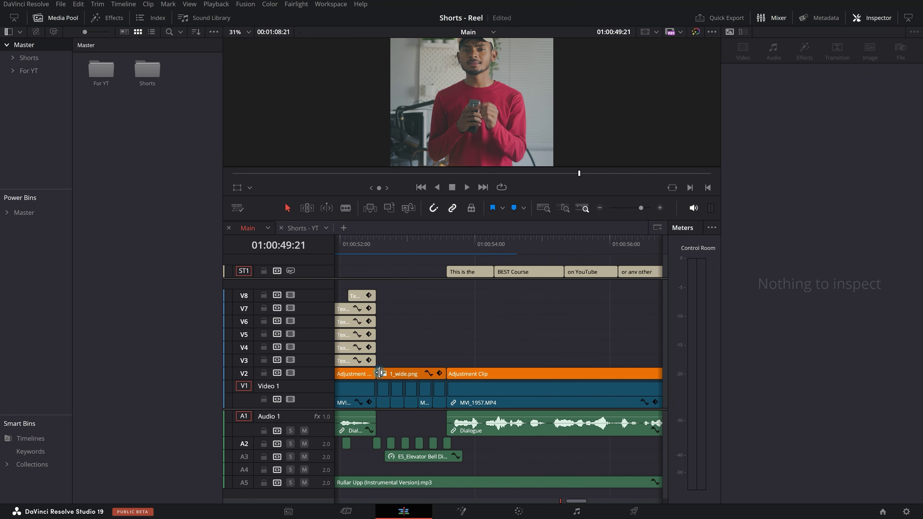
scroll(380, 373, "up", 2)
left_click(375, 249)
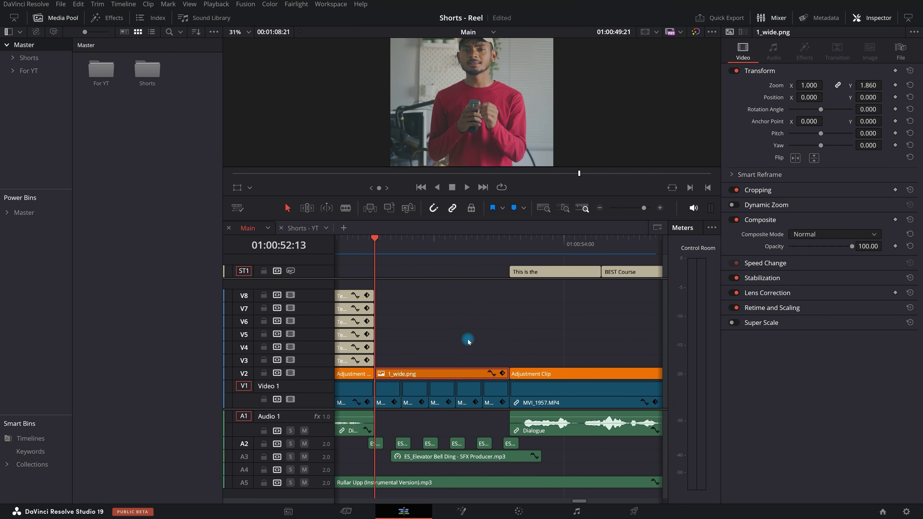
key("space")
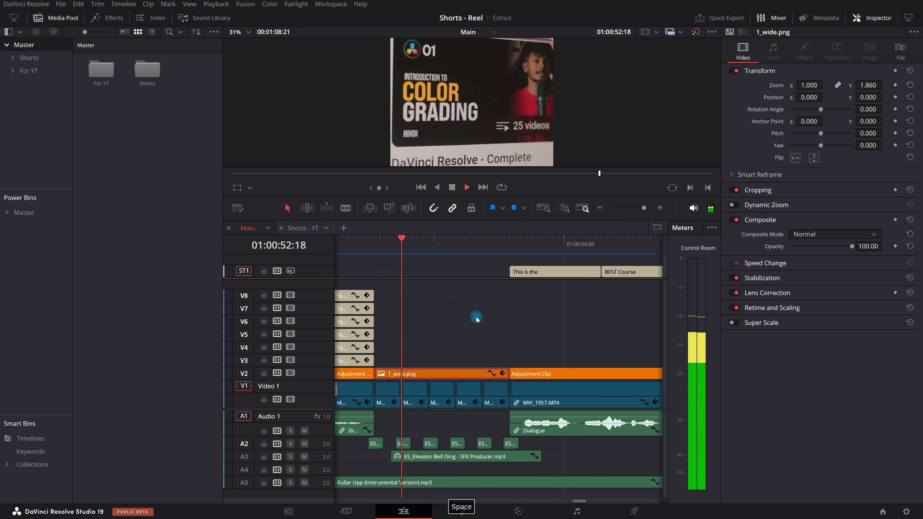
scroll(497, 331, "down", 1)
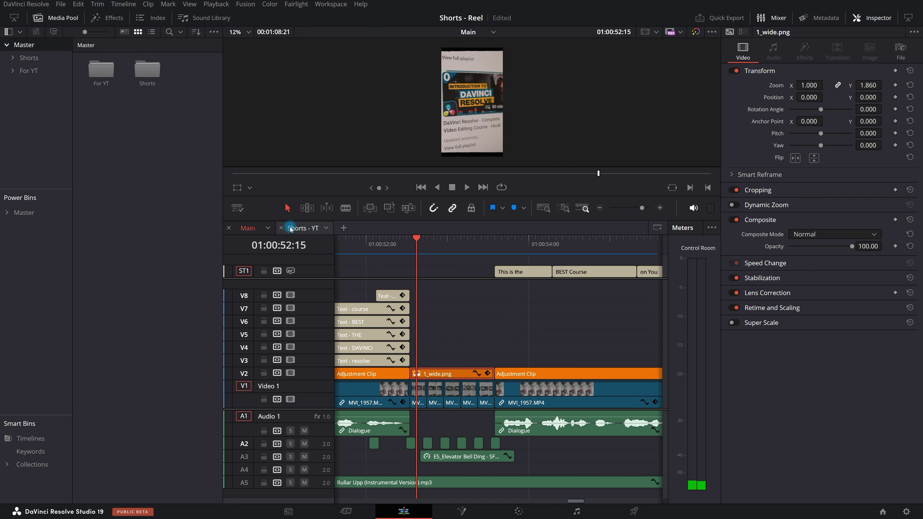
Return to the Shorts - YT timeline and play through the titles to the end of their clip at 01:00:33:05
left_click(314, 232)
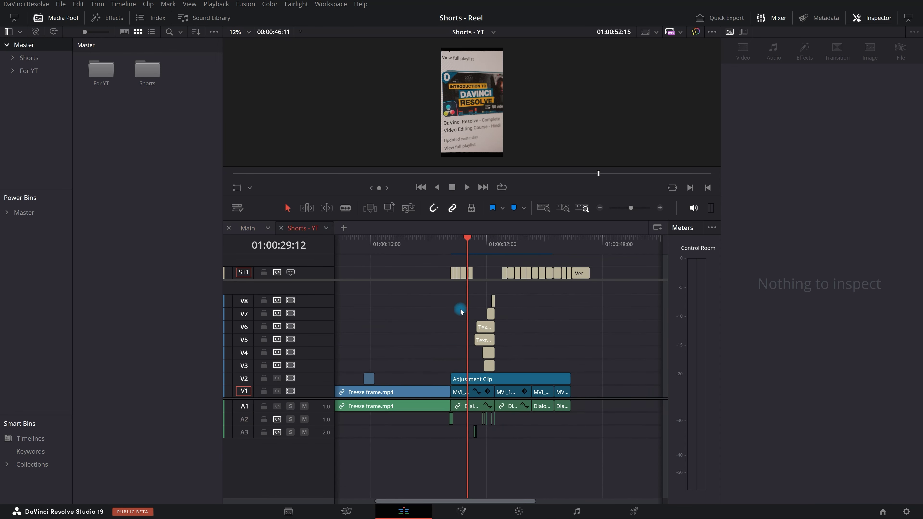
scroll(526, 323, "up", 3)
key("space")
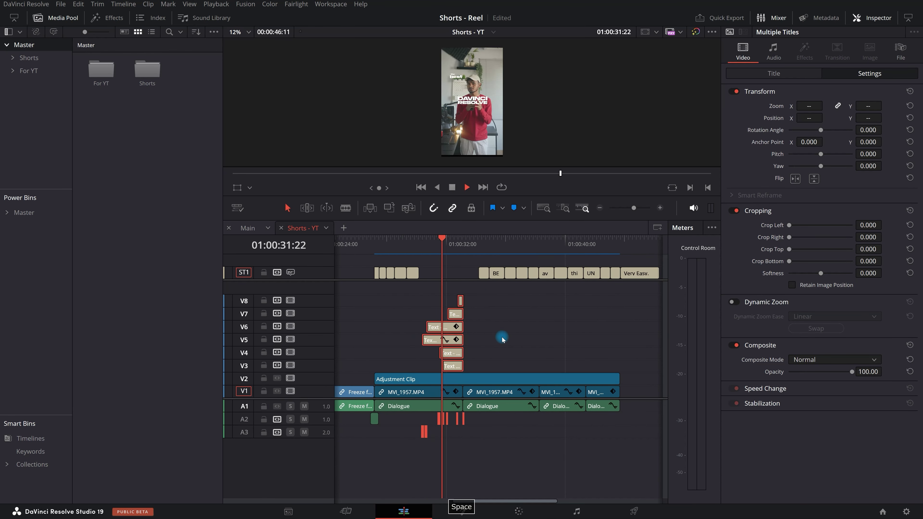
scroll(501, 339, "up", 3)
key("space")
scroll(420, 350, "down", 3)
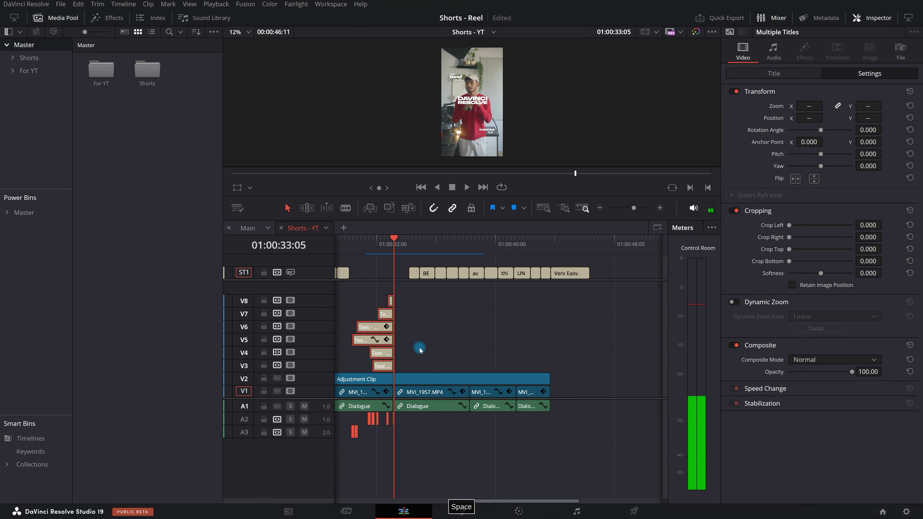
Split the adjustment clip at 01:00:33:05 and move all following clips and subtitles later to open a gap for B-roll
key("ctrl+z")
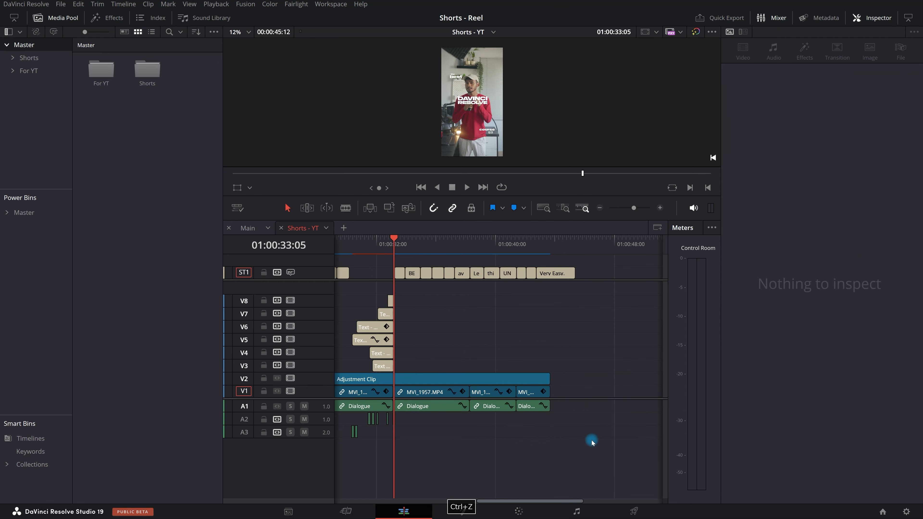
left_click_drag(588, 441, 395, 384)
left_click_drag(583, 303, 517, 388)
left_click(517, 384)
left_click_drag(624, 380, 443, 381)
left_click(442, 382)
scroll(445, 380, "up", 3)
Reduce the Dynamic Zoom on the adjustment clip over the titles by slightly enlarging its inner frame
left_click(351, 259)
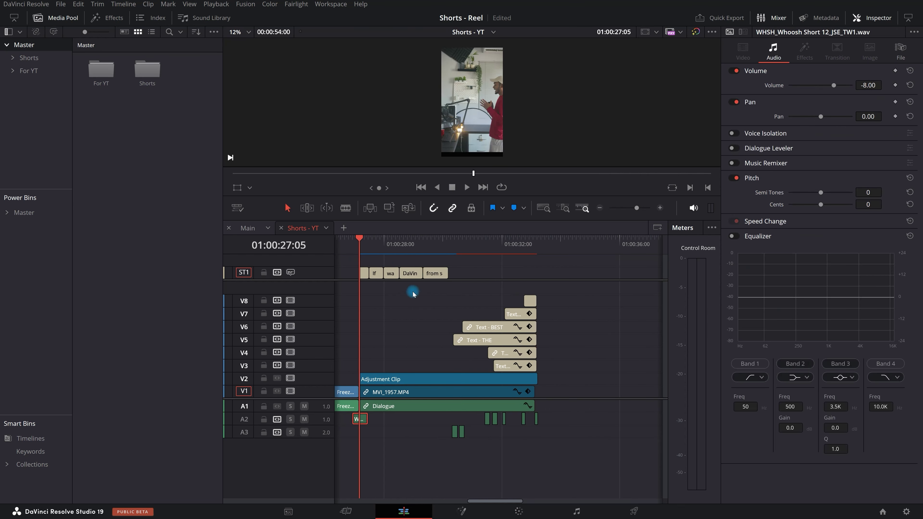
key("space")
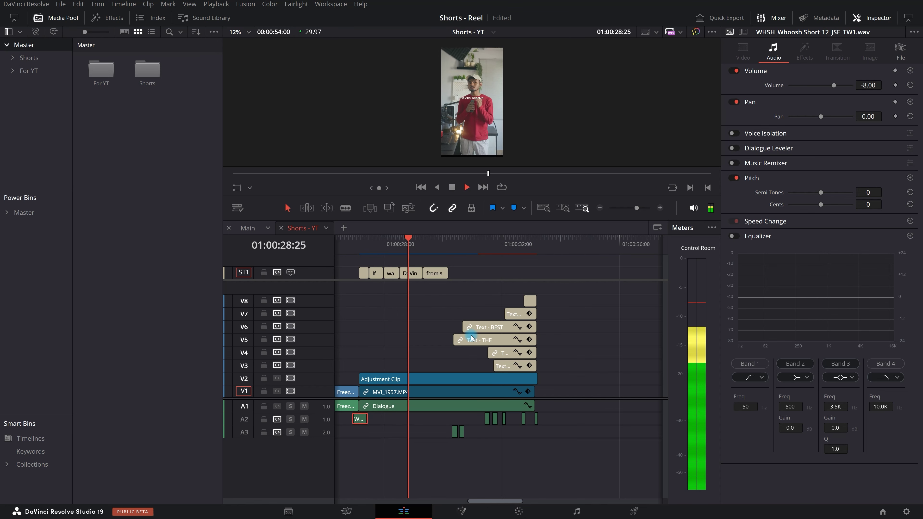
key("space")
left_click(478, 381)
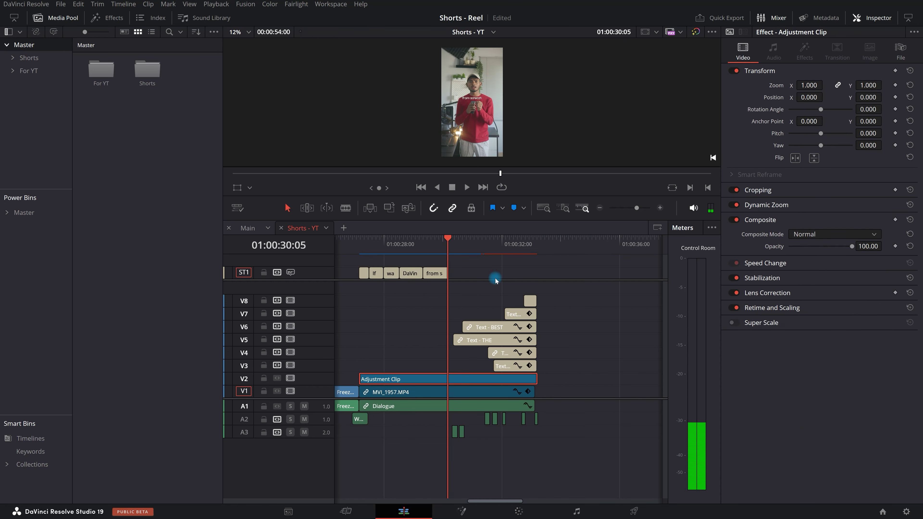
left_click(250, 189)
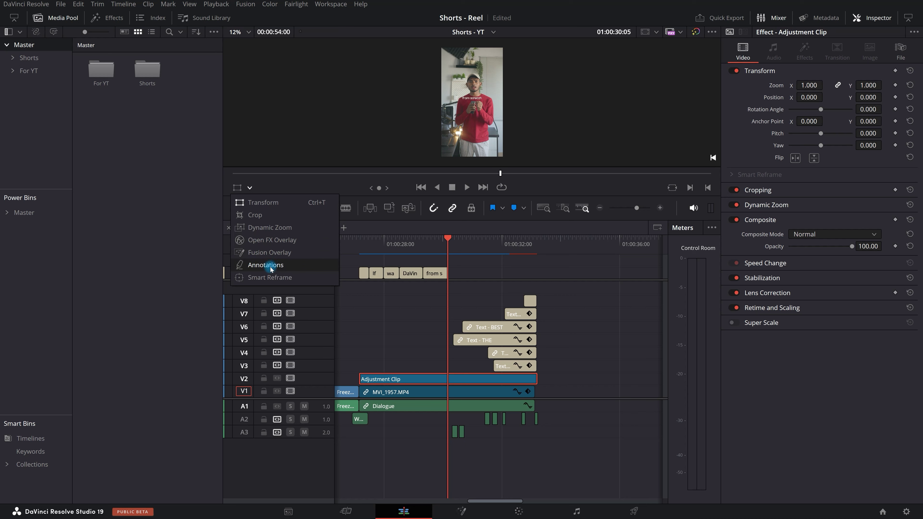
left_click(268, 228)
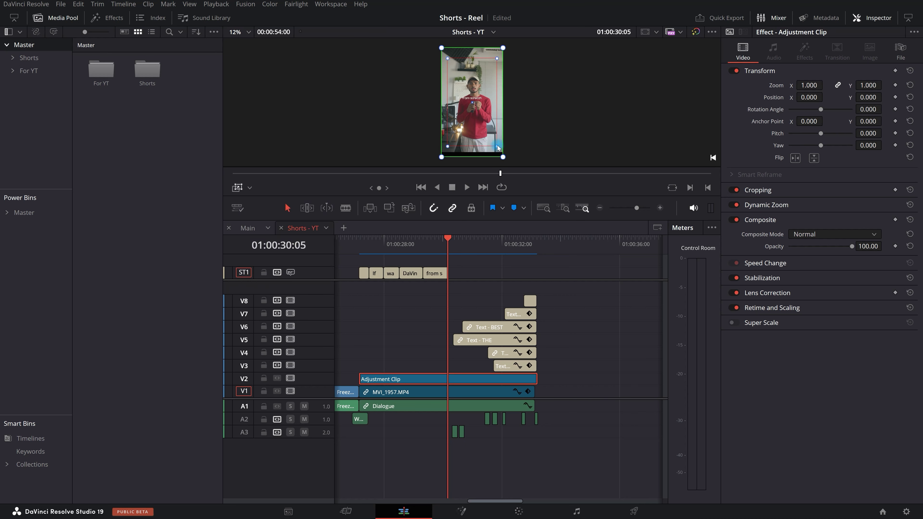
left_click(497, 147)
left_click_drag(499, 147, 501, 147)
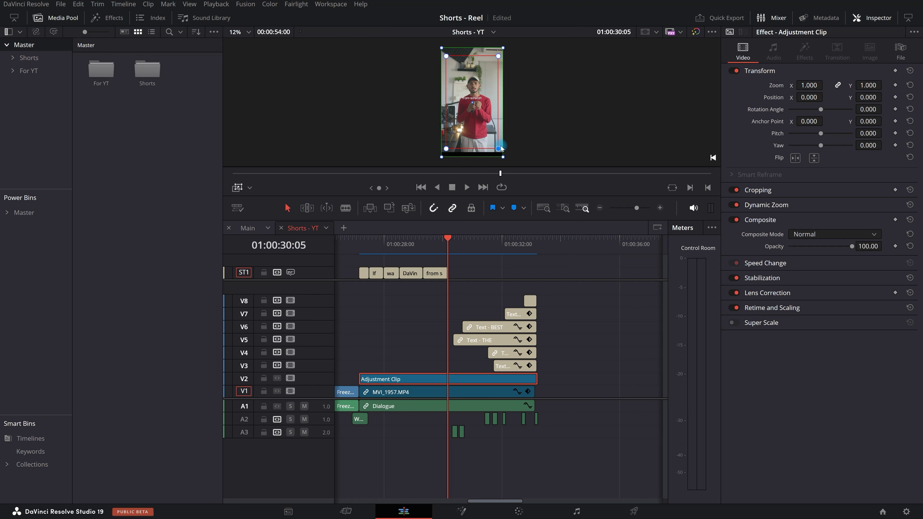
Play back the section from the start of the adjustment clip to check the softer zoom and the titles
left_click(360, 250)
key("space")
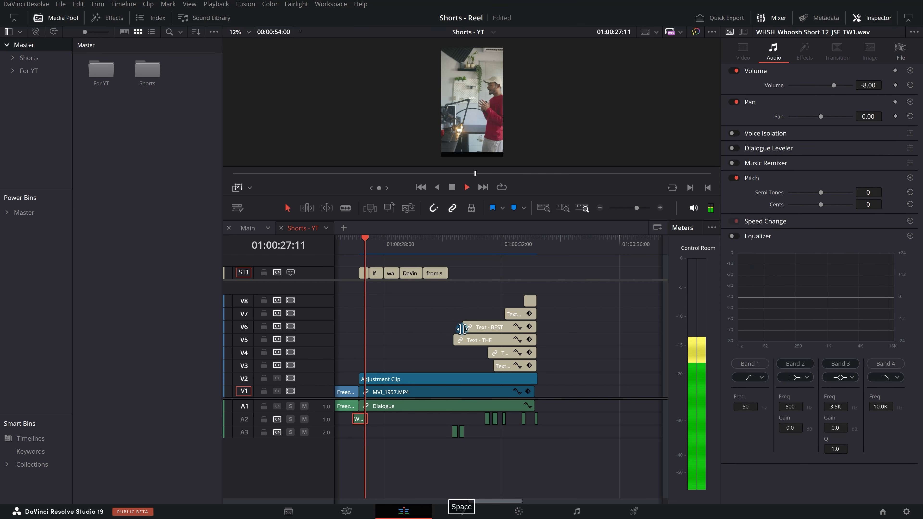
scroll(450, 316, "down", 3)
scroll(520, 113, "down", 1)
scroll(537, 264, "up", 4)
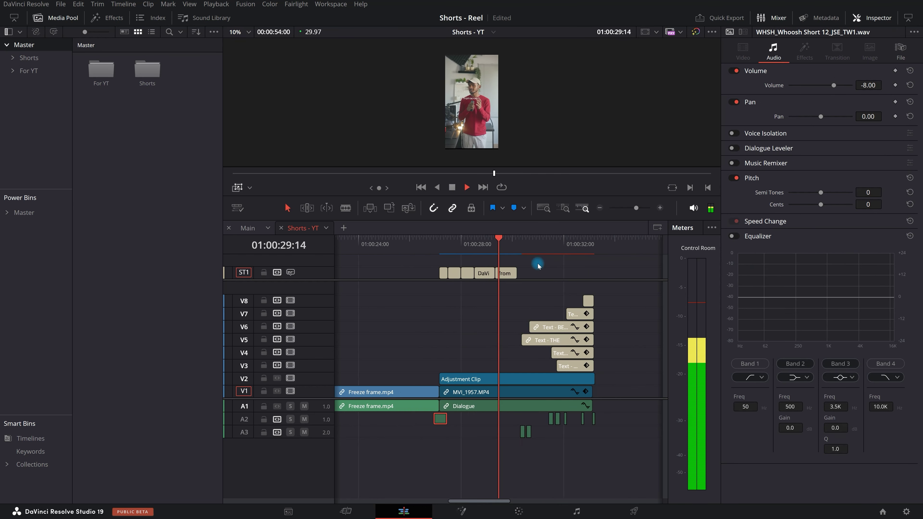
left_click_drag(509, 288, 638, 353)
scroll(536, 377, "up", 2)
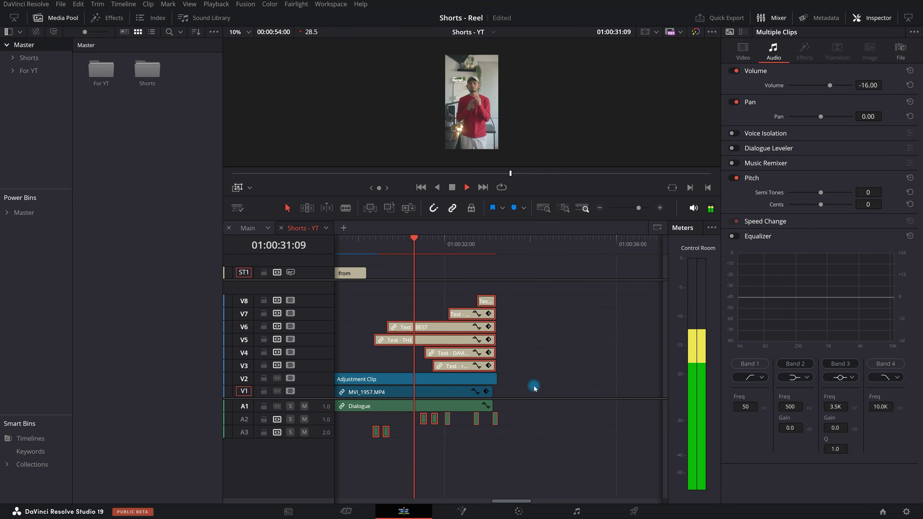
key("space")
Move the two sound effects under the "THE" and "BEST" titles from track A3 up to A2
left_click(386, 451)
left_click(377, 432)
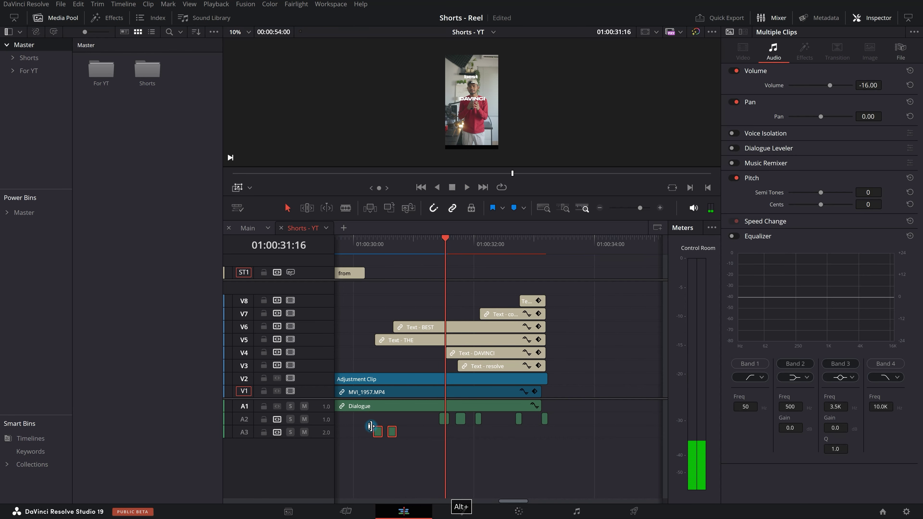
key("alt+Up")
key("space")
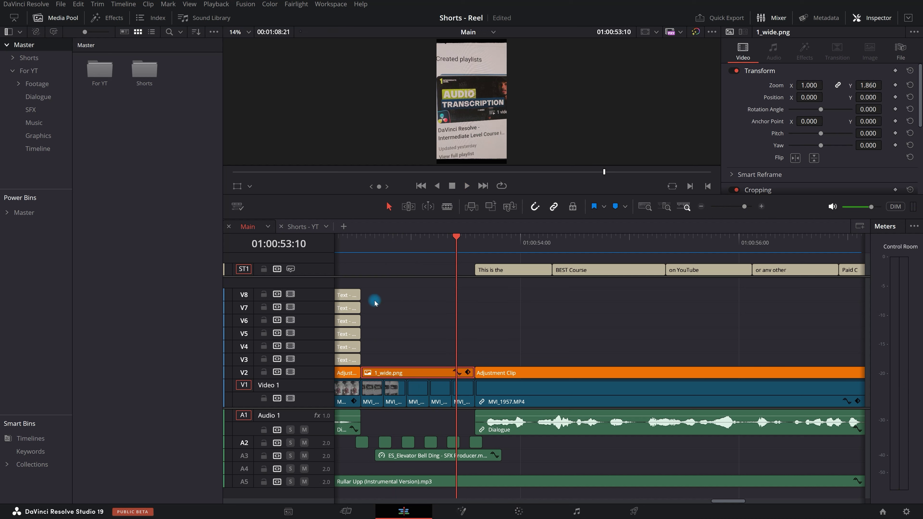
Place the playhead at 01:00:52:16 over the B-roll in Main and open the B-Roll bin inside Footage
left_click_drag(366, 250, 375, 251)
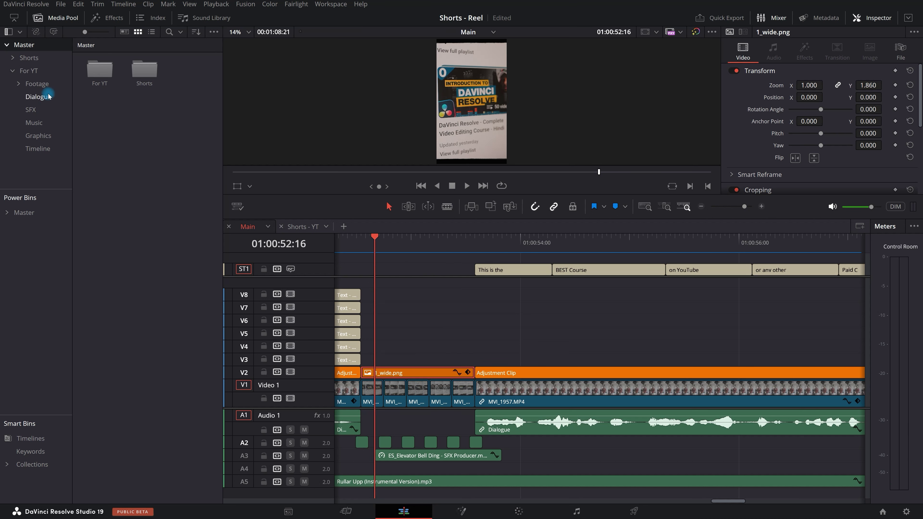
left_click(48, 87)
double_click(139, 77)
left_click_drag(196, 163, 77, 52)
left_click(194, 153)
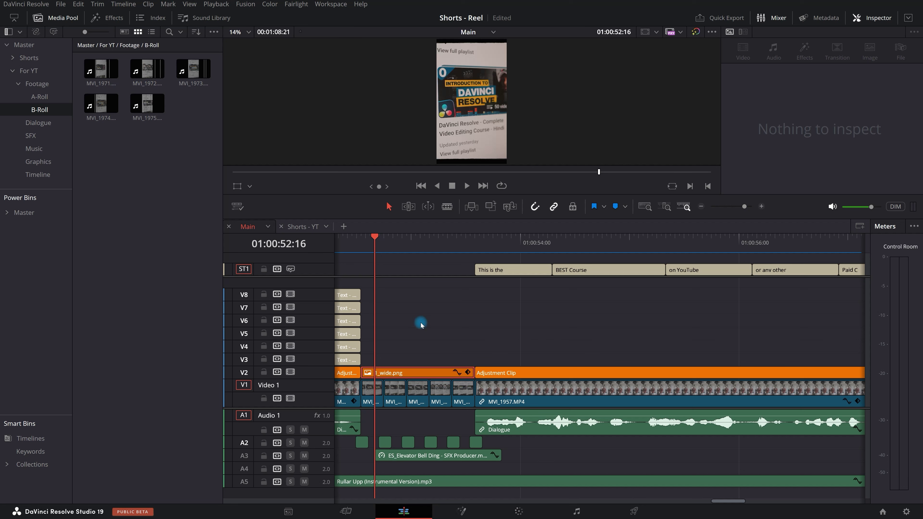
Copy the five B-roll clips from V1 of Main and paste them after the titles in the Shorts - YT timeline
left_click(467, 399)
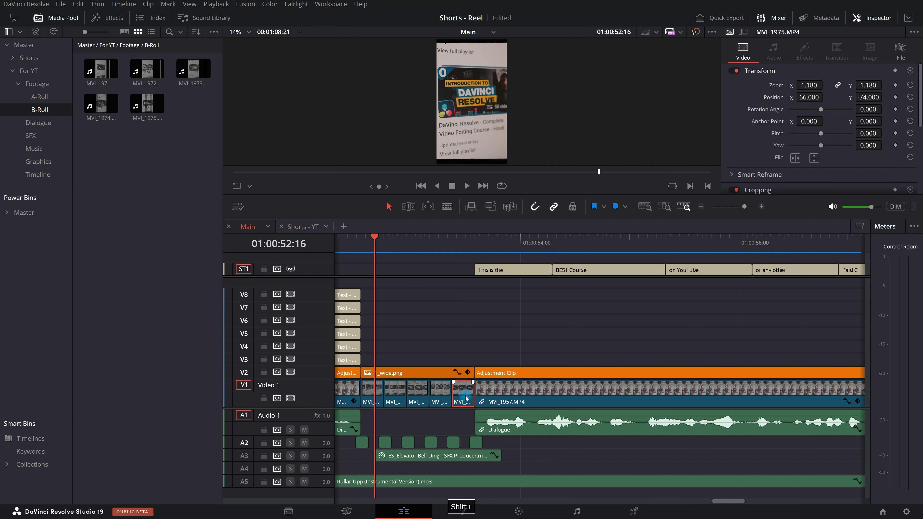
left_click(374, 399, "shift")
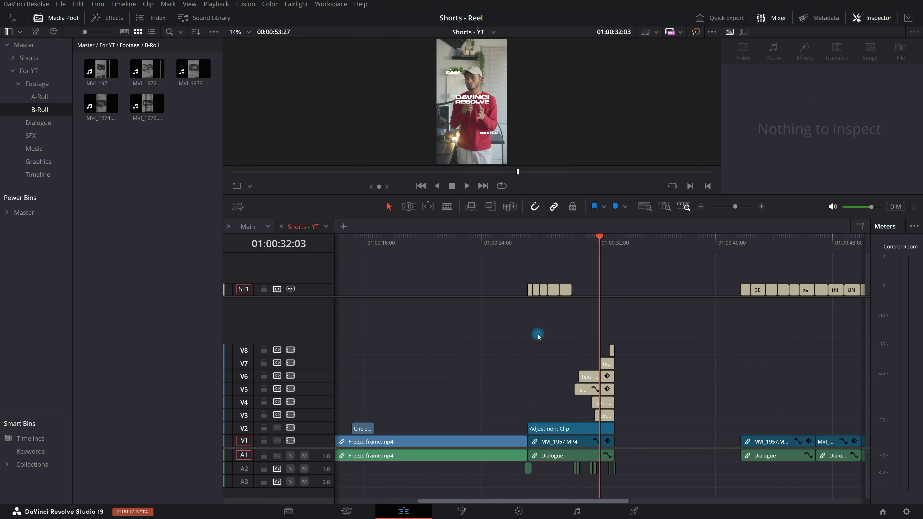
scroll(472, 349, "right", 5)
scroll(377, 377, "up", 3)
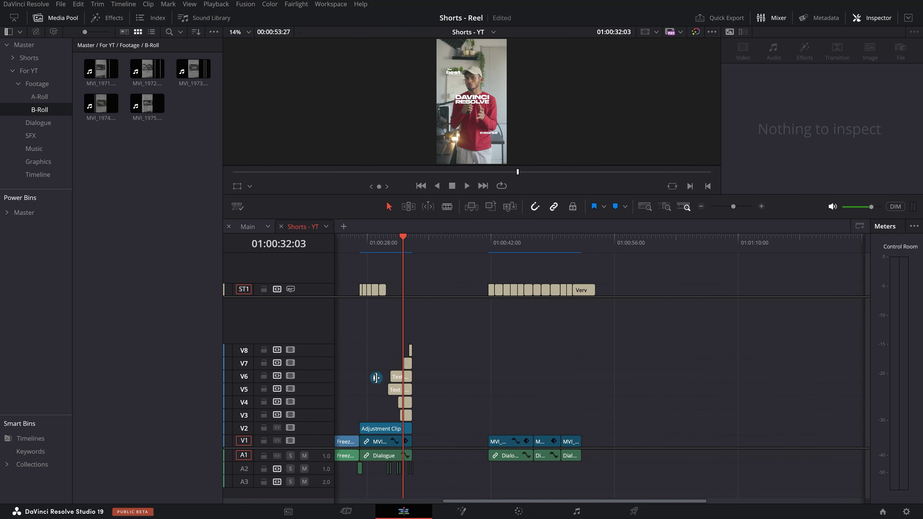
left_click(426, 254)
key("ctrl+v")
scroll(480, 400, "up", 3)
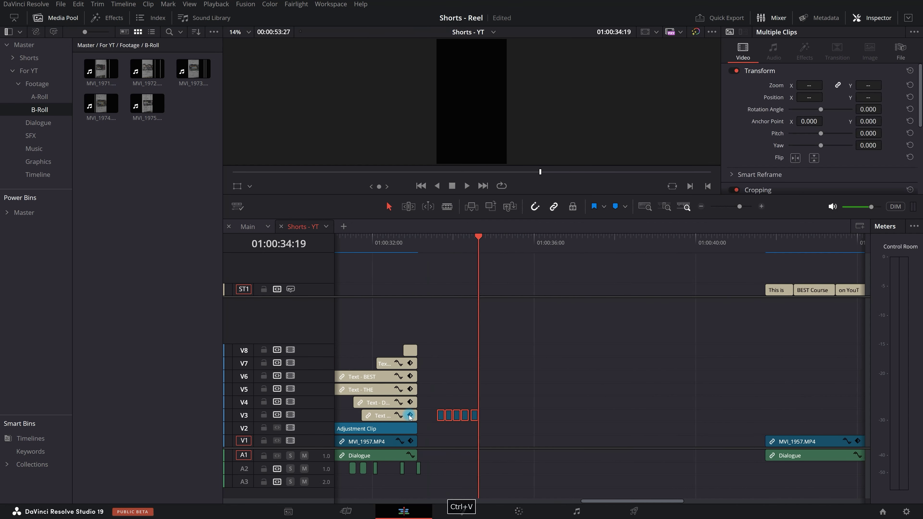
Move the pasted B-roll clips down to V1 directly after MVI_1957 and close the gap before the last one, MVI_1975
left_click_drag(469, 418, 431, 439)
scroll(431, 440, "up", 2)
scroll(431, 442, "up", 3)
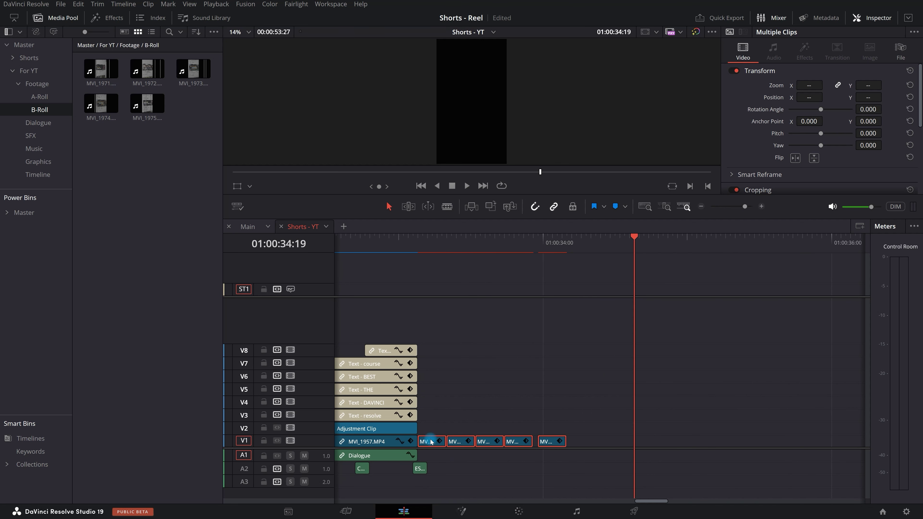
left_click(583, 460)
left_click(573, 444)
left_click_drag(572, 444, 567, 443)
Duplicate the ES_Switch Click 1 sound effect on A2 under every B-roll cut, through the end of MVI_1975
scroll(417, 457, "up", 3)
left_click_drag(328, 475, 329, 487)
scroll(400, 478, "up", 2)
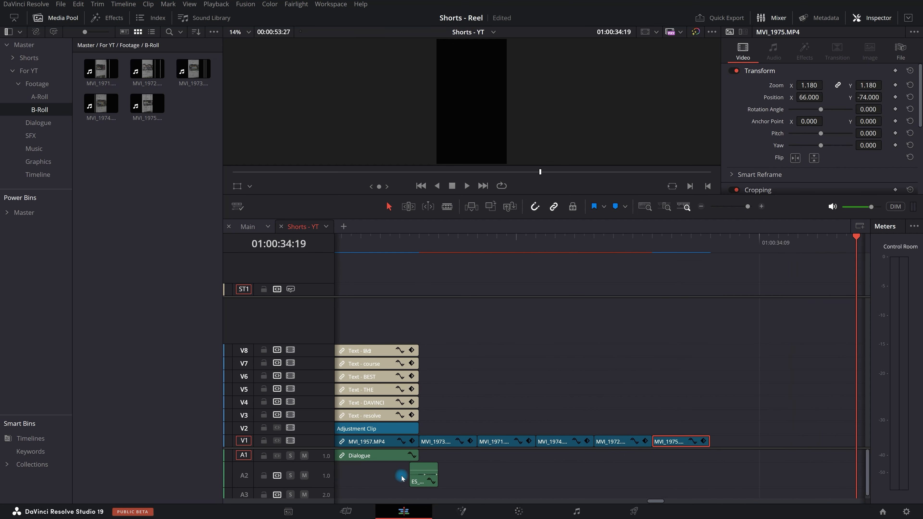
left_click(414, 483)
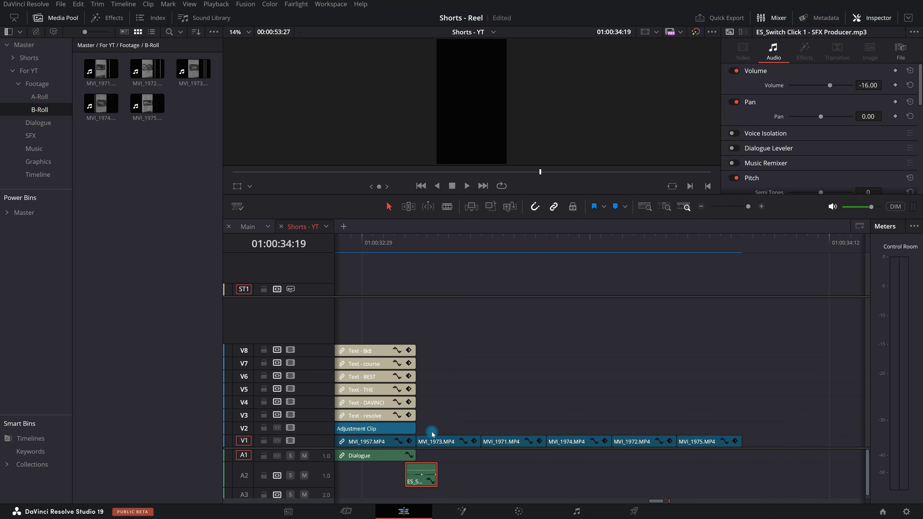
left_click(43, 140)
double_click(188, 72)
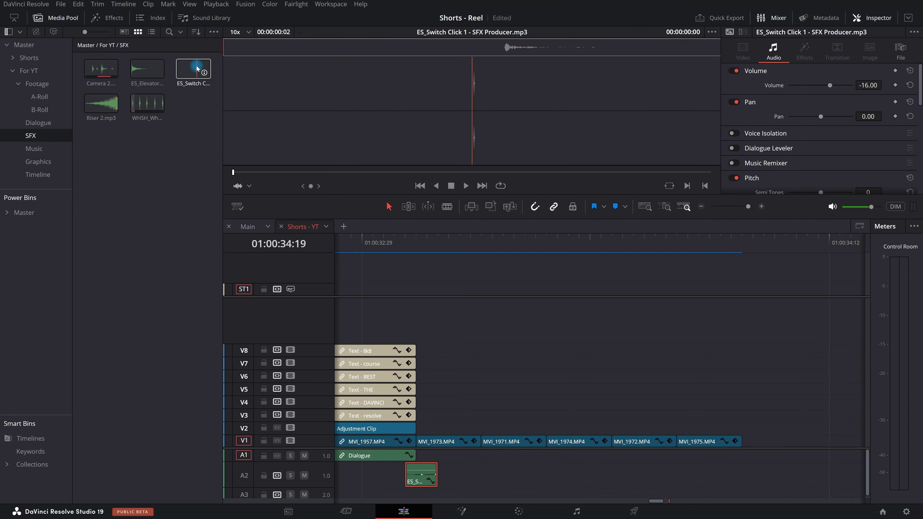
left_click(484, 468)
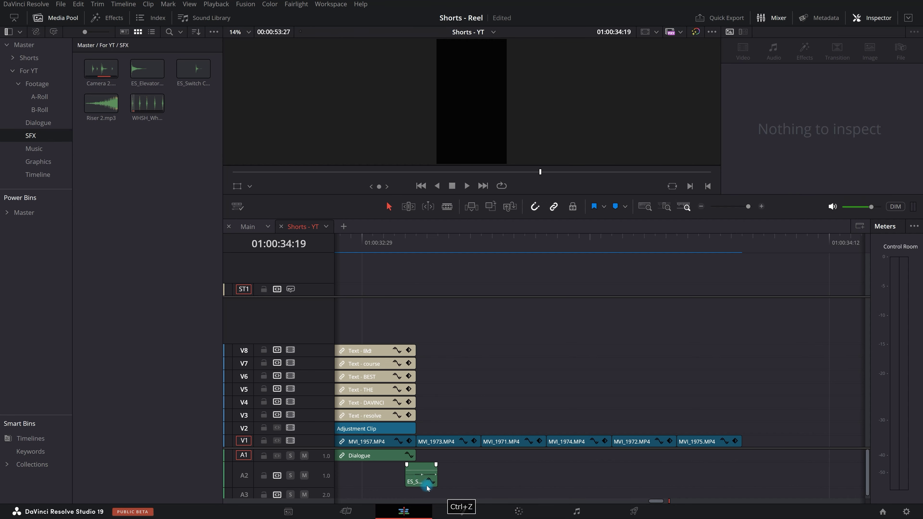
left_click_drag(432, 479, 742, 472)
Play the inserted B-roll, and move all following clips and subtitles earlier to start directly after MVI_1975
key("space")
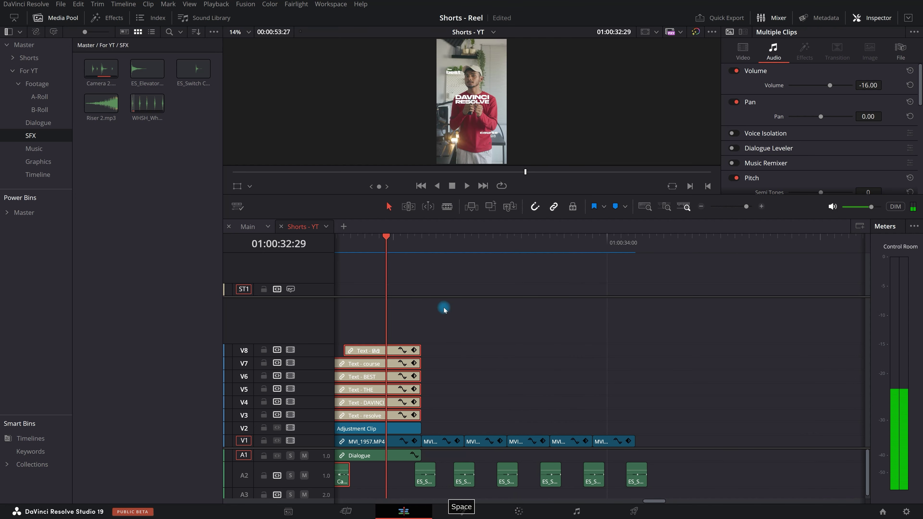
key("space")
key("alt+y")
left_click_drag(654, 453, 488, 449)
Play back the titles and B-roll with their click sounds and save the project
scroll(471, 377, "down", 2)
scroll(471, 376, "down", 3)
left_click(392, 251)
key("space")
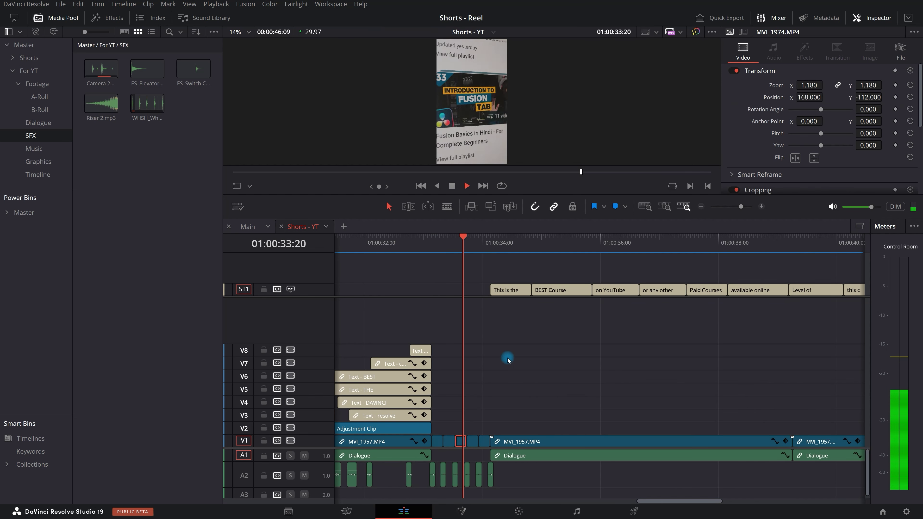
scroll(500, 393, "down", 3)
left_click(524, 432)
key("ctrl+s")
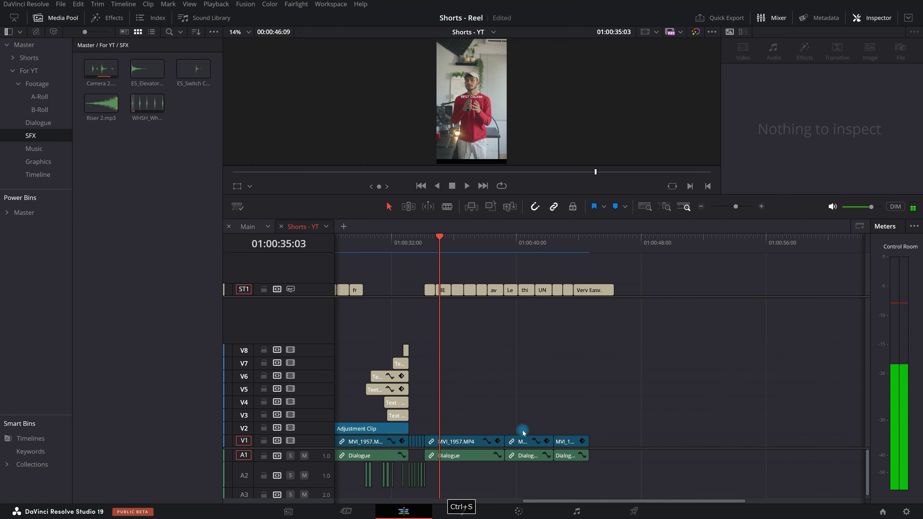
Duplicate the V2 adjustment clip above the MVI_1957 clips after the B-roll and extend it across all of them
scroll(444, 436, "down", 2)
left_click(426, 431)
scroll(436, 431, "up", 3)
left_click_drag(455, 431, 542, 431)
scroll(546, 430, "up", 3)
left_click_drag(453, 431, 452, 433)
Play back from the end of the B-roll into the new adjustment clip and save the project
scroll(498, 432, "down", 3)
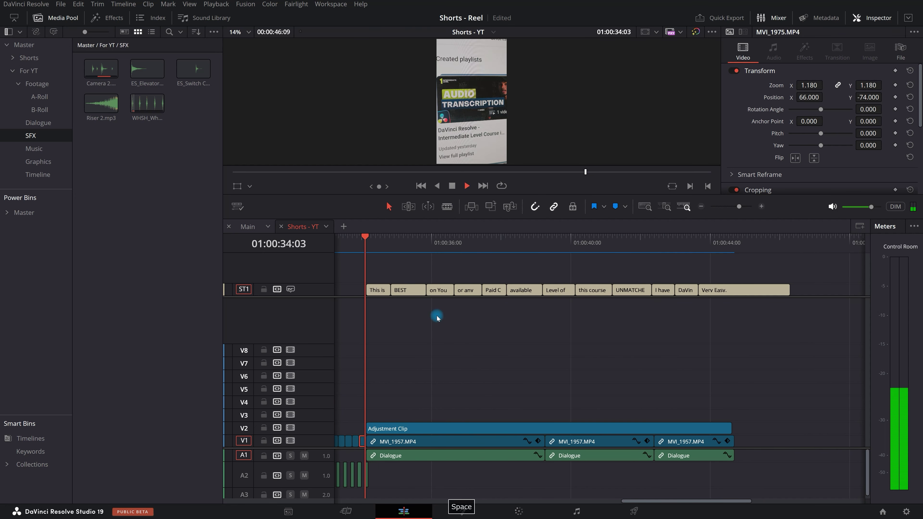
scroll(509, 331, "up", 2)
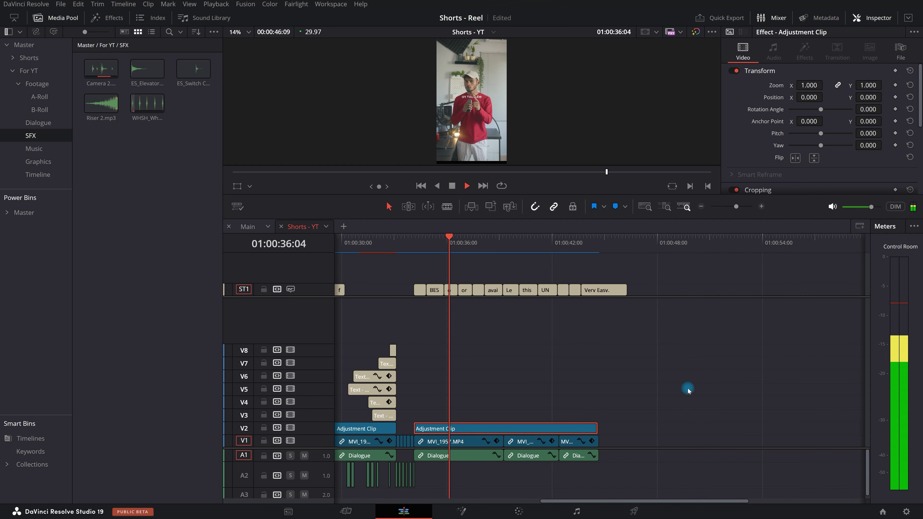
key("space")
key("ctrl+s")
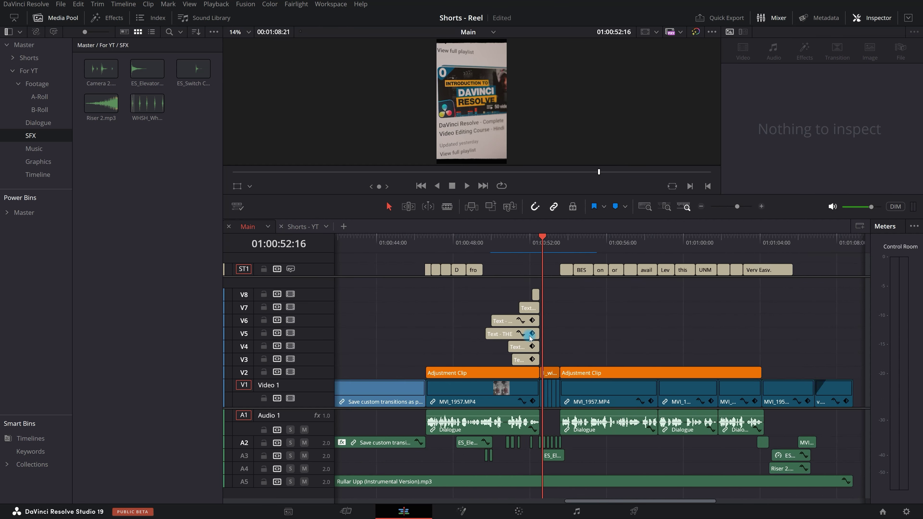
Copy the ES_Elevator Bell Ding sound effect from the start of Shorts - YT and paste it on A2 past the B-roll
scroll(446, 451, "up", 3)
scroll(445, 451, "up", 1)
left_click_drag(328, 463, 328, 472)
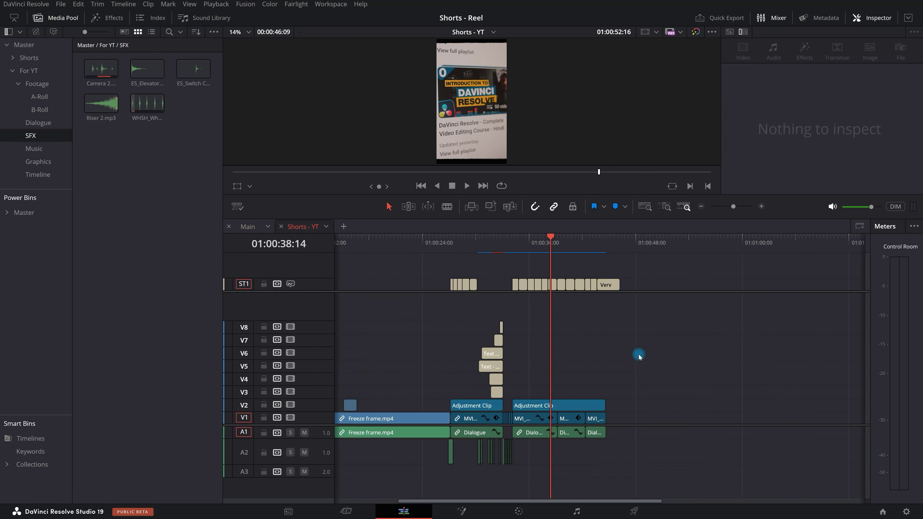
left_click(352, 459)
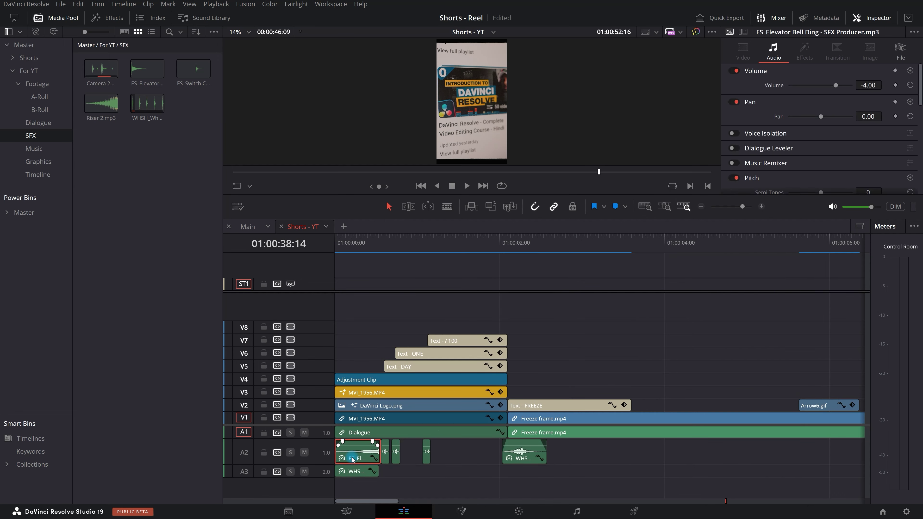
key("ctrl+c")
scroll(420, 392, "down", 10)
scroll(594, 420, "up", 4)
left_click(656, 461)
key("ctrl+v")
Move the pasted ES_Elevator Bell Ding clip to A3 beneath the last B-roll clips, ending around the cut to MVI_1957
scroll(615, 459, "up", 6)
scroll(617, 458, "down", 2)
scroll(622, 454, "up", 3)
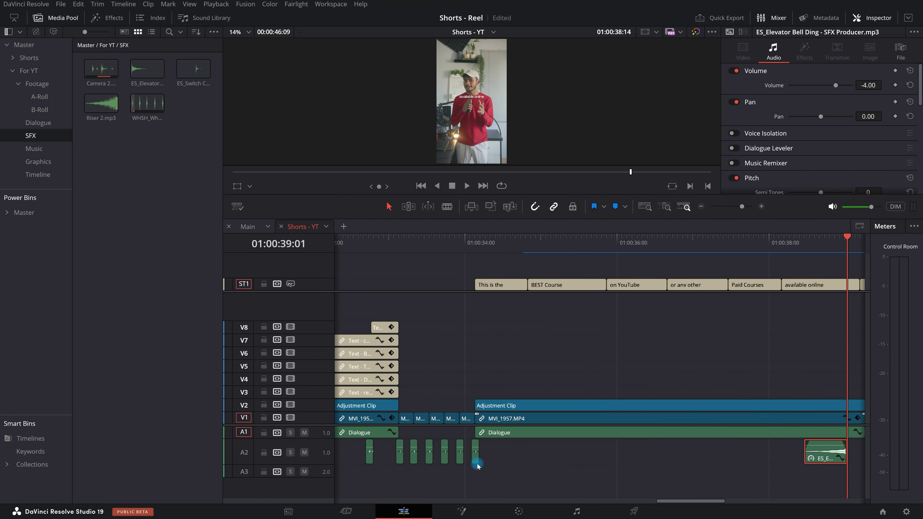
left_click_drag(821, 466, 448, 478)
Play back the B-roll section to hear the bell ding leading into the MVI_1957 clip
scroll(449, 489, "up", 2)
left_click(392, 250)
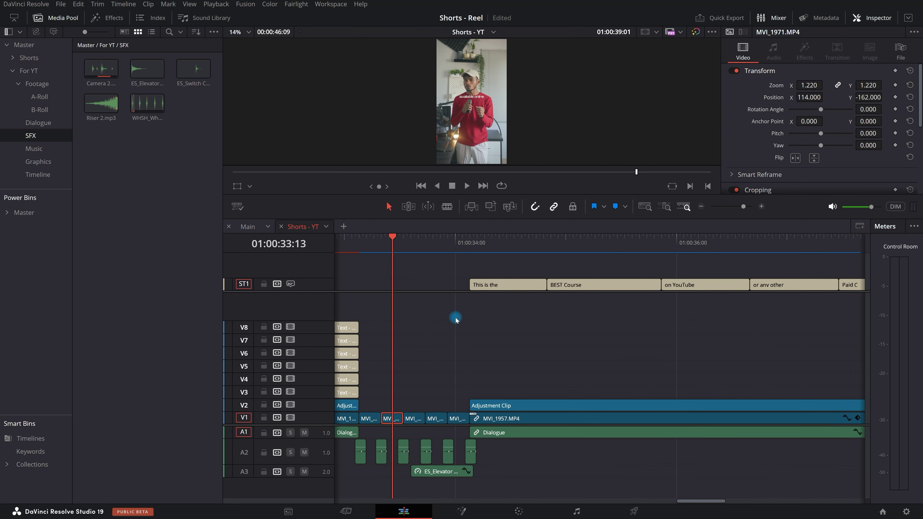
key("space")
left_click(379, 239)
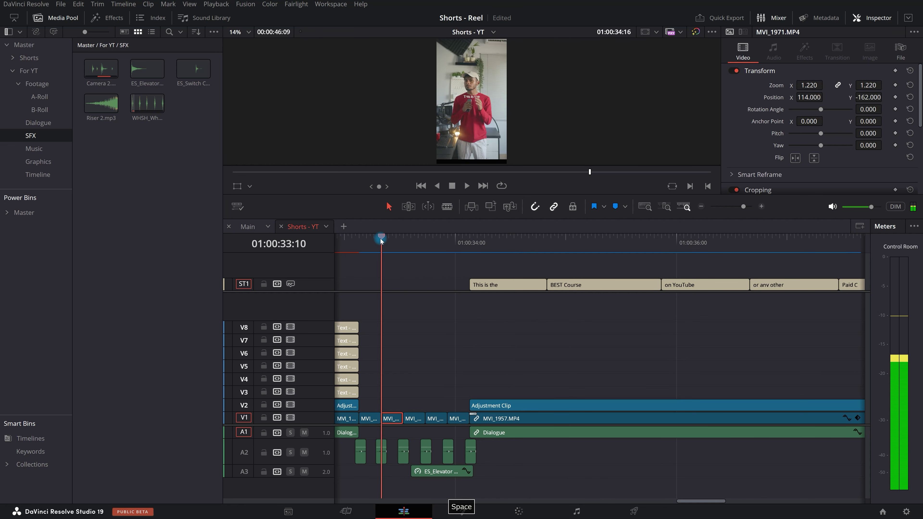
Set the volume of the ES_Elevator Bell Ding clip on A3 to -12 and play the section back
left_click(453, 475)
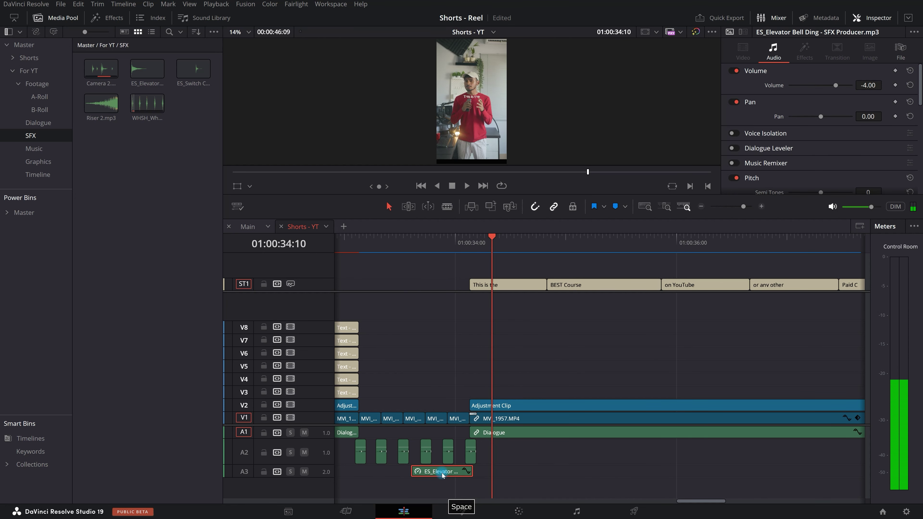
left_click(868, 85)
type("-8")
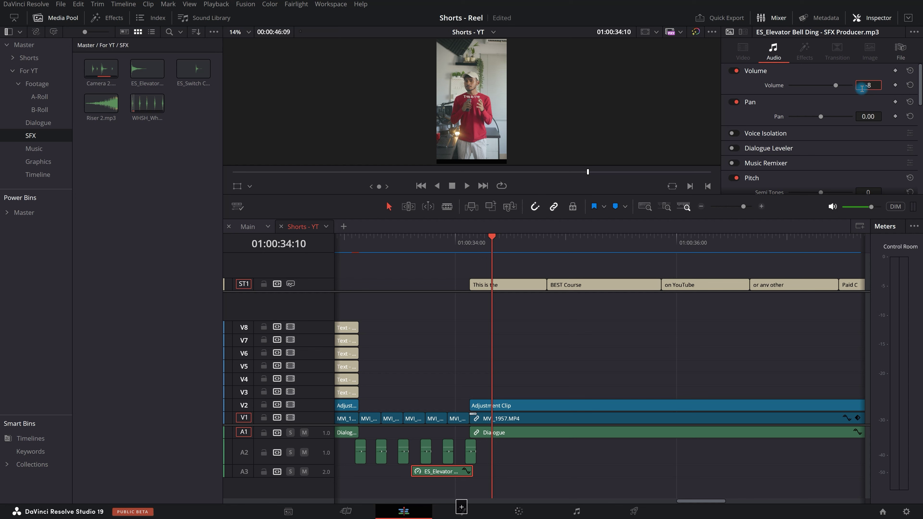
key("Return")
type("-12")
key("Return")
left_click(410, 251)
key("space")
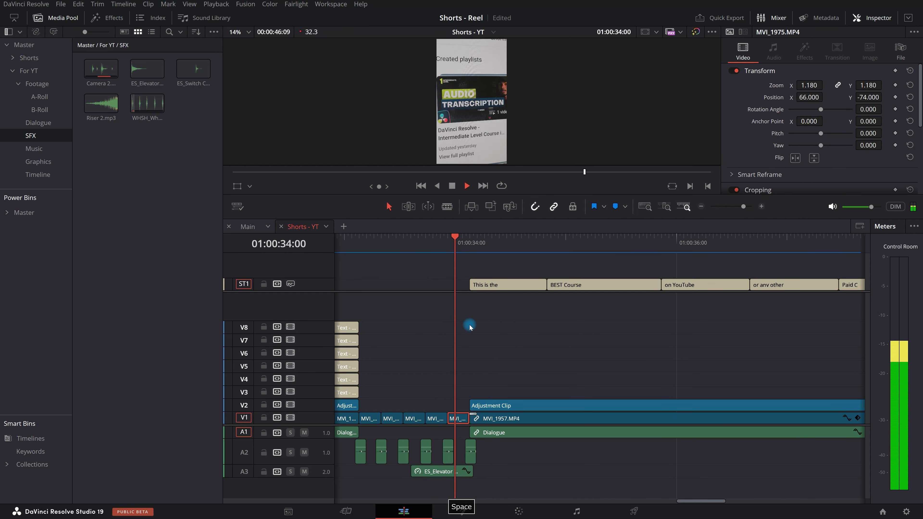
Place a copy of the WHSH_Whoosh Short 12 sound effect on a new A4 track across the cut from B-roll to MVI_1957
scroll(373, 340, "down", 8)
scroll(399, 433, "up", 8)
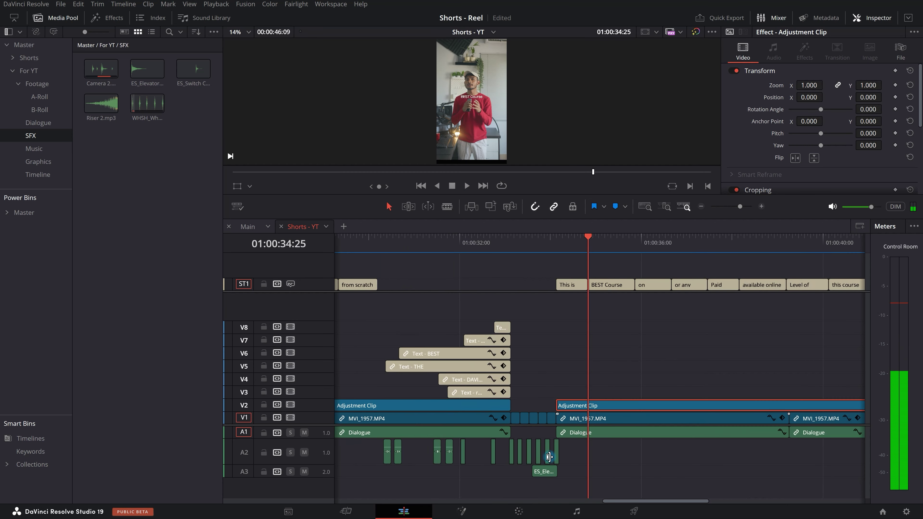
left_click_drag(371, 453, 583, 485)
scroll(597, 481, "up", 2)
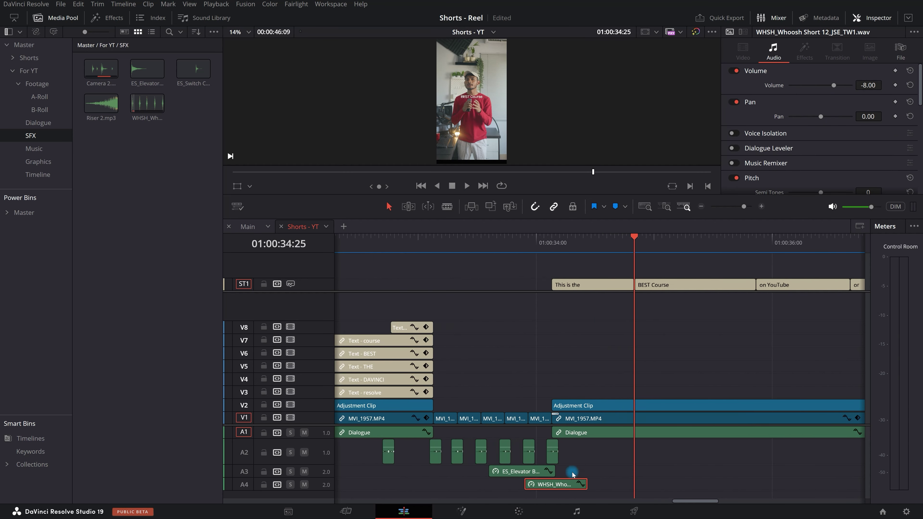
Play back the cut from B-roll to MVI_1957 with the whoosh and save the project
left_click(498, 254)
key("space")
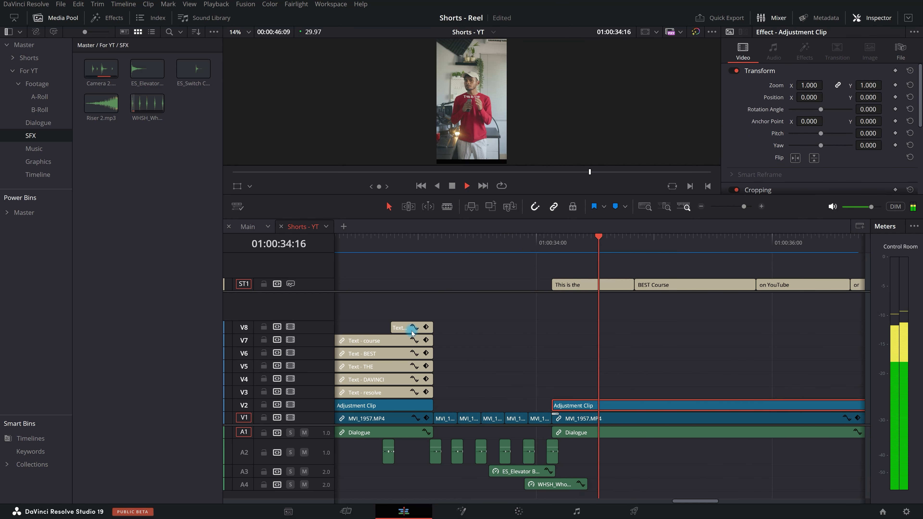
scroll(413, 333, "down", 1)
scroll(717, 429, "down", 3)
key("space")
key("ctrl+s")
Check the music clip in Main, and add Rullar Upp (Instrumental Version) from the Music bin to Shorts - YT
scroll(500, 338, "down", 6)
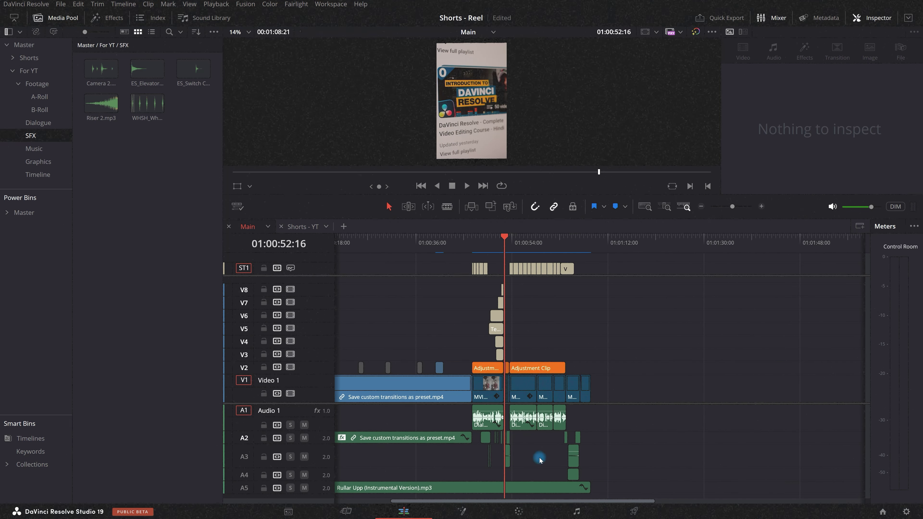
left_click(376, 489)
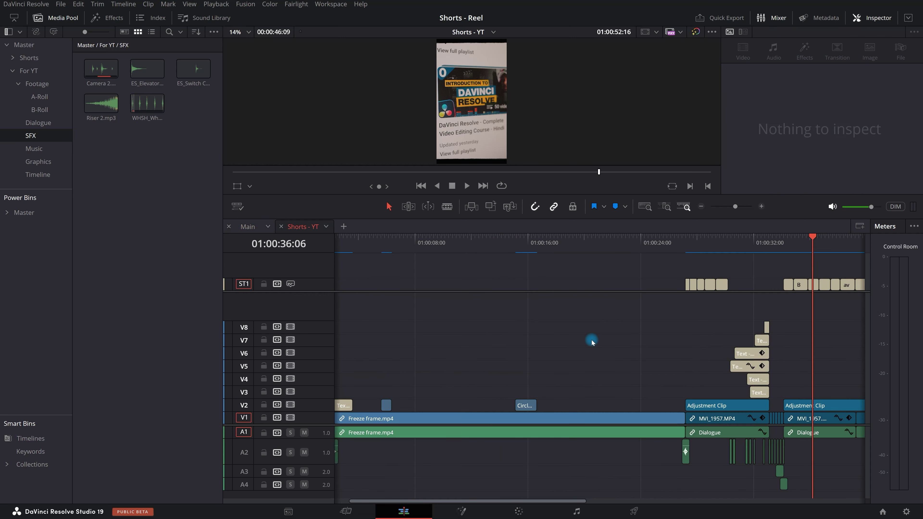
scroll(591, 336, "down", 4)
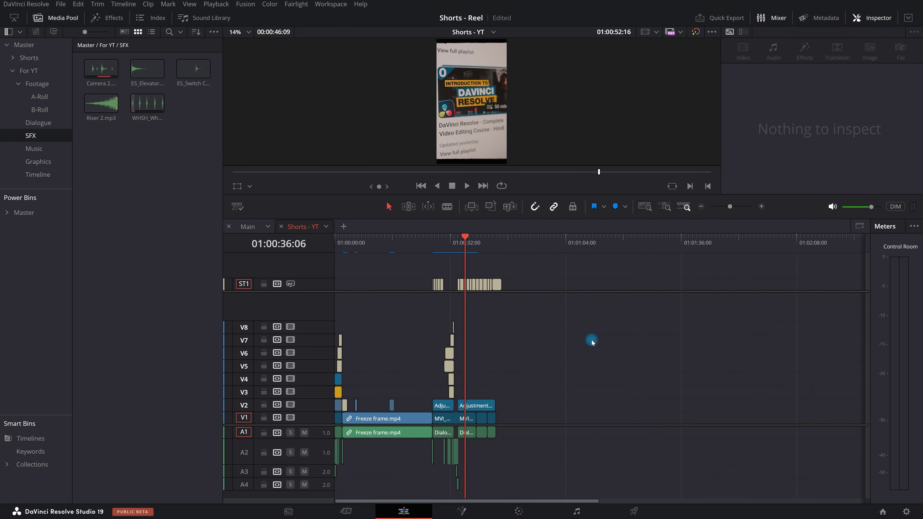
left_click(132, 101)
left_click_drag(128, 100, 57, 155)
left_click(56, 150)
left_click_drag(101, 68, 482, 472)
Move the Rullar Upp music clip to a new A5 track at the start of the timeline and enlarge that track
key("ctrl+equal")
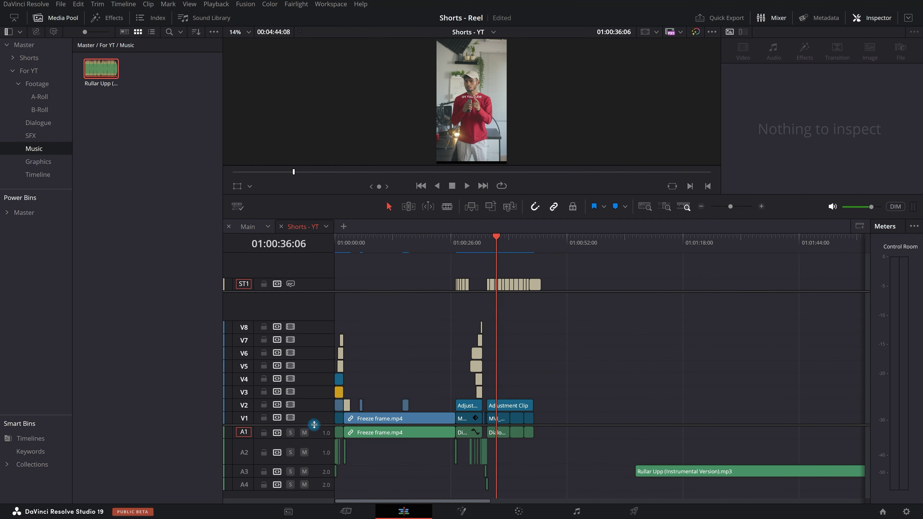
left_click_drag(313, 426, 365, 336)
left_click_drag(677, 381, 416, 398)
left_click_drag(321, 406, 321, 440)
Listen to the music under the freeze-frame section and set the Rullar Upp clip's volume to -25
left_click(395, 243)
key("space")
left_click(474, 435)
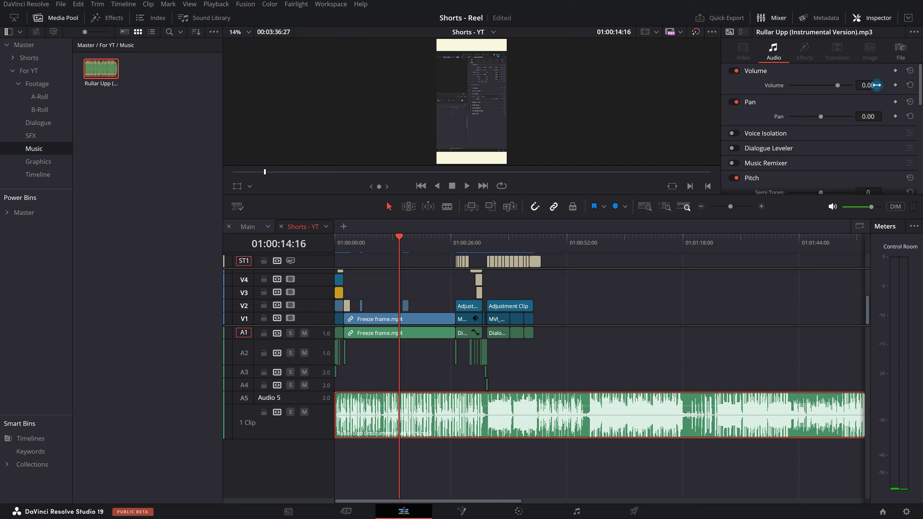
left_click(877, 85)
type("-25")
key("Return")
Play back the freeze-frame section and the timeline's opening to check the music level against the dialogue
left_click(567, 456)
key("space")
scroll(335, 393, "up", 2)
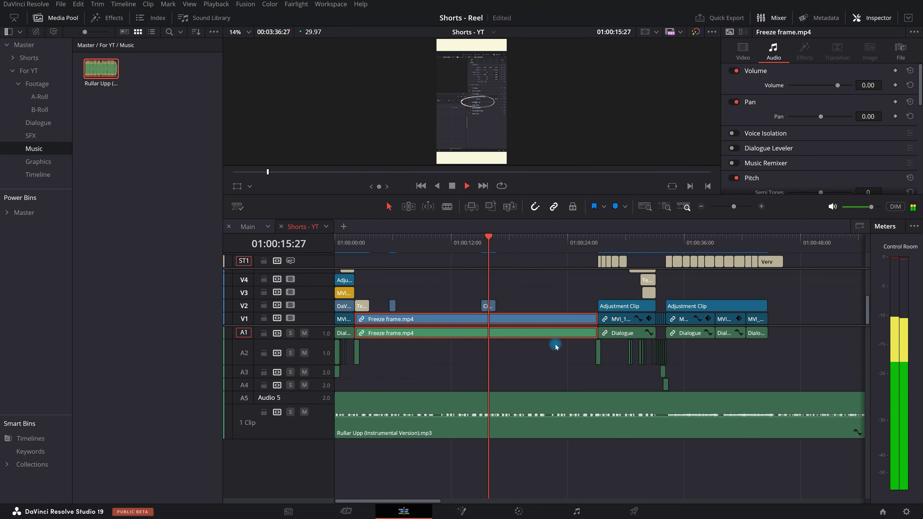
key("Home")
scroll(314, 290, "up", 2)
scroll(314, 292, "up", 4)
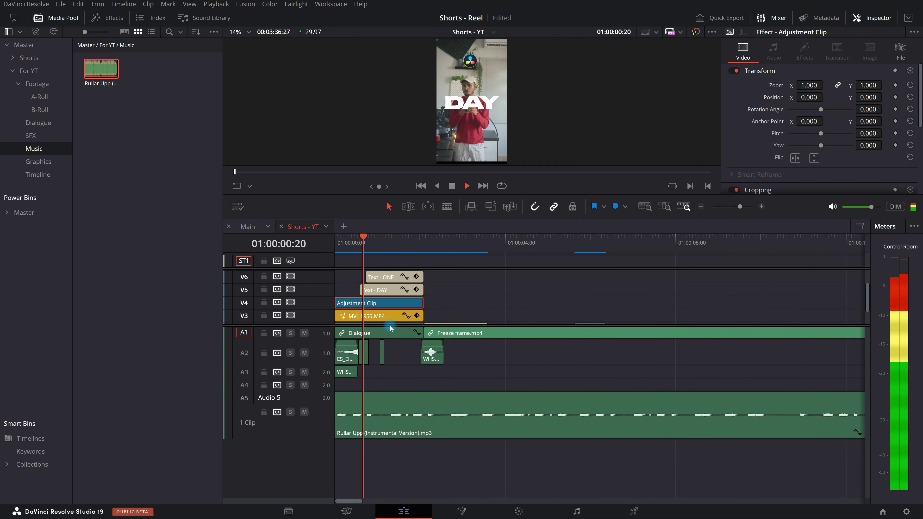
Fade in the Rullar Upp music clip over about the first 2 seconds of Shorts - YT
scroll(486, 292, "down", 2)
scroll(480, 338, "down", 4)
key("space")
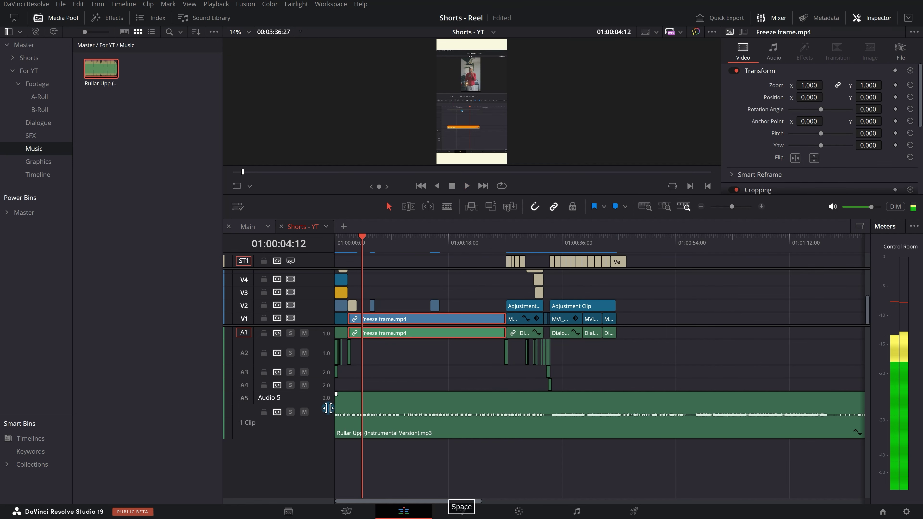
scroll(329, 407, "up", 5)
left_click(493, 408)
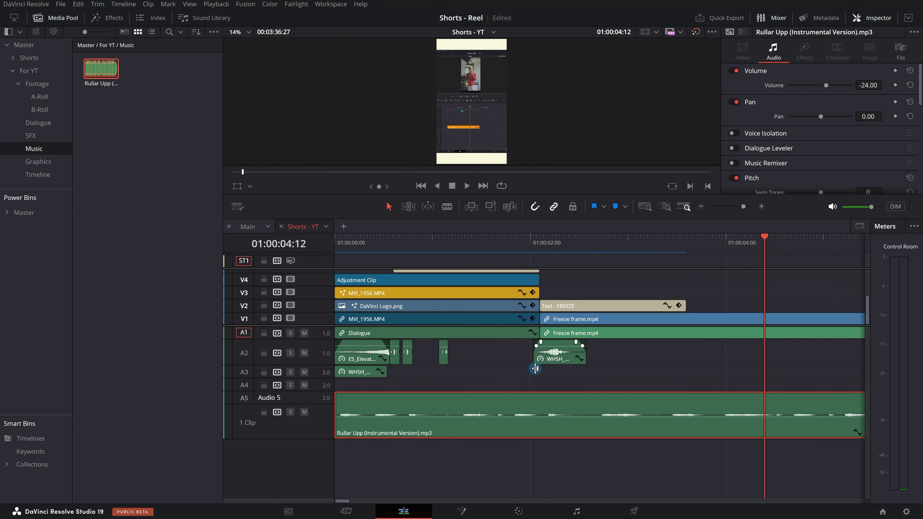
left_click_drag(339, 393, 531, 393)
Play the opening of Shorts - YT from the start to check the music fade-in
left_click(508, 251)
key("Home")
scroll(468, 298, "down", 2)
key("space")
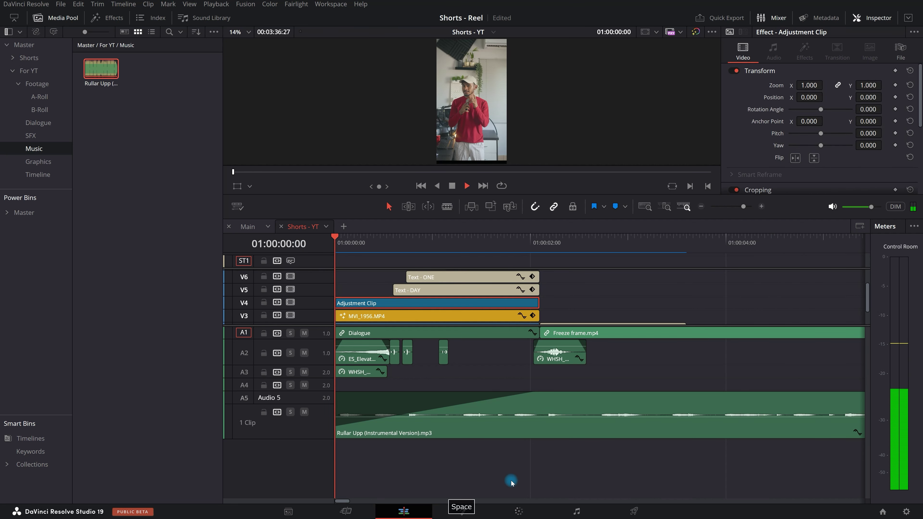
scroll(536, 381, "down", 1)
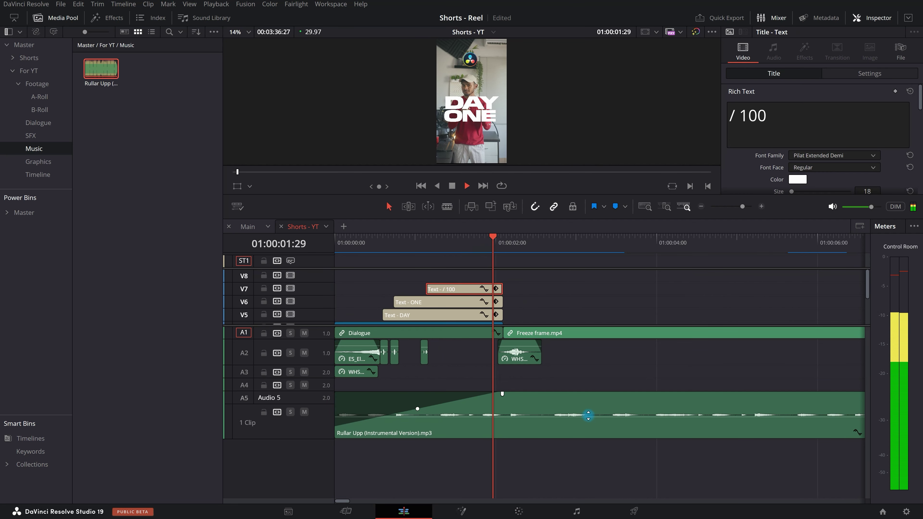
scroll(488, 392, "down", 3)
key("space")
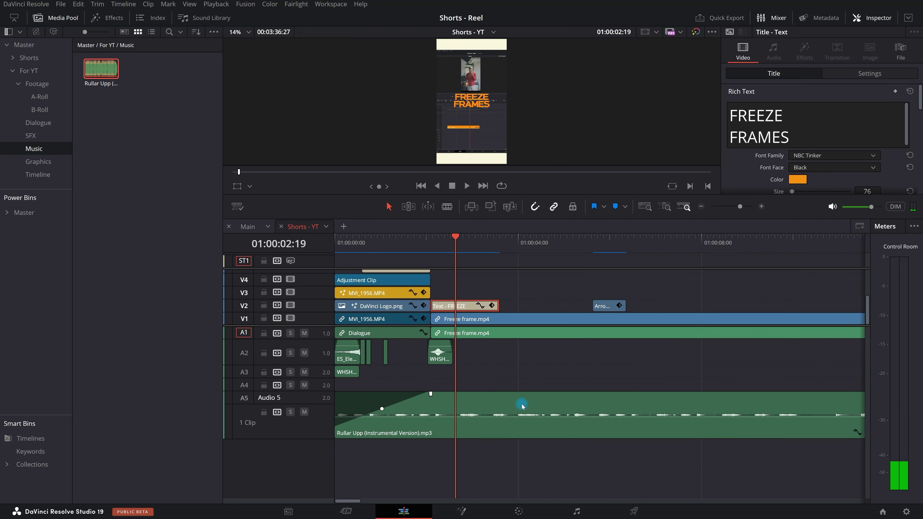
Split the music clip at 01:00:50:26, after the last subtitle, and delete the remainder
scroll(523, 407, "down", 3)
key("space")
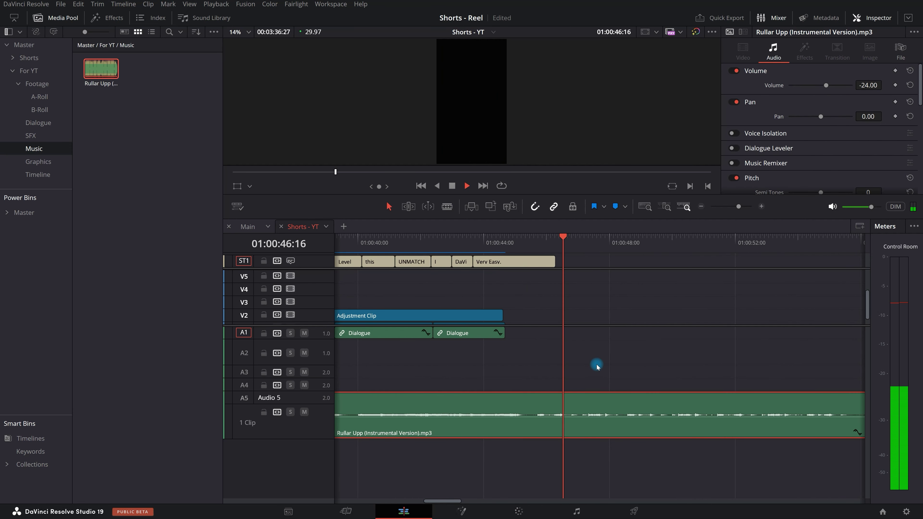
key("space")
scroll(444, 314, "down", 4)
left_click_drag(481, 250, 499, 251)
scroll(523, 352, "up", 2)
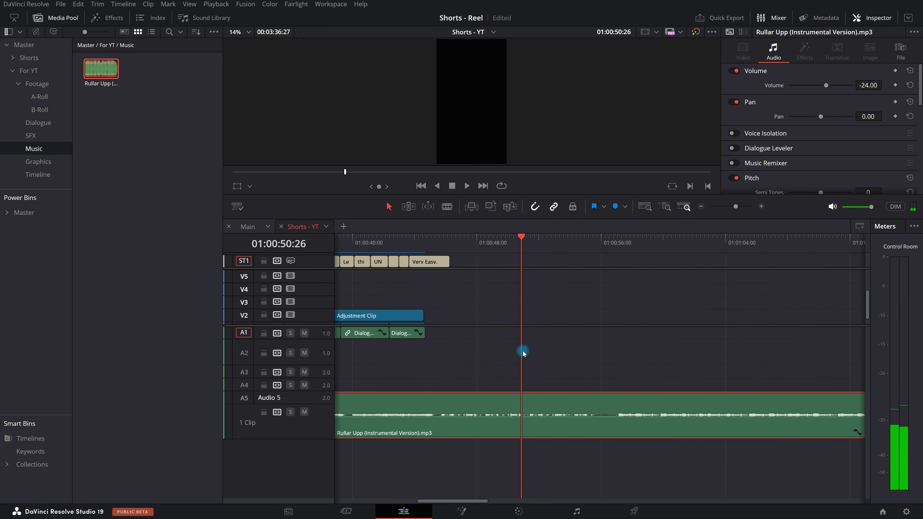
key("ctrl+b")
left_click(552, 422)
key("Delete")
scroll(583, 391, "up", 2)
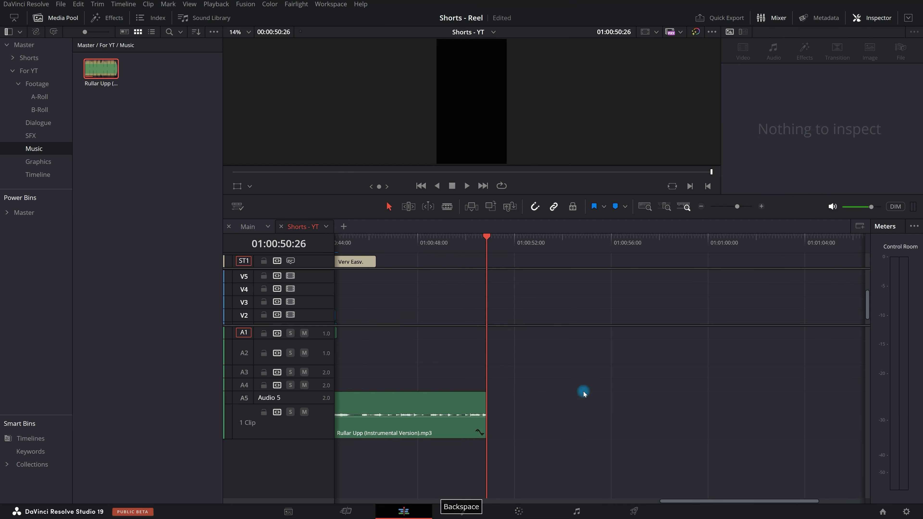
Fade out the last 2 seconds or so of the music clip and listen to the ending
left_click_drag(484, 394, 438, 394)
scroll(564, 378, "down", 5)
scroll(557, 295, "up", 1)
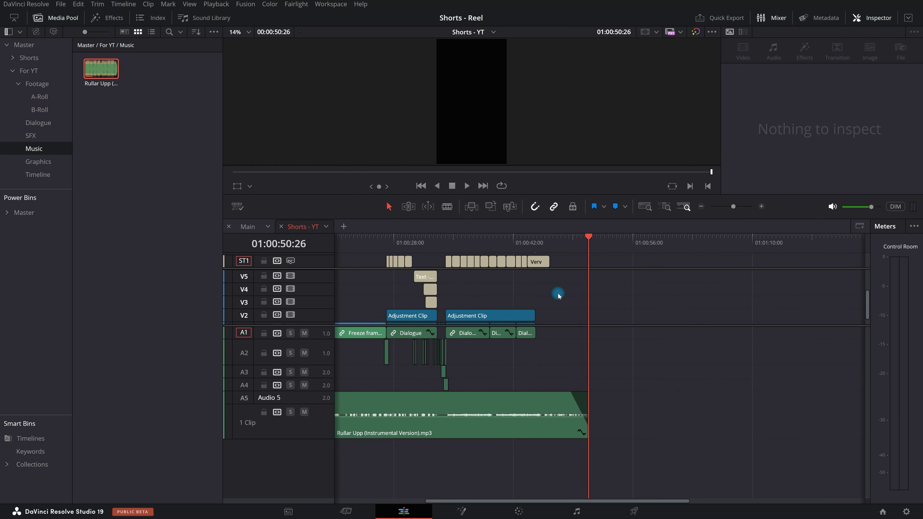
left_click(535, 243)
key("space")
scroll(625, 377, "up", 3)
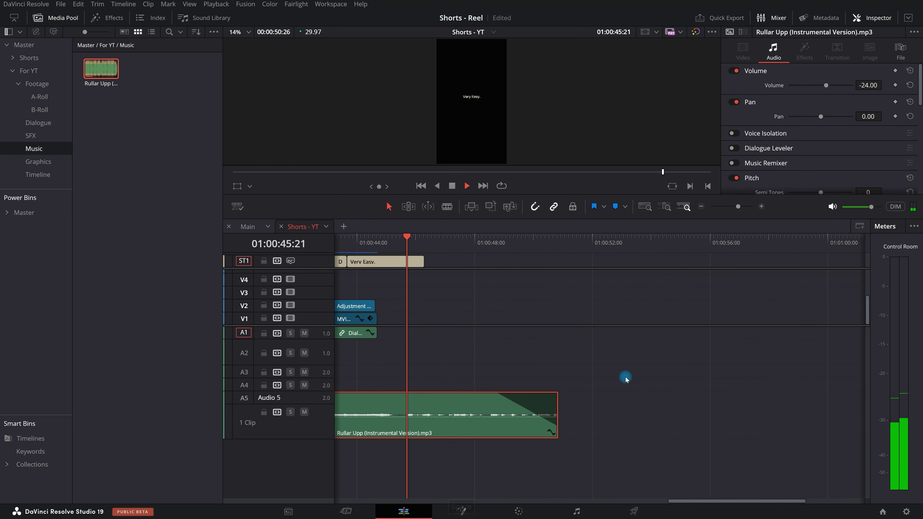
scroll(659, 378, "down", 4)
Shrink the A5 track to minimum height and give the video tracks more room in the timeline
left_click_drag(330, 437, 344, 368)
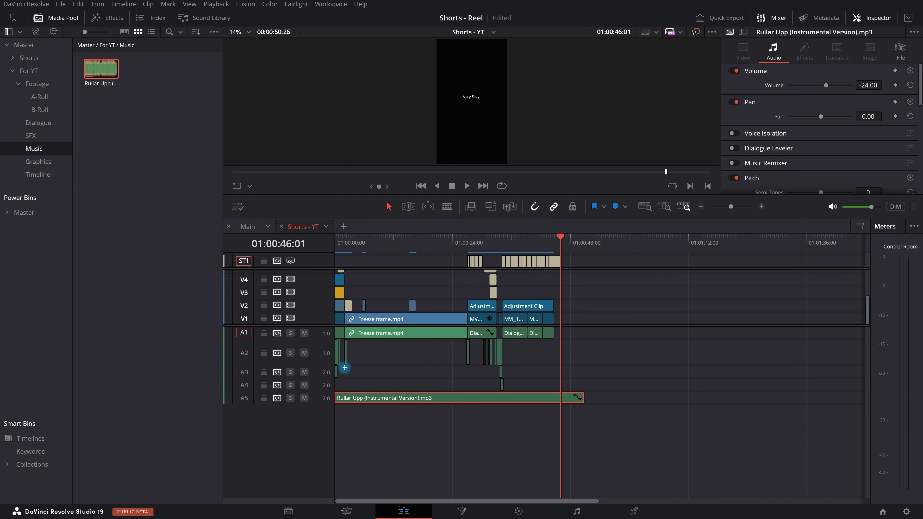
left_click_drag(325, 326, 416, 407)
left_click(699, 421)
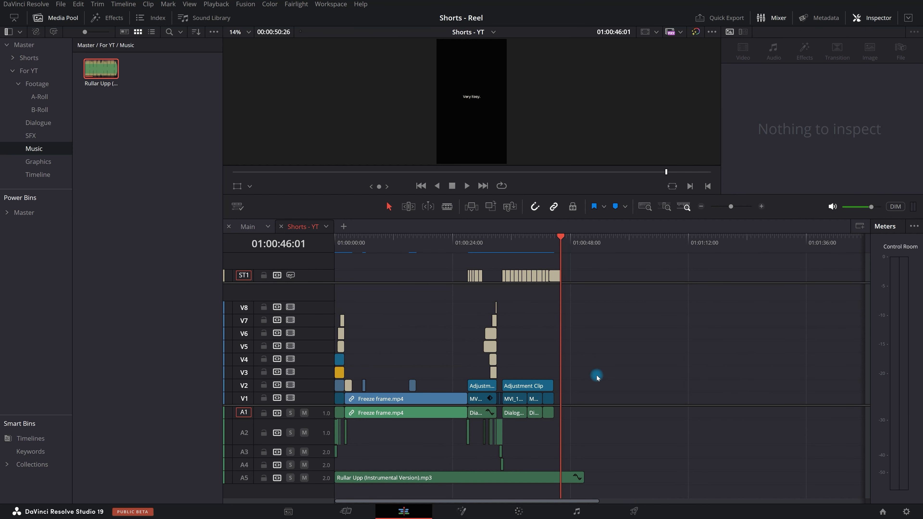
Play the end of the Main timeline to examine its outro clips and logo ending
left_click(247, 228)
scroll(470, 387, "down", 2)
scroll(331, 406, "up", 3)
scroll(550, 368, "down", 3)
scroll(551, 368, "up", 5)
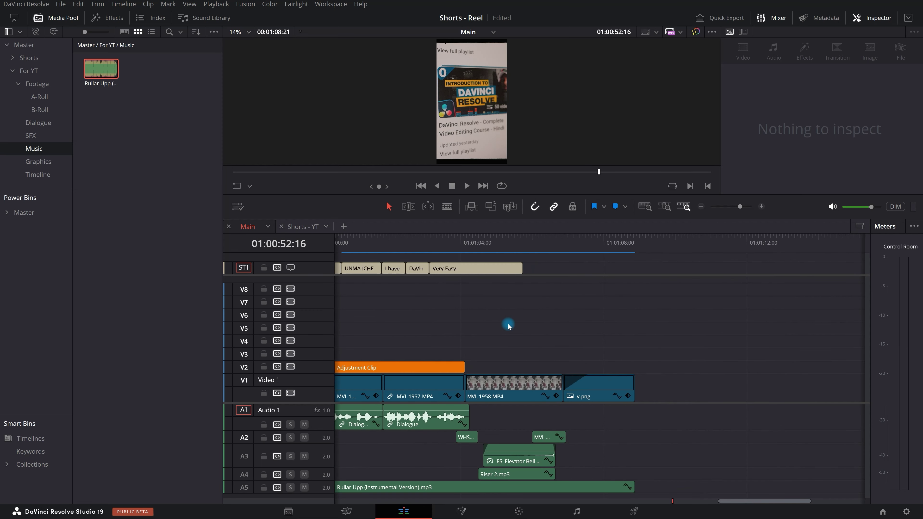
left_click(487, 269)
key("space")
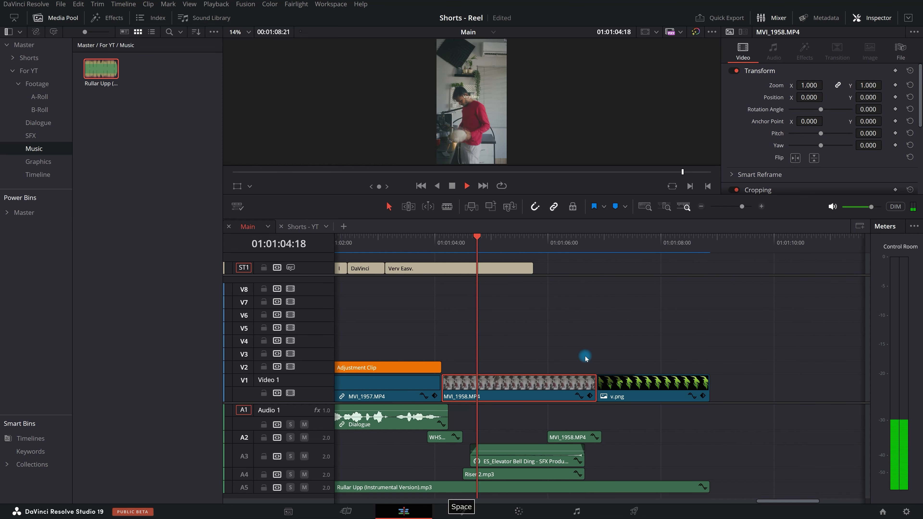
left_click(624, 267)
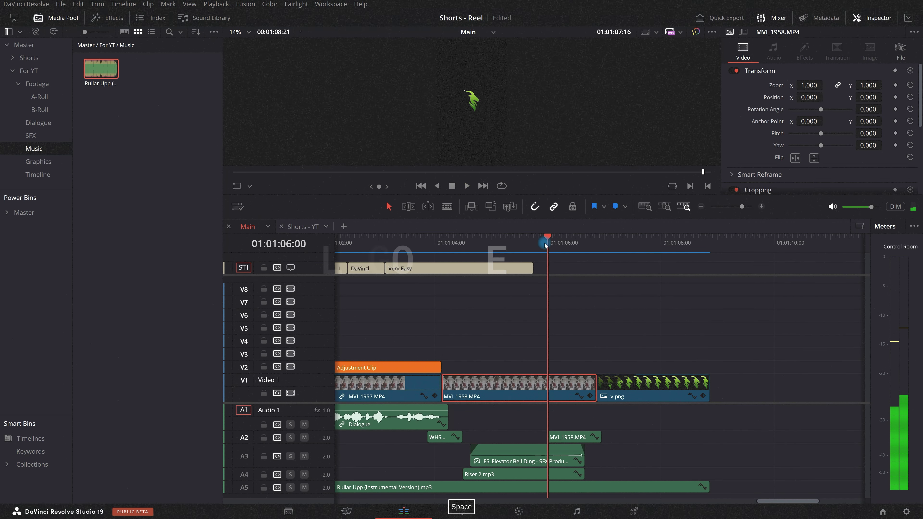
left_click(548, 260)
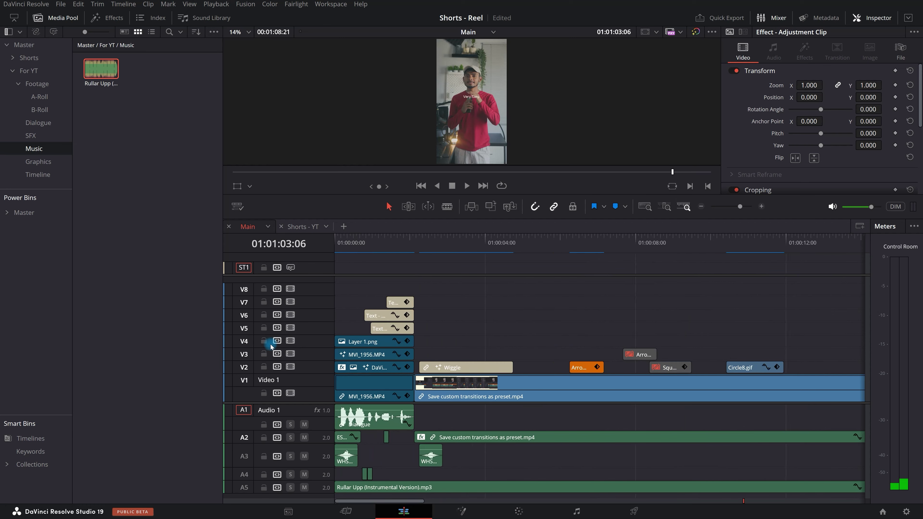
Play the opening of Main in full screen to examine its logo watermark
scroll(318, 275, "up", 2)
left_click(346, 243)
key("ctrl+f")
key("space")
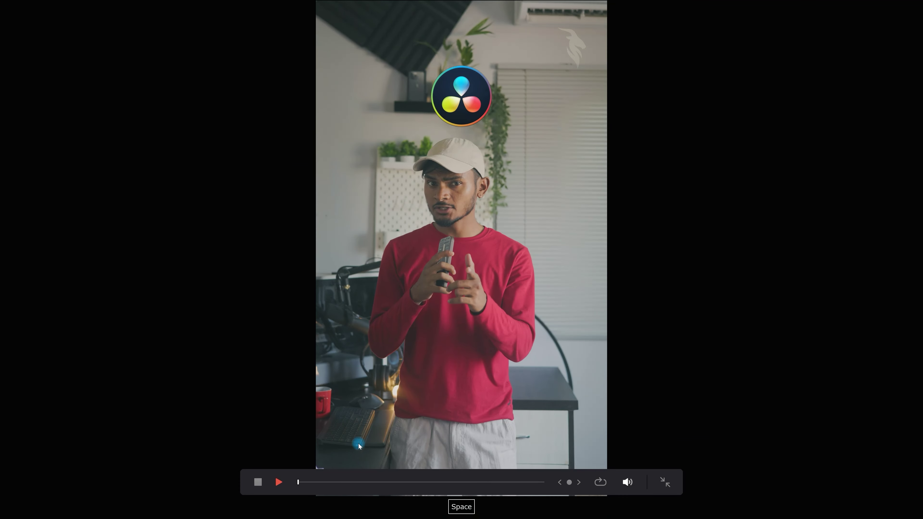
key("space")
key("Escape")
scroll(469, 338, "down", 6)
Add Layer 1.png from the Graphics bin to V9 at the start of Shorts - YT, trimmed to the opening shot's end
left_click(303, 227)
scroll(473, 310, "down", 1)
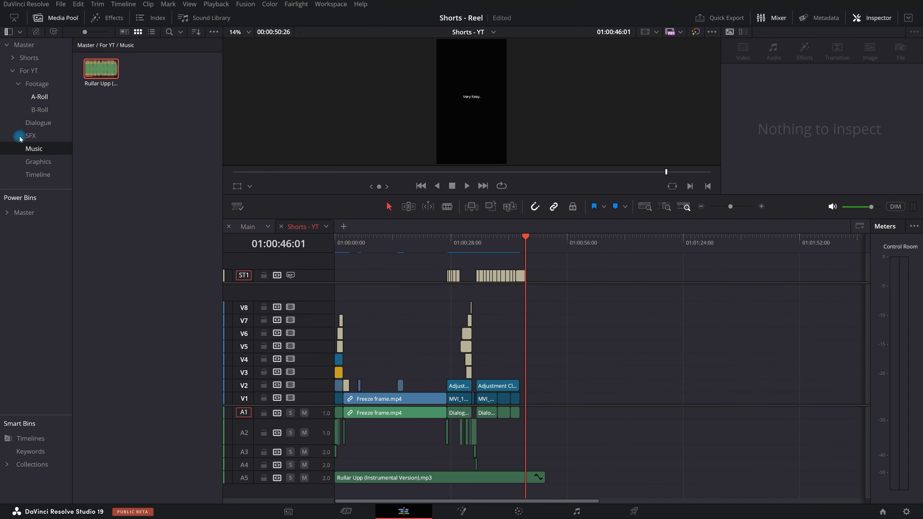
left_click(54, 160)
left_click_drag(194, 109, 342, 296)
scroll(322, 305, "up", 5)
left_click_drag(399, 295, 371, 295)
scroll(275, 307, "up", 3)
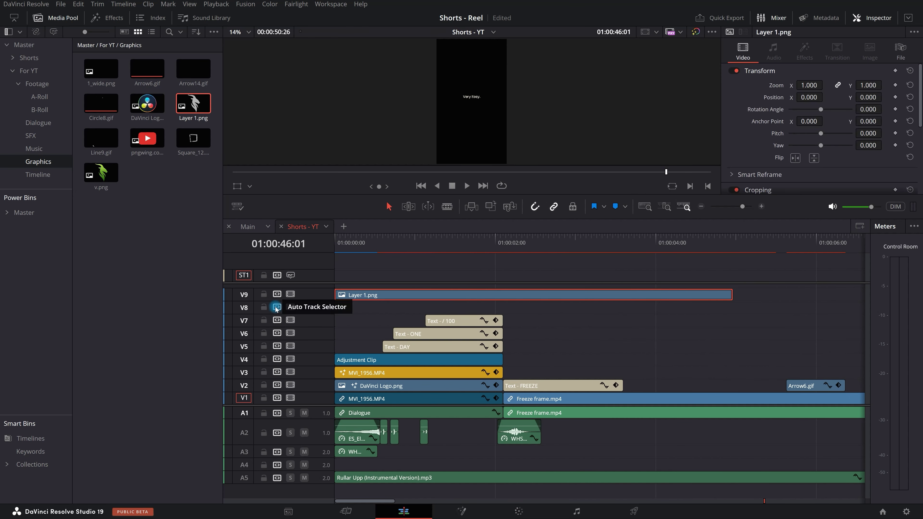
left_click_drag(730, 295, 503, 303)
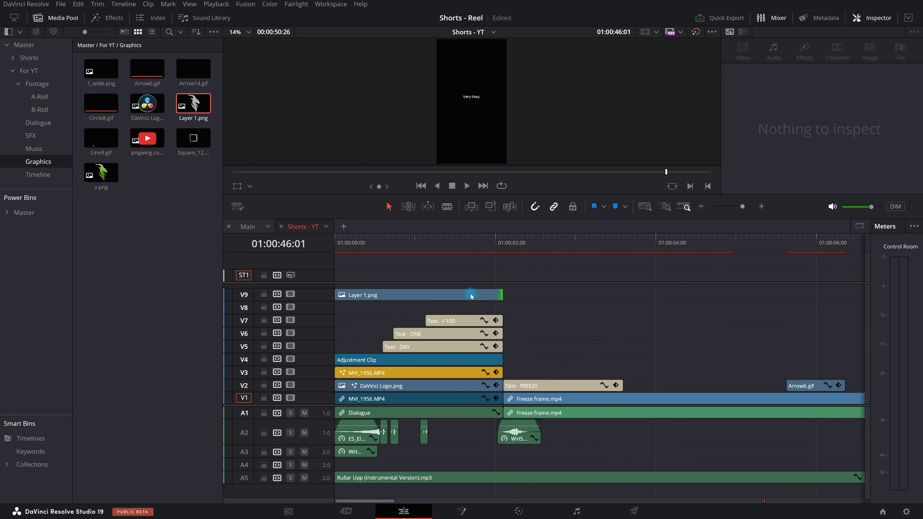
Scale the Layer 1.png watermark to 0.080 and set its position to X 711, Y 1535
left_click(476, 297)
scroll(491, 95, "down", 3)
left_click(424, 239)
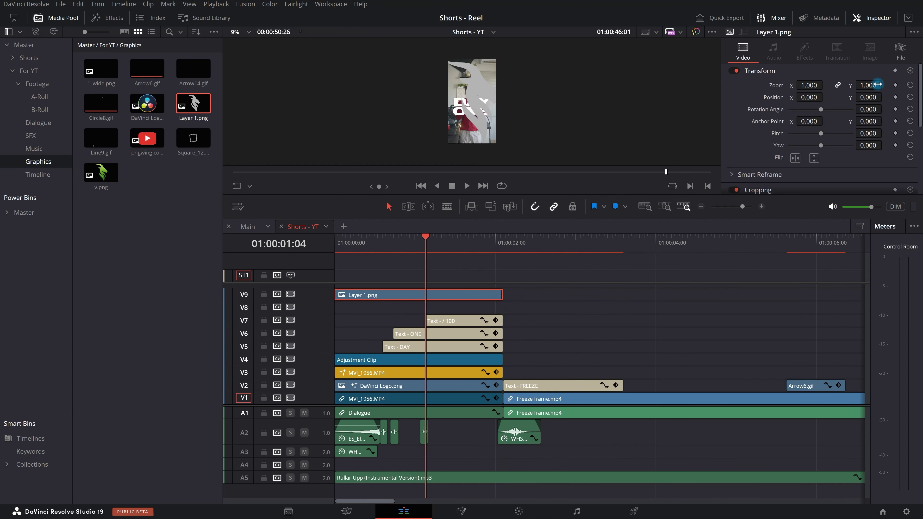
left_click_drag(833, 85, 822, 85)
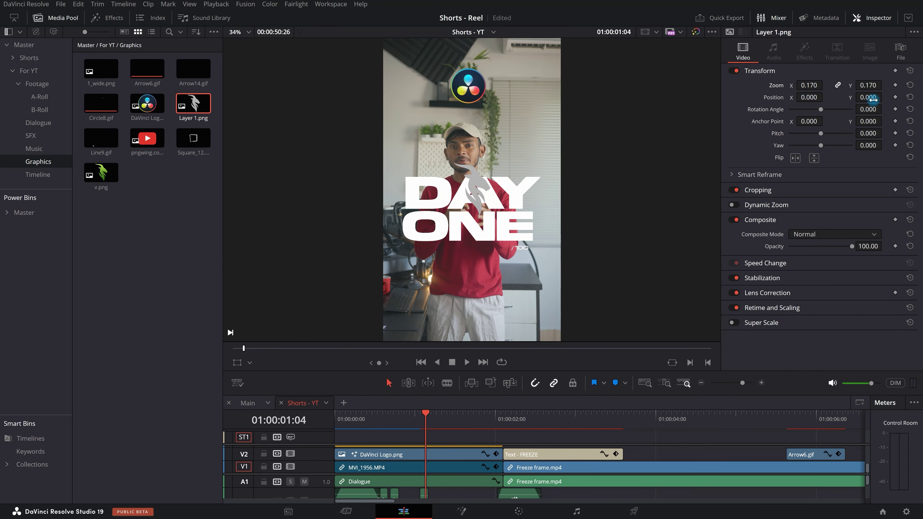
left_click_drag(872, 99, 618, 281)
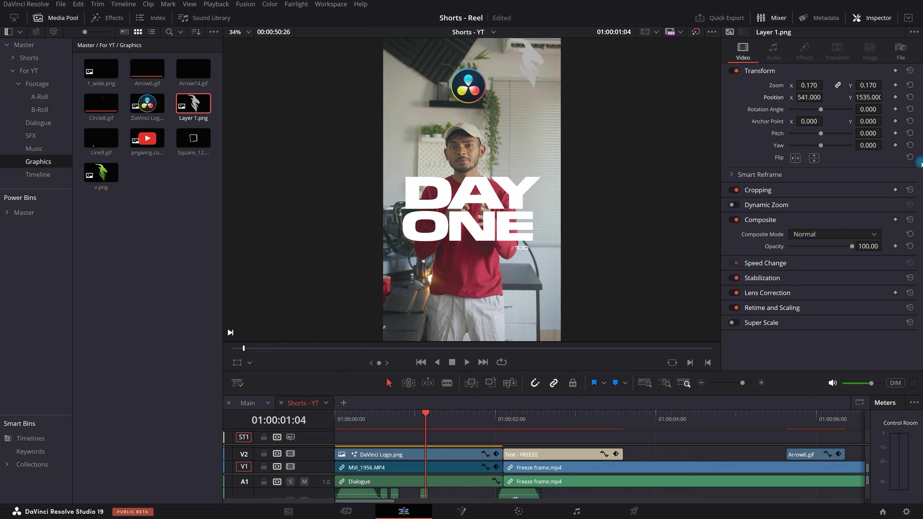
left_click_drag(867, 87, 863, 87)
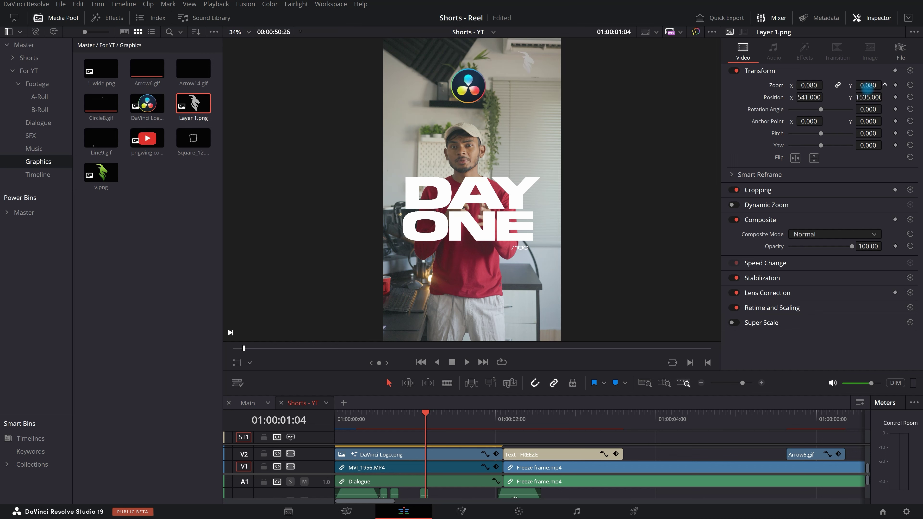
left_click_drag(810, 98, 891, 123)
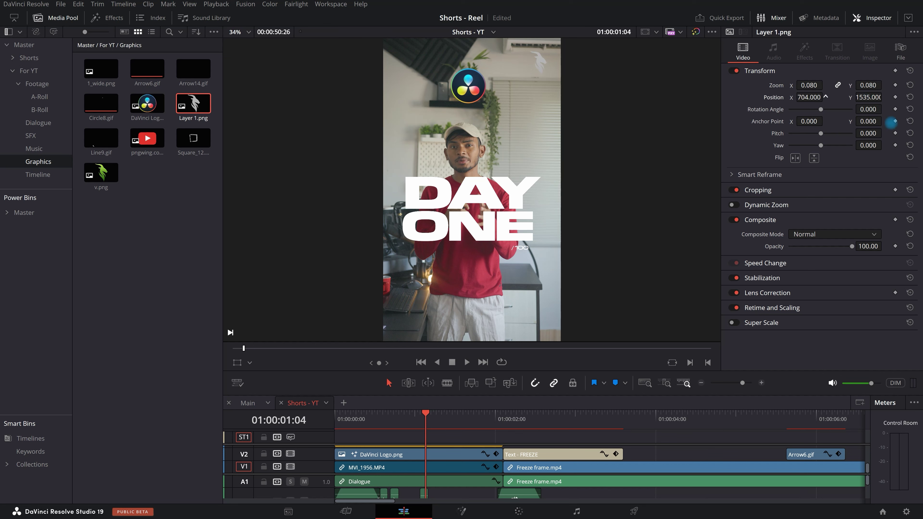
scroll(400, 132, "down", 2)
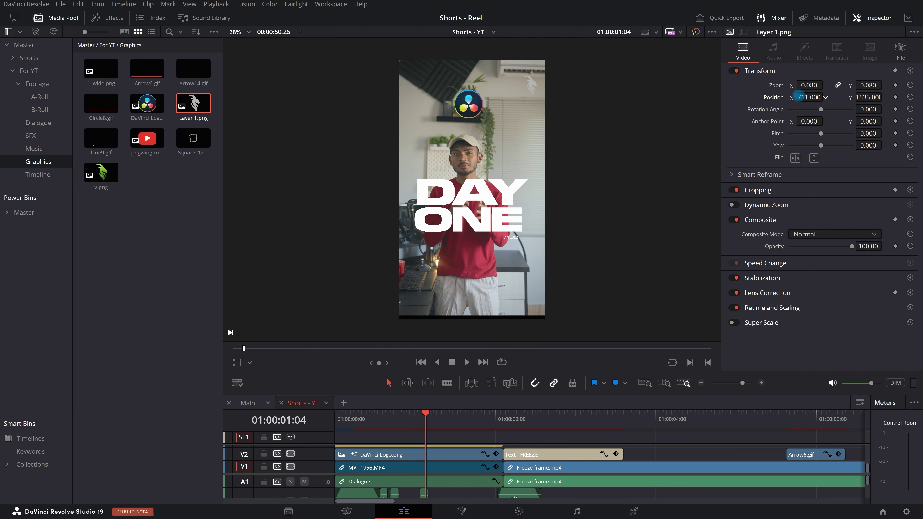
Set the watermark's composite mode to Softlight and play back the opening shot to check it
left_click(821, 232)
type("sof")
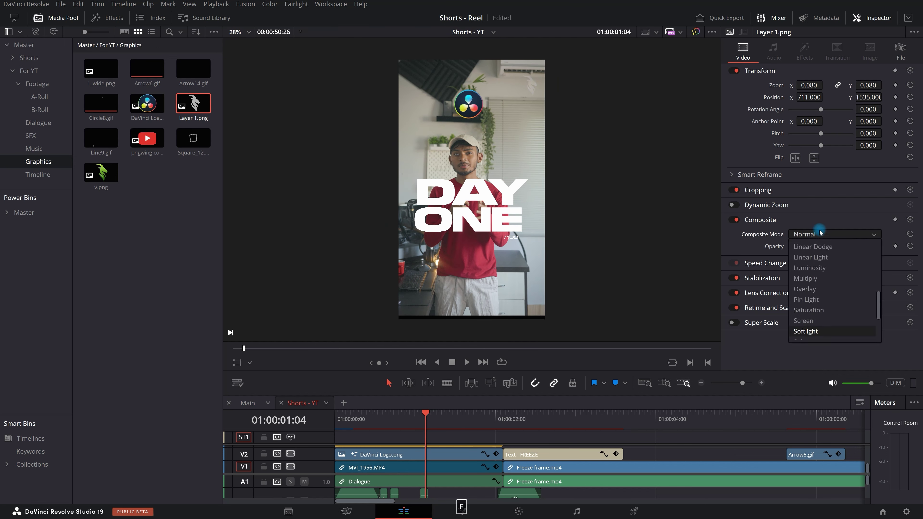
key("Return")
left_click_drag(388, 423, 319, 423)
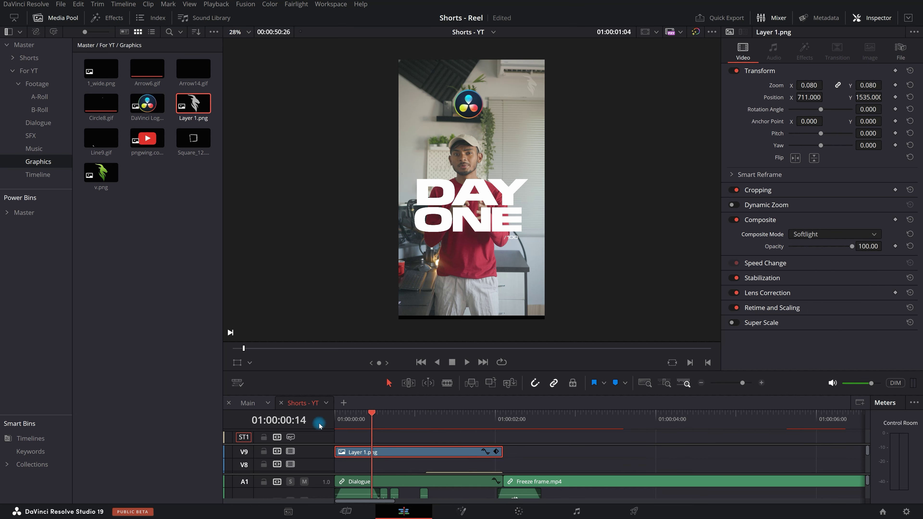
key("space")
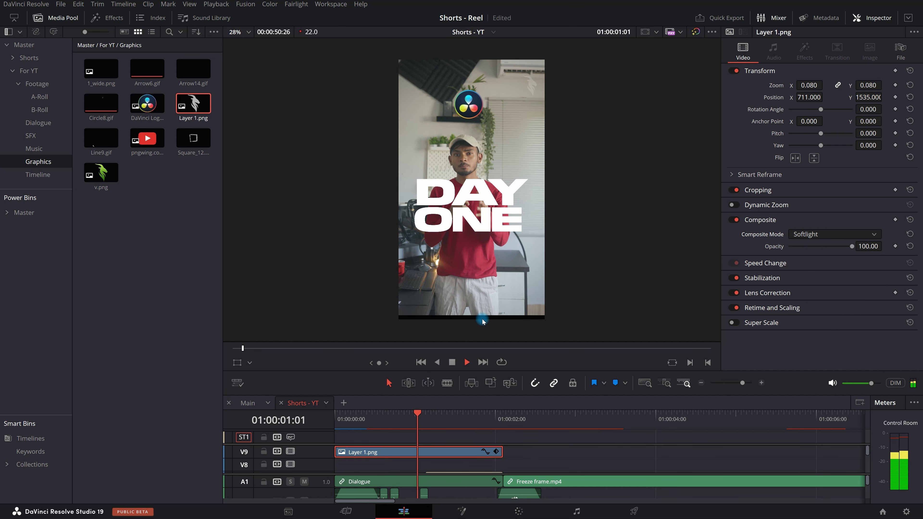
key("space")
Enlarge the timeline area and copy the MVI_1958.MP4 and v.png outro clips from the end of Main
left_click_drag(523, 371, 542, 147)
scroll(369, 285, "down", 10)
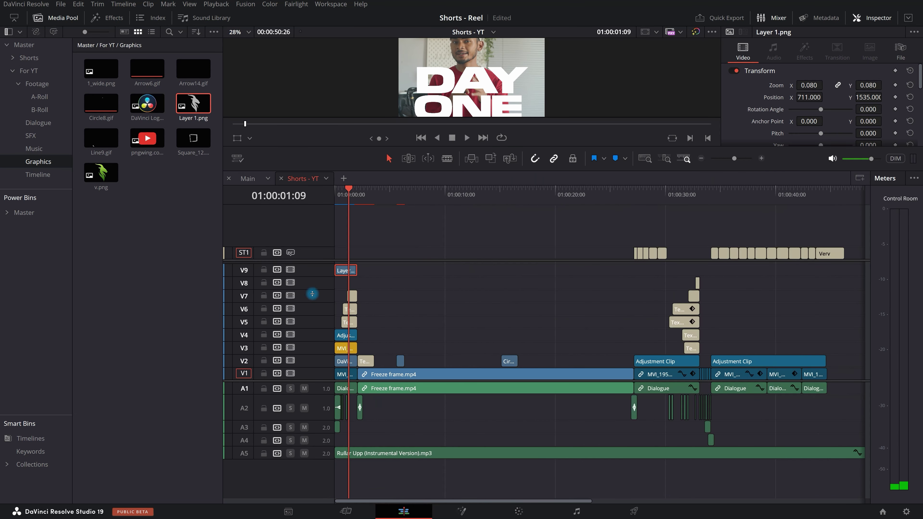
scroll(245, 290, "up", 9)
scroll(245, 290, "down", 2)
left_click(247, 179)
scroll(513, 334, "down", 4)
left_click_drag(492, 330, 664, 371)
key("ctrl+c")
Paste the two outro clips into Shorts - YT on V1 directly after the last MVI_1957.MP4 clip, and enlarge V1
left_click(316, 181)
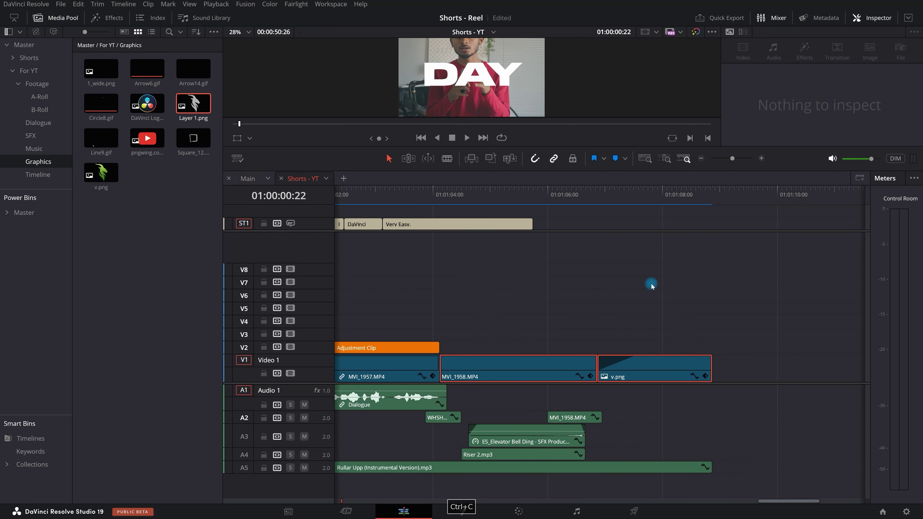
left_click(645, 198)
scroll(654, 242, "up", 3)
key("ctrl+v")
scroll(573, 333, "up", 1)
key("ctrl+z")
left_click_drag(575, 375, 501, 376)
left_click_drag(317, 368, 319, 340)
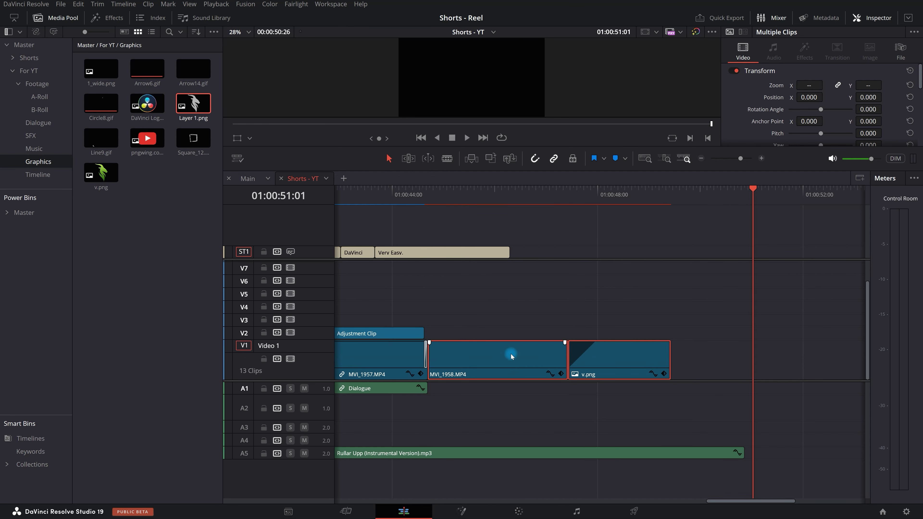
On the Color page, reset the MVI_1958 outro clip's grade, copy the previous clip's grade onto it, and play it back
key("shift+6")
left_click(833, 309)
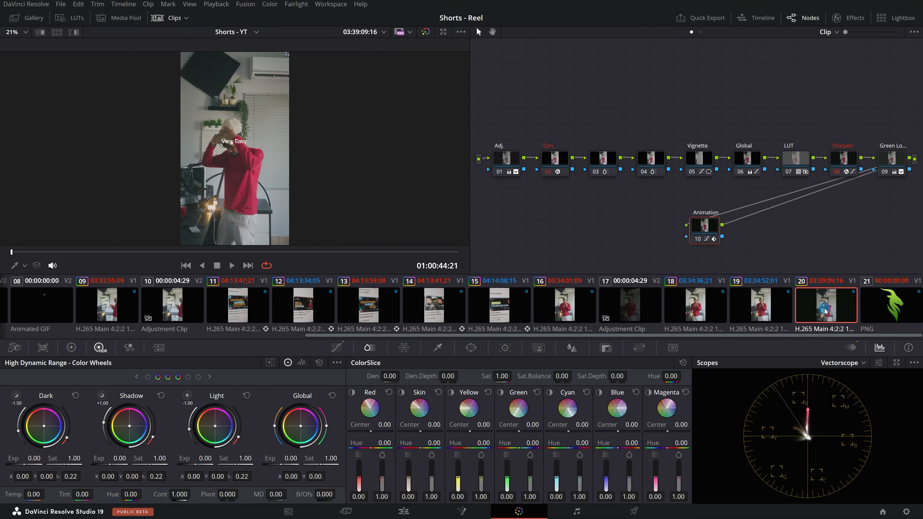
left_click(632, 244)
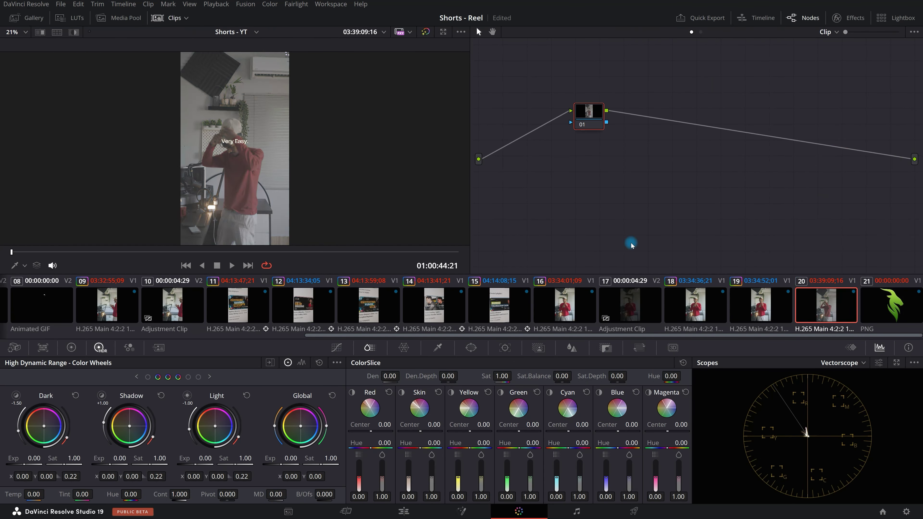
middle_click(764, 307)
key("space")
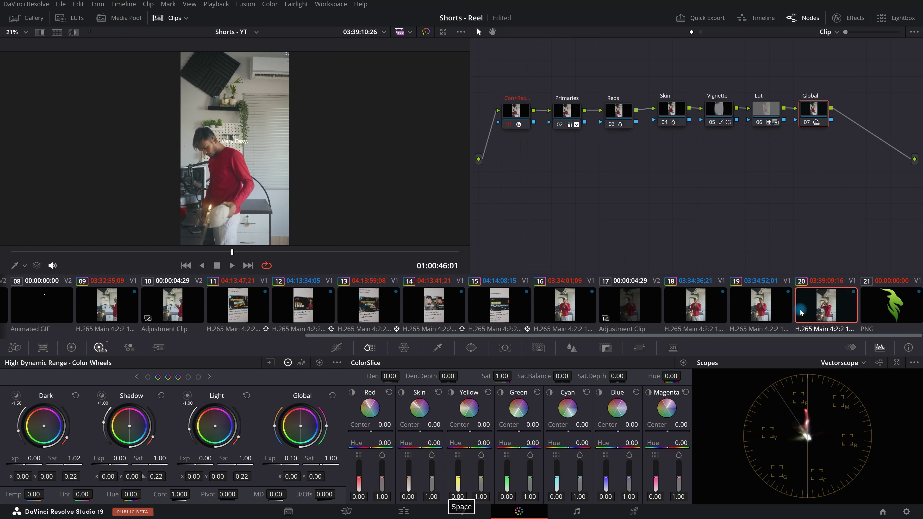
Find the frame where the cap covers the lens in the outro clip, add a serial node after Global, and keyframe it at 00:03:42:20
left_click(241, 265)
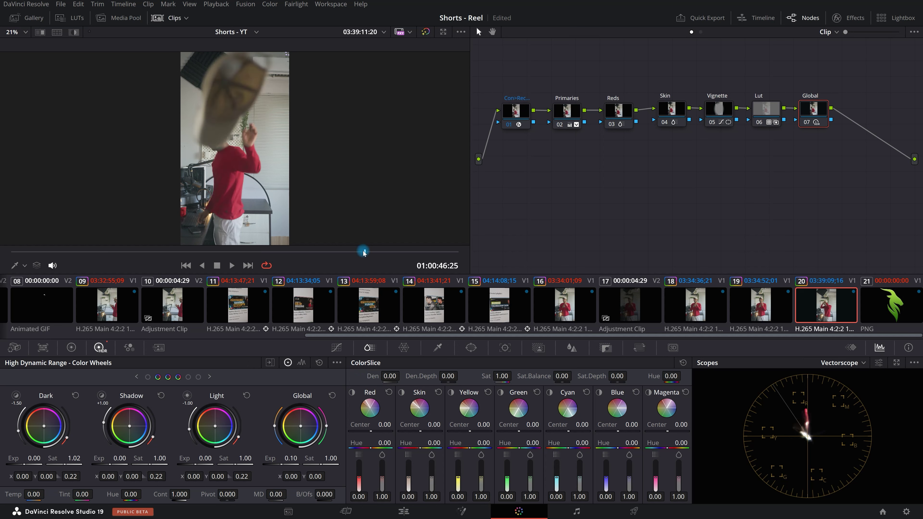
key("space")
left_click_drag(364, 252, 405, 257)
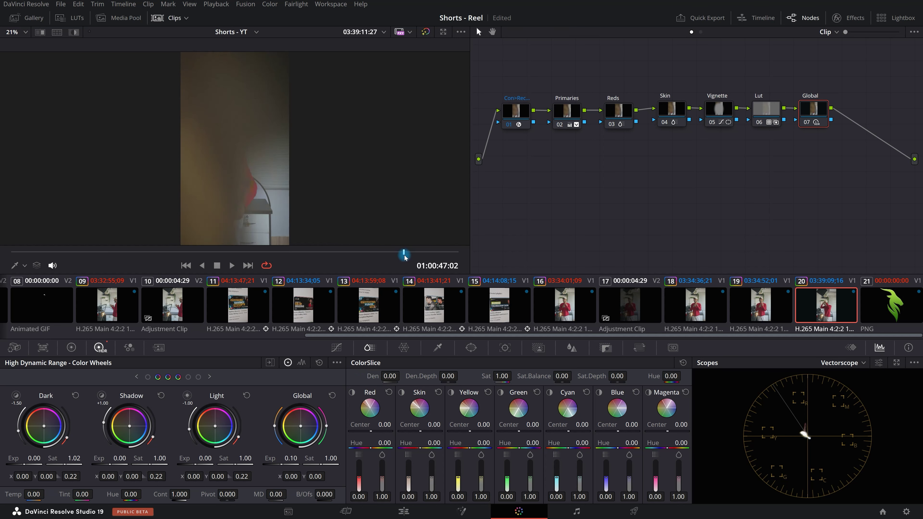
scroll(270, 182, "down", 4)
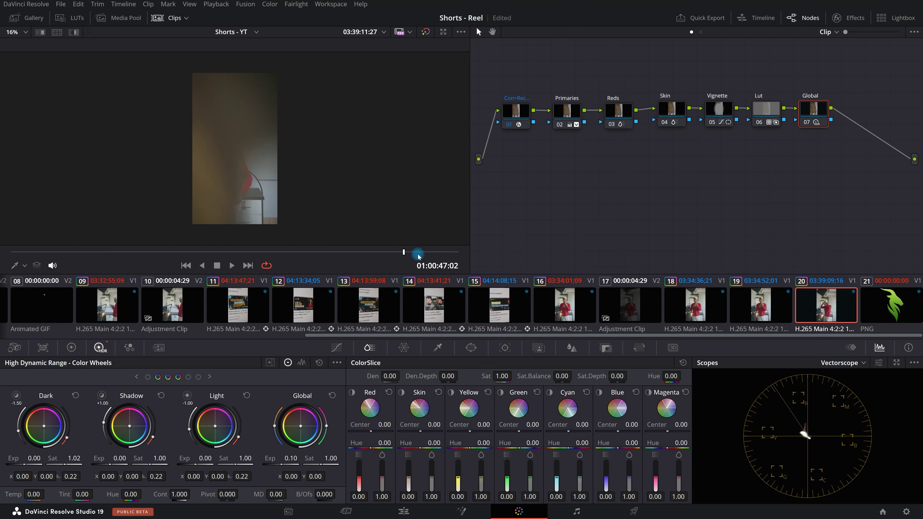
left_click(852, 347)
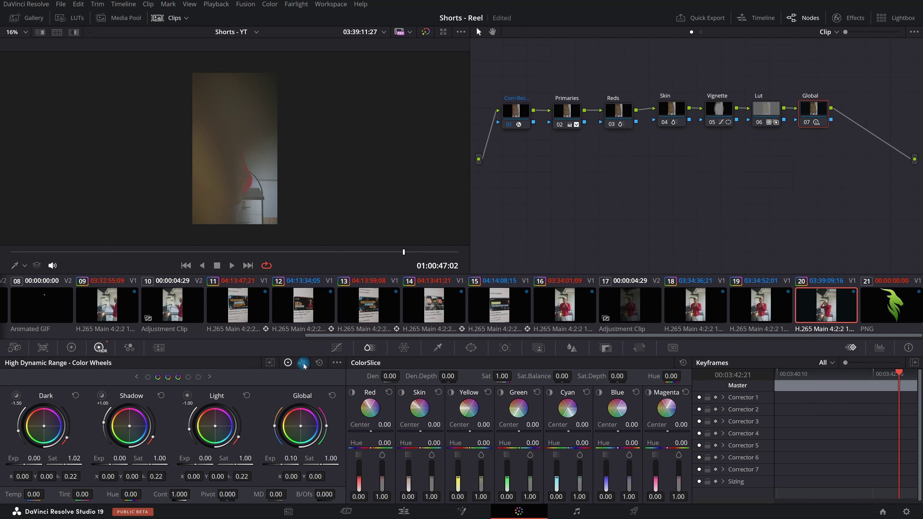
left_click(913, 362)
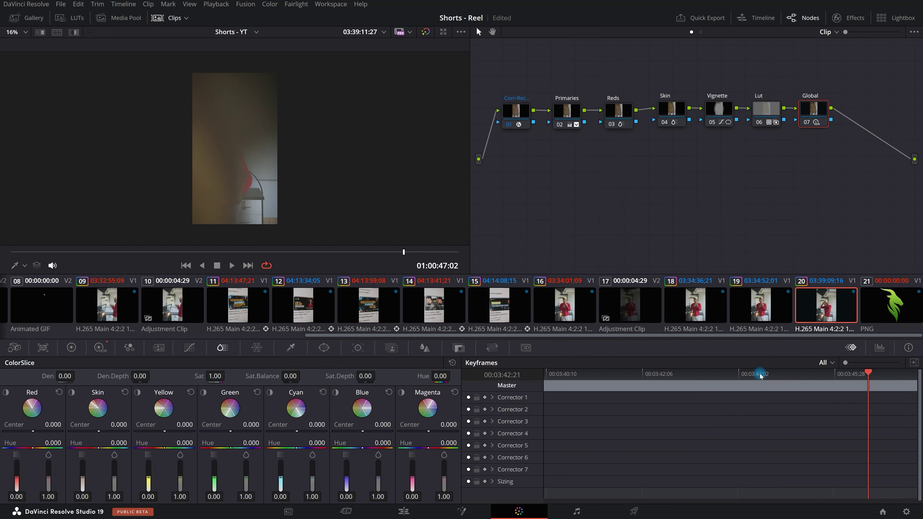
key("alt+s")
key("Left")
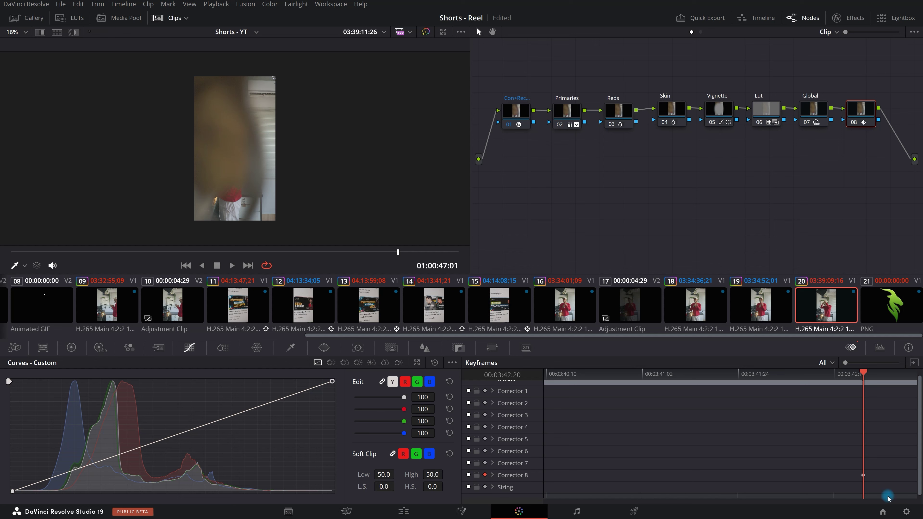
At 00:03:42:22, lower the new node's custom curve to black to keyframe a fade-out, and play the clip back
left_click_drag(866, 374, 874, 375)
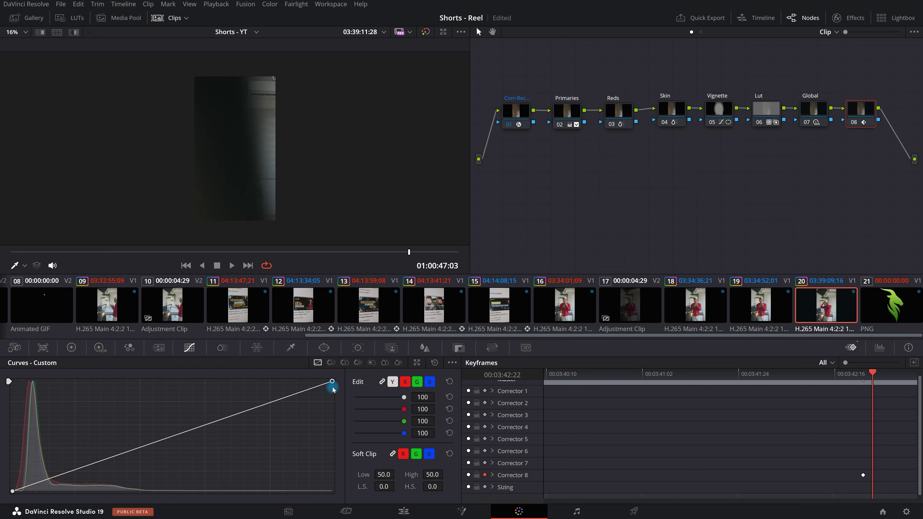
left_click(868, 378)
key("space")
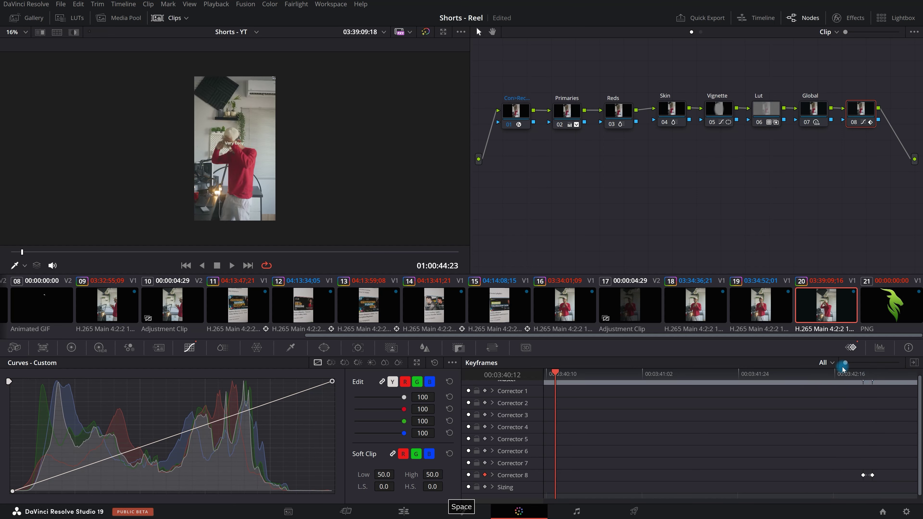
left_click(851, 380)
key("space")
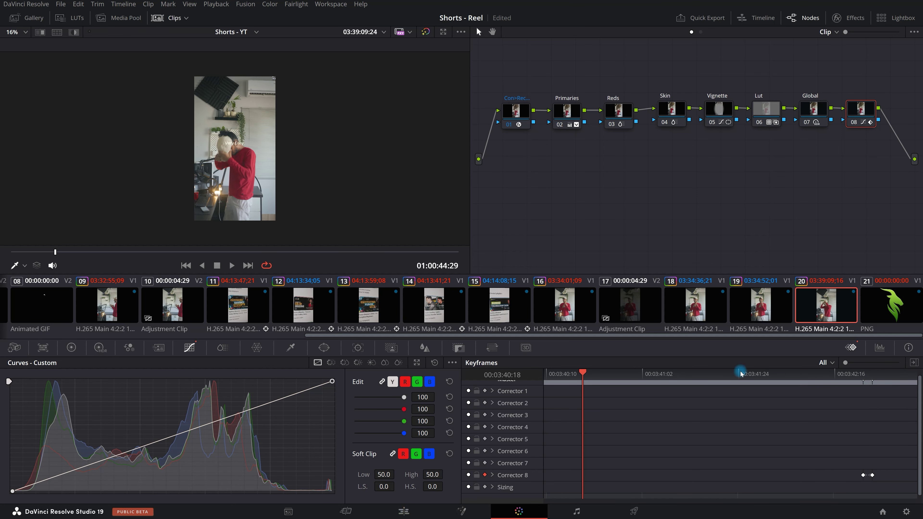
Return to the Edit page and watch the MVI_1958.MP4 outro's fade to black in full screen
left_click(409, 509)
scroll(611, 366, "up", 1)
left_click(375, 200)
key("space")
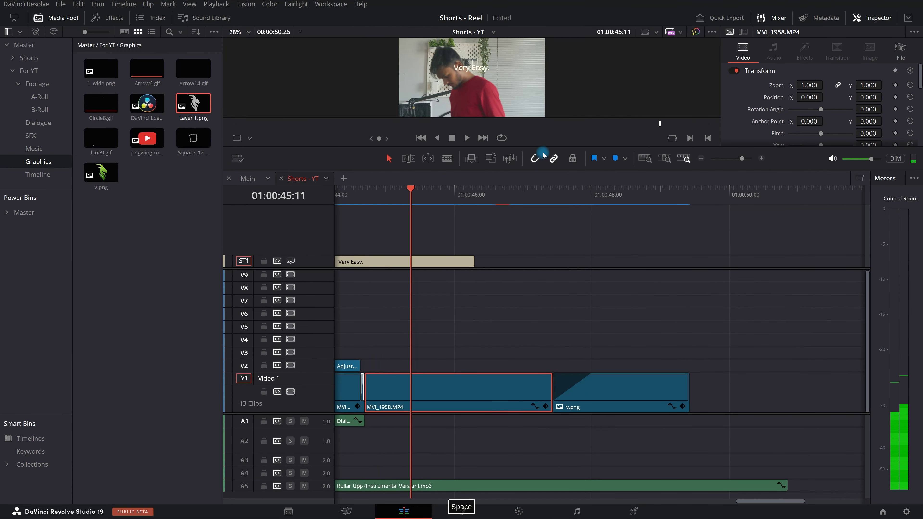
key("ctrl+f")
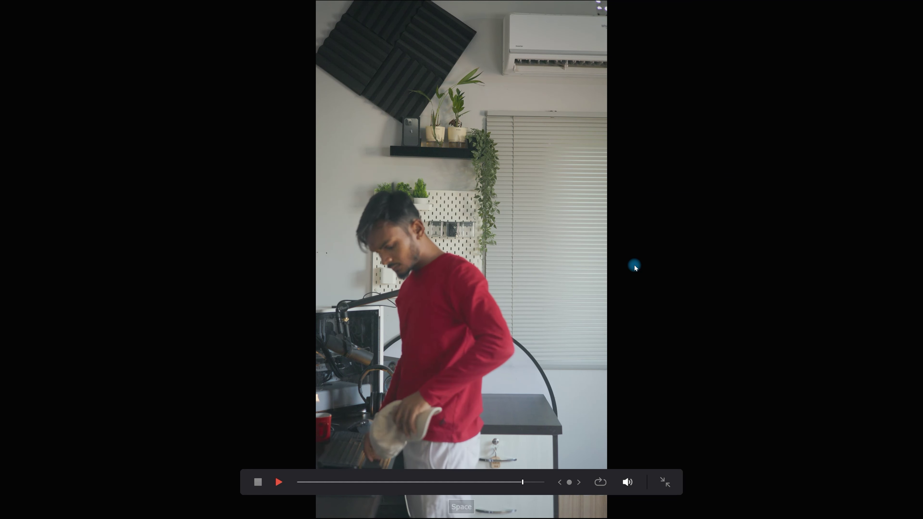
key("Escape")
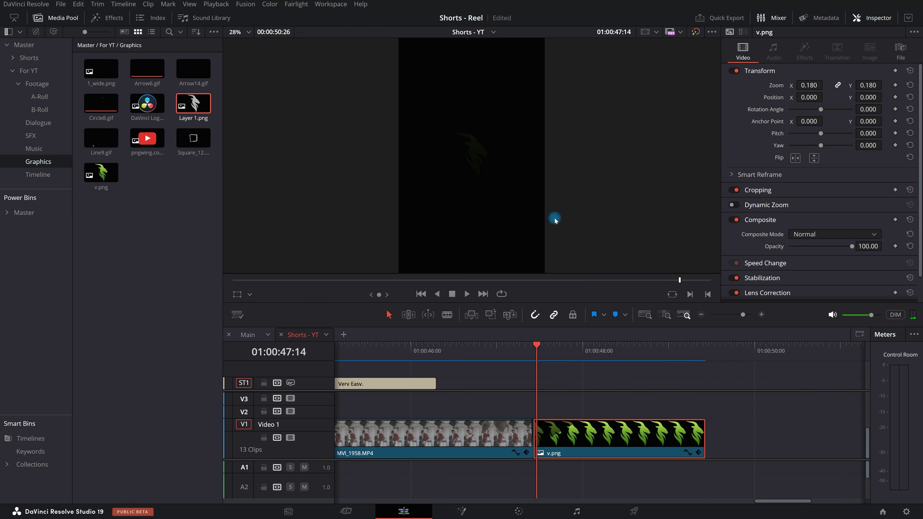
Shorten the fade-in at the start of the v.png logo clip and play back the transition into it
key("space")
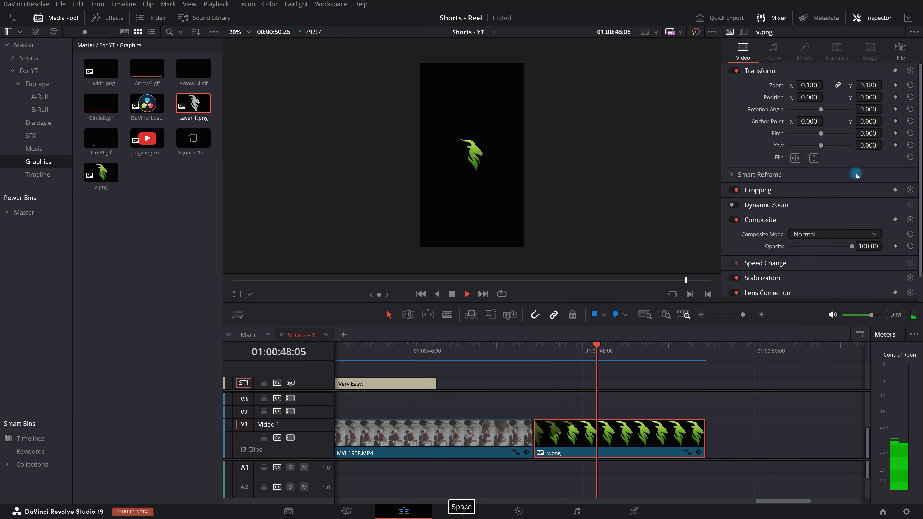
left_click_drag(583, 419, 558, 413)
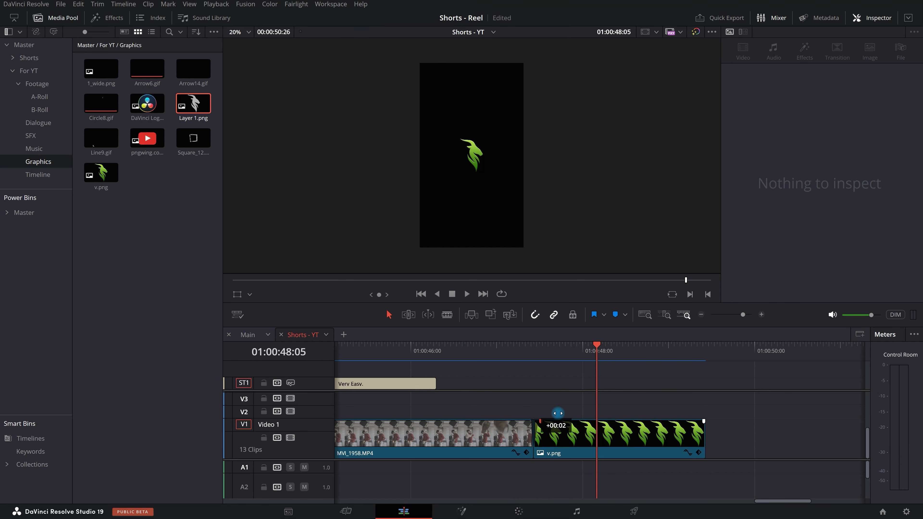
left_click_drag(546, 357, 501, 352)
key("space")
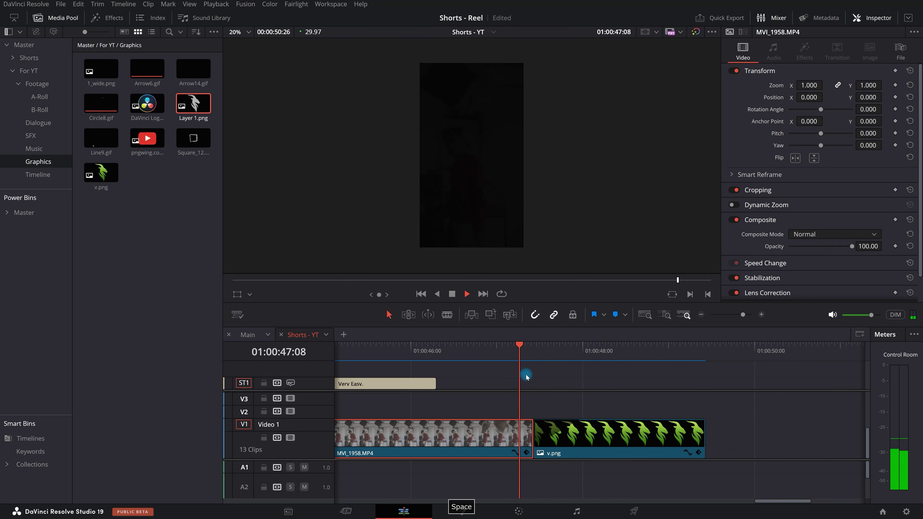
scroll(527, 377, "down", 3)
key("space")
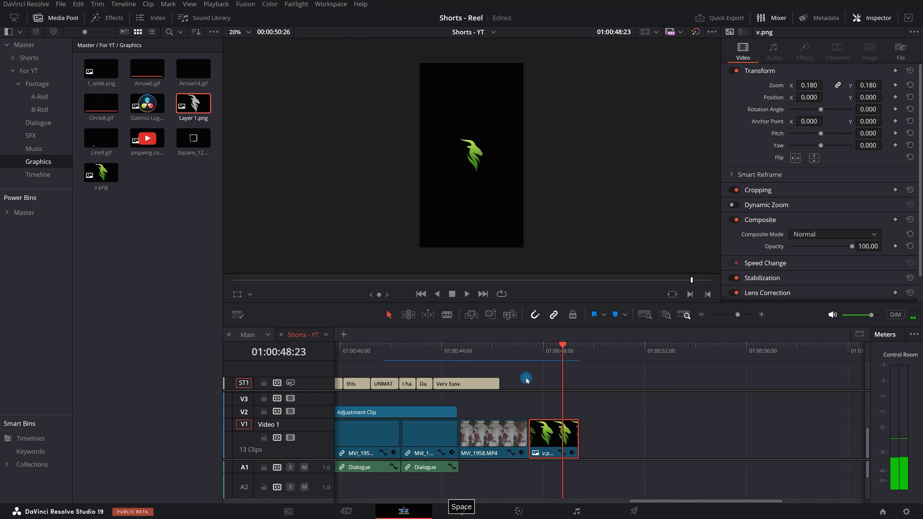
key("ctrl+z")
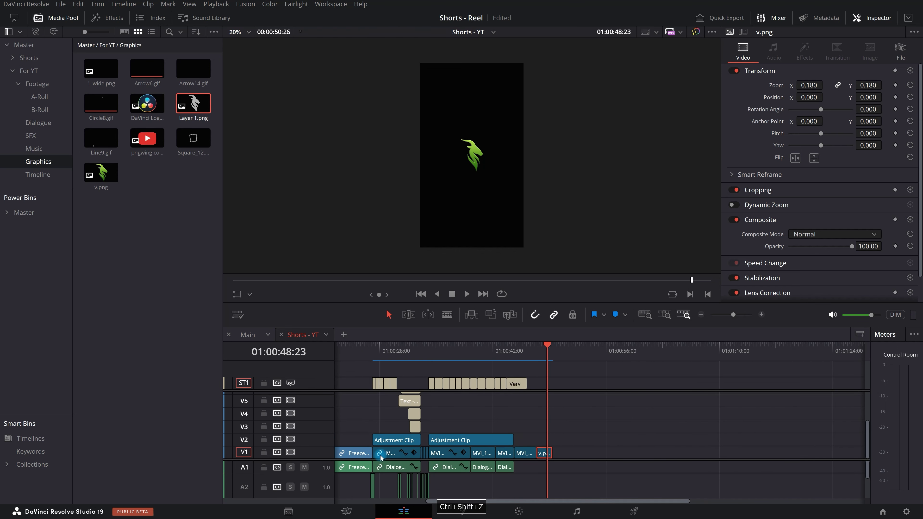
Open the Main timeline, enlarge its track area and inspect the outro's sound effects on A2, A3 and A4
left_click_drag(324, 459, 371, 387)
scroll(557, 423, "up", 4)
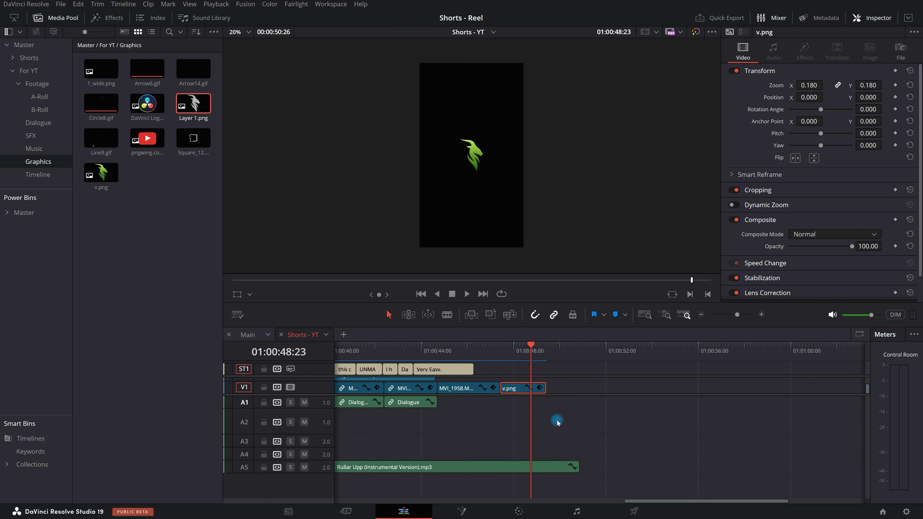
scroll(557, 423, "down", 1)
scroll(368, 377, "down", 10)
scroll(403, 391, "up", 4)
scroll(544, 419, "up", 5)
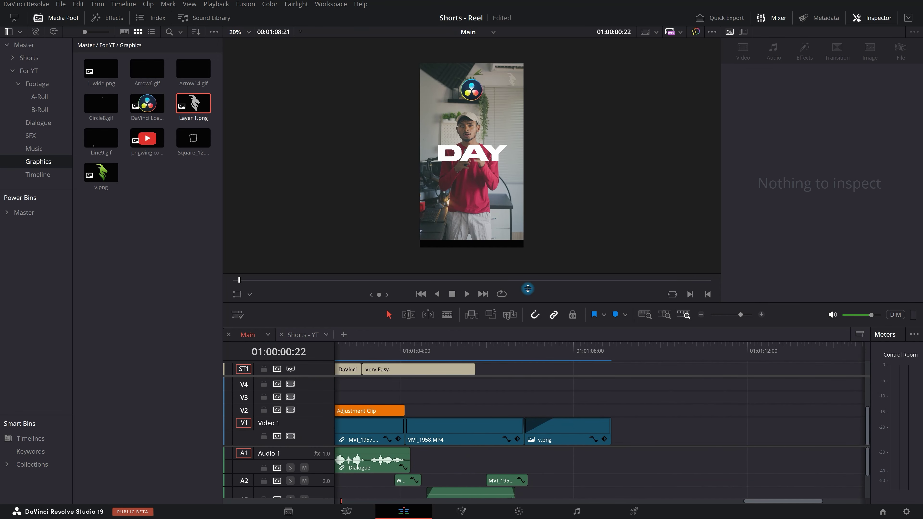
left_click_drag(528, 288, 551, 97)
scroll(423, 329, "up", 2)
left_click(491, 440)
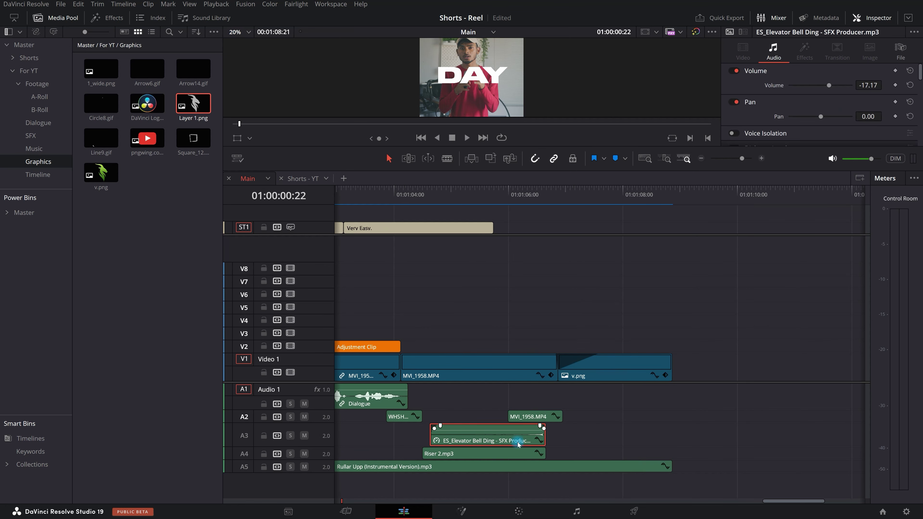
left_click(454, 455)
left_click(531, 418)
key("ctrl+z")
Solo track A2 in Main and play back the end of the MVI_1958.MP4 clip to hear its sound effect
left_click(291, 417)
left_click(495, 199)
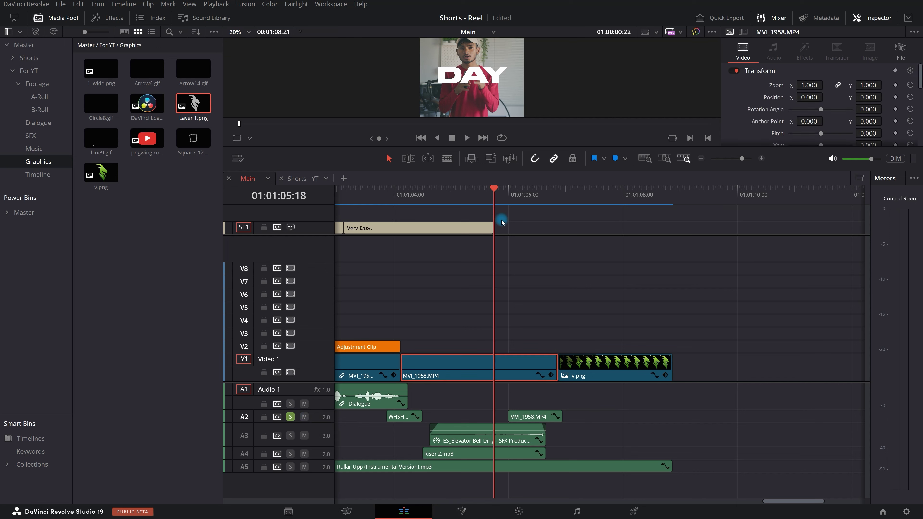
key("space")
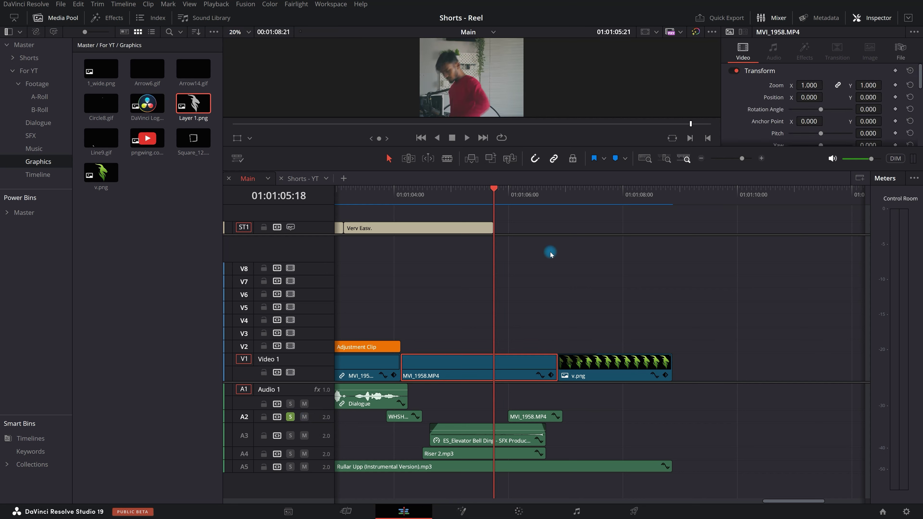
key("space")
key("space")
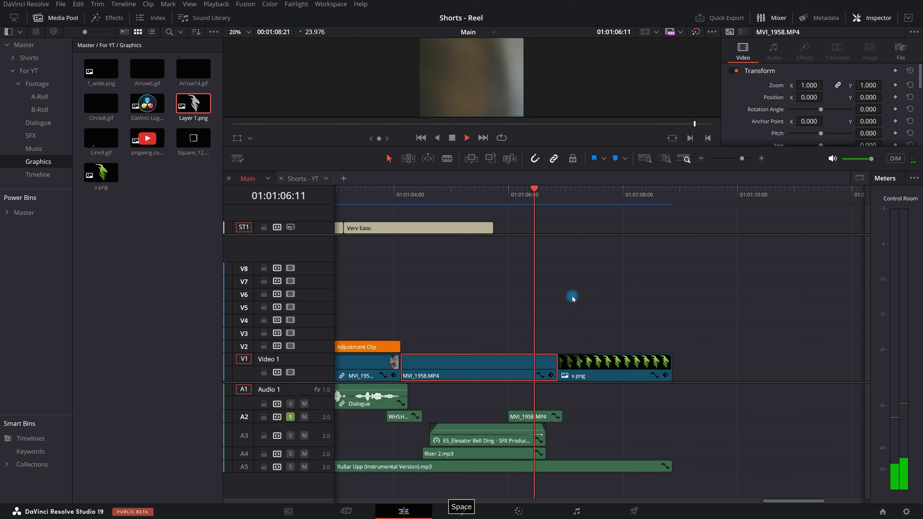
key("space")
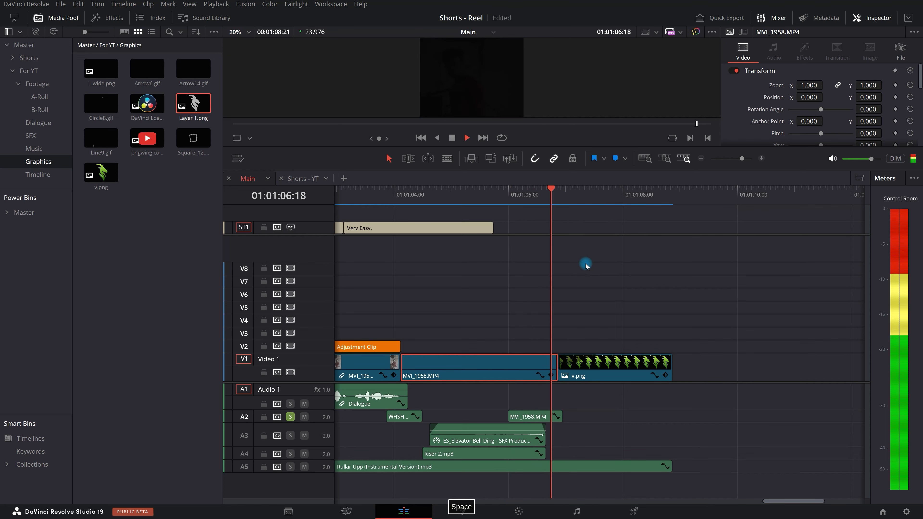
Copy the MVI_1958.MP4 sound clip from Main to A2 in Shorts - YT, align it about 12 frames earlier, and play it back
left_click(541, 414)
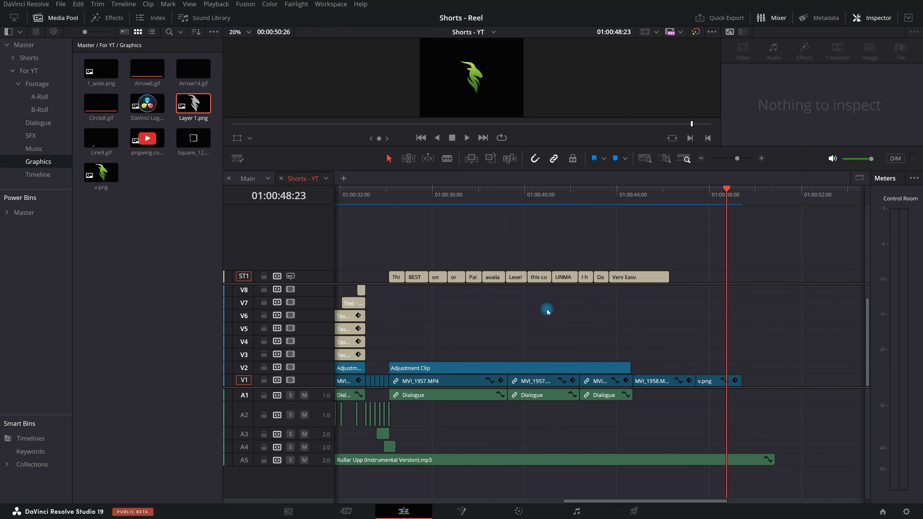
scroll(639, 334, "down", 5)
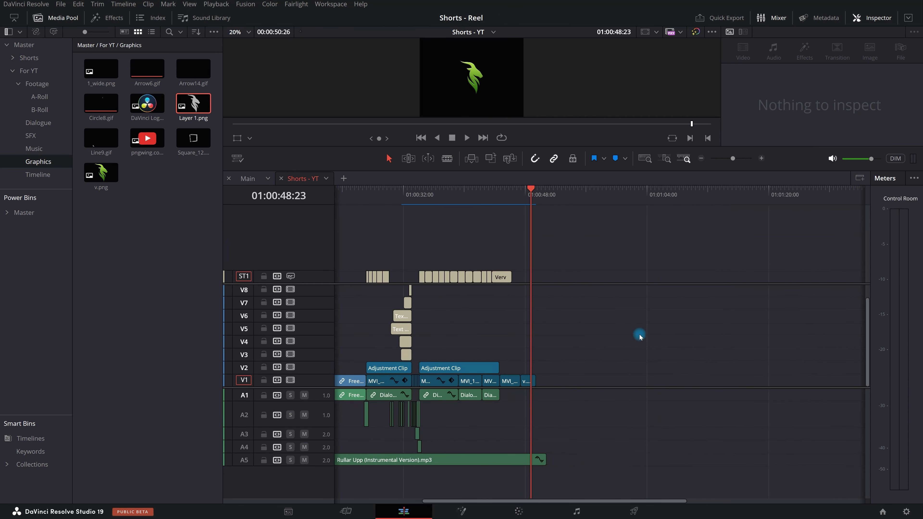
left_click_drag(558, 204, 609, 206)
key("ctrl+v")
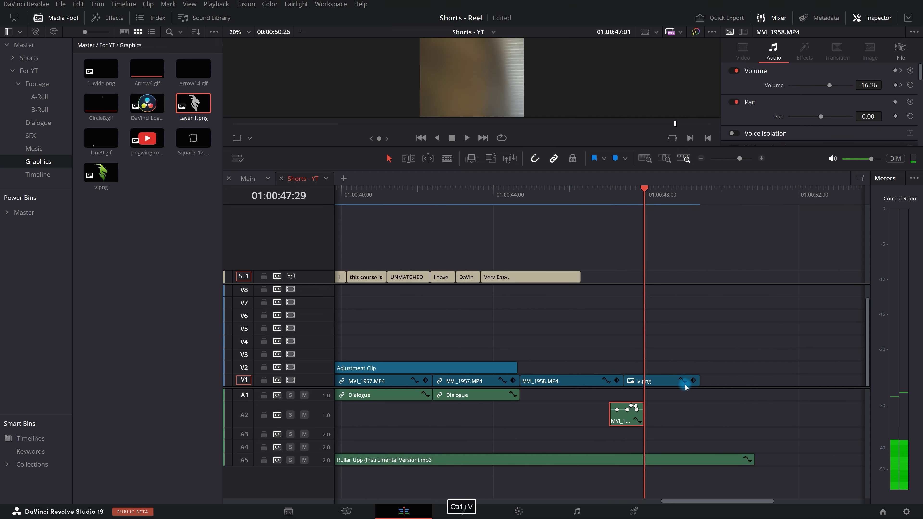
key("ctrl+equal")
left_click_drag(579, 422, 547, 420)
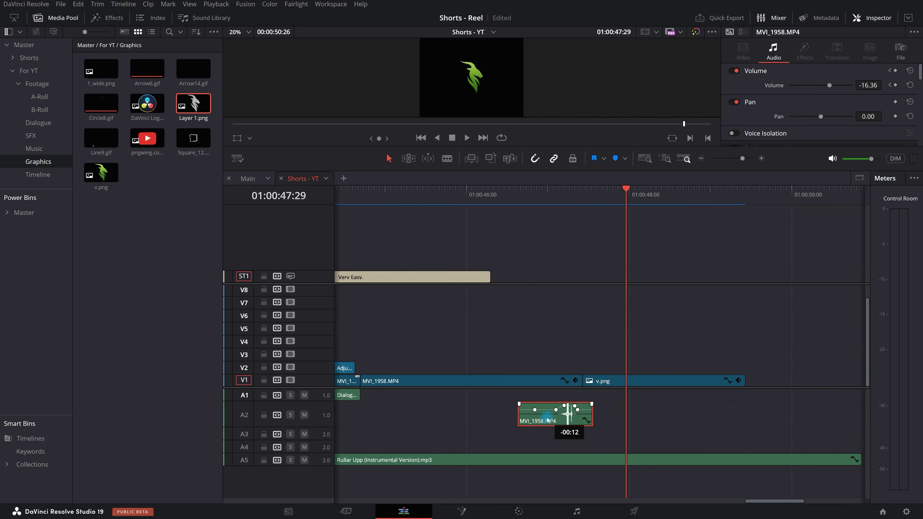
key("ctrl+minus")
key("space")
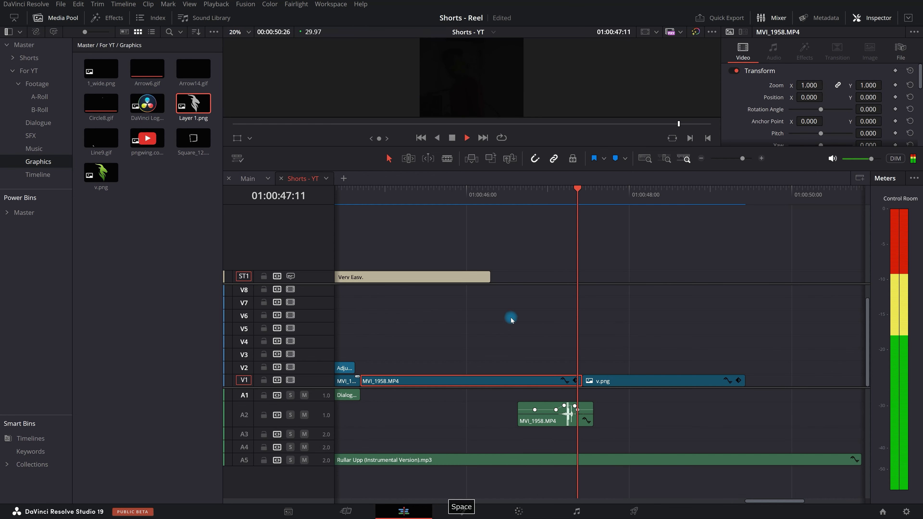
key("space")
Try duplicating the earlier ES_Elevator Bell Ding effect on A3 to the outro section
left_click_drag(559, 173, 560, 282)
key("ctrl+minus")
key("ctrl+minus")
scroll(466, 458, "up", 6)
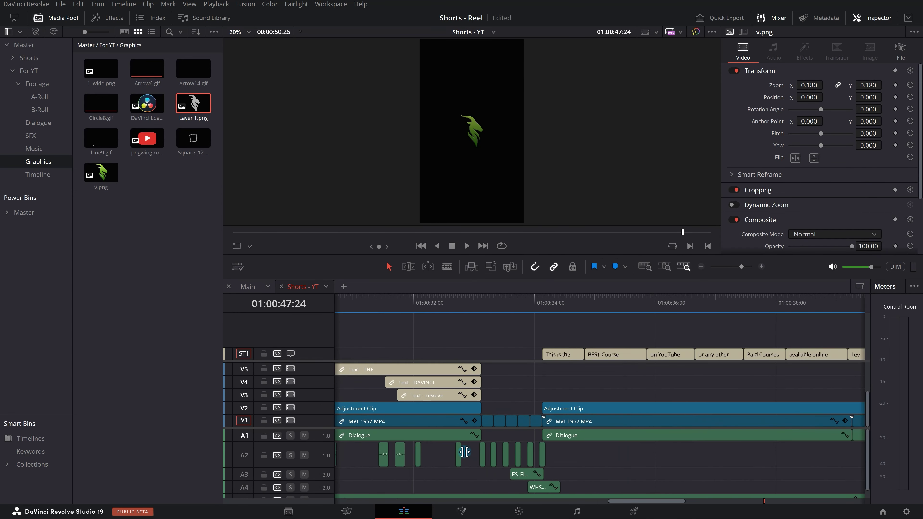
left_click(479, 477)
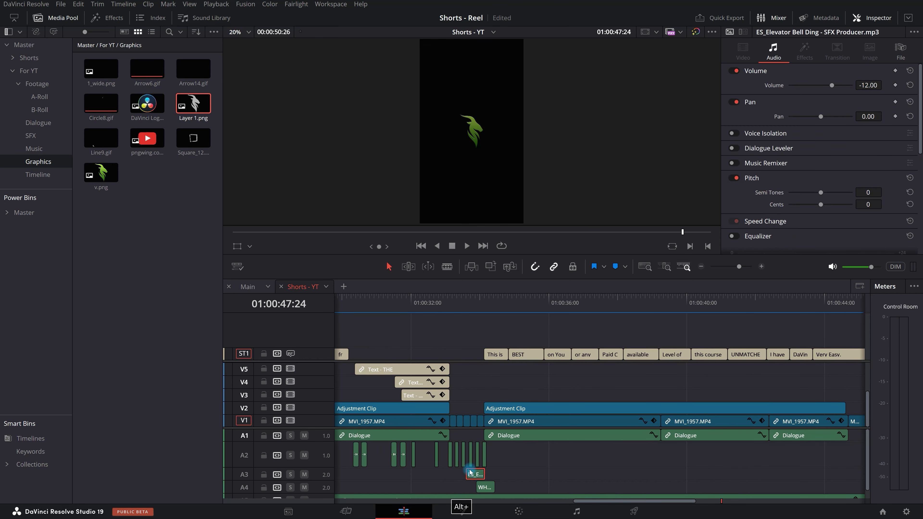
scroll(400, 471, "down", 5)
left_click_drag(393, 472, 460, 474)
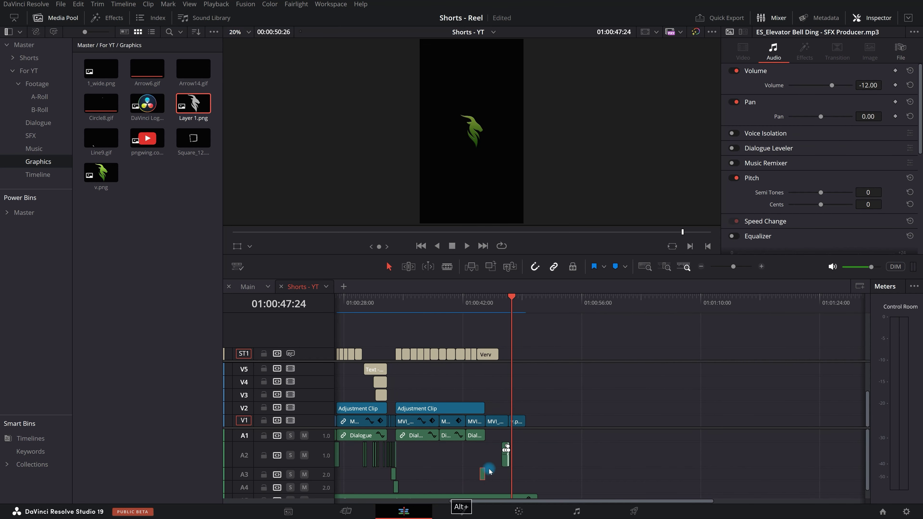
scroll(496, 472, "up", 5)
Paste Main's ES_Elevator Bell Ding effect onto A3 beneath the MVI_1958.MP4 outro clip, align it, and play it back
left_click(564, 423)
key("ctrl+v")
left_click_drag(565, 491, 559, 492)
left_click(480, 327)
key("space")
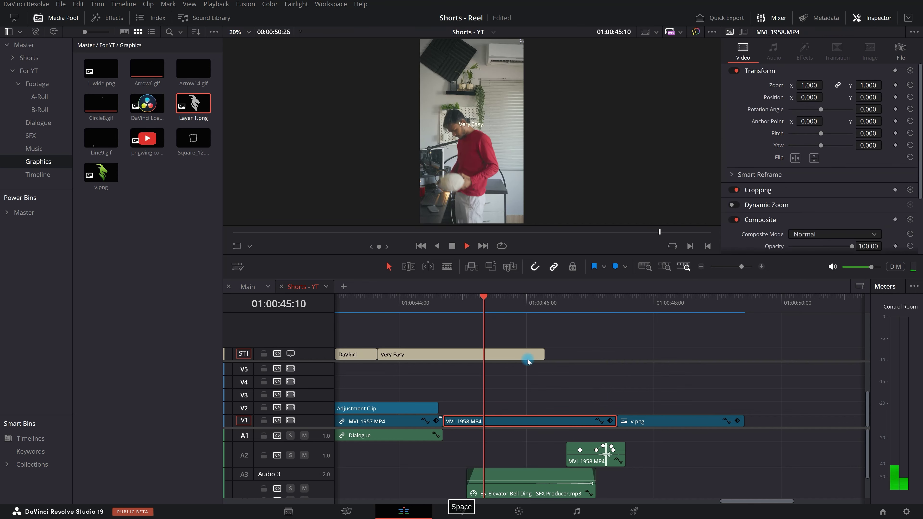
key("space")
Move the ES_Elevator Bell Ding effect about 2 frames later and give the audio tracks more room in the timeline
scroll(509, 414, "down", 3)
scroll(485, 423, "up", 3)
left_click_drag(397, 487, 401, 488)
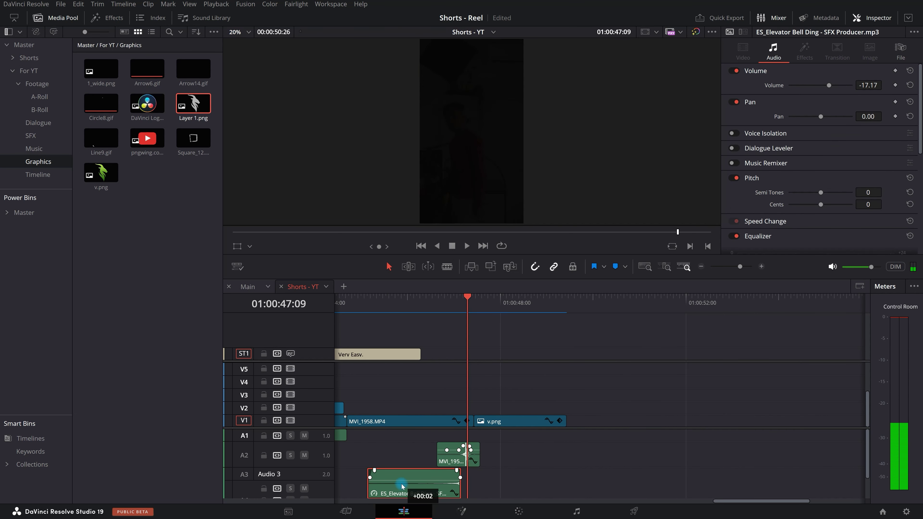
left_click_drag(312, 430, 360, 351)
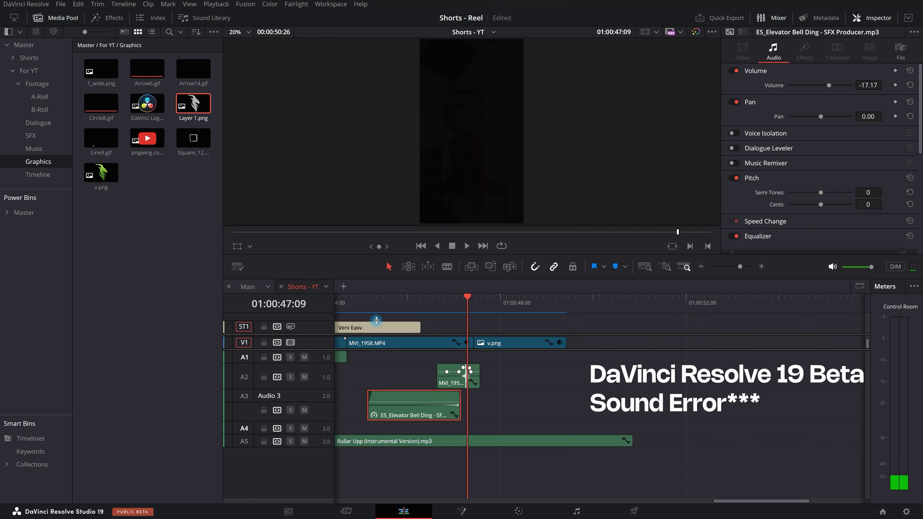
Play back the outro's sound effects and solo the A3 track to hear the ES_Elevator Bell Ding effect by itself
scroll(376, 322, "up", 3)
scroll(541, 468, "down", 3)
key("space")
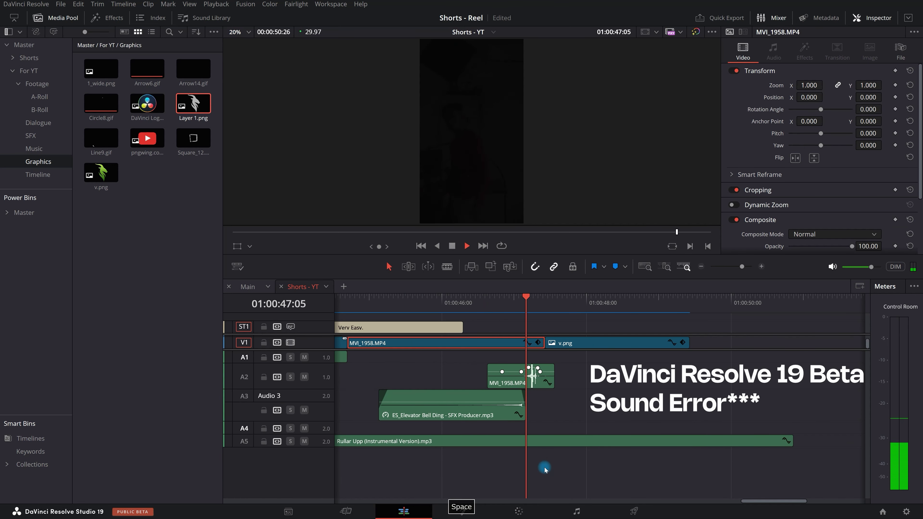
scroll(480, 418, "up", 3)
left_click(544, 305)
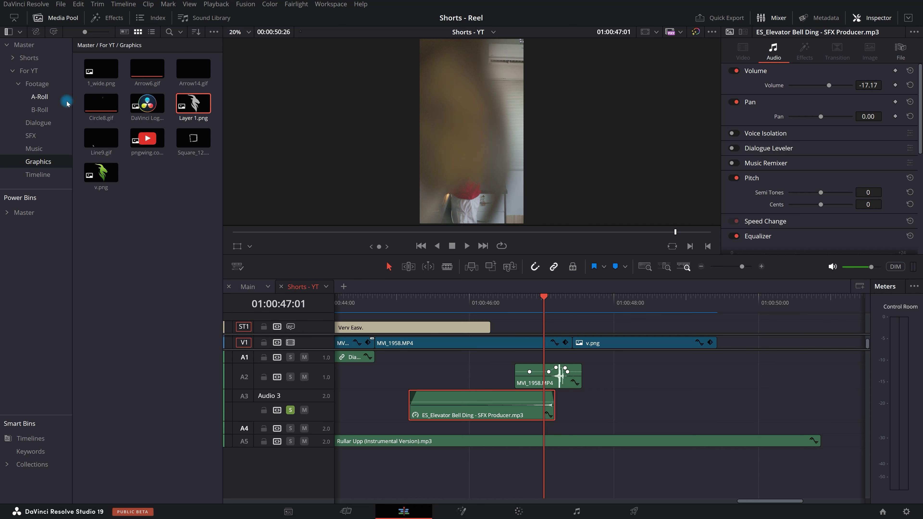
Add Riser 2.mp3 from the SFX bin to A4, align its start with the ES_Elevator Bell Ding effect, and unsolo A3
left_click(37, 84)
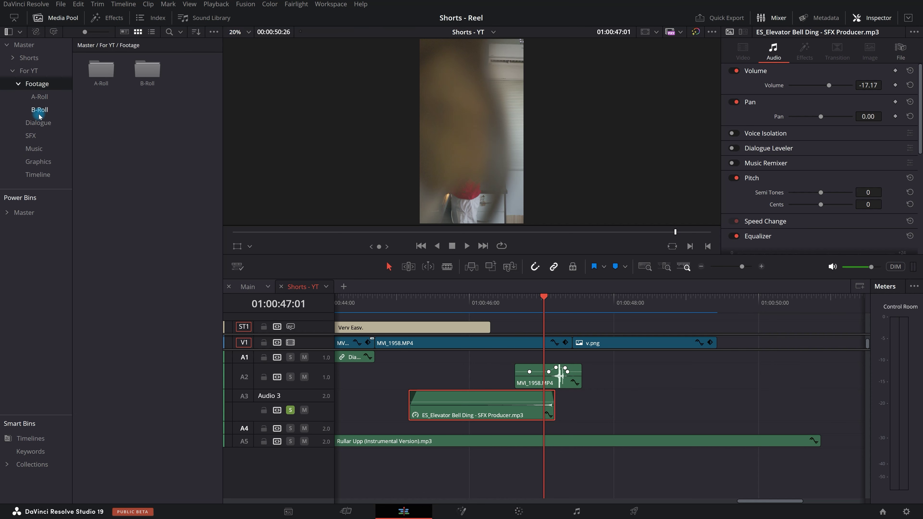
left_click(31, 136)
left_click_drag(102, 117, 429, 428)
left_click_drag(332, 432, 358, 449)
left_click_drag(498, 441, 472, 442)
left_click(290, 410)
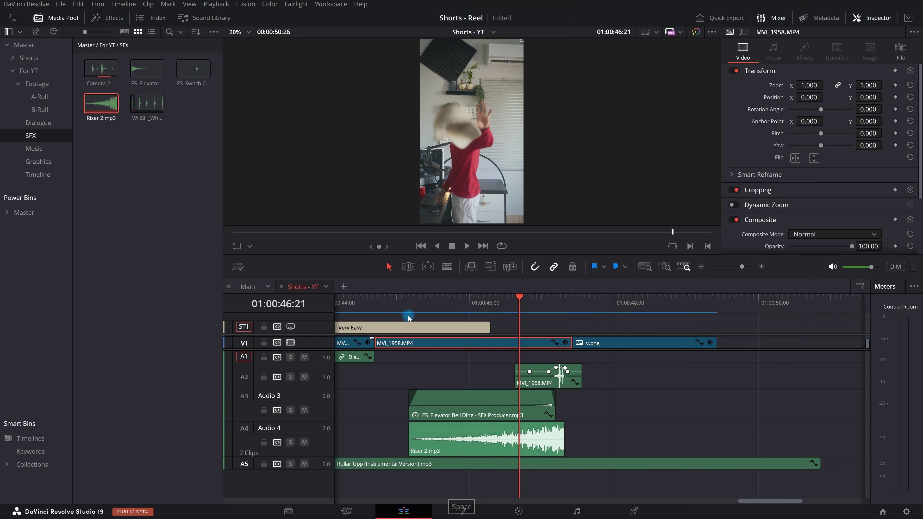
Play back the outro with the added riser and set the Riser 2.mp3 clip's volume to -6
left_click(408, 306)
key("space")
scroll(481, 359, "down", 1)
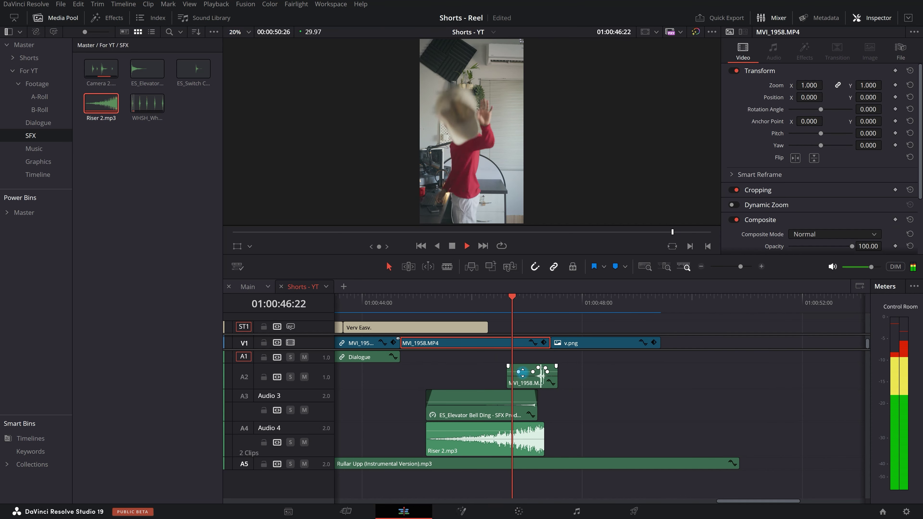
key("space")
left_click_drag(510, 313, 545, 313)
left_click(483, 440)
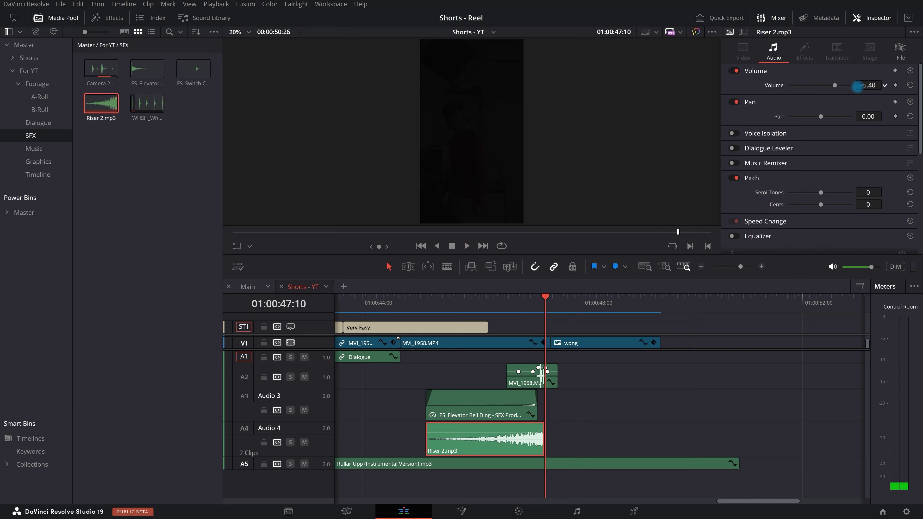
left_click(870, 85)
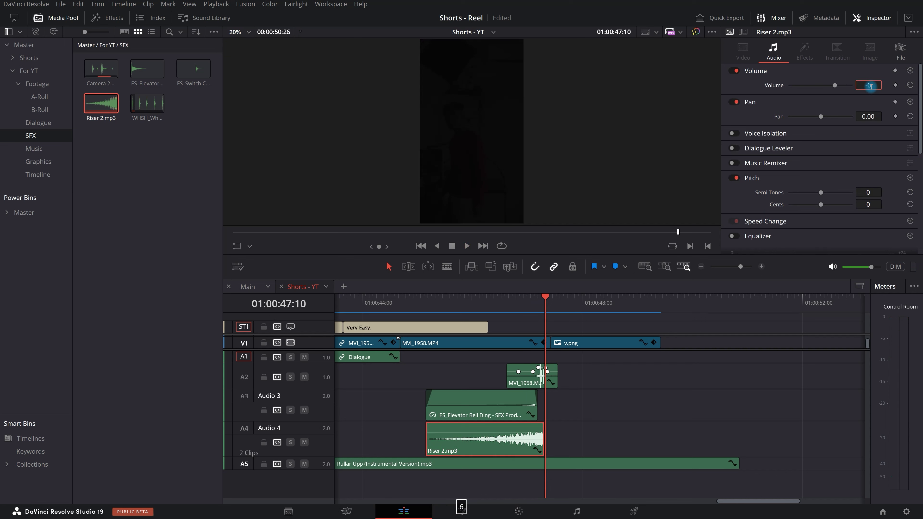
Play back the outro through to the v.png logo and save the project
left_click(414, 310)
key("space")
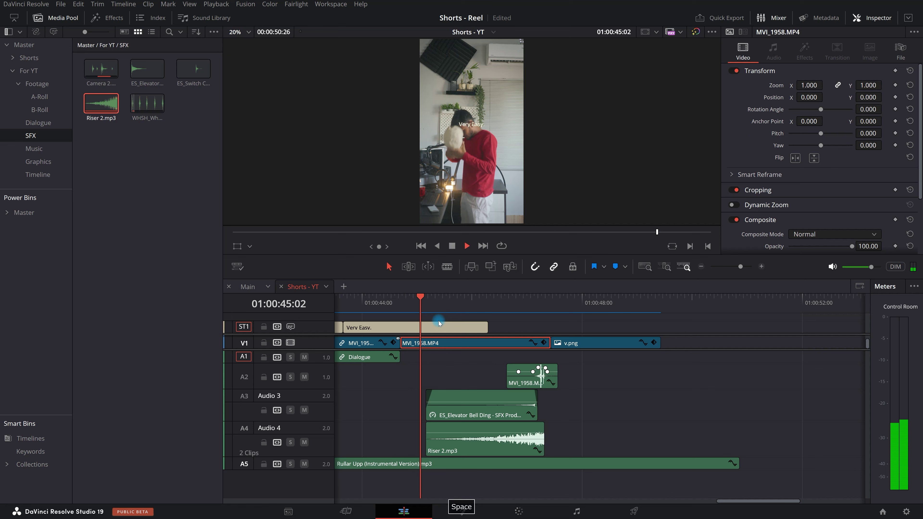
scroll(509, 371, "down", 3)
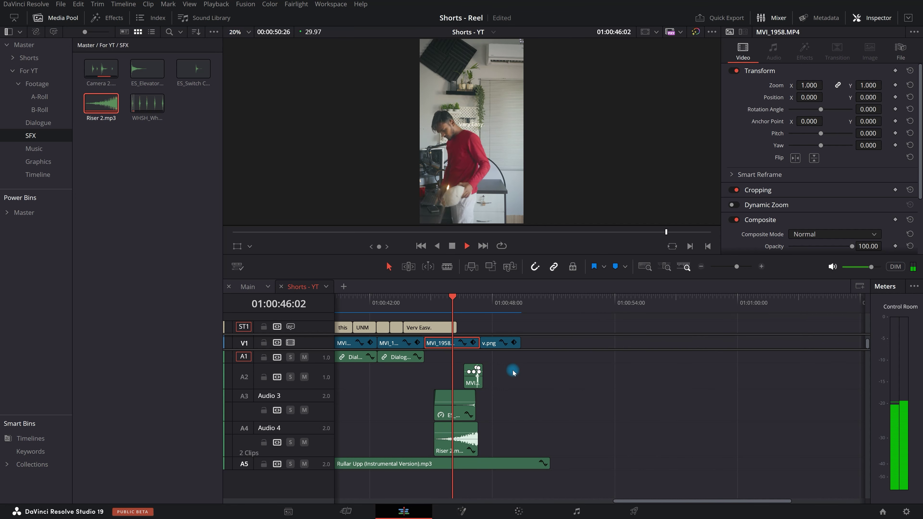
scroll(521, 377, "up", 3)
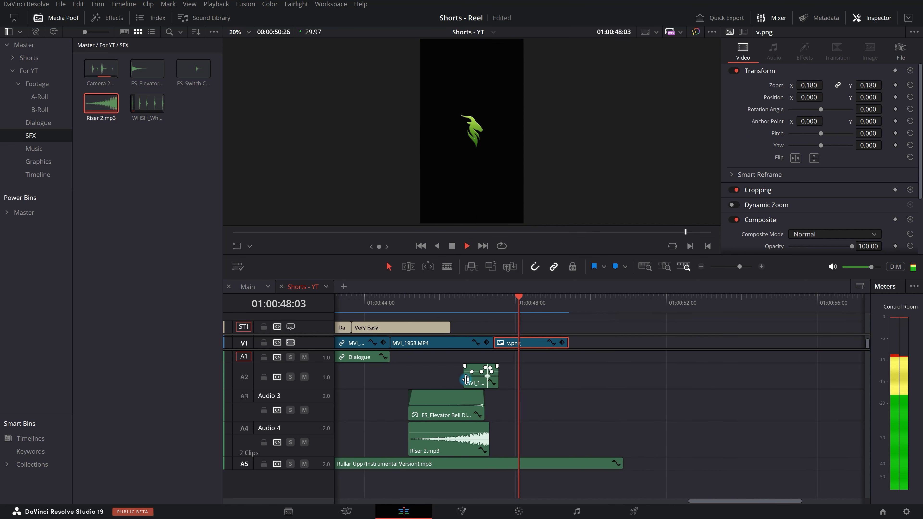
key("space")
left_click(592, 497)
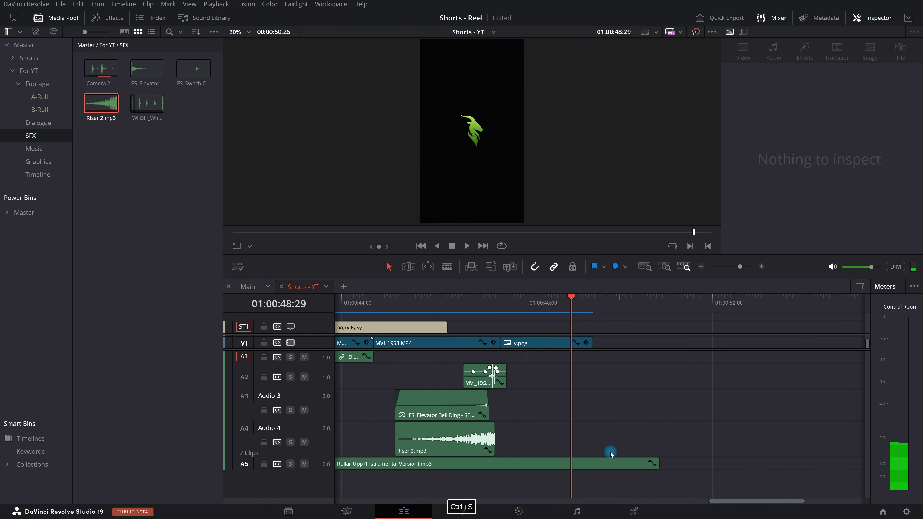
Enlarge the timeline area and examine the whole Shorts - YT edit across all its video and audio tracks
scroll(609, 461, "down", 3)
scroll(581, 400, "down", 4)
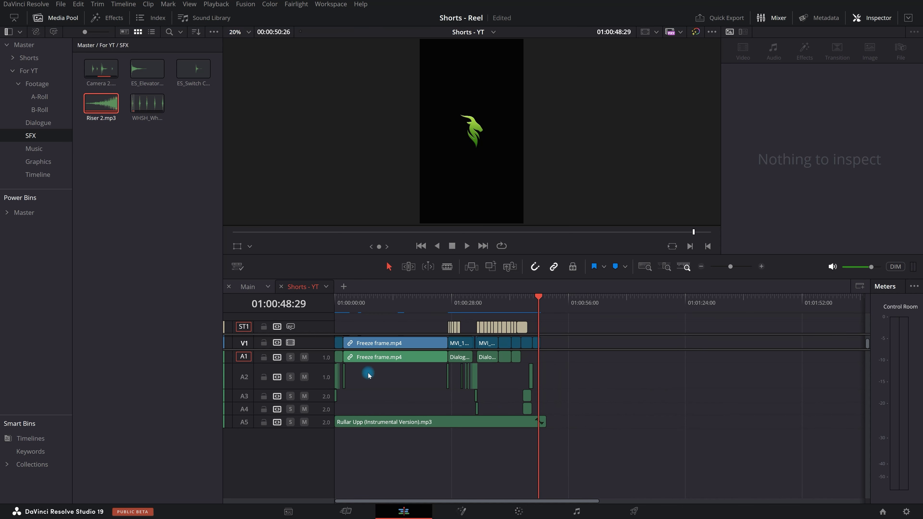
left_click_drag(326, 349, 326, 414)
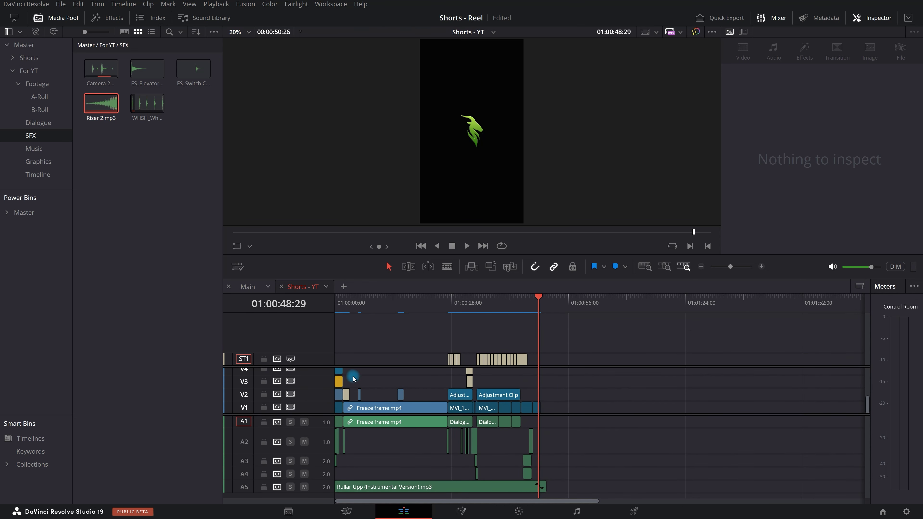
left_click_drag(322, 345, 327, 320)
scroll(660, 352, "down", 3)
scroll(314, 393, "up", 4)
left_click_drag(518, 255, 562, 106)
scroll(374, 309, "up", 3)
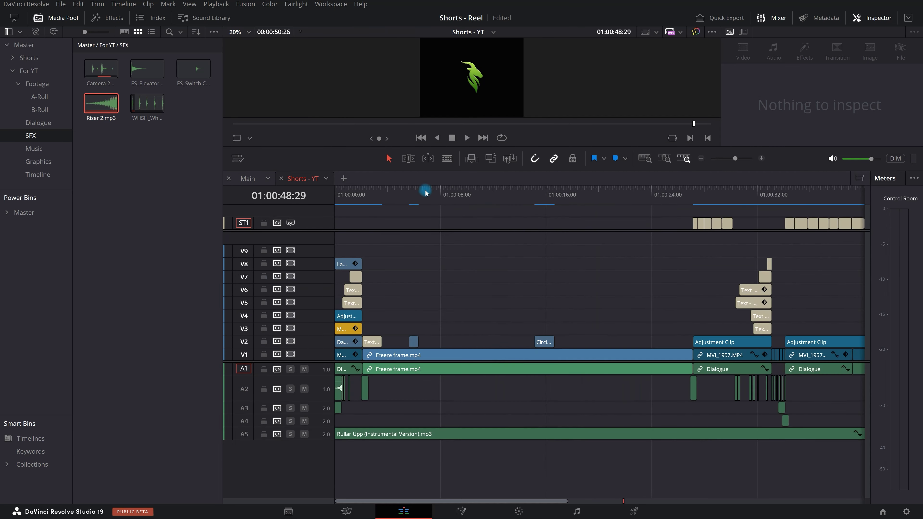
Return to the start of Shorts - YT, enlarge the viewer again, and play the video full screen
left_click_drag(424, 192, 285, 196)
scroll(474, 296, "down", 4)
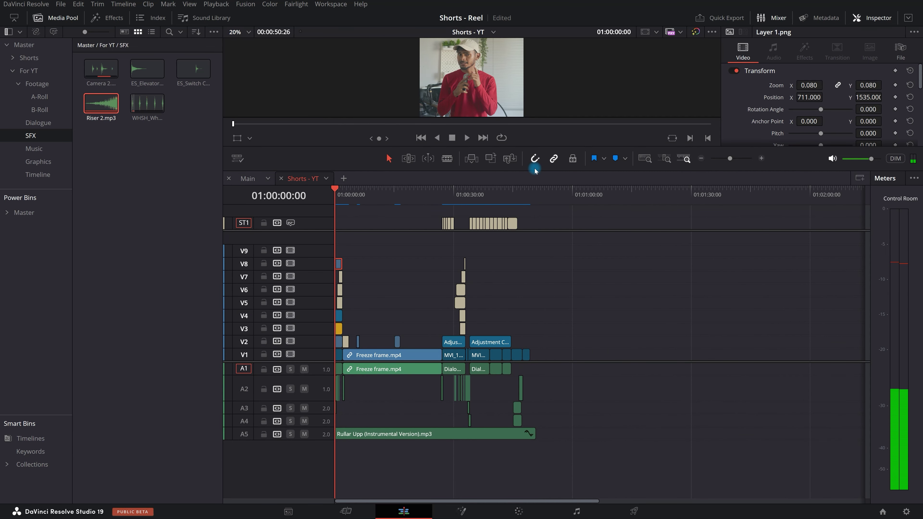
left_click_drag(536, 170, 538, 342)
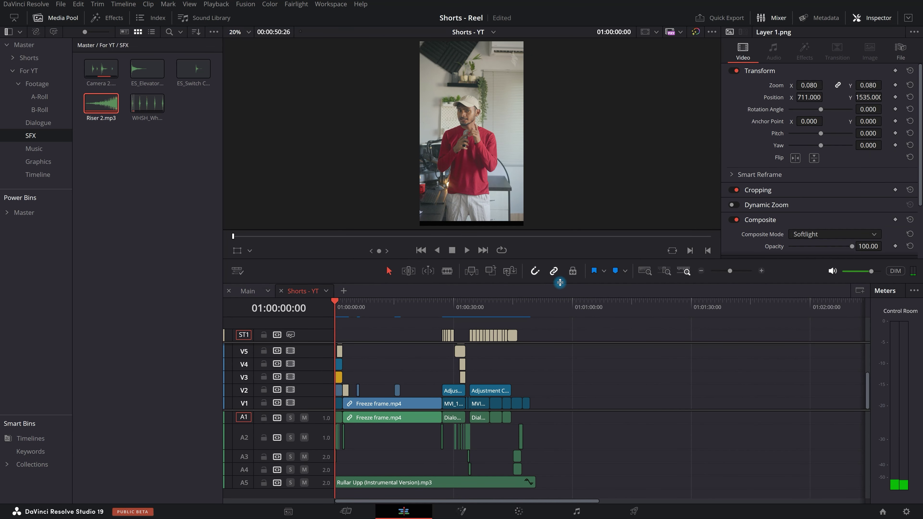
key("ctrl+f")
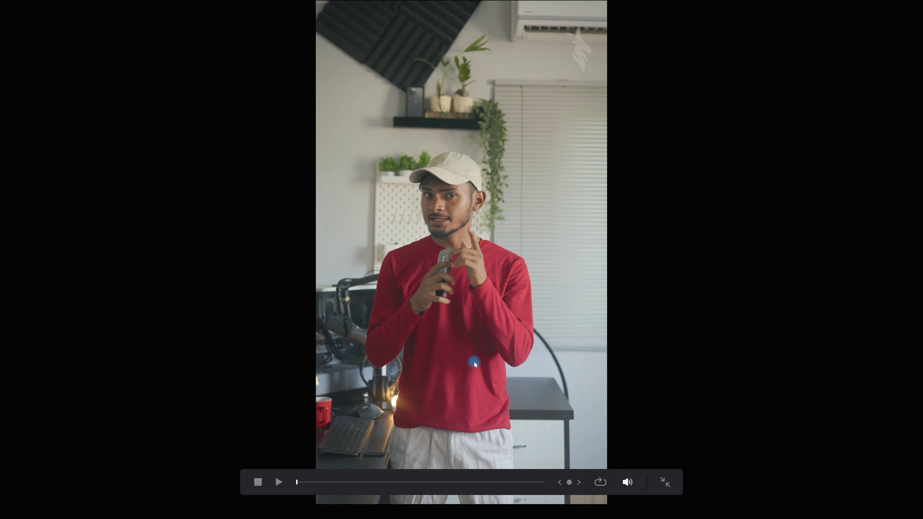
key("space")
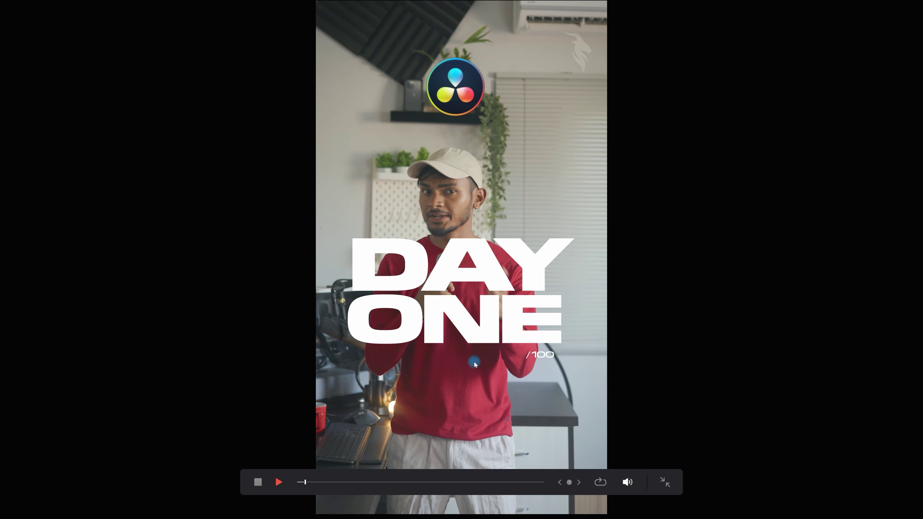